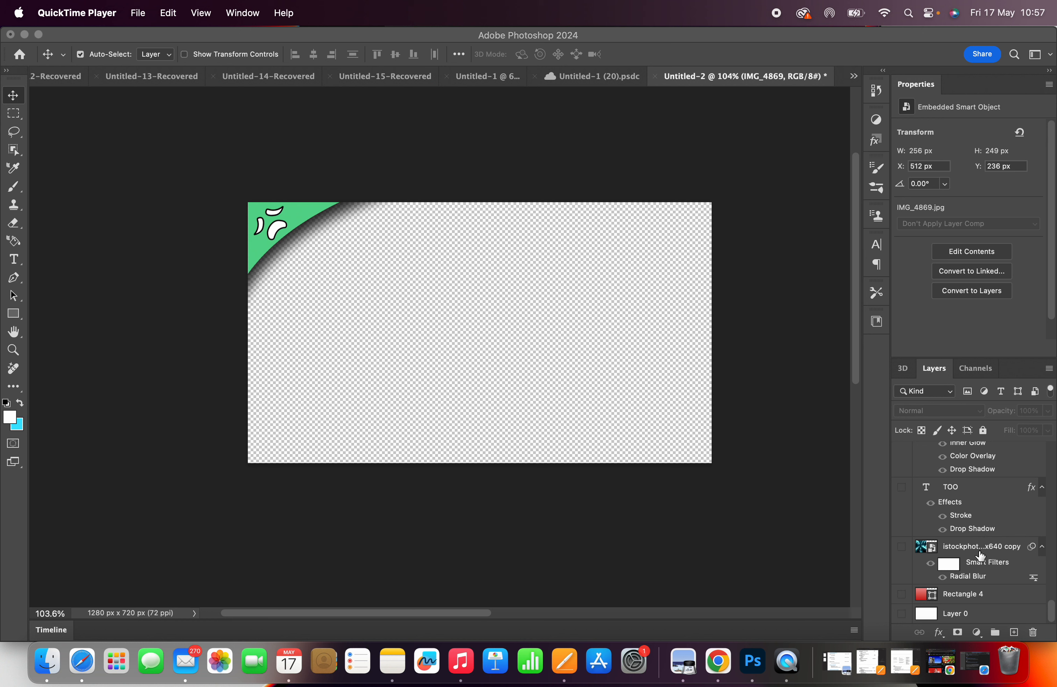
Step: Show the hidden Clash-of-Clans-Erling-Haaland character layer and move it toward the canvas's left edge, to about X -71, Y 148 px
{"action": "scroll", "coordinate": [980, 554], "scroll_direction": "up", "scroll_amount": 10}
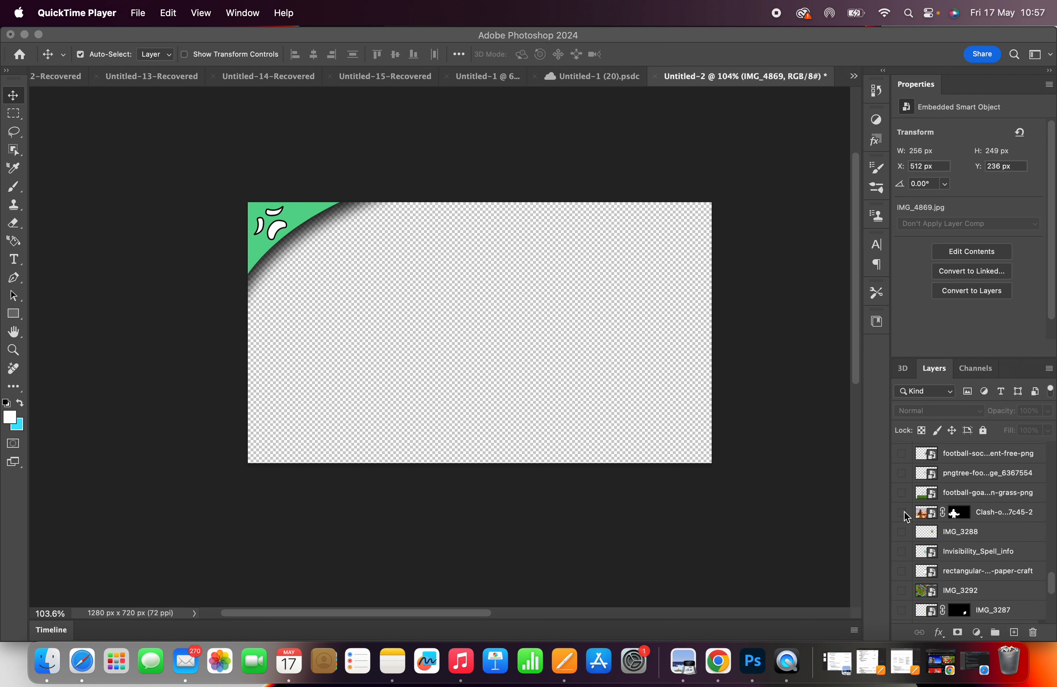
{"action": "left_click", "coordinate": [904, 512]}
{"action": "left_click", "coordinate": [902, 513]}
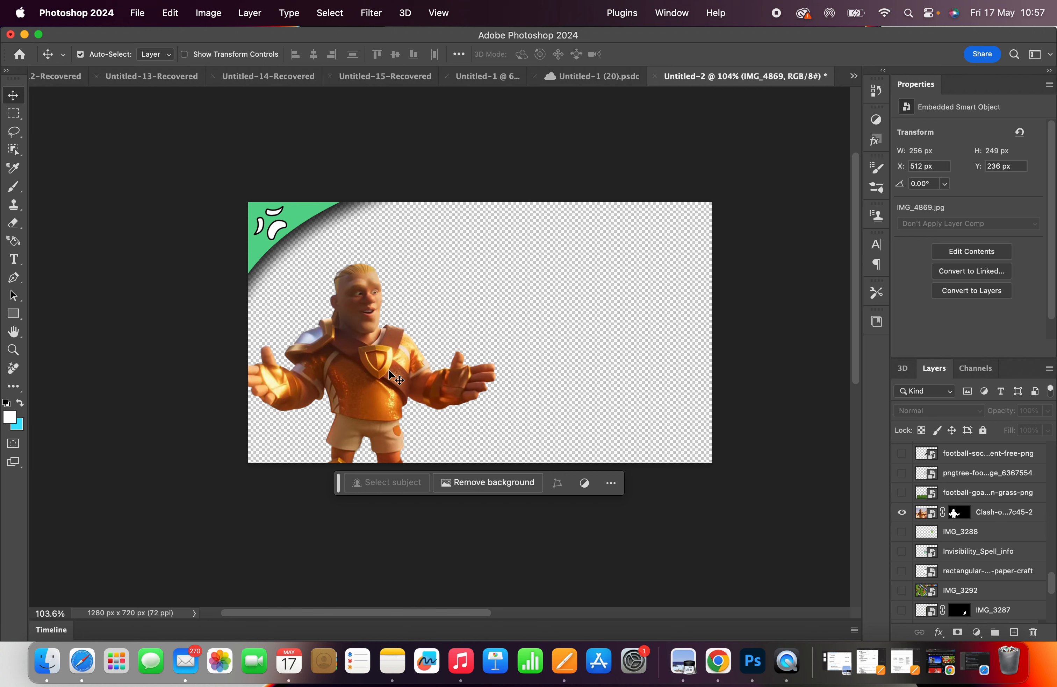
{"action": "left_click_drag", "start_coordinate": [381, 367], "coordinate": [361, 377]}
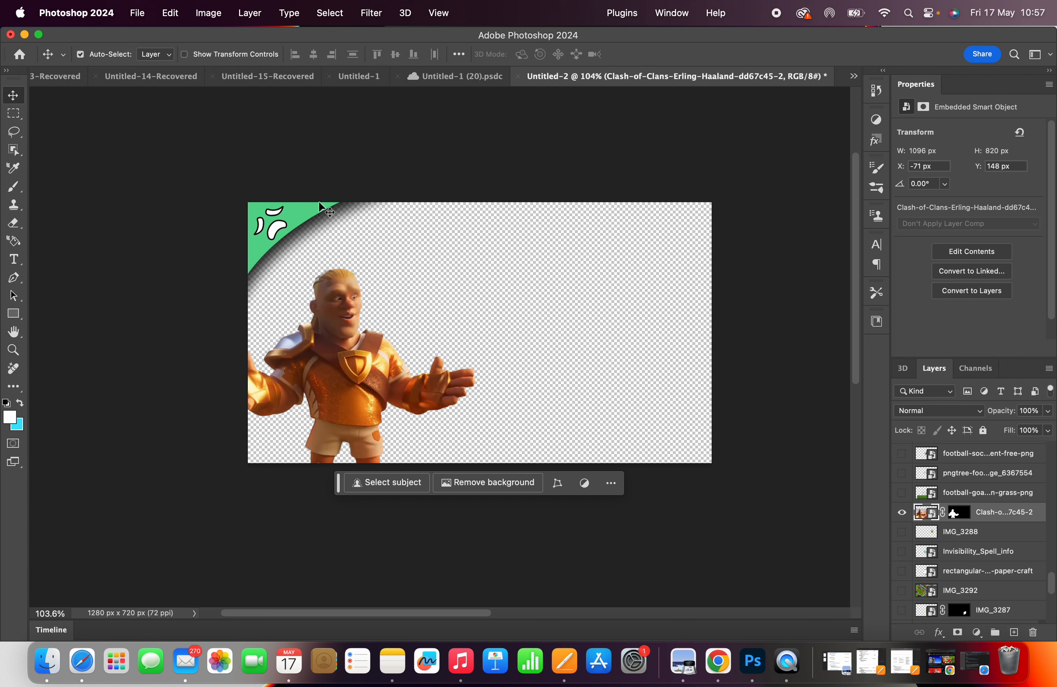
Step: Scale the character up to about 155% with Free Transform and place it at about X -282, Y 49 px
{"action": "left_click", "coordinate": [175, 6]}
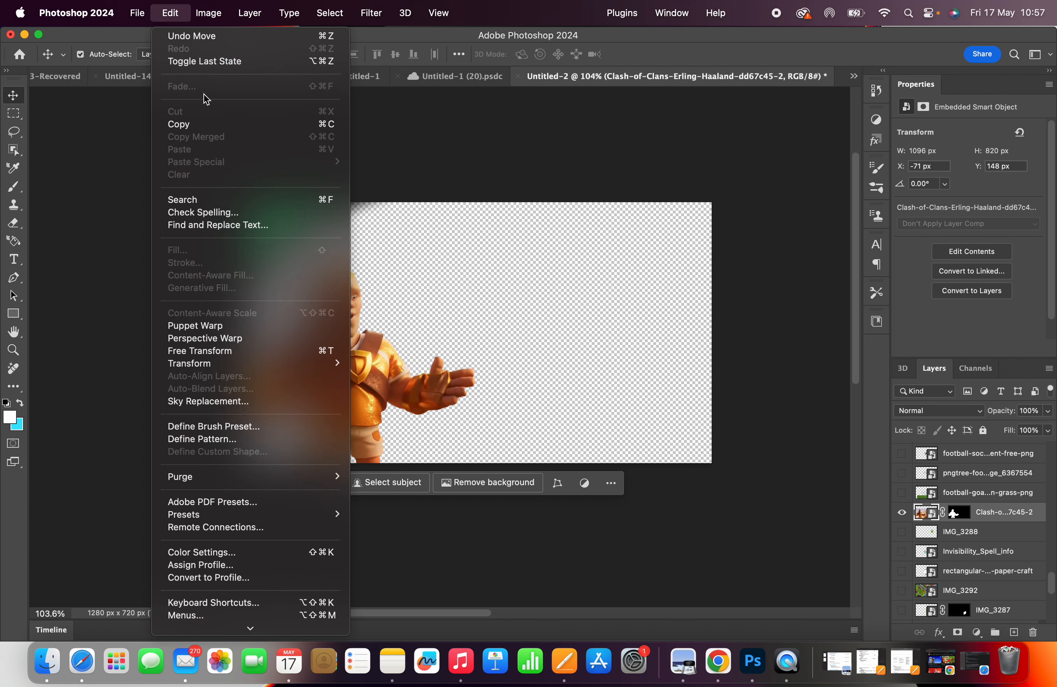
{"action": "left_click", "coordinate": [253, 351]}
{"action": "left_click_drag", "start_coordinate": [621, 258], "coordinate": [828, 104]}
{"action": "left_click_drag", "start_coordinate": [526, 258], "coordinate": [411, 388]}
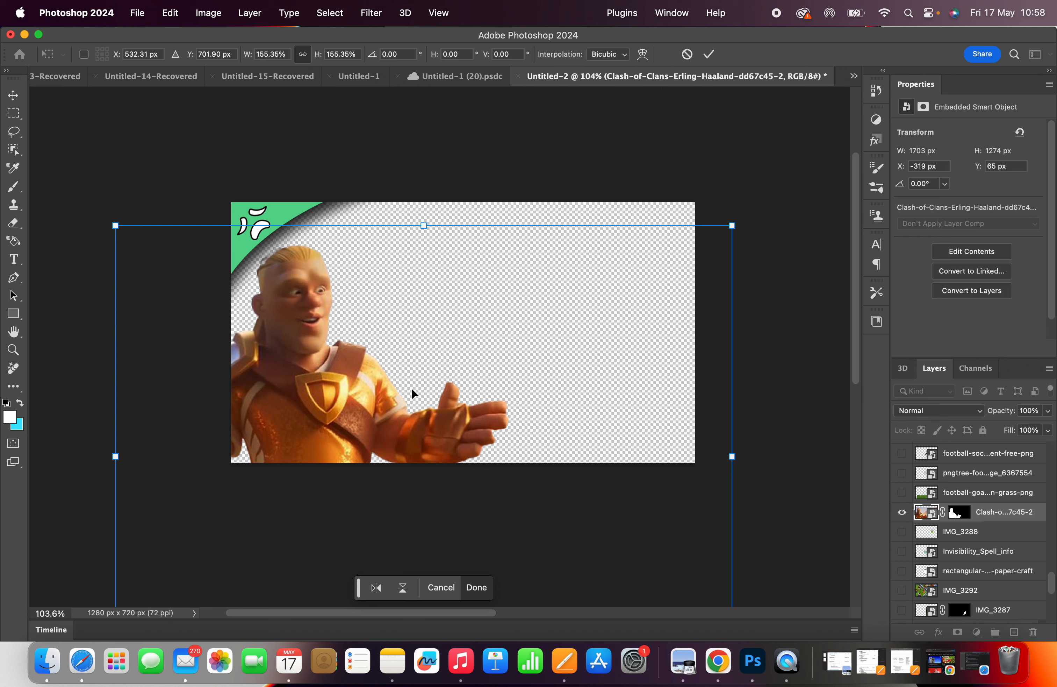
{"action": "key", "text": "Return"}
{"action": "mouse_move", "coordinate": [313, 386]}
{"action": "left_mouse_down"}
{"action": "mouse_move", "coordinate": [311, 369]}
{"action": "mouse_move", "coordinate": [298, 379]}
{"action": "mouse_move", "coordinate": [316, 372]}
{"action": "left_mouse_up"}
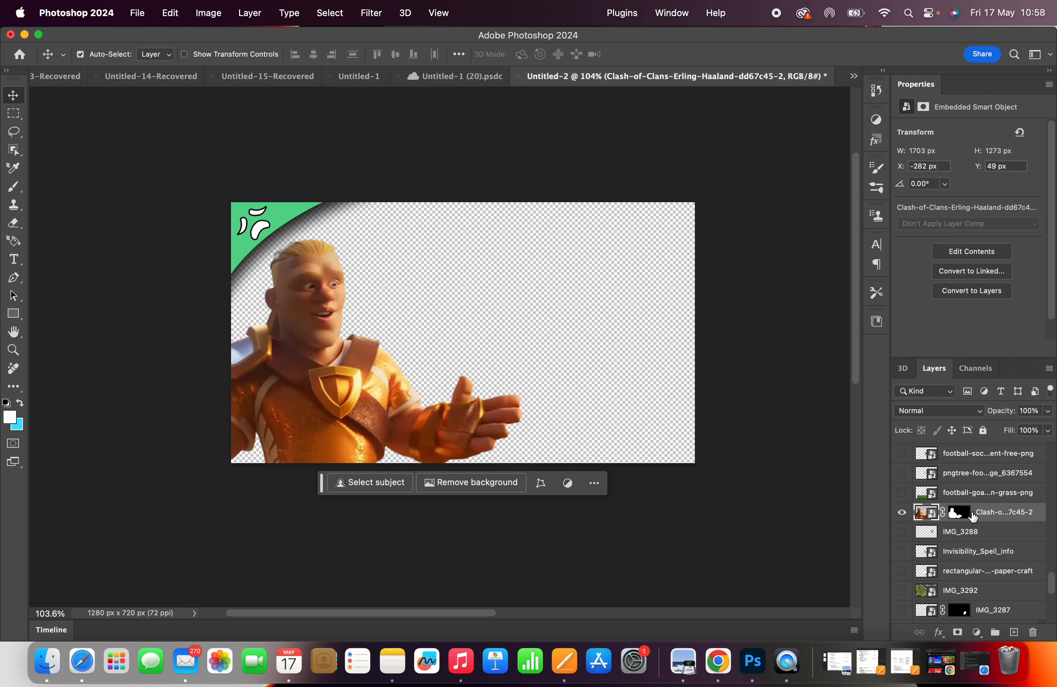
Step: Show the blue Rectangle 3 layer and duplicate it
{"action": "left_click", "coordinate": [908, 492]}
{"action": "left_click", "coordinate": [909, 492]}
{"action": "scroll", "coordinate": [981, 557], "scroll_direction": "down", "scroll_amount": 4}
{"action": "scroll", "coordinate": [985, 562], "scroll_direction": "up", "scroll_amount": 5}
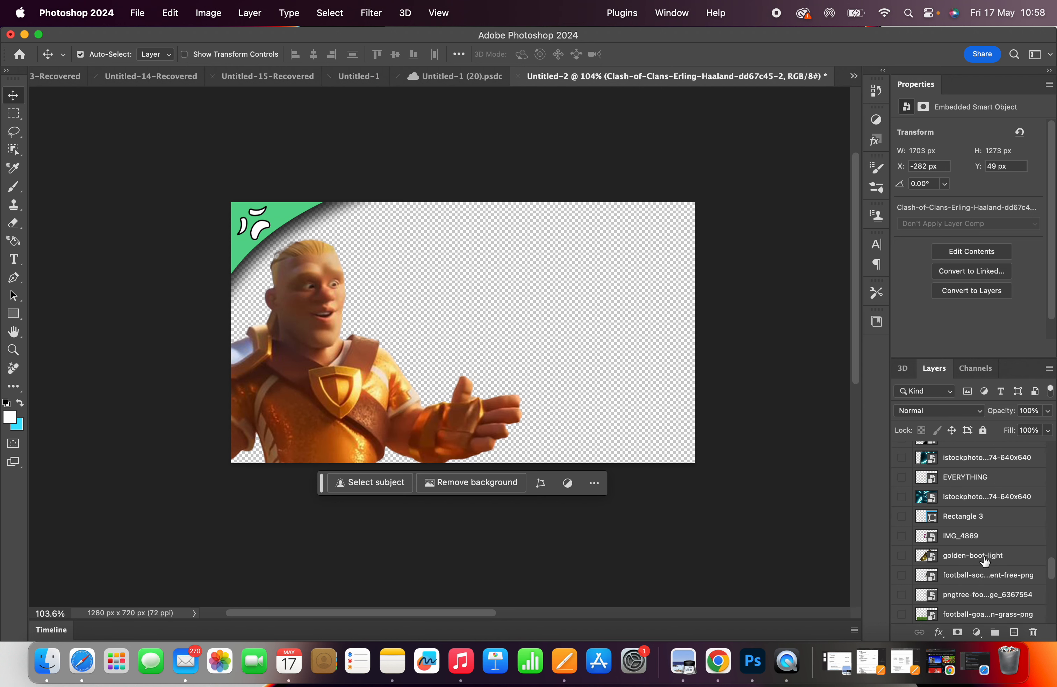
{"action": "left_click", "coordinate": [902, 517]}
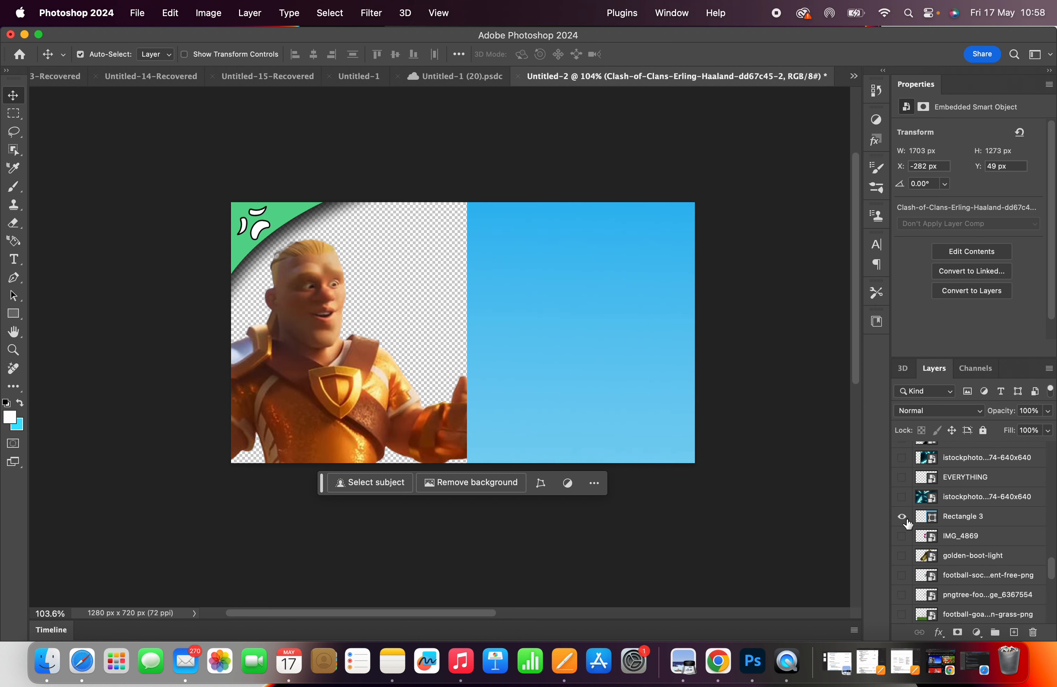
{"action": "left_click", "coordinate": [987, 519]}
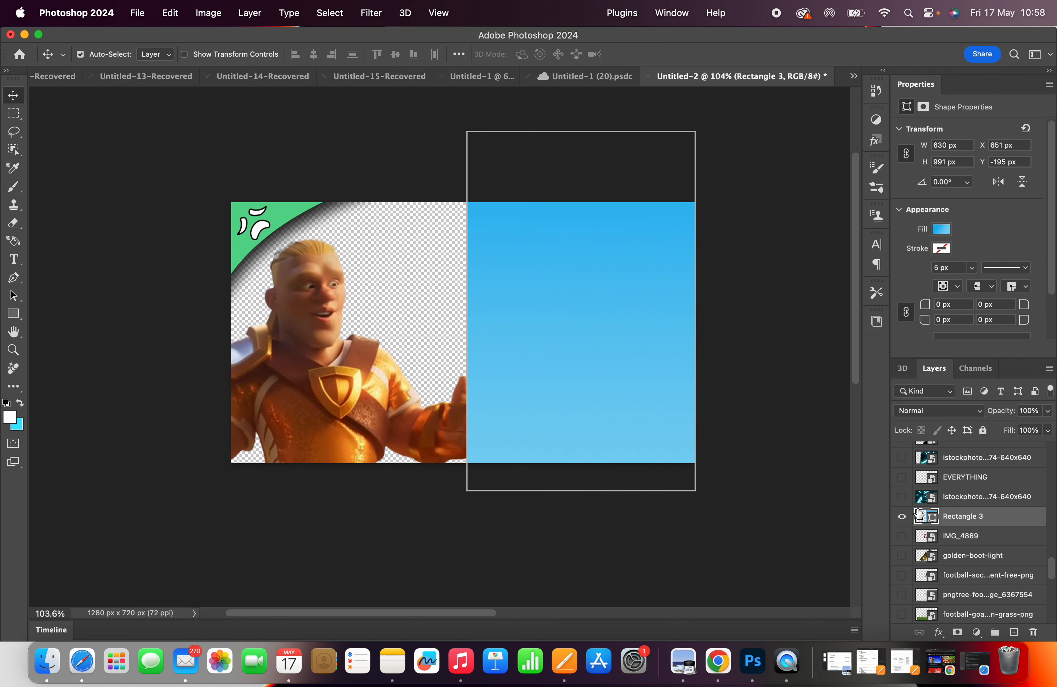
{"action": "right_click", "coordinate": [958, 517]}
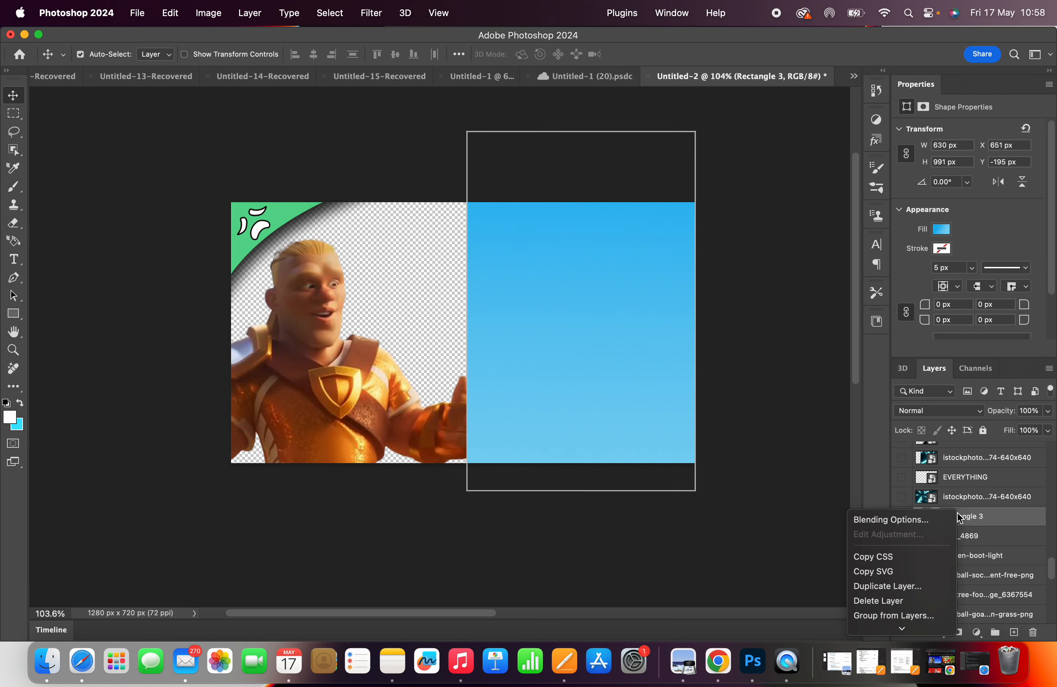
{"action": "left_click", "coordinate": [927, 585]}
{"action": "left_click", "coordinate": [657, 280]}
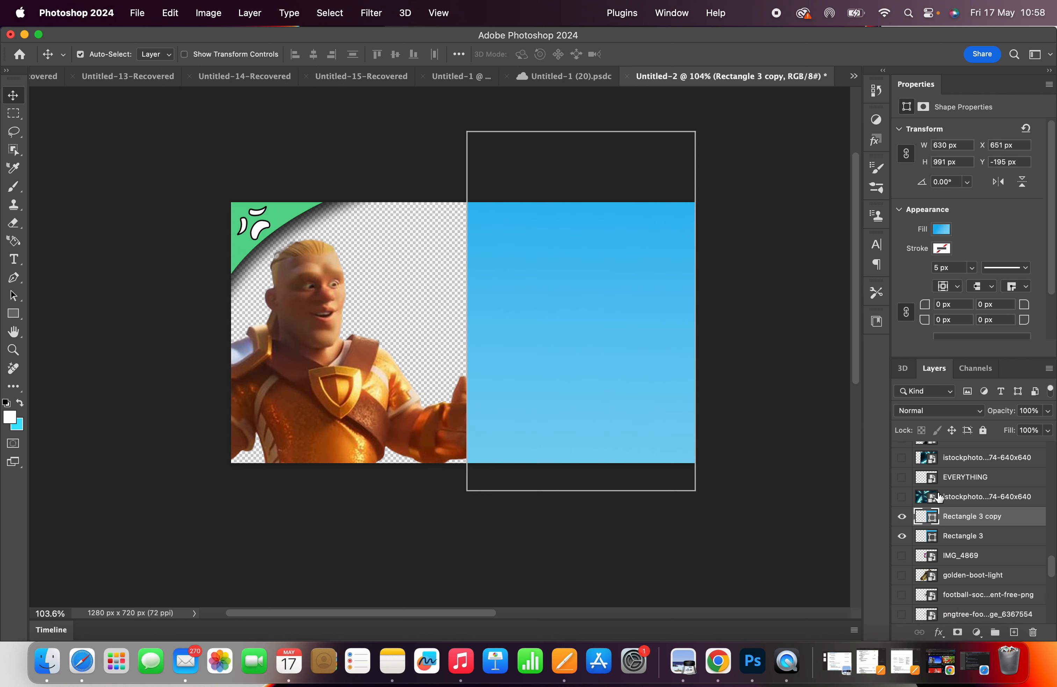
Step: Hide the original Rectangle 3 and place its copy directly beneath the character layer in the stacking order
{"action": "left_click", "coordinate": [902, 536]}
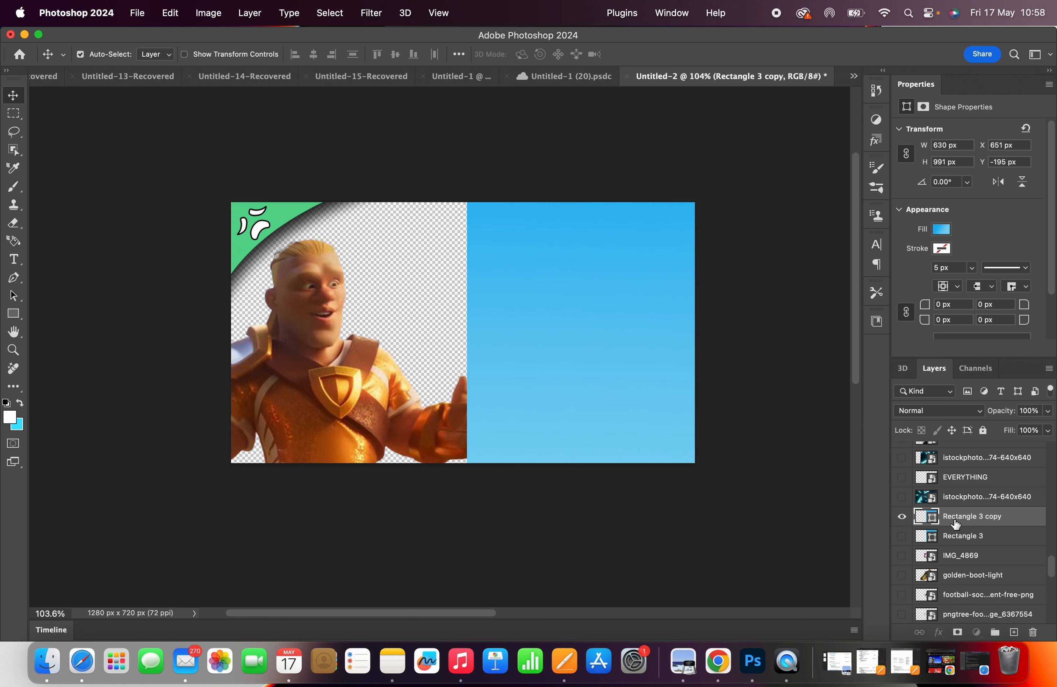
{"action": "left_click_drag", "start_coordinate": [954, 522], "coordinate": [961, 581]}
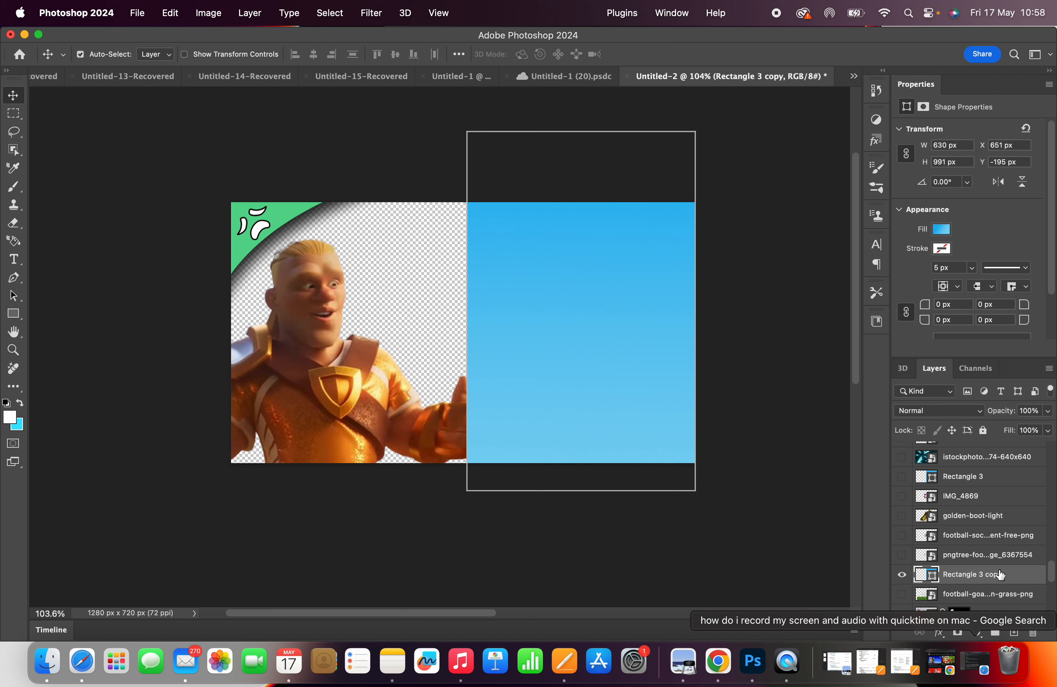
{"action": "scroll", "coordinate": [1000, 573], "scroll_direction": "down", "scroll_amount": 5}
{"action": "left_click_drag", "start_coordinate": [980, 448], "coordinate": [983, 495]}
Step: Move the blue rectangle copy behind the character to fill the canvas's left half, at about X -16, Y -146 px
{"action": "left_click_drag", "start_coordinate": [627, 272], "coordinate": [396, 285]}
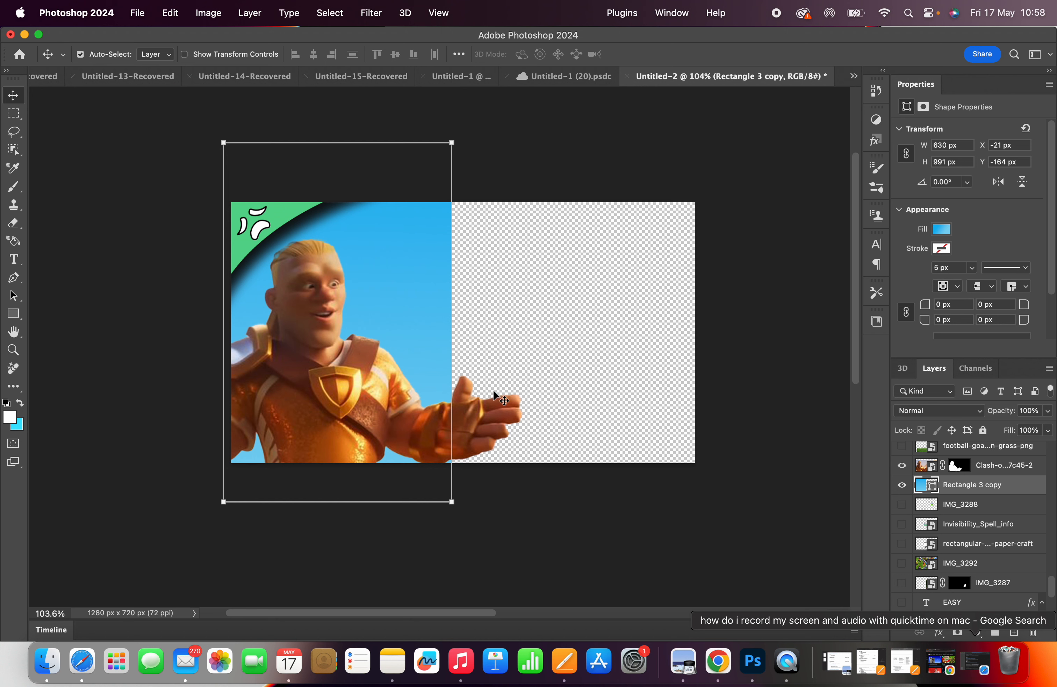
{"action": "left_click", "coordinate": [495, 398]}
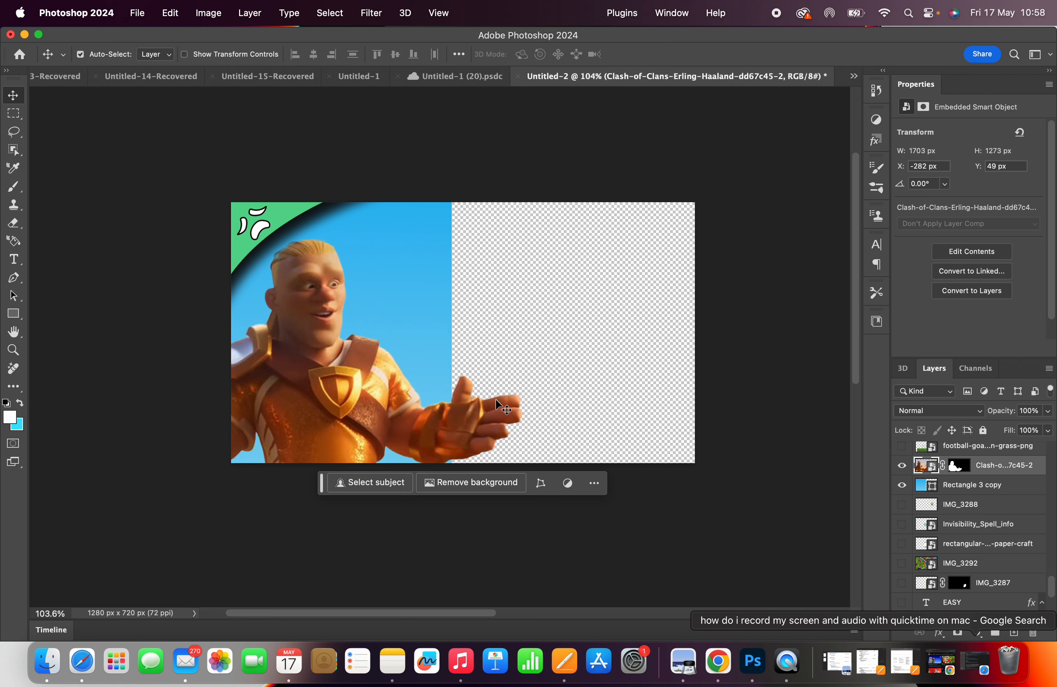
{"action": "mouse_move", "coordinate": [370, 227]}
{"action": "left_mouse_down"}
{"action": "mouse_move", "coordinate": [399, 233]}
{"action": "mouse_move", "coordinate": [372, 237]}
{"action": "left_mouse_up"}
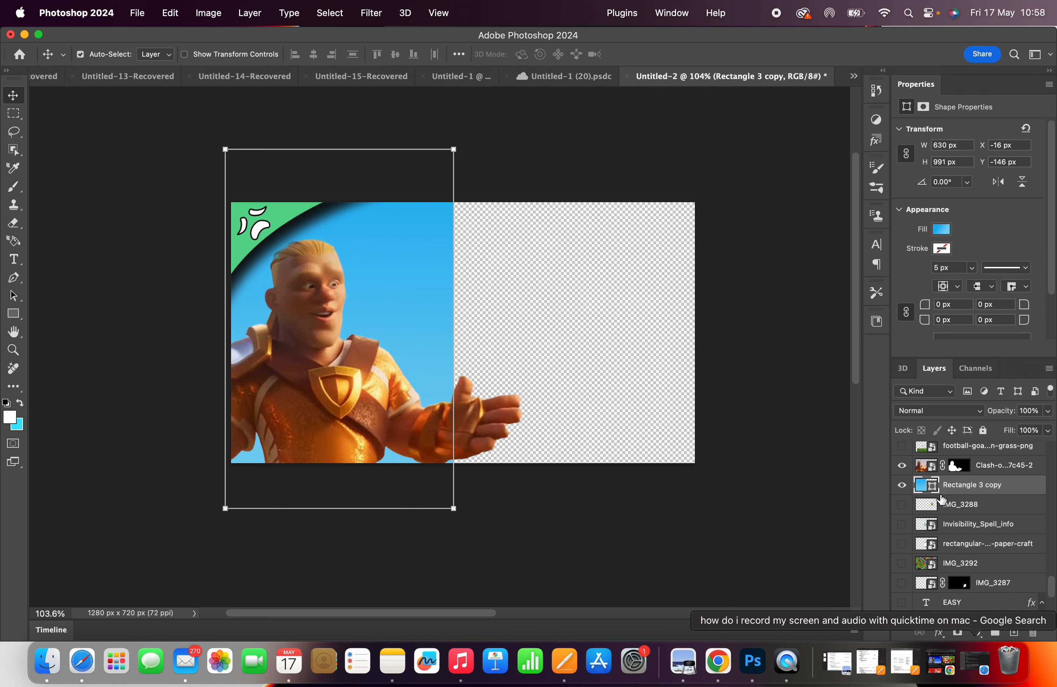
Step: Show the IMG_3292 village screenshot layer and position it at about X -749, Y -1747 px
{"action": "scroll", "coordinate": [942, 499], "scroll_direction": "up", "scroll_amount": 5}
{"action": "scroll", "coordinate": [942, 499], "scroll_direction": "up", "scroll_amount": 6}
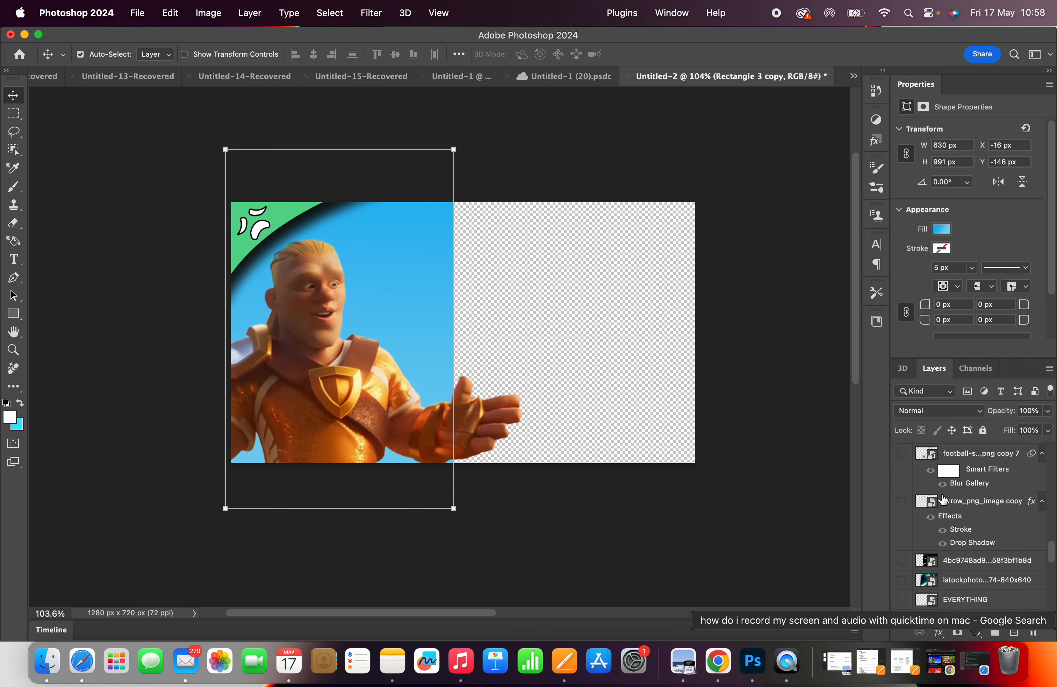
{"action": "scroll", "coordinate": [942, 498], "scroll_direction": "down", "scroll_amount": 5}
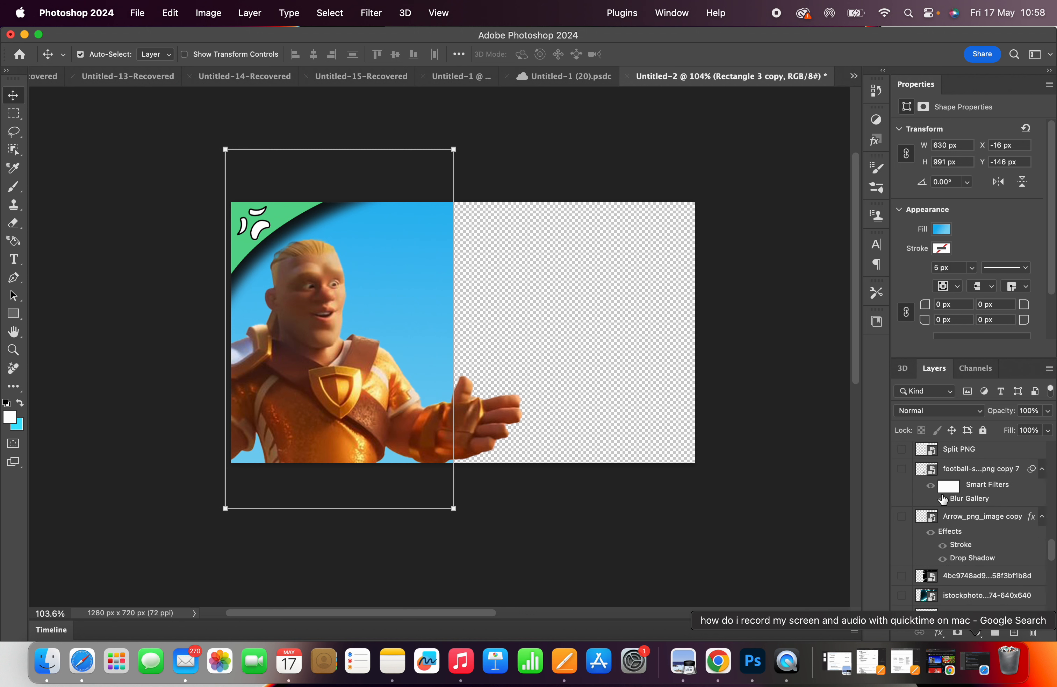
{"action": "scroll", "coordinate": [942, 499], "scroll_direction": "down", "scroll_amount": 5}
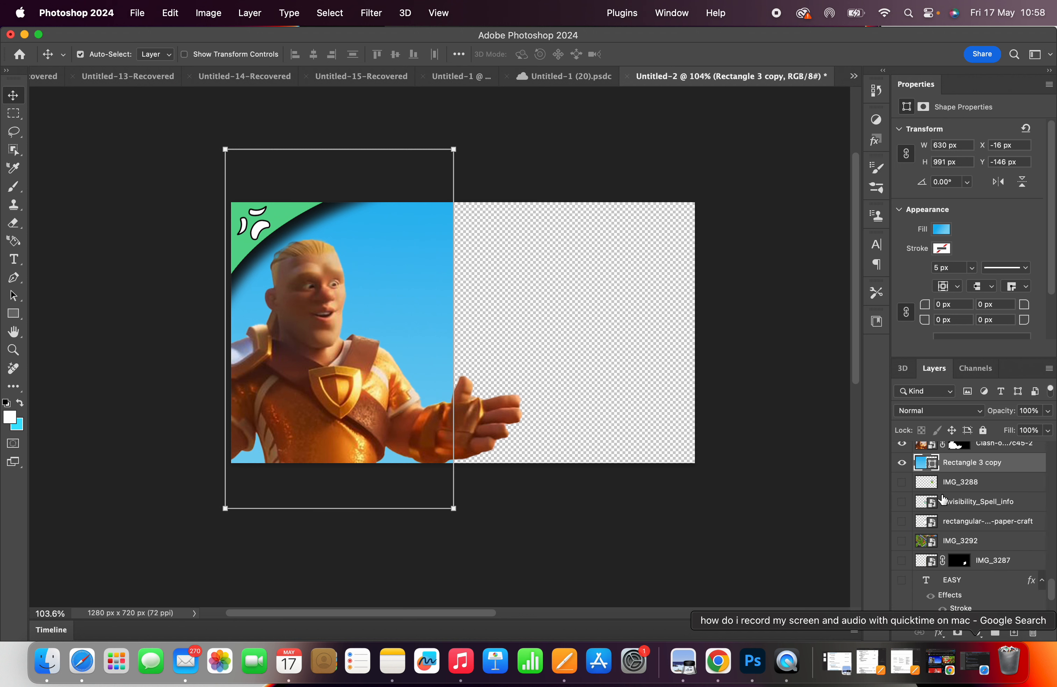
{"action": "left_click", "coordinate": [902, 542]}
{"action": "left_click", "coordinate": [902, 541]}
{"action": "left_click", "coordinate": [902, 541]}
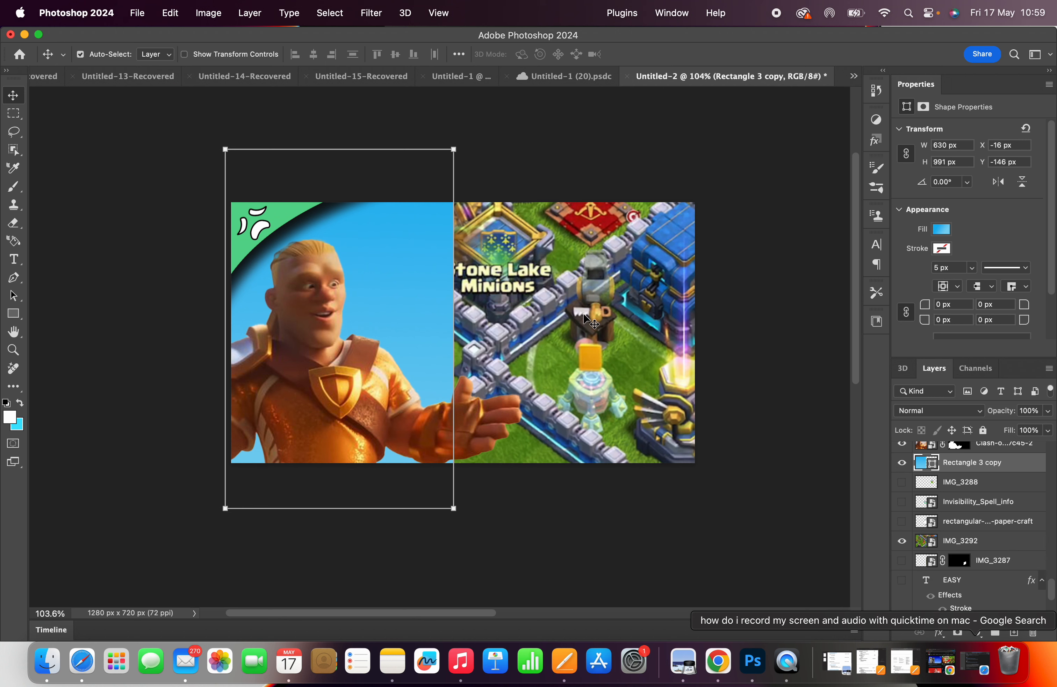
{"action": "mouse_move", "coordinate": [583, 316]}
{"action": "left_mouse_down"}
{"action": "mouse_move", "coordinate": [592, 311]}
{"action": "mouse_move", "coordinate": [598, 326]}
{"action": "left_mouse_up"}
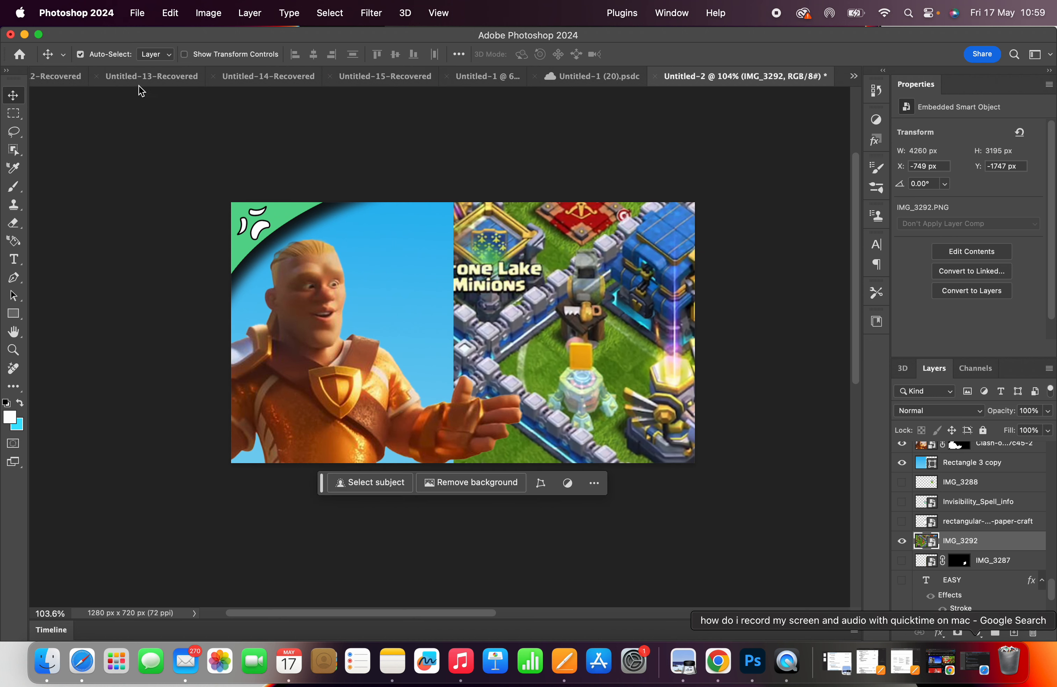
{"action": "left_click", "coordinate": [169, 13]}
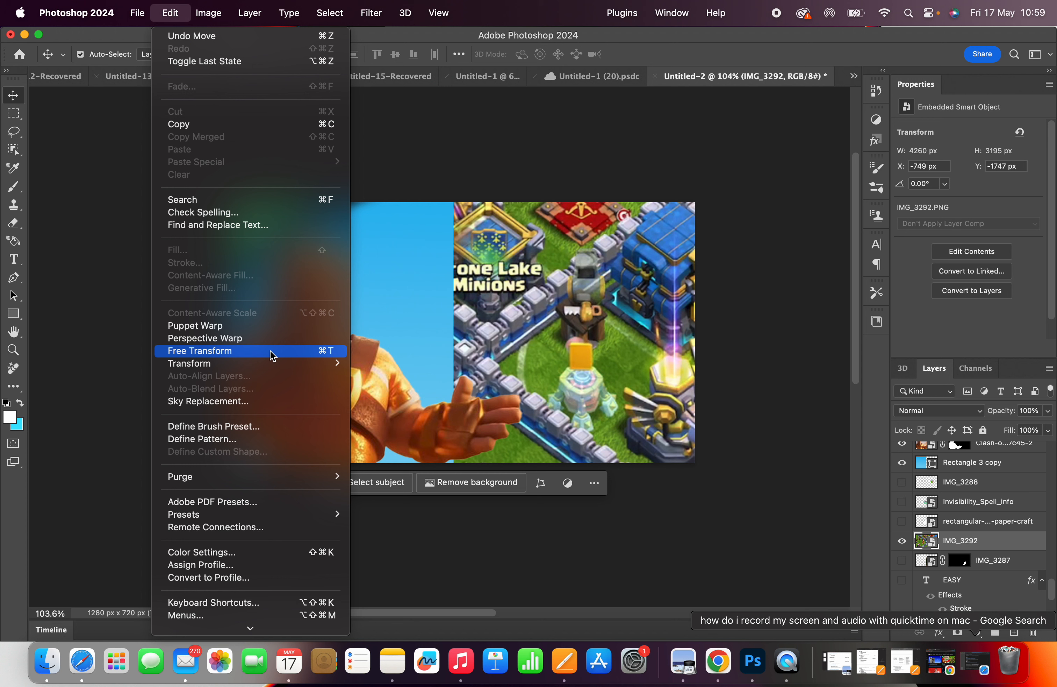
{"action": "left_click", "coordinate": [993, 539]}
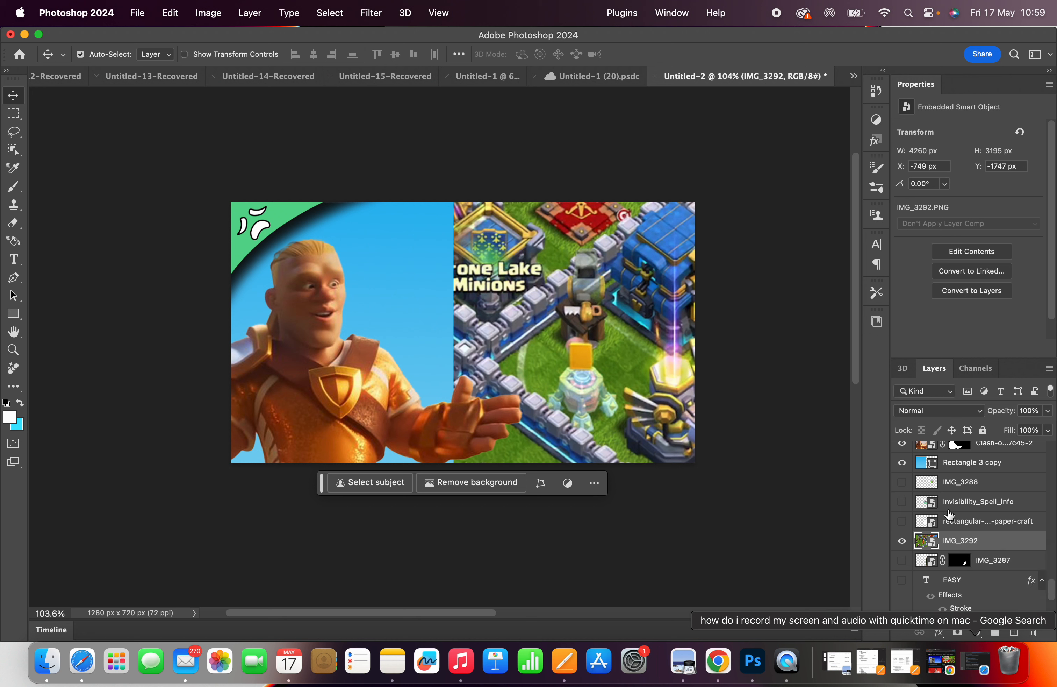
{"action": "scroll", "coordinate": [998, 534], "scroll_direction": "down", "scroll_amount": 10}
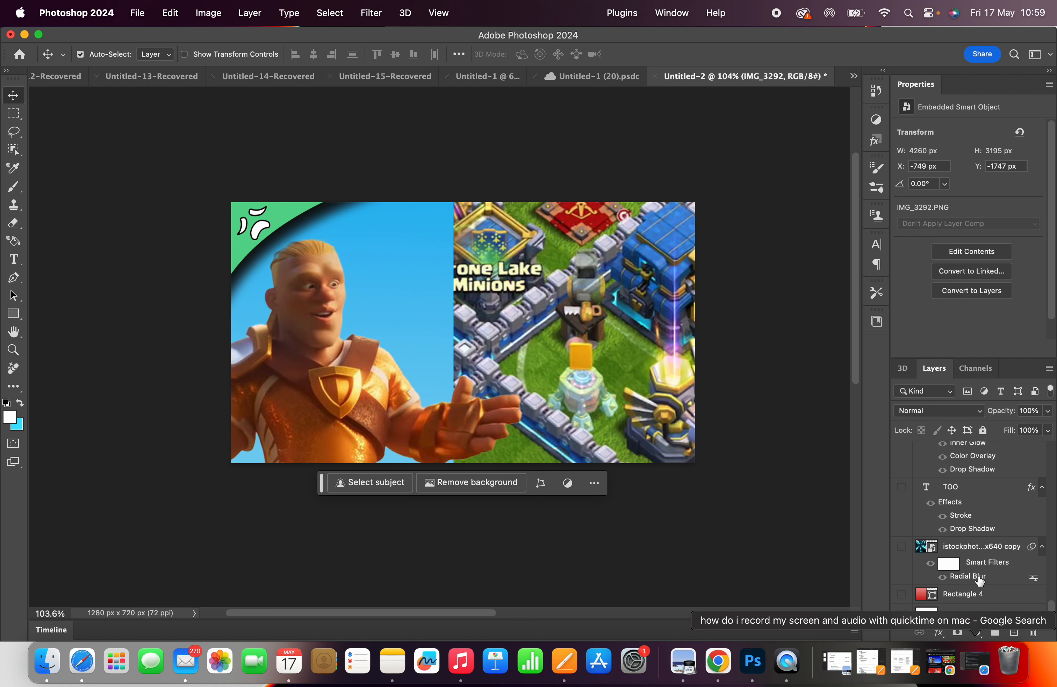
{"action": "left_click", "coordinate": [902, 548]}
{"action": "left_click", "coordinate": [993, 552]}
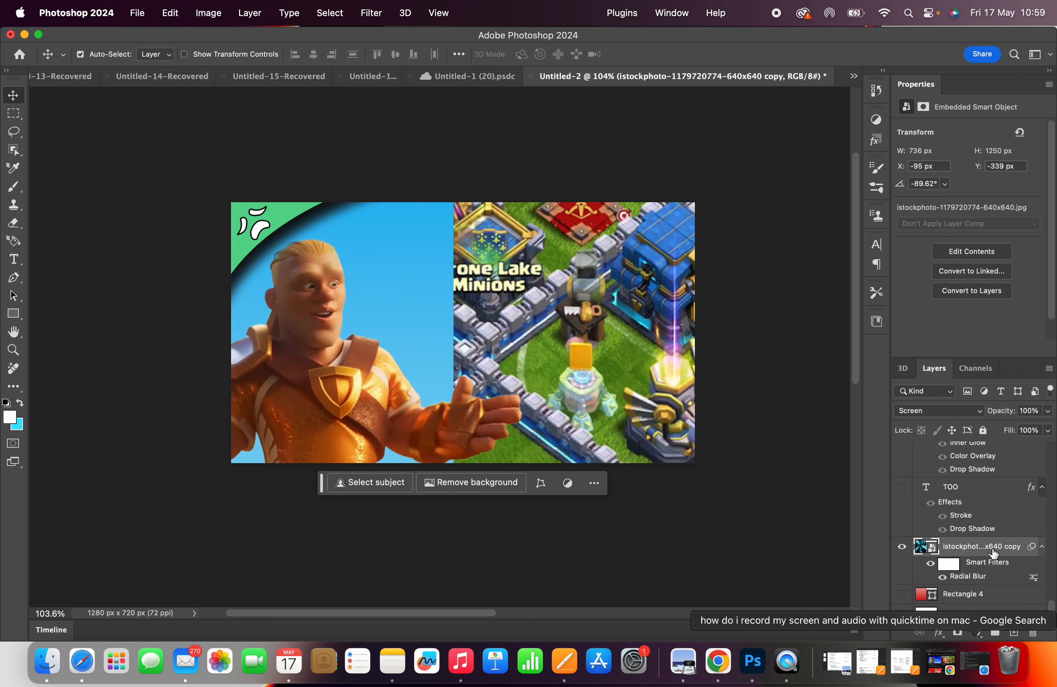
{"action": "mouse_move", "coordinate": [993, 553]}
{"action": "left_mouse_down"}
{"action": "mouse_move", "coordinate": [994, 502]}
{"action": "mouse_move", "coordinate": [986, 552]}
{"action": "left_mouse_up"}
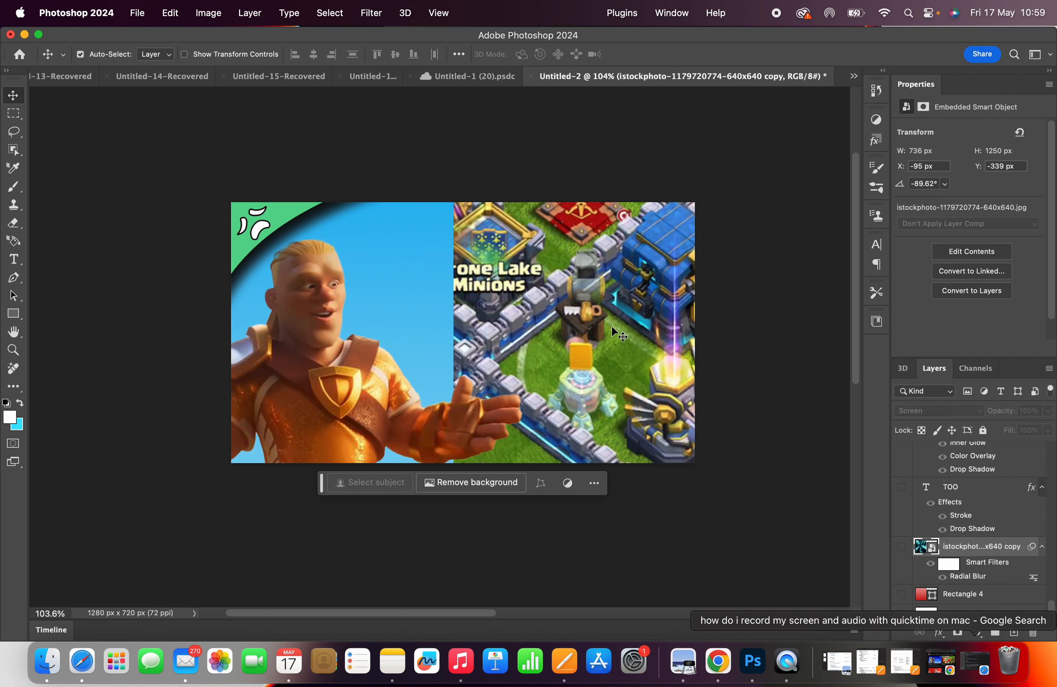
Step: Nudge the IMG_3292 village screenshot slightly right and up, to about X -731, Y -1757 px
{"action": "left_click_drag", "start_coordinate": [590, 319], "coordinate": [612, 316]}
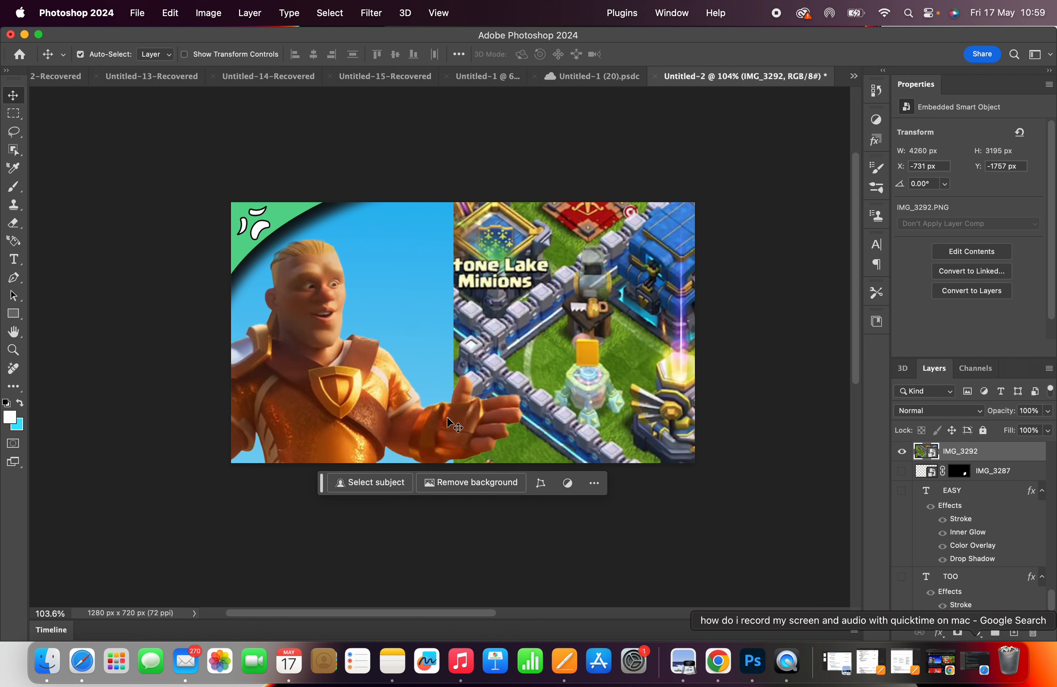
Step: Show the Split PNG layer and align its white divider with the right edge of the blue rectangle
{"action": "left_click", "coordinate": [387, 387]}
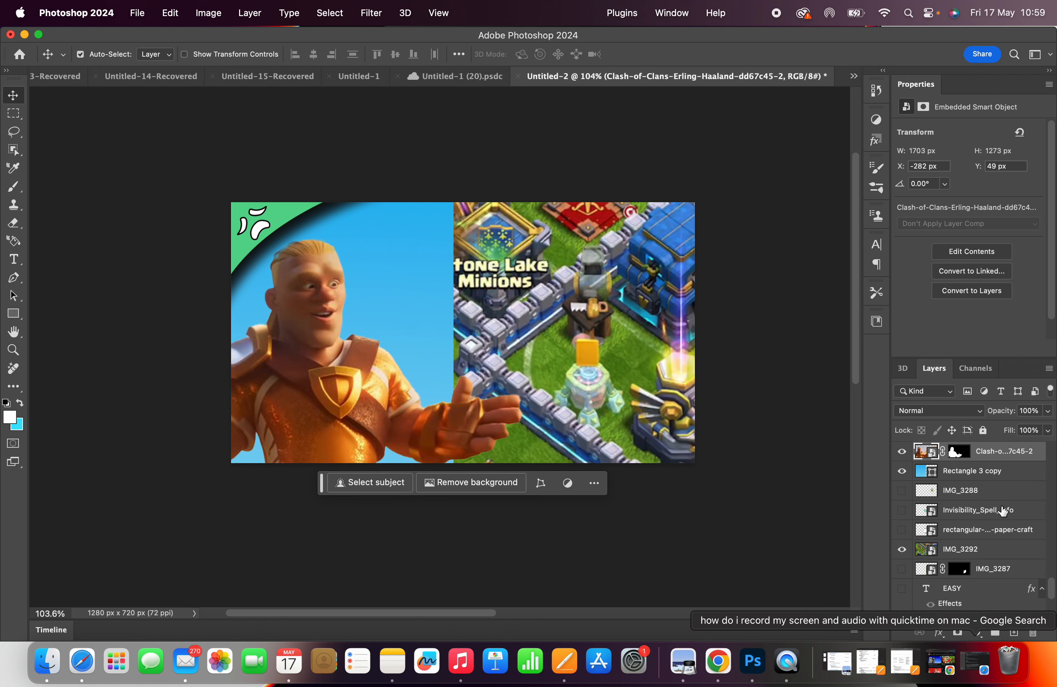
{"action": "scroll", "coordinate": [1002, 510], "scroll_direction": "down", "scroll_amount": 5}
{"action": "scroll", "coordinate": [1003, 511], "scroll_direction": "up", "scroll_amount": 5}
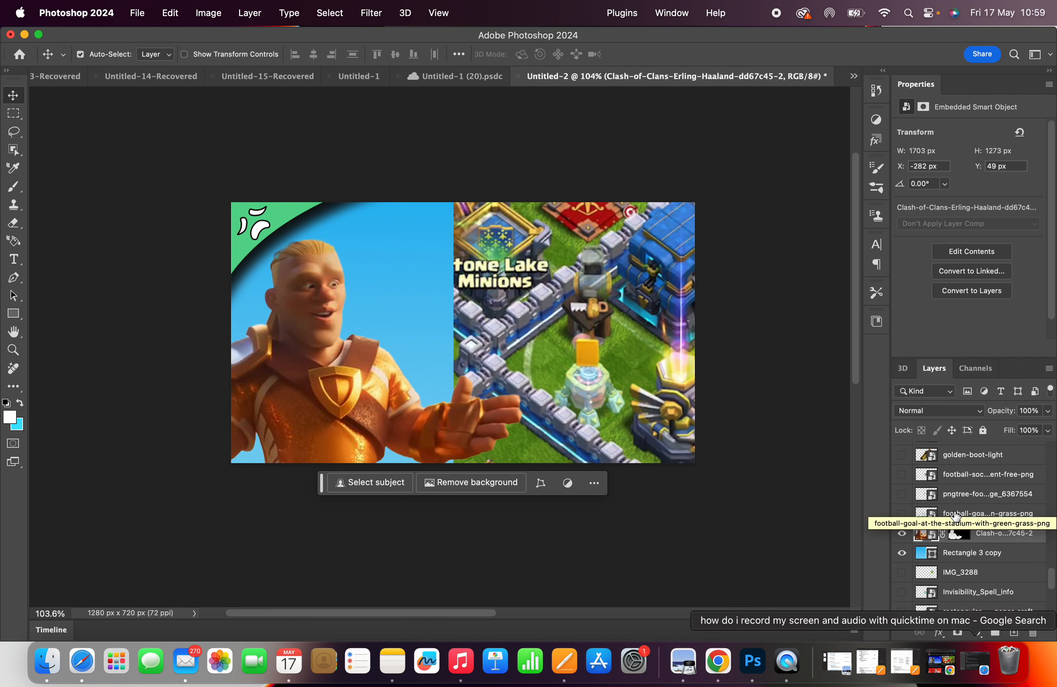
{"action": "scroll", "coordinate": [960, 493], "scroll_direction": "up", "scroll_amount": 4}
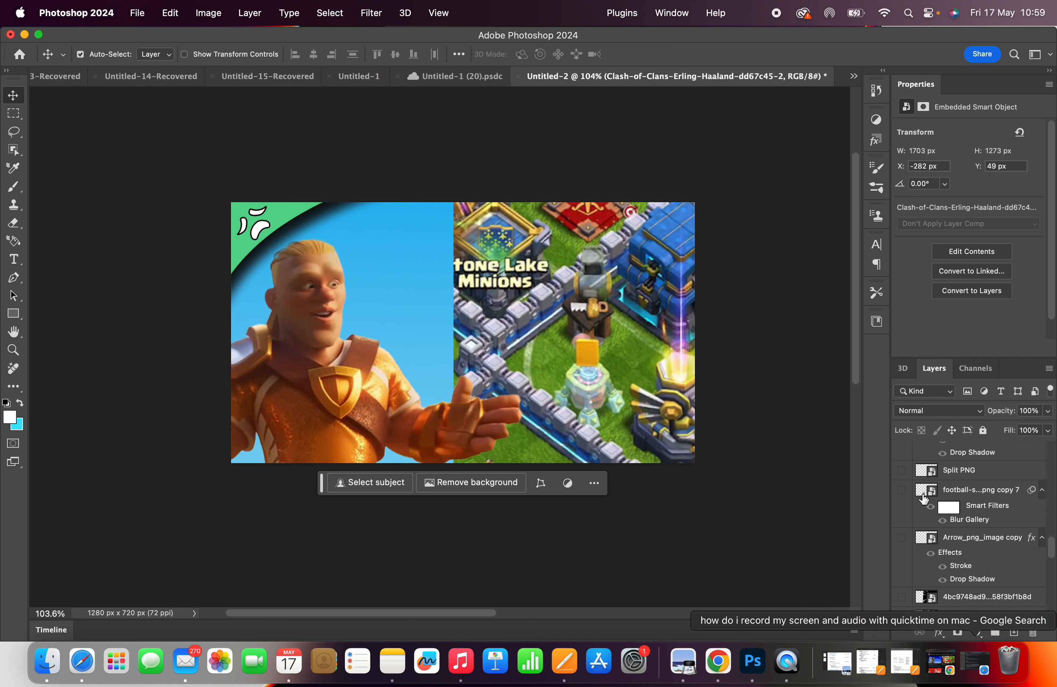
{"action": "scroll", "coordinate": [927, 497], "scroll_direction": "up", "scroll_amount": 1}
{"action": "left_click", "coordinate": [901, 496]}
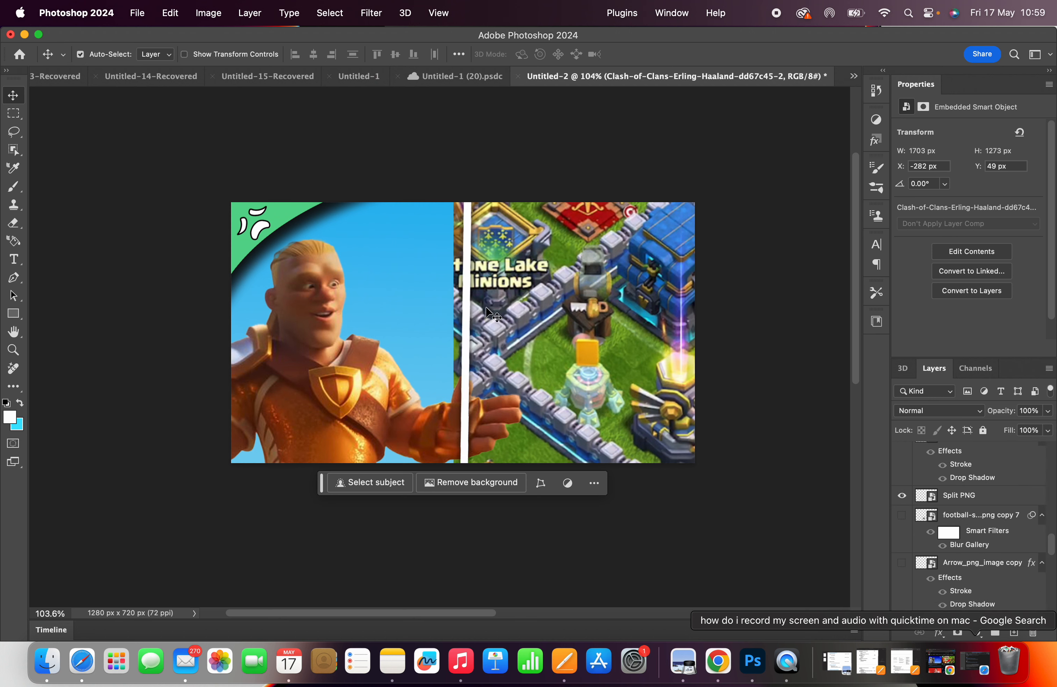
{"action": "left_click_drag", "start_coordinate": [466, 305], "coordinate": [455, 306]}
Step: Select the character layer and set up the Eraser tool with a 15 px brush size
{"action": "left_click", "coordinate": [480, 435]}
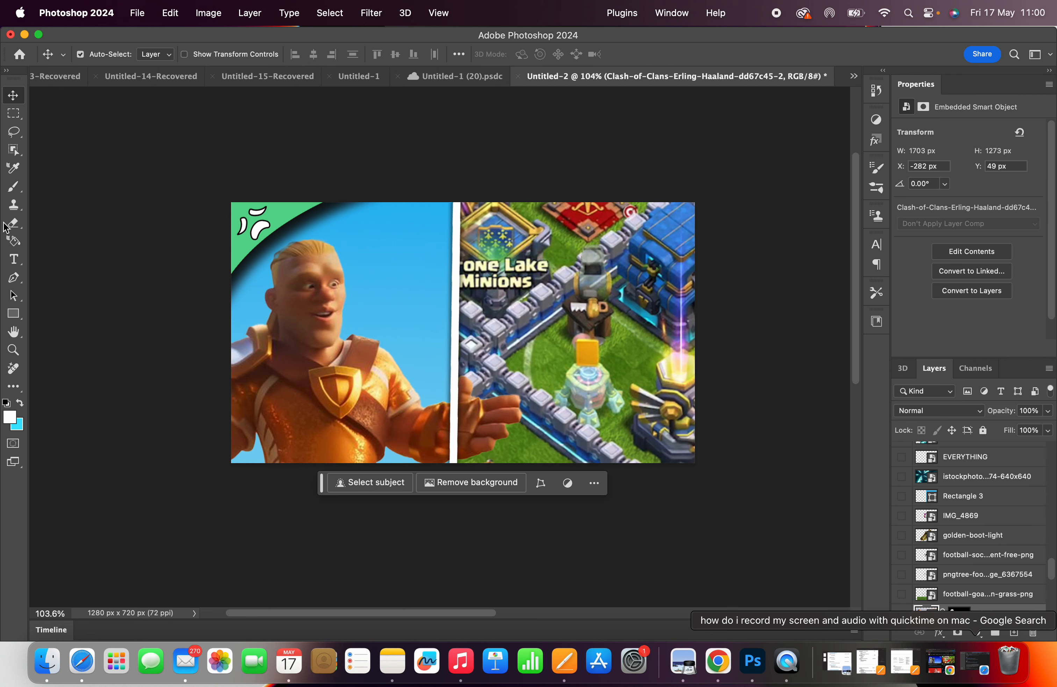
{"action": "left_click", "coordinate": [17, 206]}
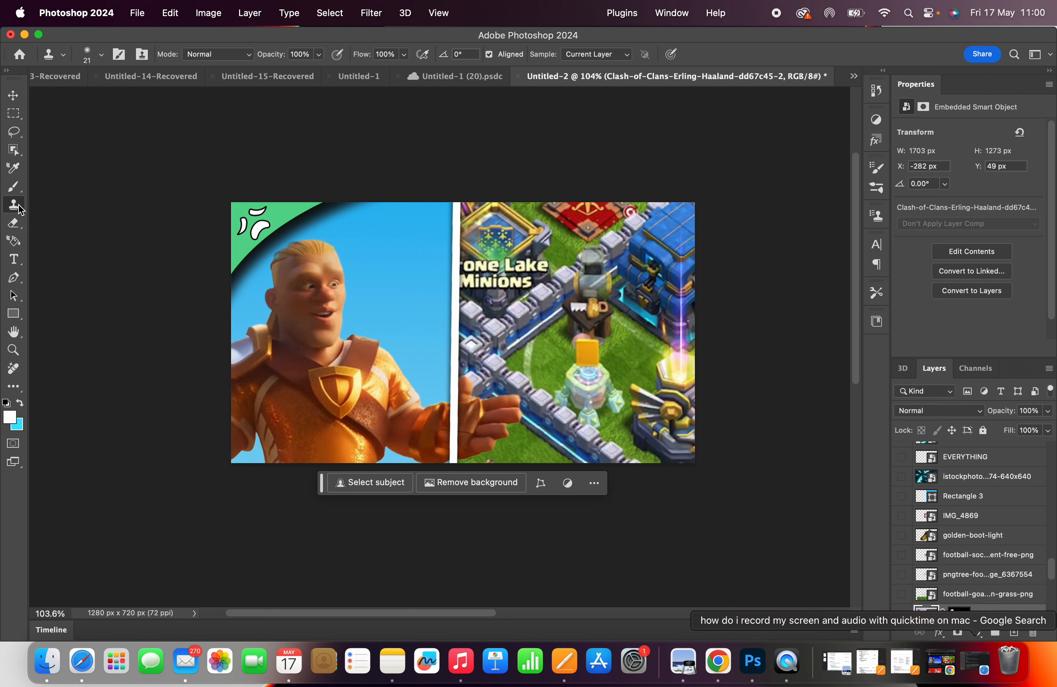
{"action": "left_click", "coordinate": [13, 222]}
{"action": "left_click", "coordinate": [101, 55]}
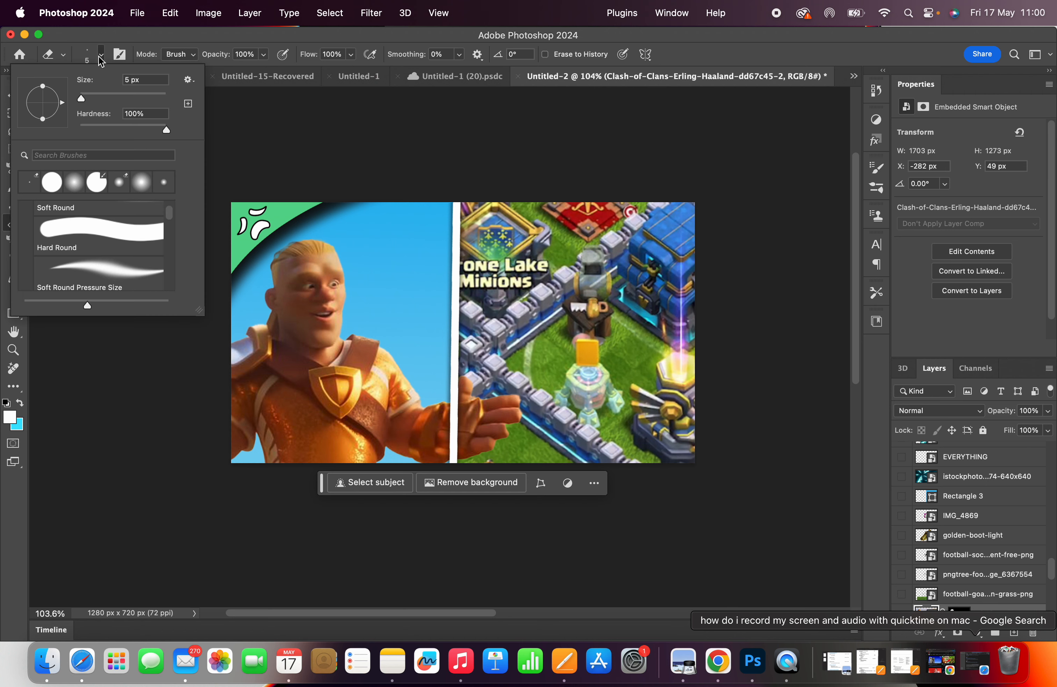
{"action": "left_click", "coordinate": [148, 80]}
{"action": "type", "text": "15"}
{"action": "key", "text": "Return"}
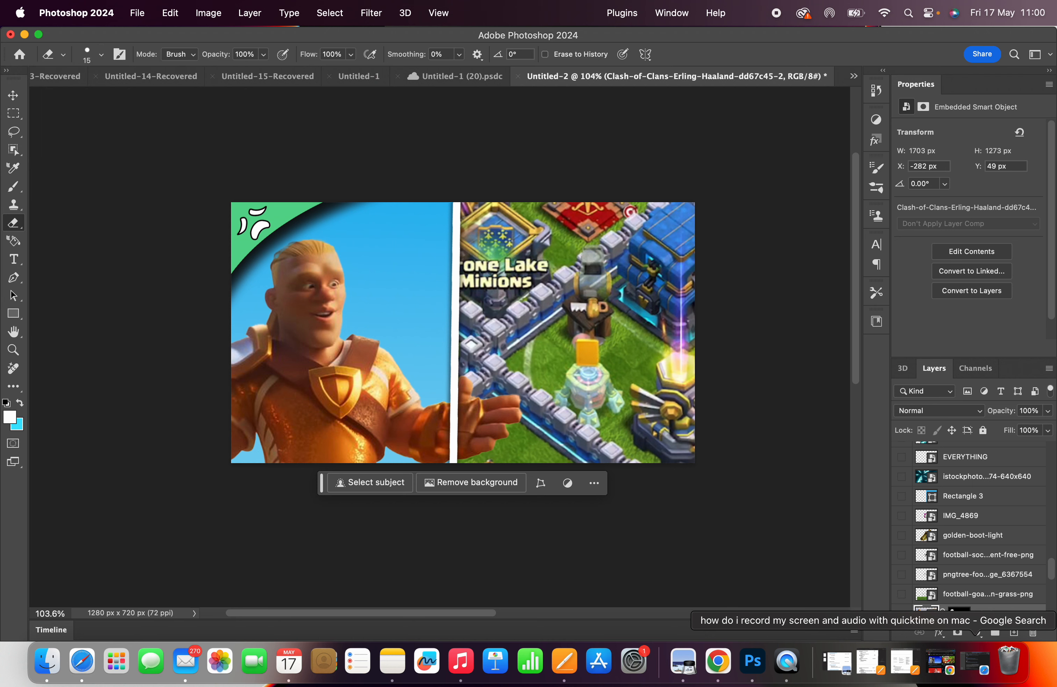
Step: Rasterize the character layer and erase its hand extending beyond the white divider, using a 25 px Eraser
{"action": "left_click", "coordinate": [472, 410]}
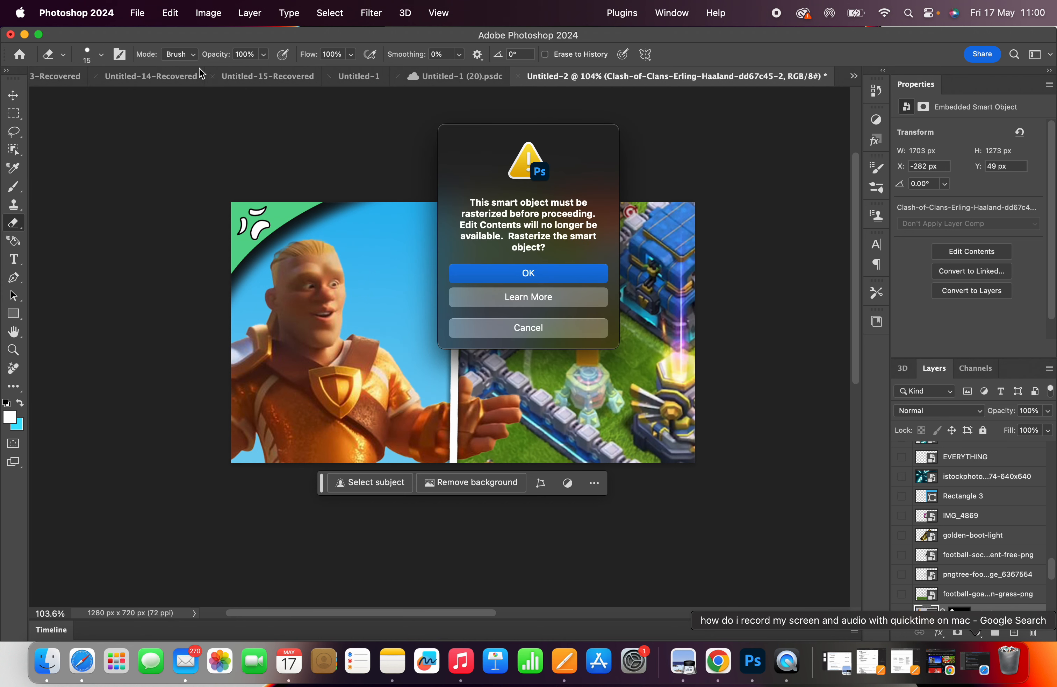
{"action": "left_click", "coordinate": [528, 273]}
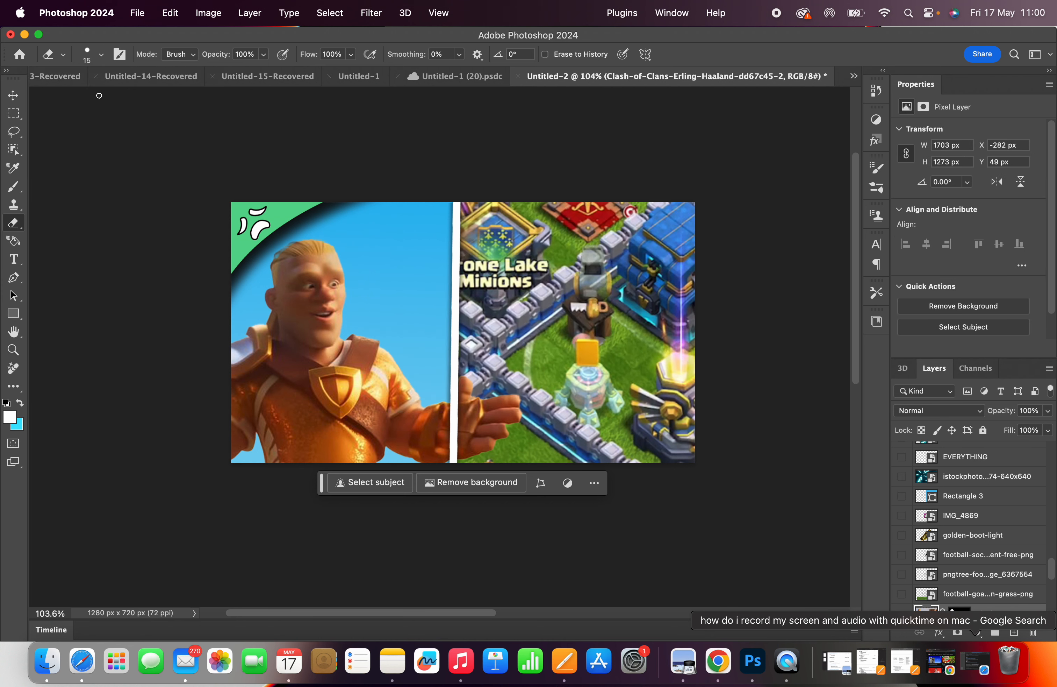
{"action": "left_click", "coordinate": [101, 54]}
{"action": "left_click", "coordinate": [130, 82]}
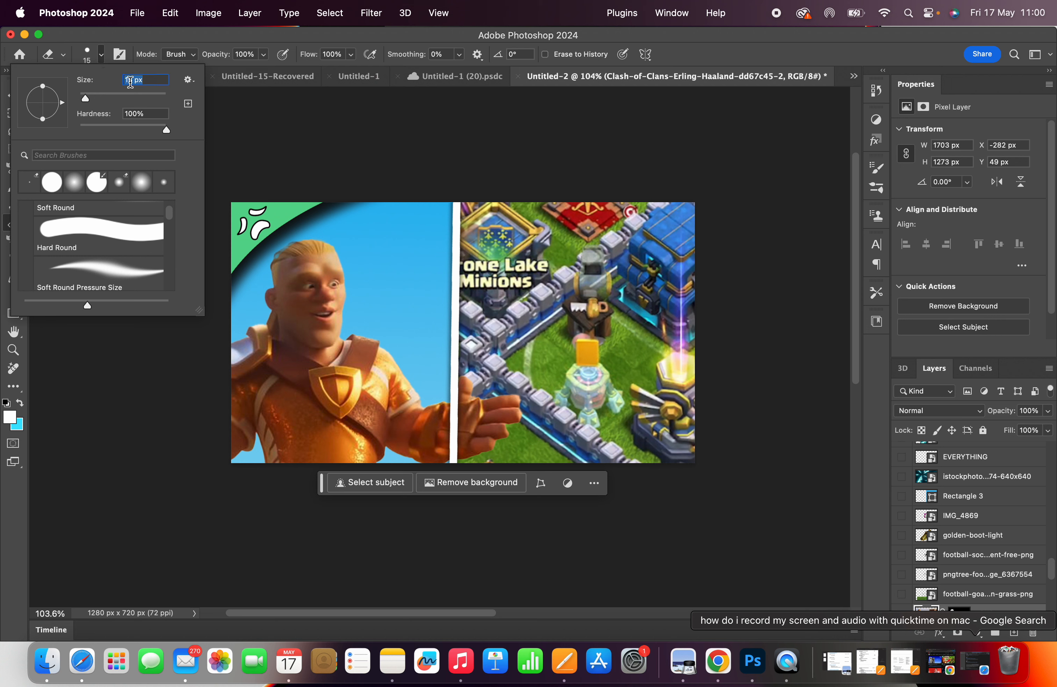
{"action": "type", "text": "25"}
{"action": "key", "text": "Return"}
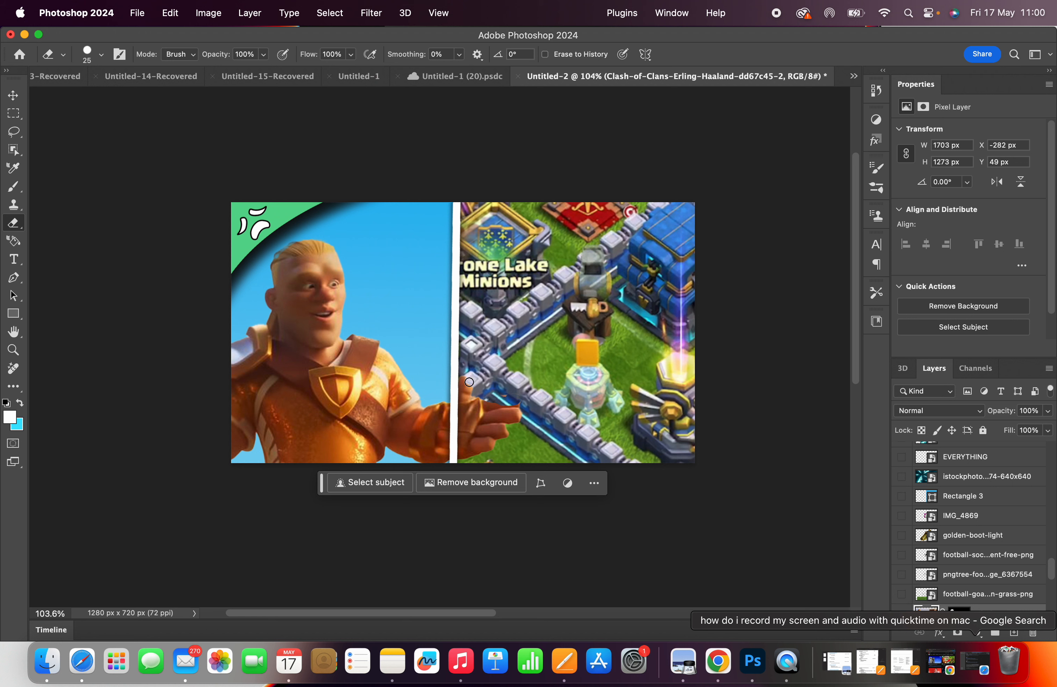
{"action": "mouse_move", "coordinate": [469, 382]}
{"action": "left_mouse_down"}
{"action": "mouse_move", "coordinate": [466, 434]}
{"action": "mouse_move", "coordinate": [457, 378]}
{"action": "mouse_move", "coordinate": [464, 462]}
{"action": "mouse_move", "coordinate": [474, 399]}
{"action": "mouse_move", "coordinate": [481, 454]}
{"action": "mouse_move", "coordinate": [468, 499]}
{"action": "mouse_move", "coordinate": [531, 380]}
{"action": "mouse_move", "coordinate": [517, 415]}
{"action": "left_mouse_up"}
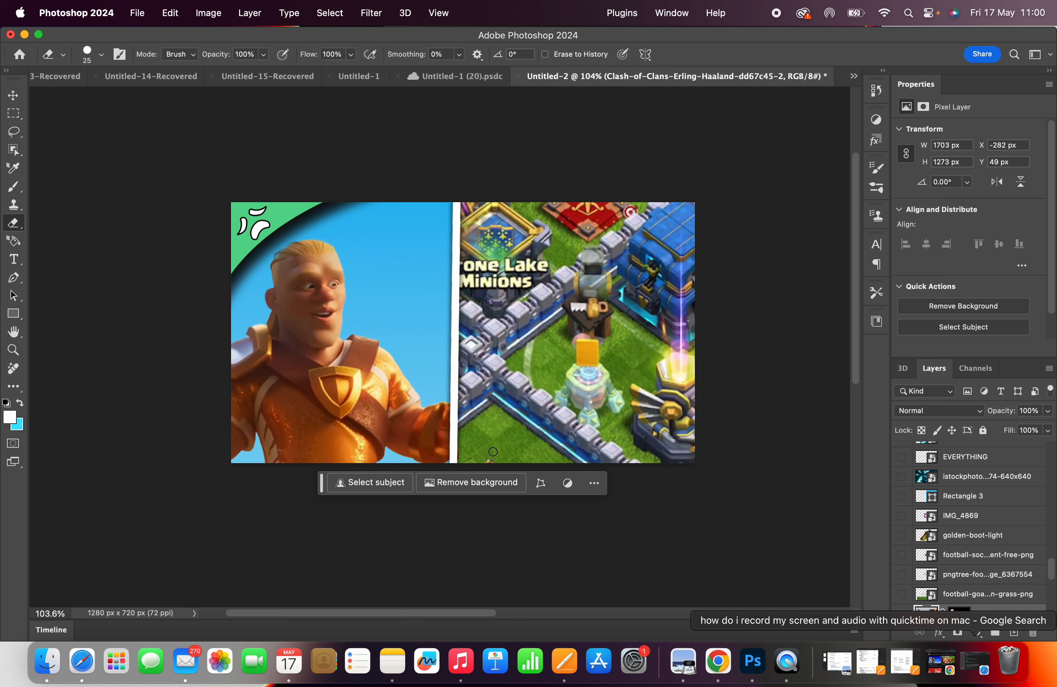
Step: Scale the character to about 114.94%, position it at about X -375, Y 72 px, and erase the leftover bit beyond the divider
{"action": "key", "text": "v"}
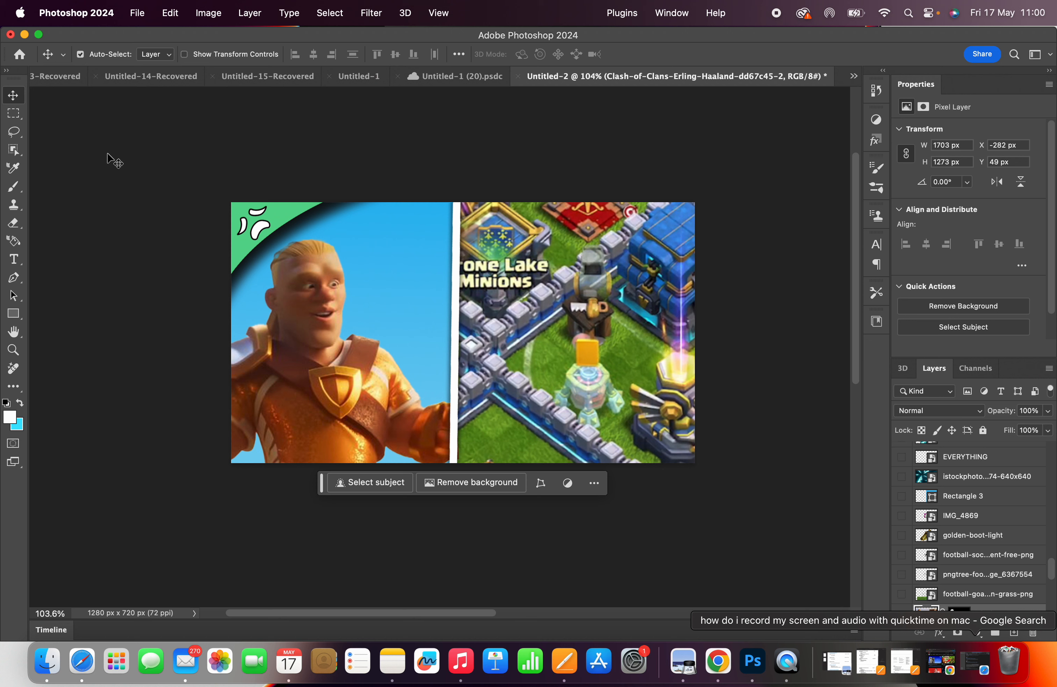
{"action": "mouse_move", "coordinate": [315, 336]}
{"action": "left_mouse_down"}
{"action": "mouse_move", "coordinate": [319, 327]}
{"action": "mouse_move", "coordinate": [314, 335]}
{"action": "left_mouse_up"}
{"action": "left_click", "coordinate": [170, 13]}
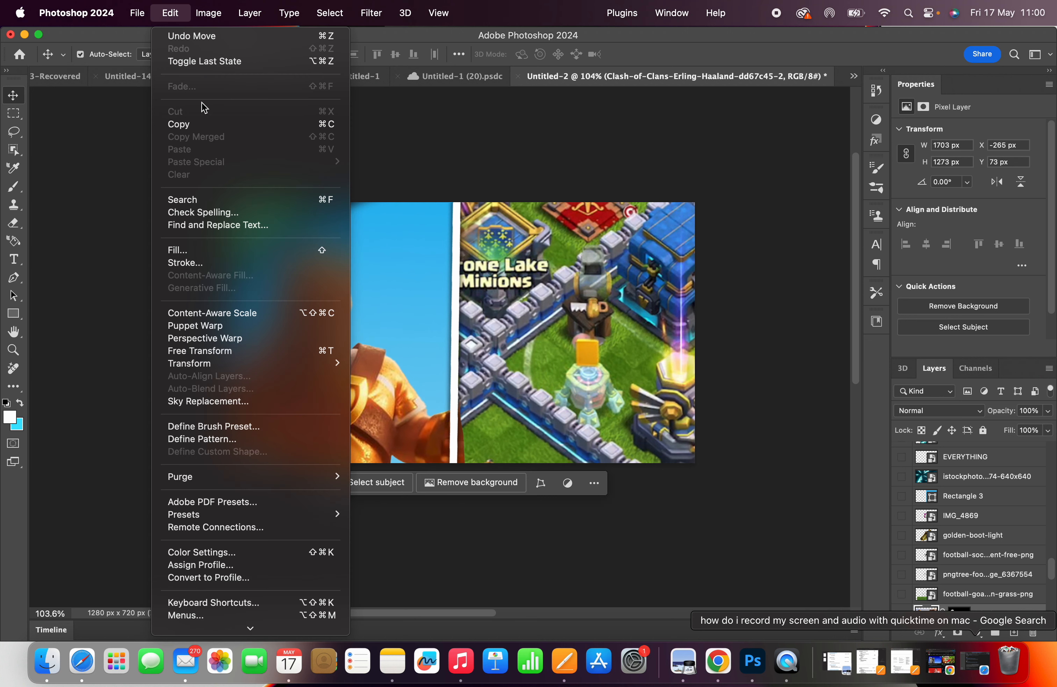
{"action": "left_click", "coordinate": [226, 345]}
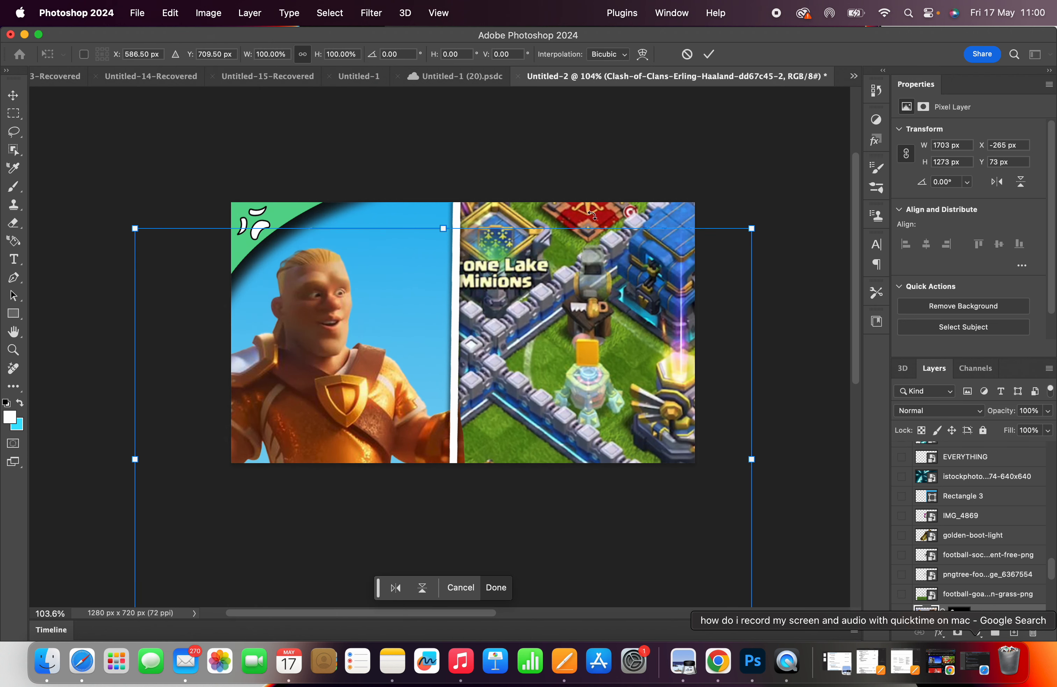
{"action": "left_click_drag", "start_coordinate": [753, 228], "coordinate": [842, 160]}
{"action": "left_click_drag", "start_coordinate": [407, 270], "coordinate": [349, 336]}
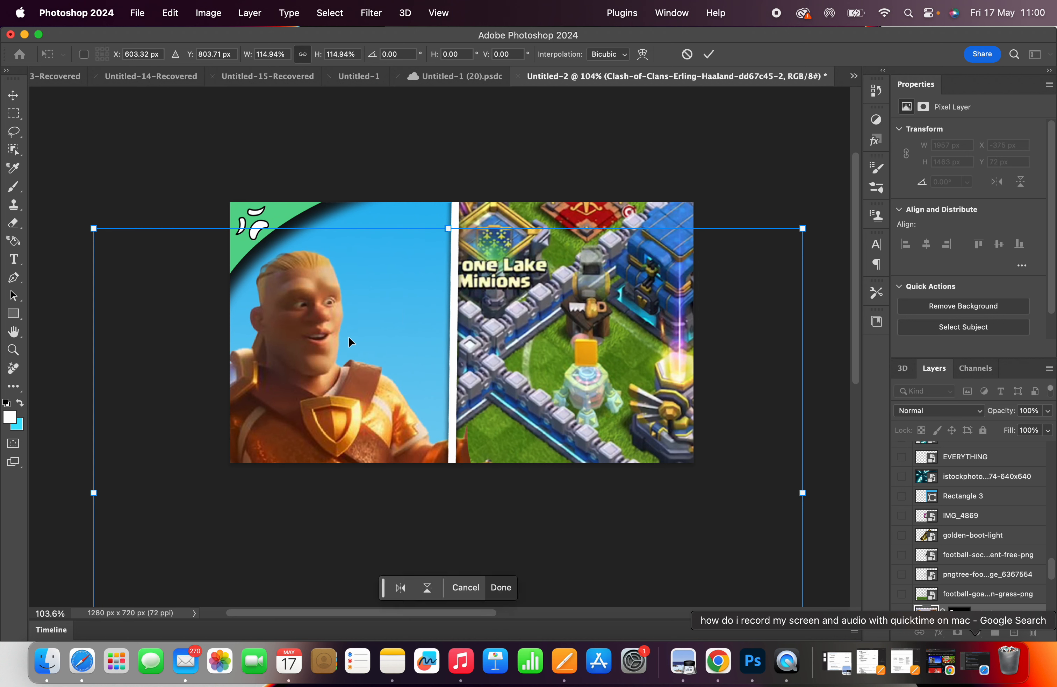
{"action": "key", "text": "Return"}
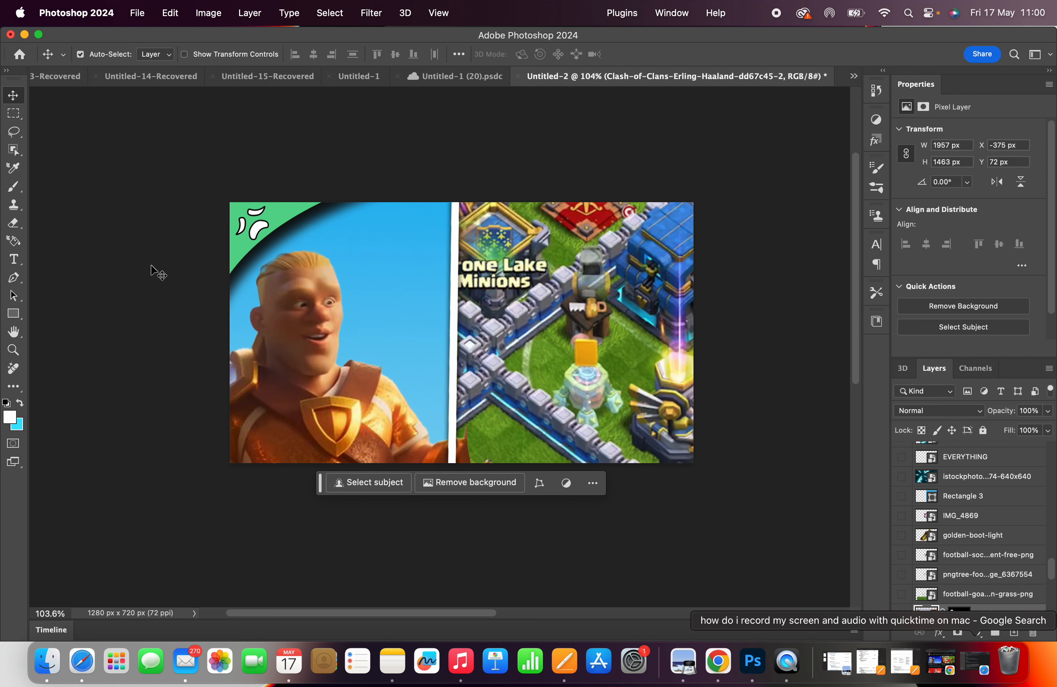
{"action": "left_click", "coordinate": [12, 222]}
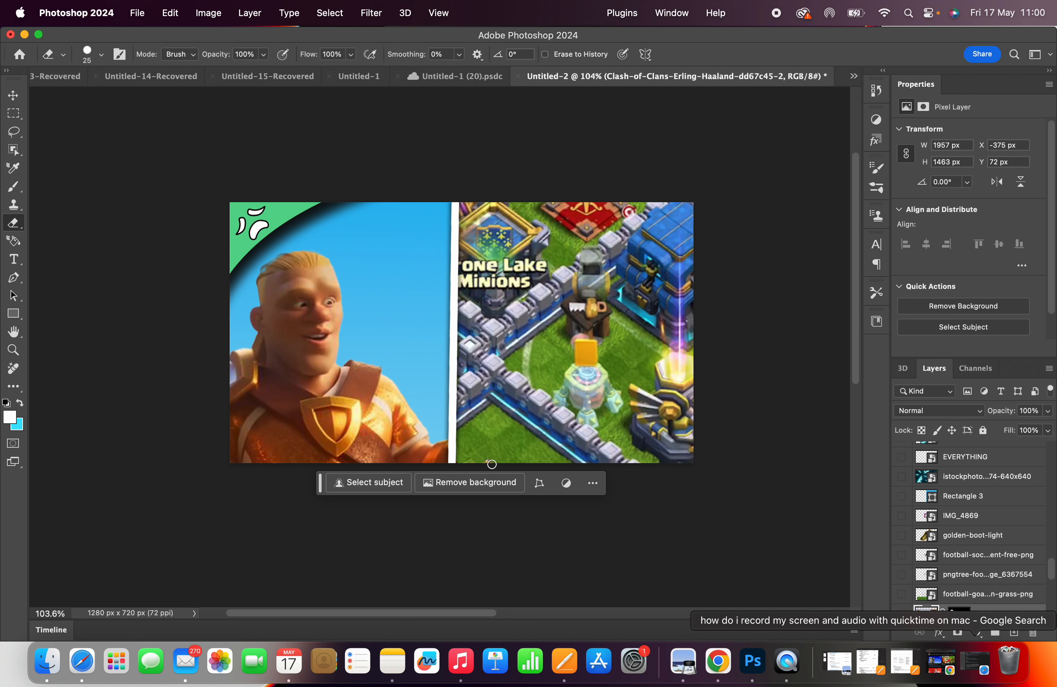
{"action": "left_click", "coordinate": [13, 95]}
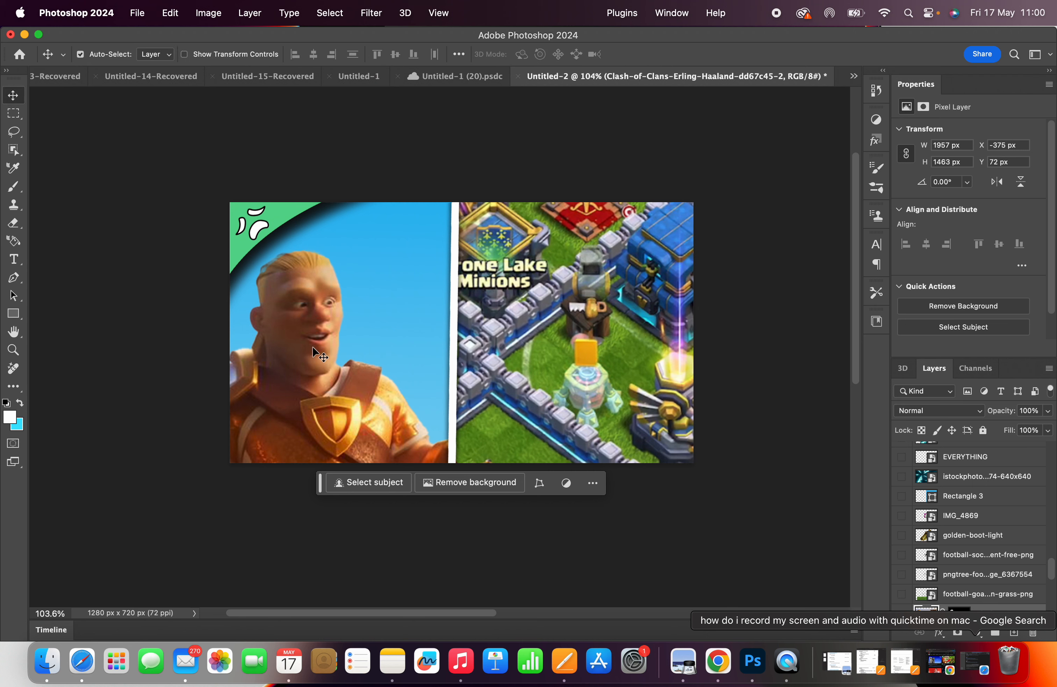
Step: Apply an Exposure adjustment to the character with exposure +0.38, offset -0.0285 and gamma correction 0.94
{"action": "left_click", "coordinate": [208, 13]}
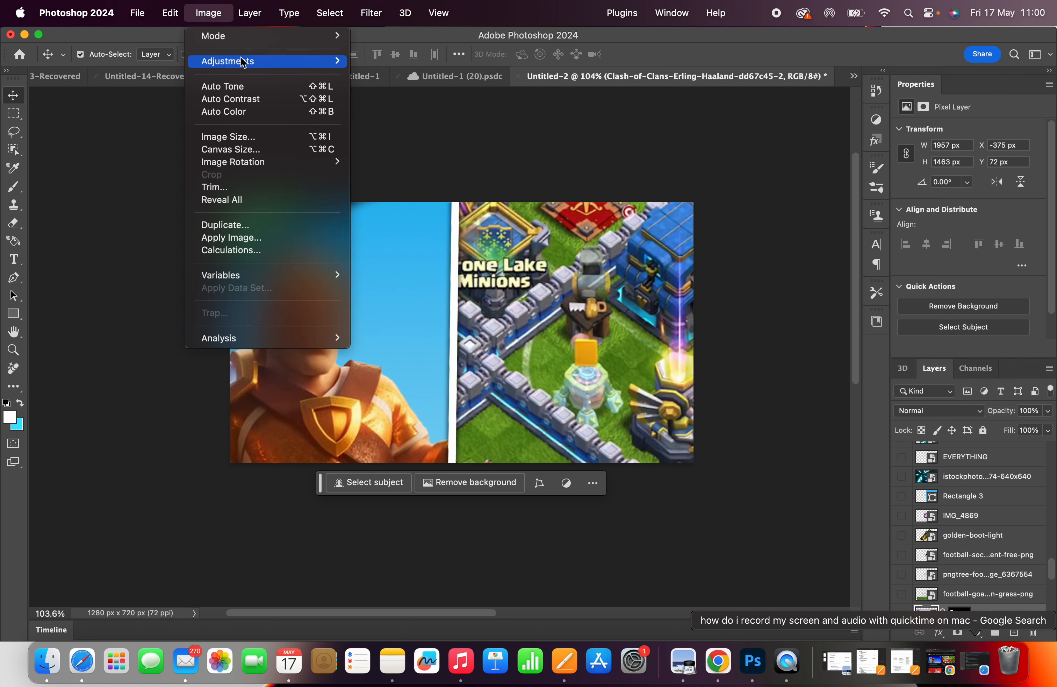
{"action": "mouse_move", "coordinate": [238, 61]}
{"action": "left_click", "coordinate": [400, 99]}
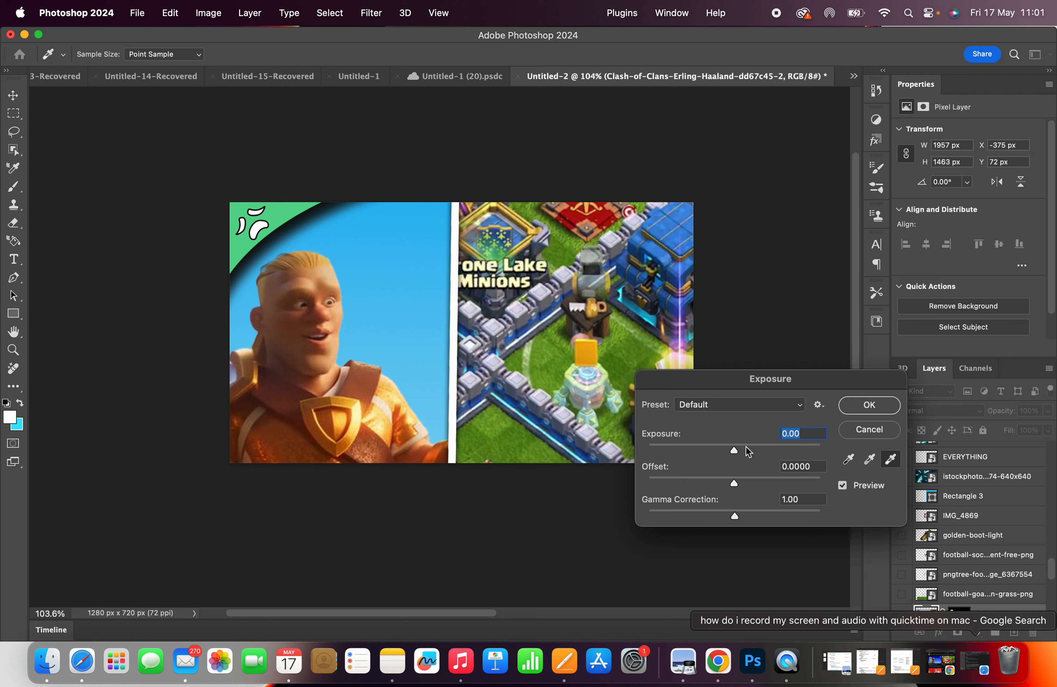
{"action": "left_click", "coordinate": [738, 449]}
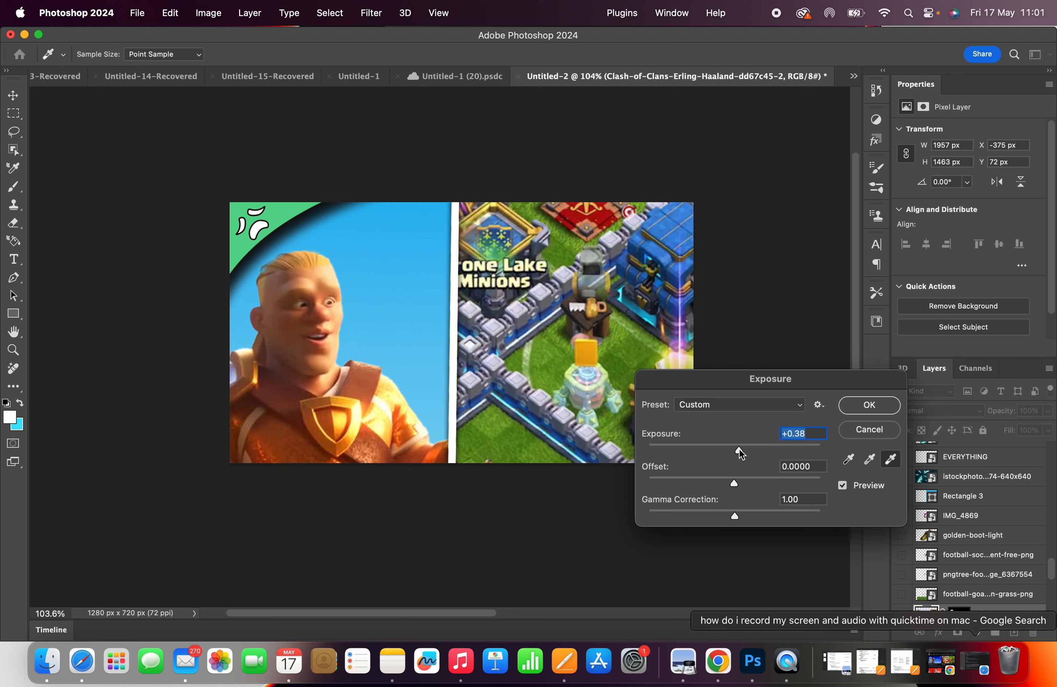
{"action": "left_click_drag", "start_coordinate": [734, 483], "coordinate": [738, 517]}
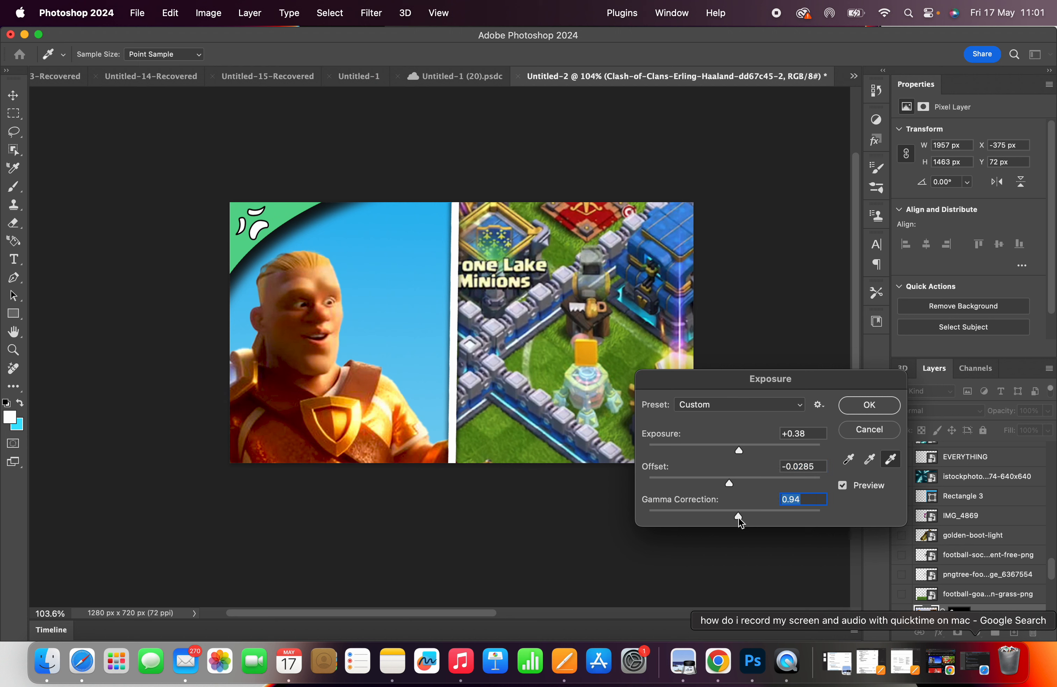
{"action": "left_click", "coordinate": [884, 404]}
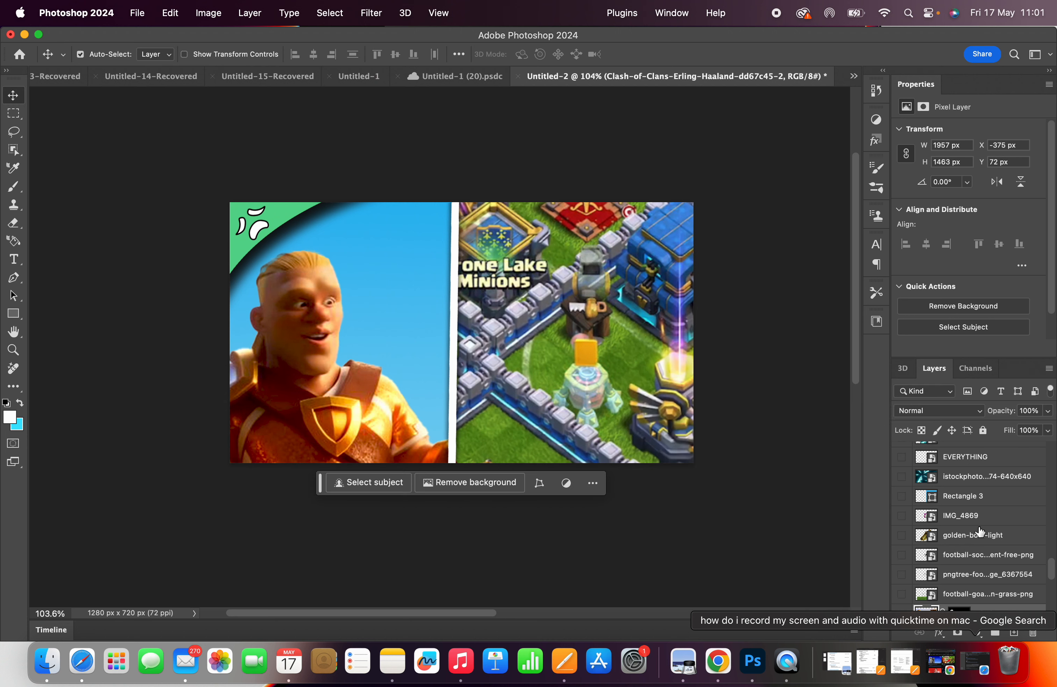
Step: Look through the layer stack for usable elements, briefly previewing hidden layers such as IMG_3213, images-2 and Arrow_png_image copy
{"action": "scroll", "coordinate": [979, 530], "scroll_direction": "down", "scroll_amount": 10}
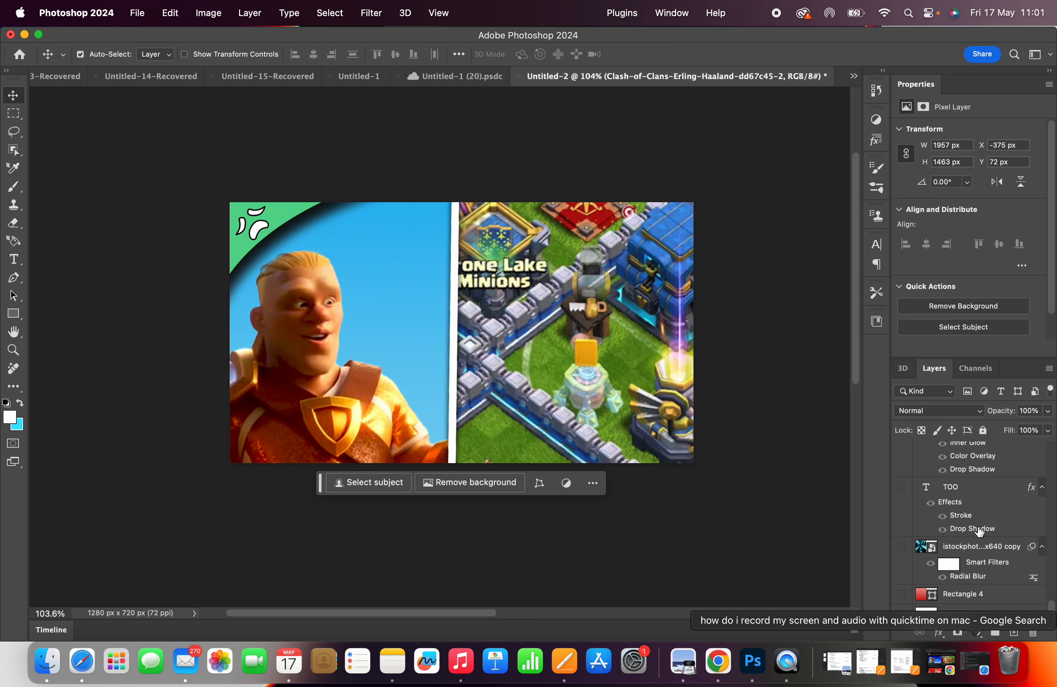
{"action": "scroll", "coordinate": [980, 531], "scroll_direction": "up", "scroll_amount": 10}
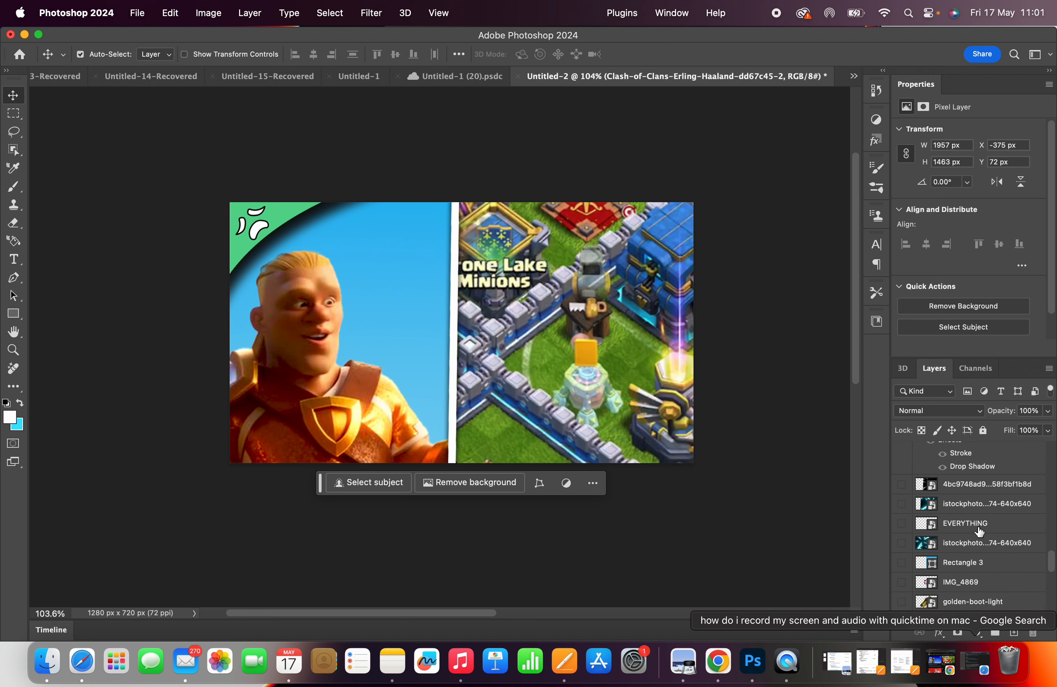
{"action": "scroll", "coordinate": [979, 531], "scroll_direction": "up", "scroll_amount": 5}
{"action": "scroll", "coordinate": [979, 531], "scroll_direction": "up", "scroll_amount": 3}
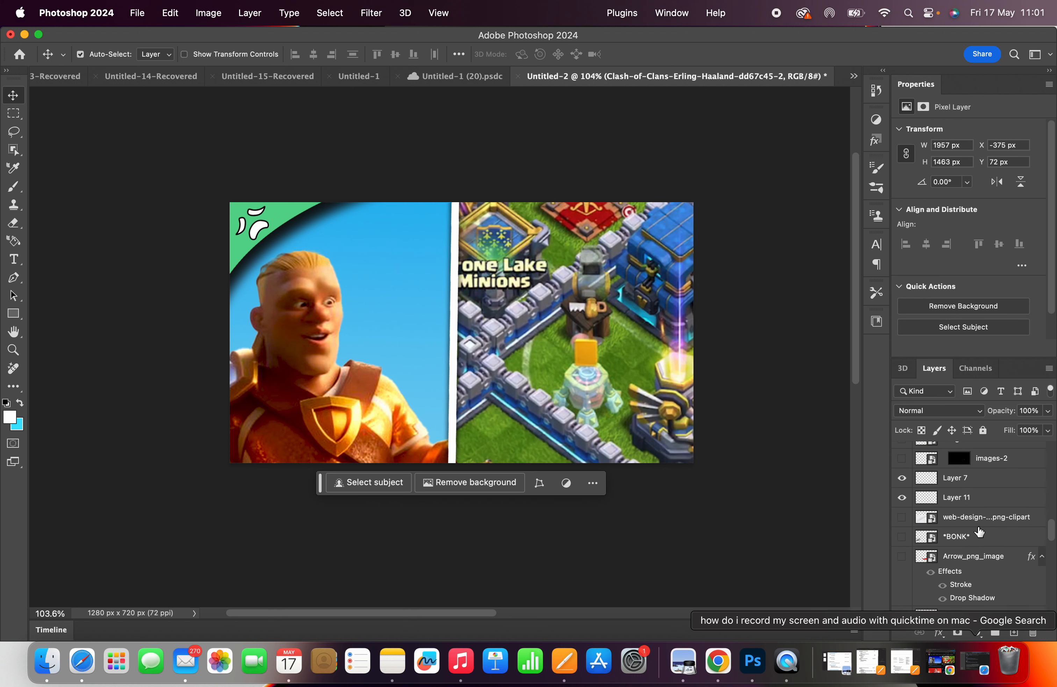
{"action": "scroll", "coordinate": [961, 531], "scroll_direction": "up", "scroll_amount": 6}
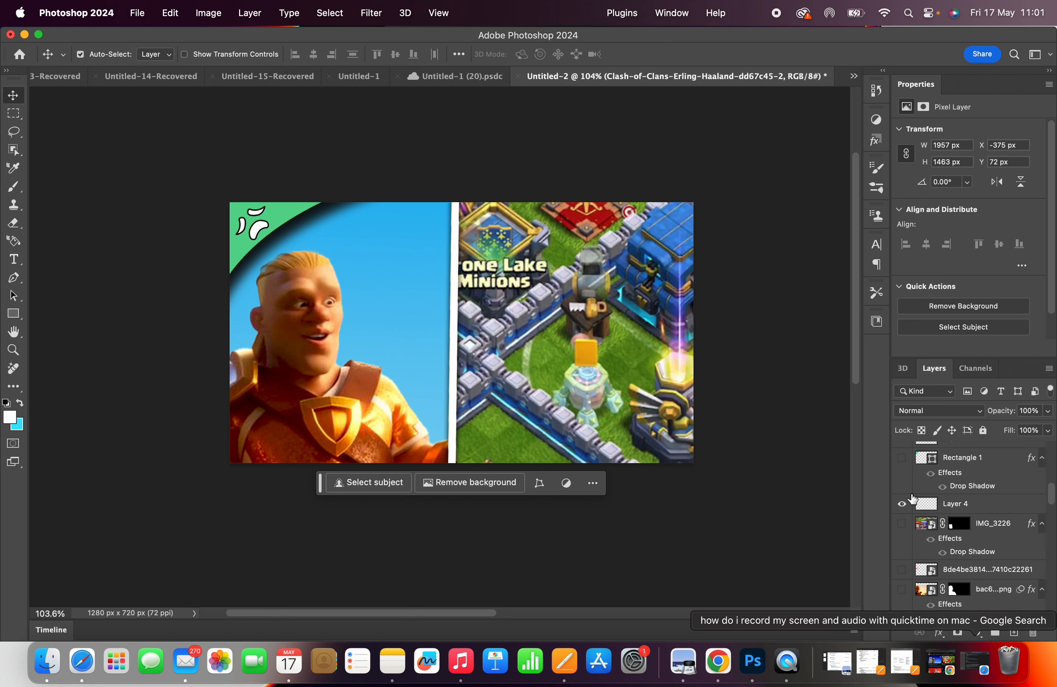
{"action": "left_click", "coordinate": [901, 523]}
{"action": "left_click", "coordinate": [900, 530]}
{"action": "scroll", "coordinate": [963, 513], "scroll_direction": "up", "scroll_amount": 4}
{"action": "left_click", "coordinate": [901, 516]}
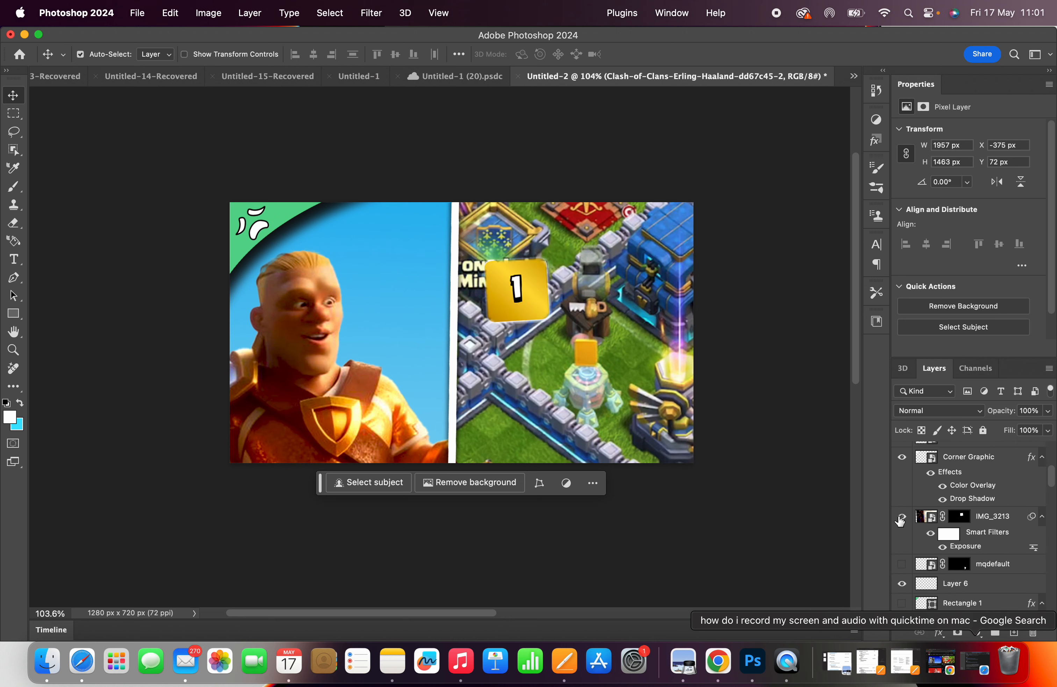
{"action": "left_click", "coordinate": [900, 518]}
{"action": "scroll", "coordinate": [901, 519], "scroll_direction": "up", "scroll_amount": 5}
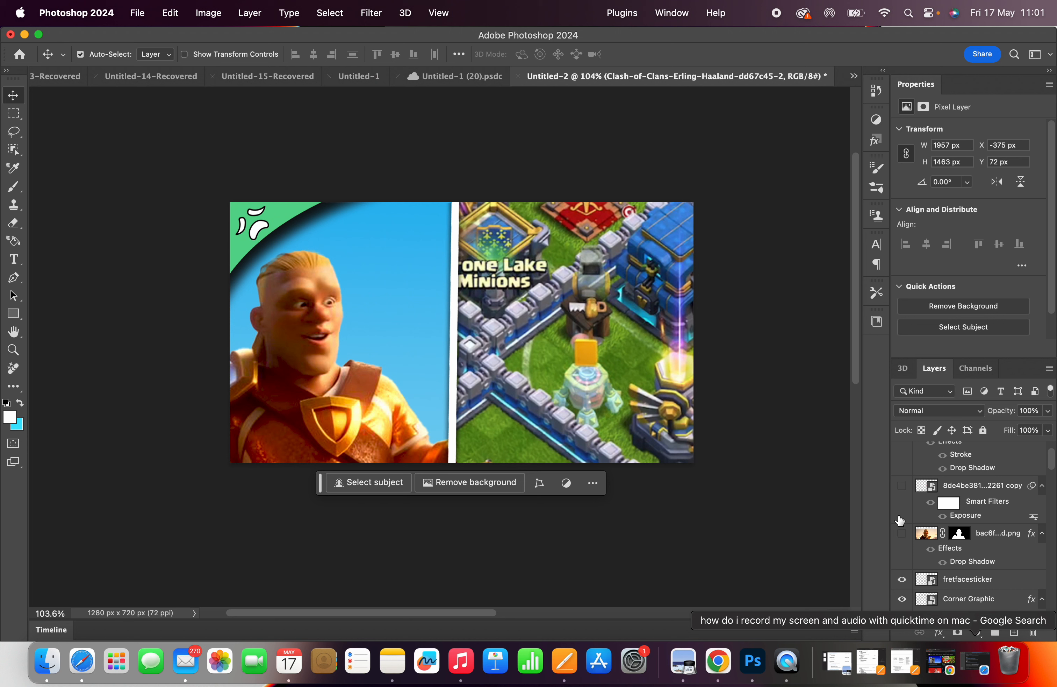
{"action": "scroll", "coordinate": [900, 519], "scroll_direction": "down", "scroll_amount": 10}
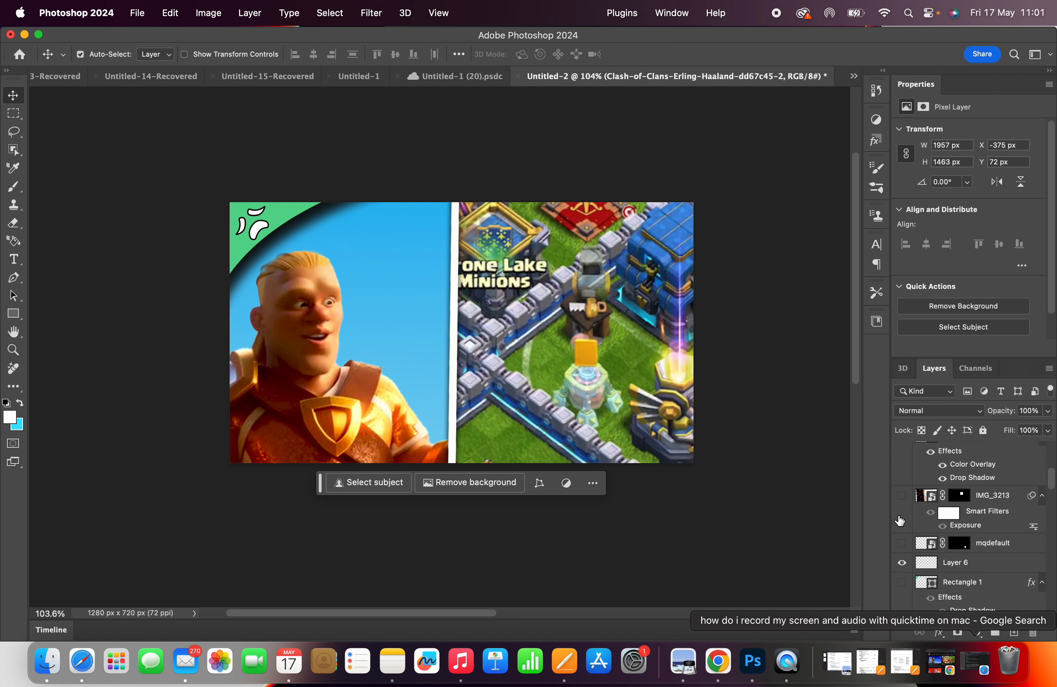
{"action": "scroll", "coordinate": [901, 519], "scroll_direction": "down", "scroll_amount": 5}
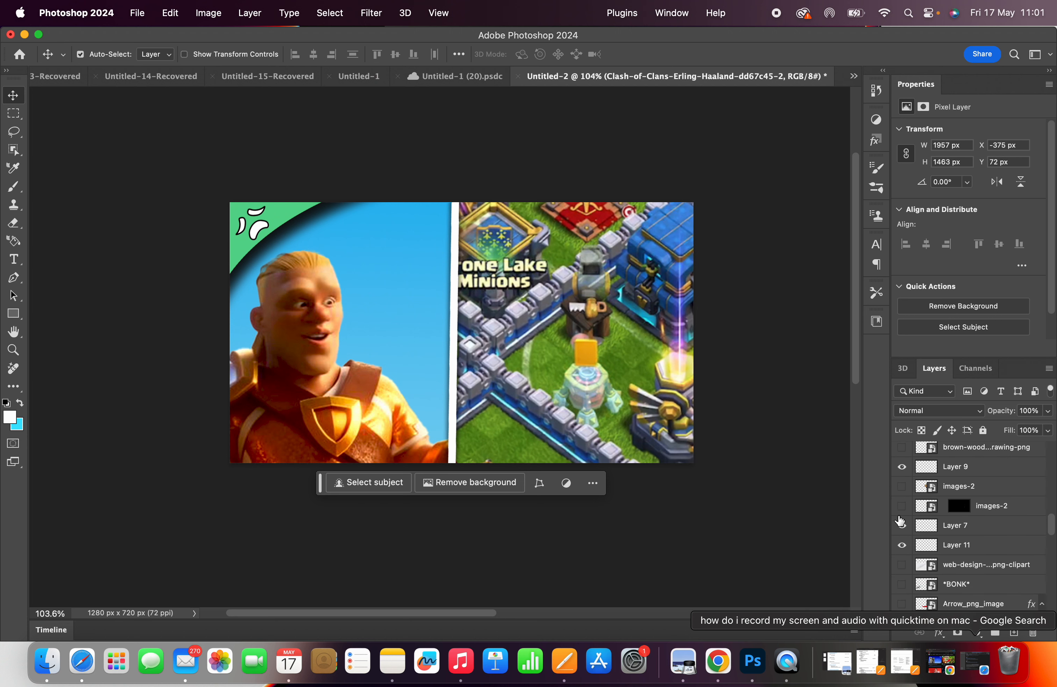
{"action": "left_click", "coordinate": [902, 505]}
{"action": "left_click", "coordinate": [903, 490]}
{"action": "scroll", "coordinate": [923, 527], "scroll_direction": "down", "scroll_amount": 8}
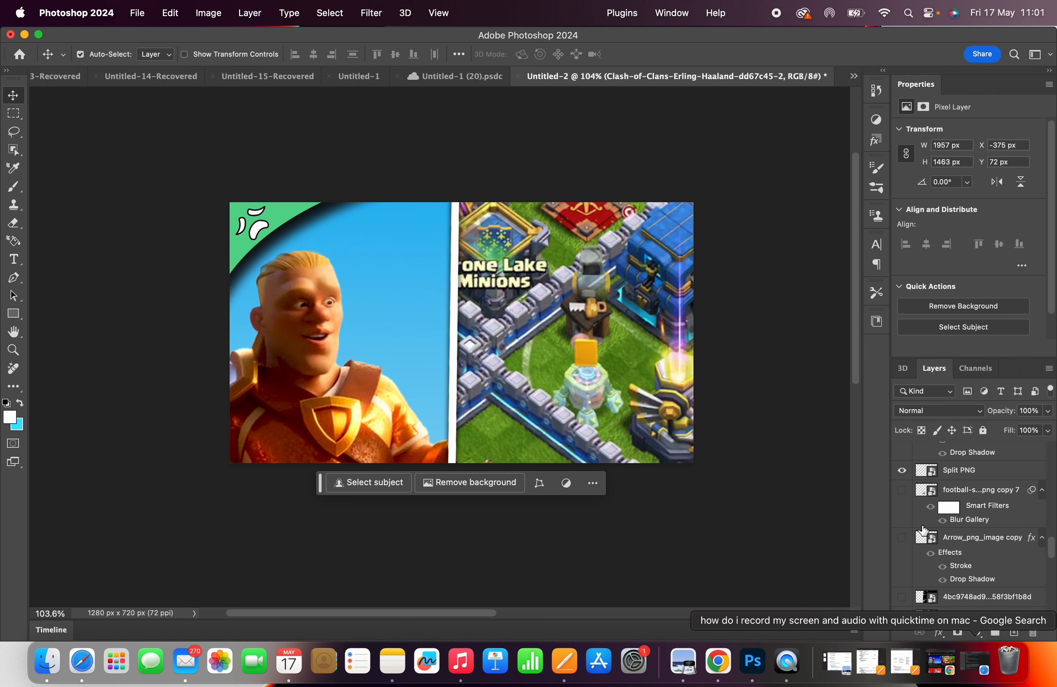
{"action": "scroll", "coordinate": [923, 529], "scroll_direction": "down", "scroll_amount": 2}
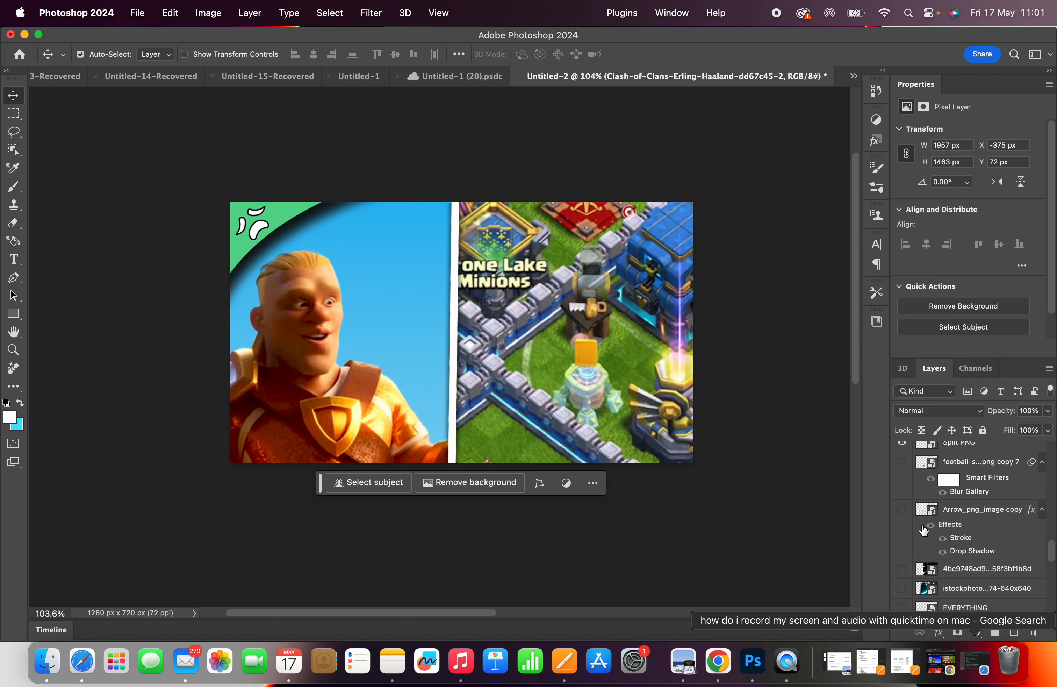
{"action": "left_click", "coordinate": [900, 510]}
{"action": "left_click", "coordinate": [901, 512]}
Step: Show the blurred football copy 7 layer, place it beneath the character layer and position it at about X -44, Y 179 px
{"action": "left_click", "coordinate": [900, 464]}
{"action": "left_click", "coordinate": [900, 464]}
{"action": "left_click", "coordinate": [901, 464]}
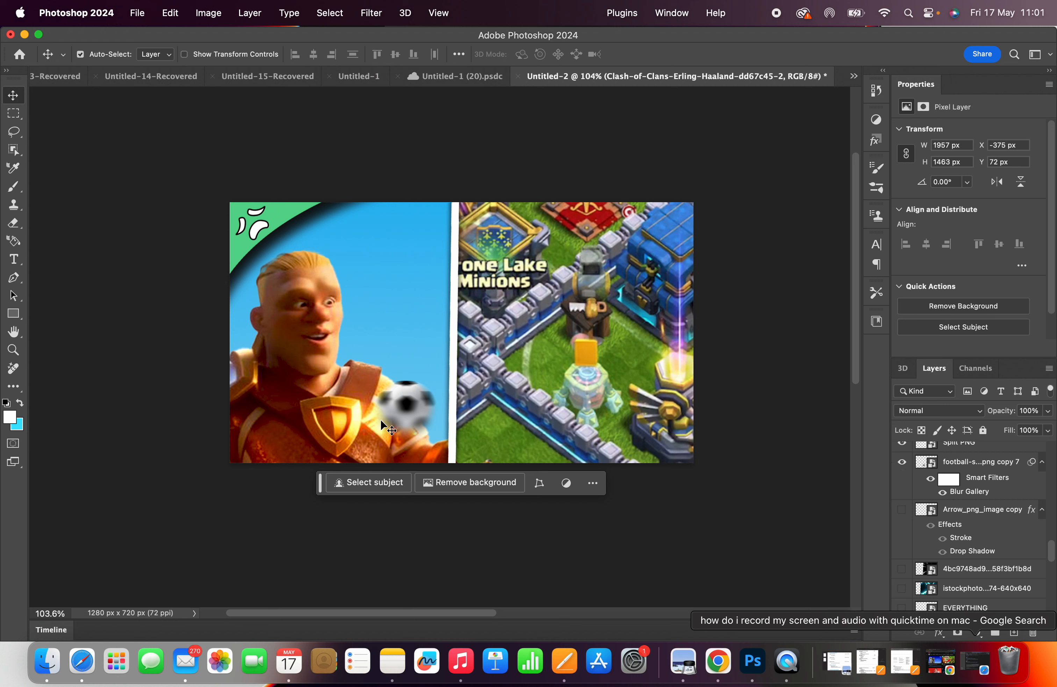
{"action": "left_click", "coordinate": [395, 408]}
{"action": "left_click_drag", "start_coordinate": [395, 408], "coordinate": [237, 315]}
{"action": "left_click_drag", "start_coordinate": [986, 468], "coordinate": [971, 542]}
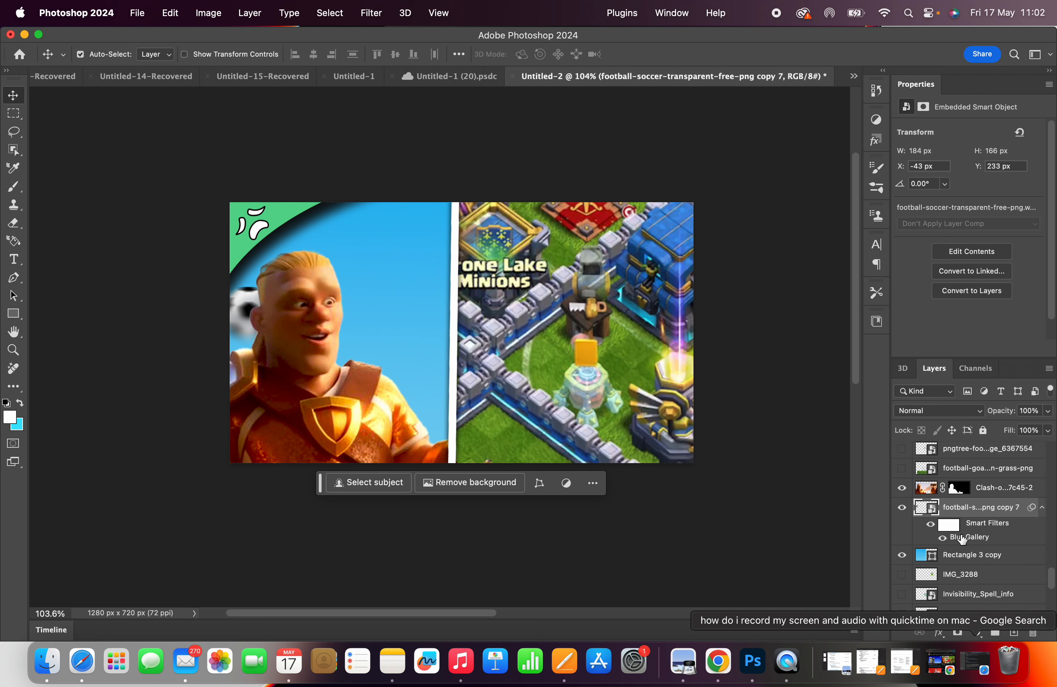
{"action": "left_click_drag", "start_coordinate": [246, 305], "coordinate": [243, 280]}
Step: Duplicate the football layer as copy 8 and move the duplicate beside the character's chest, at about X 420, Y 472 px
{"action": "right_click", "coordinate": [989, 509]}
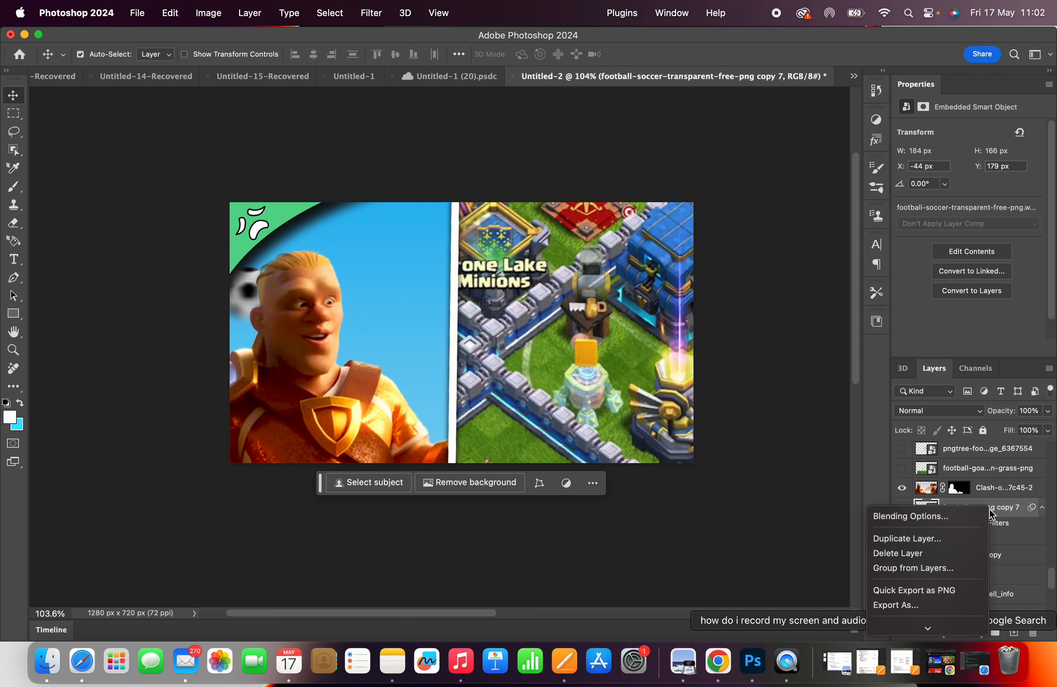
{"action": "left_click", "coordinate": [951, 539]}
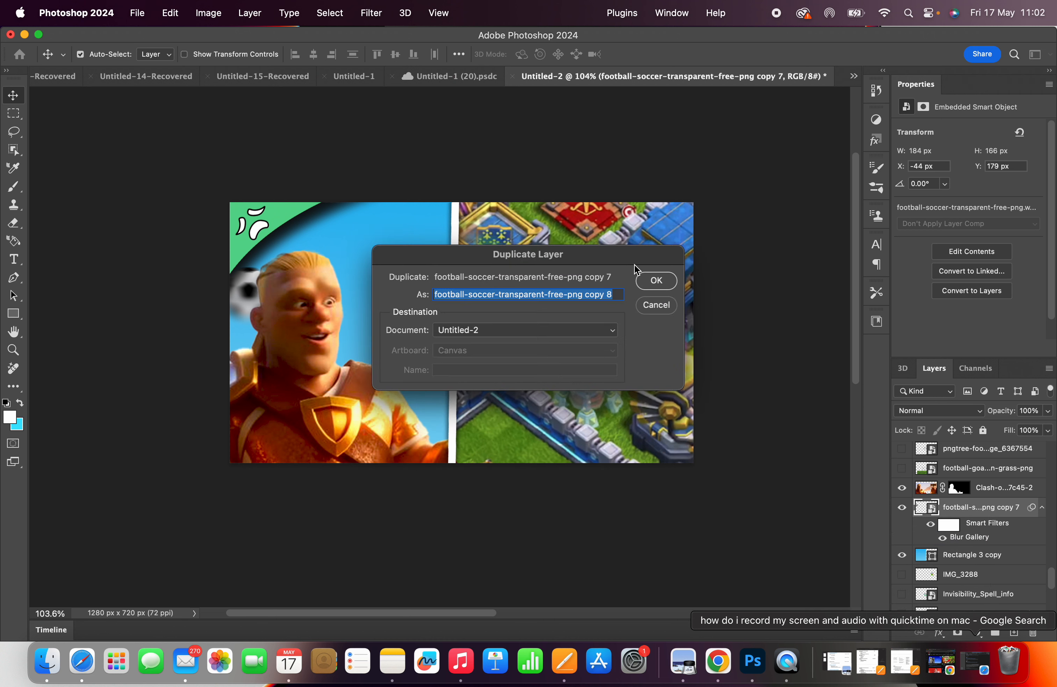
{"action": "left_click", "coordinate": [655, 280]}
{"action": "left_click_drag", "start_coordinate": [240, 299], "coordinate": [414, 401]}
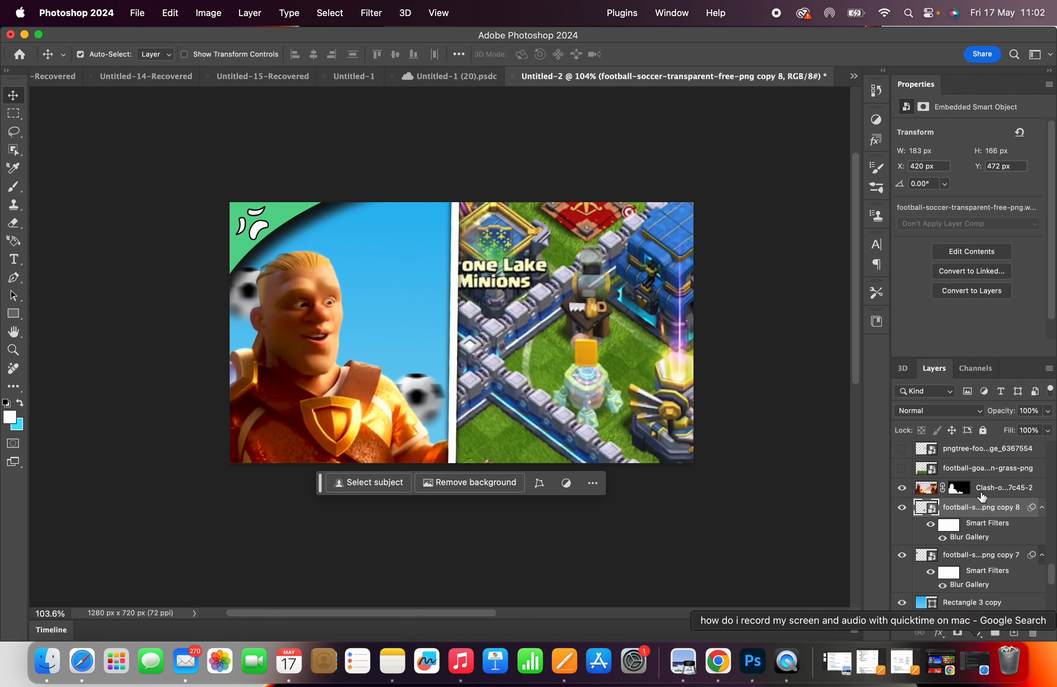
Step: Show the golden-boot-light layer
{"action": "scroll", "coordinate": [983, 495], "scroll_direction": "up", "scroll_amount": 5}
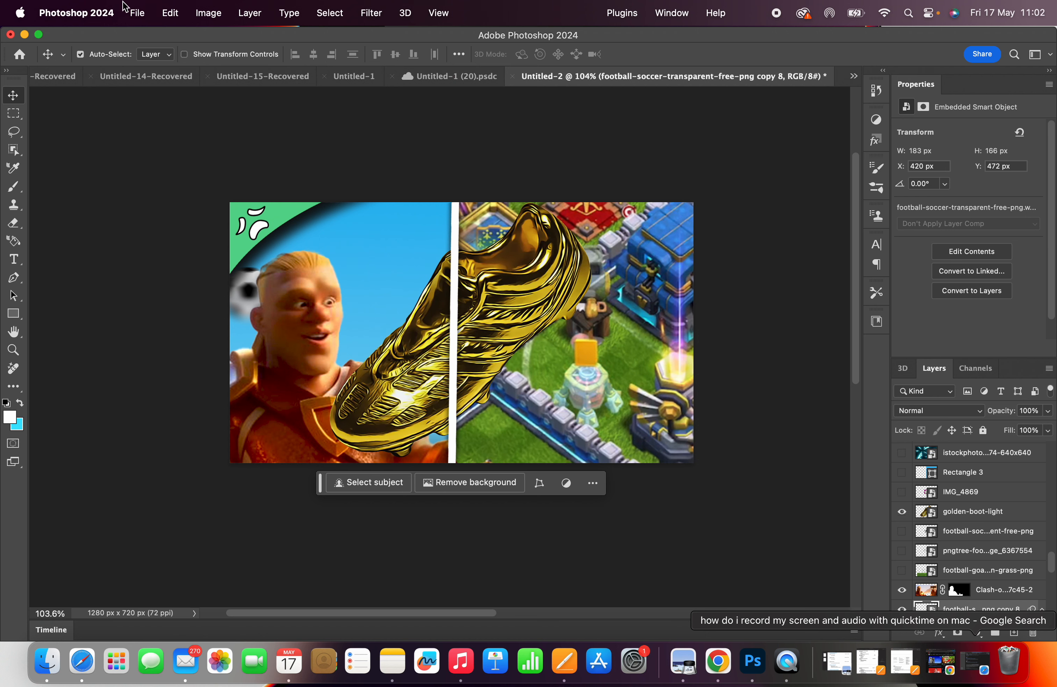
{"action": "left_click", "coordinate": [170, 13]}
{"action": "left_click", "coordinate": [261, 351]}
{"action": "left_click", "coordinate": [572, 285]}
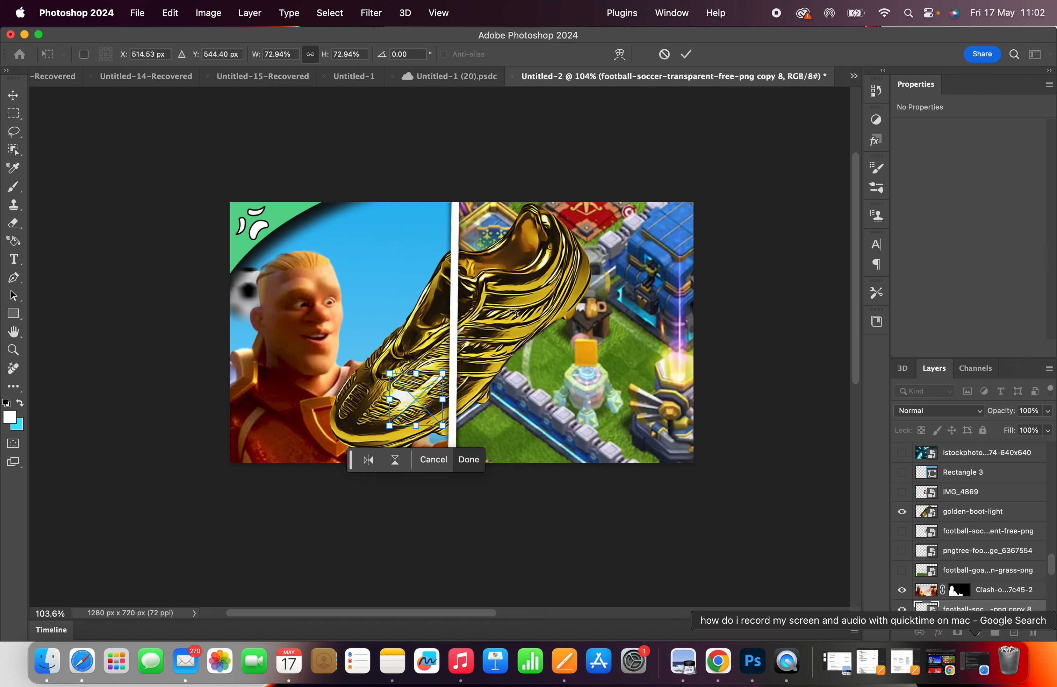
{"action": "key", "text": "Return"}
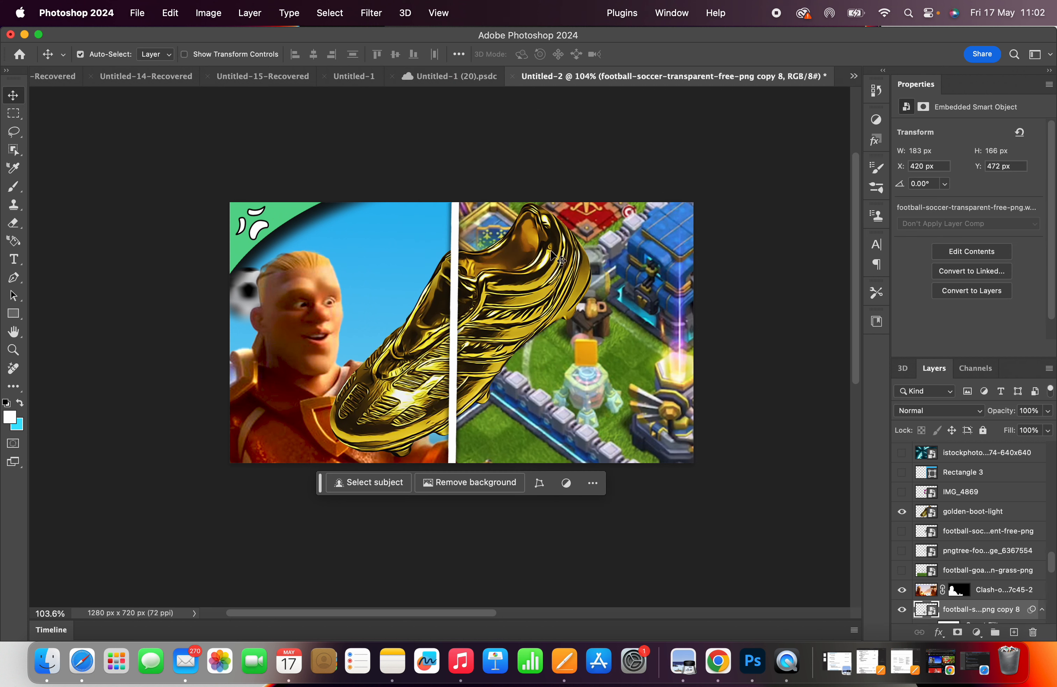
Step: Shrink the golden boot to about 10.44%, rotate it about -21.82°, and place it beneath the character layer at about X 254, Y 11 px
{"action": "left_click", "coordinate": [552, 252]}
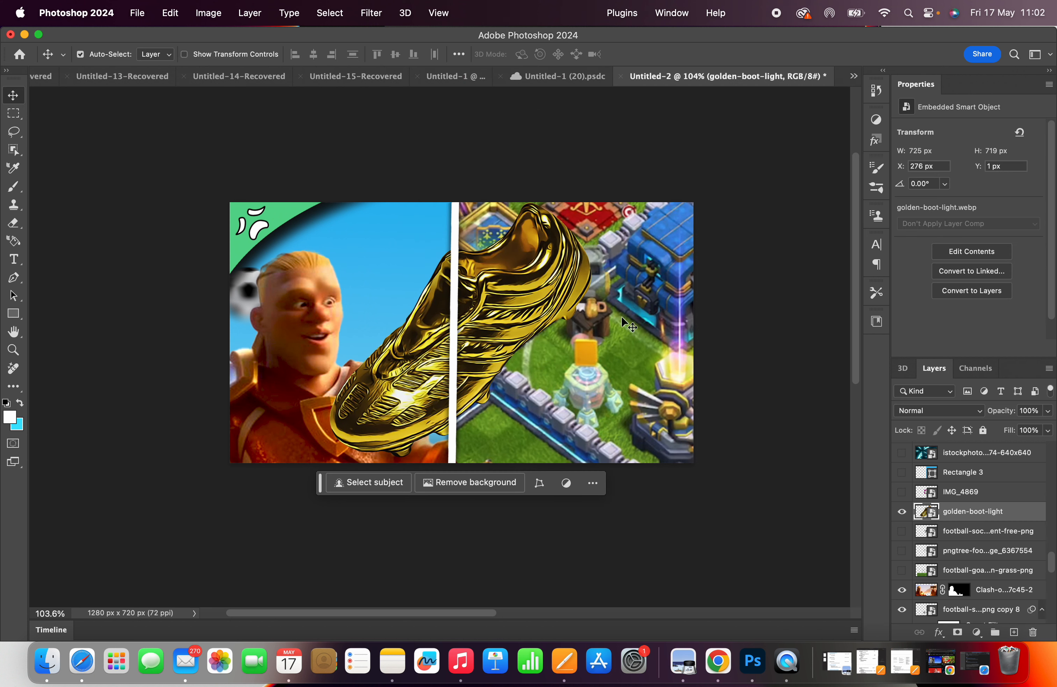
{"action": "left_click", "coordinate": [170, 6]}
{"action": "left_click", "coordinate": [267, 353]}
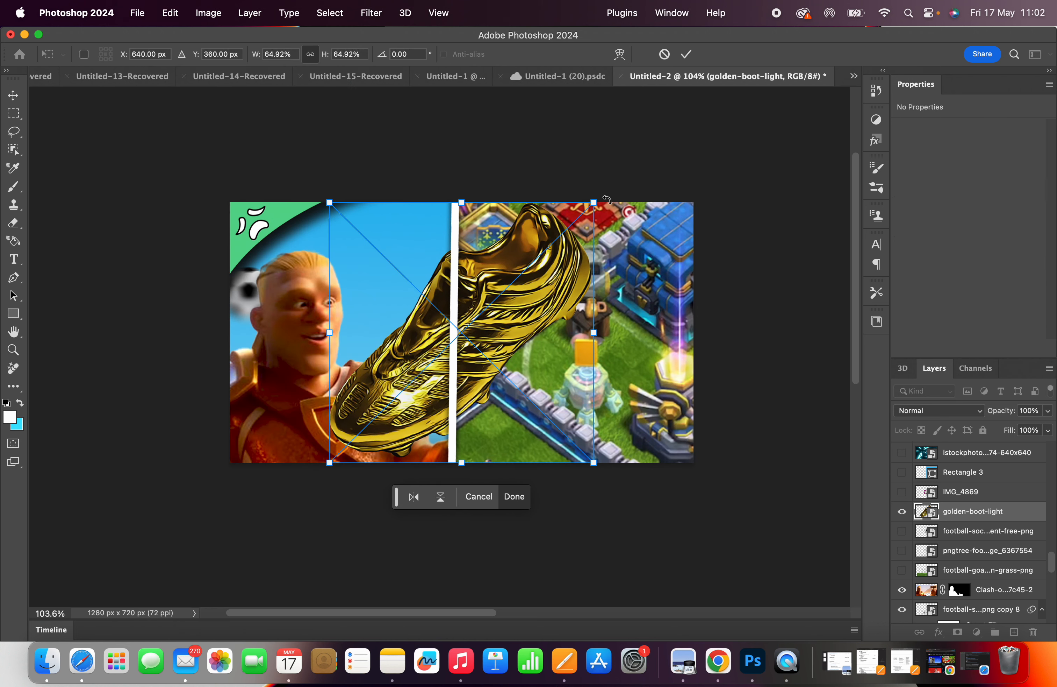
{"action": "left_click_drag", "start_coordinate": [594, 202], "coordinate": [367, 387]}
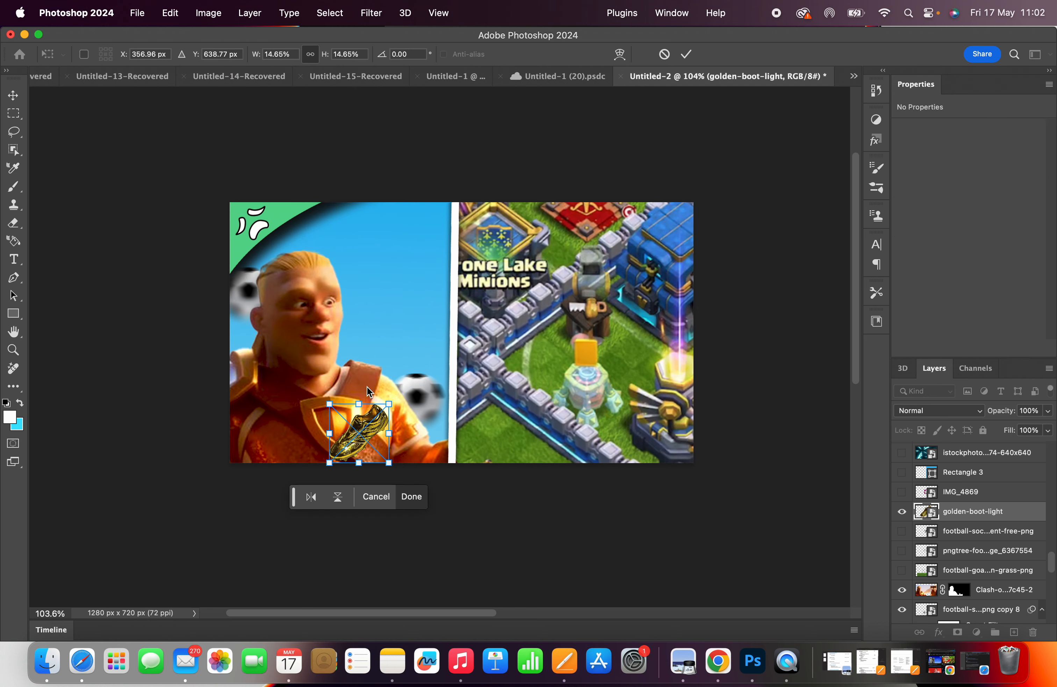
{"action": "left_click_drag", "start_coordinate": [369, 433], "coordinate": [437, 246]}
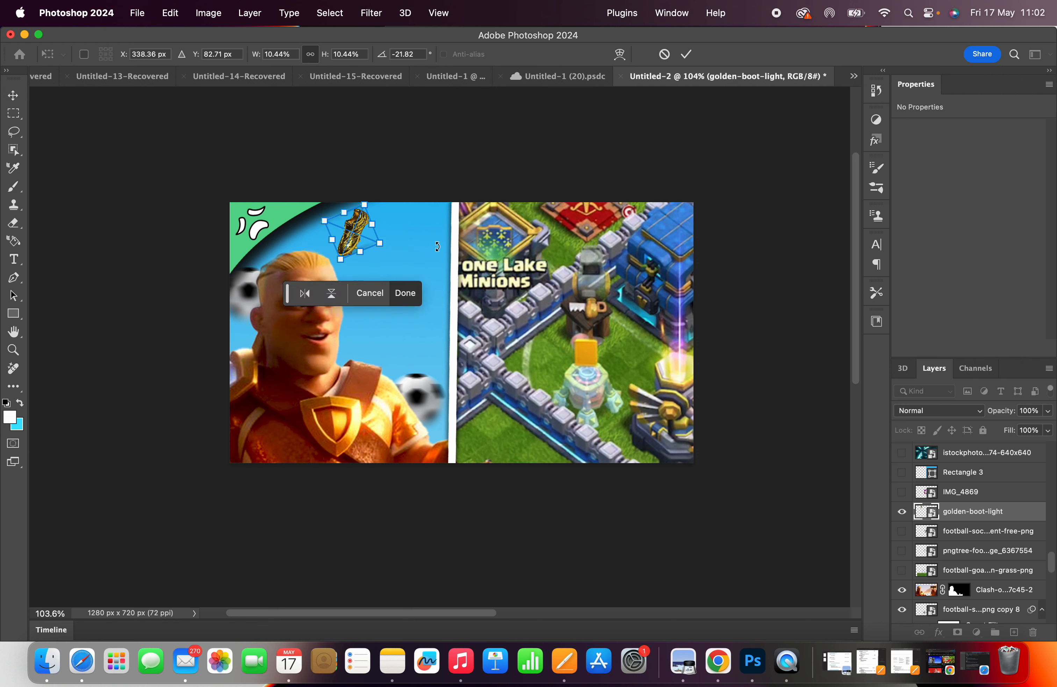
{"action": "left_click_drag", "start_coordinate": [978, 512], "coordinate": [981, 602]}
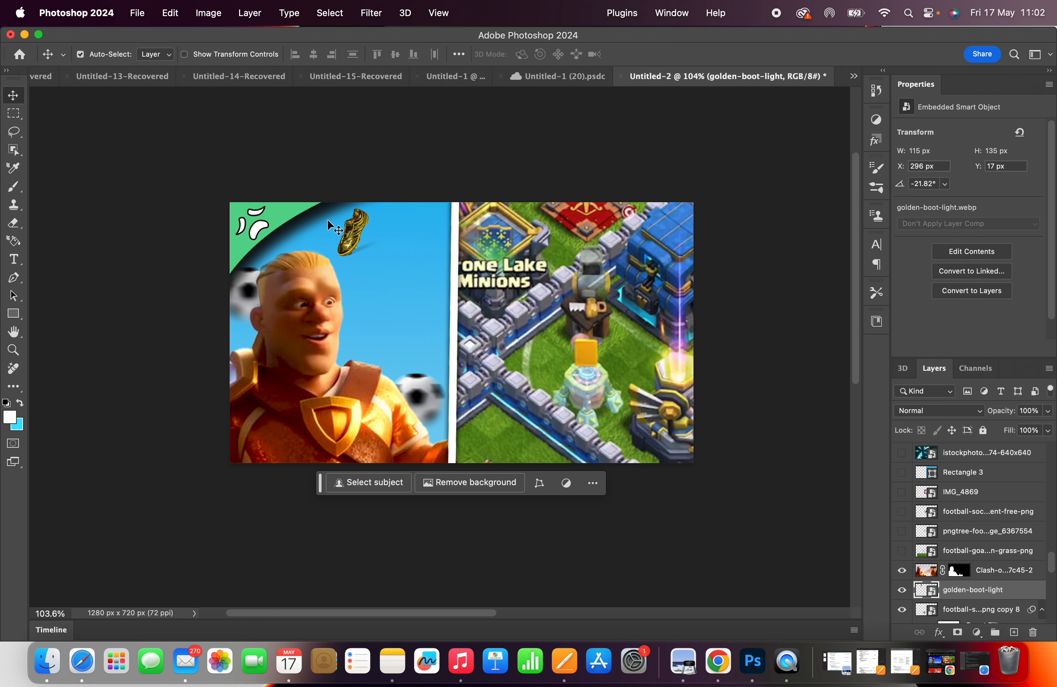
{"action": "mouse_move", "coordinate": [356, 229]}
{"action": "left_mouse_down"}
{"action": "mouse_move", "coordinate": [307, 241]}
{"action": "mouse_move", "coordinate": [342, 228]}
{"action": "left_mouse_up"}
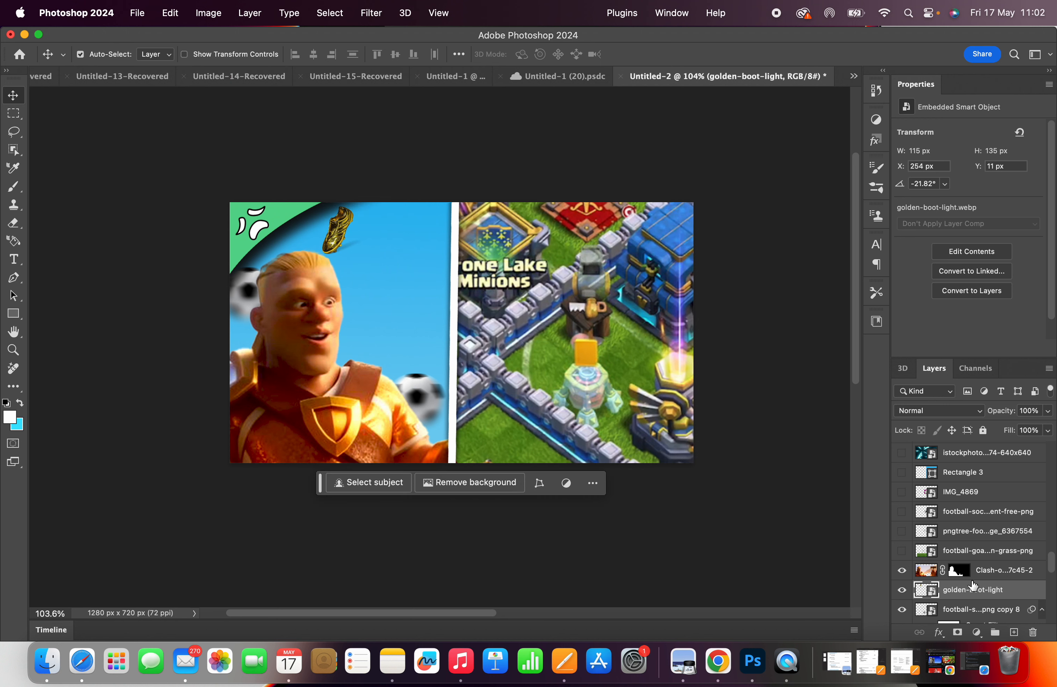
Step: Show the IMG_4869 star layer, position it beside the character's face at about X 331, Y 175 px, and remove its background
{"action": "left_click", "coordinate": [902, 492]}
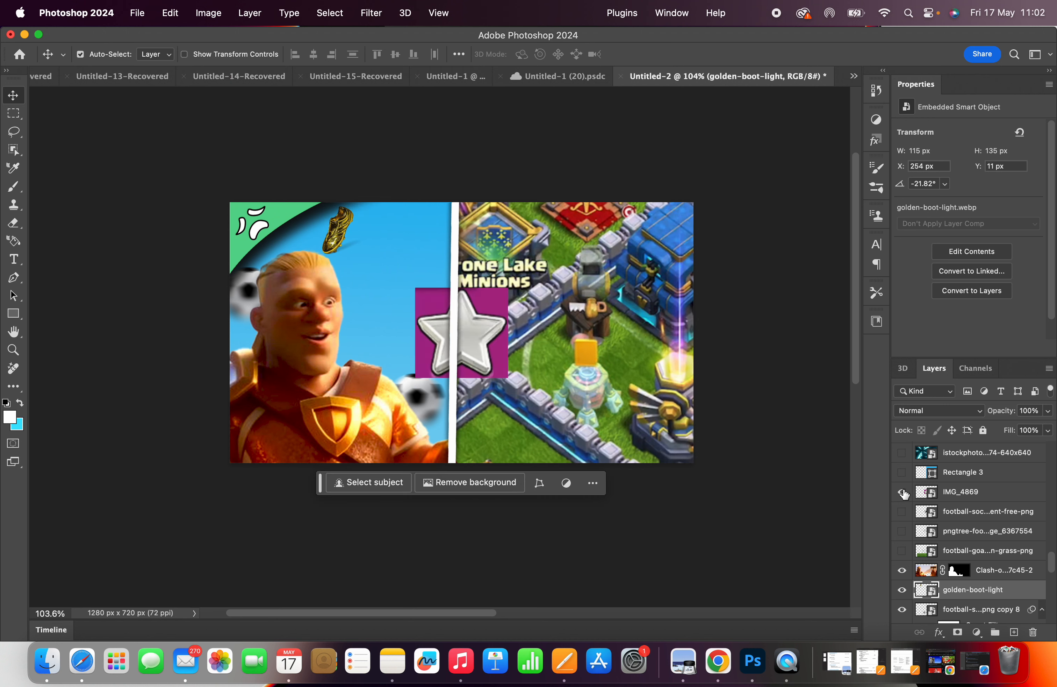
{"action": "left_click_drag", "start_coordinate": [432, 325], "coordinate": [365, 303]}
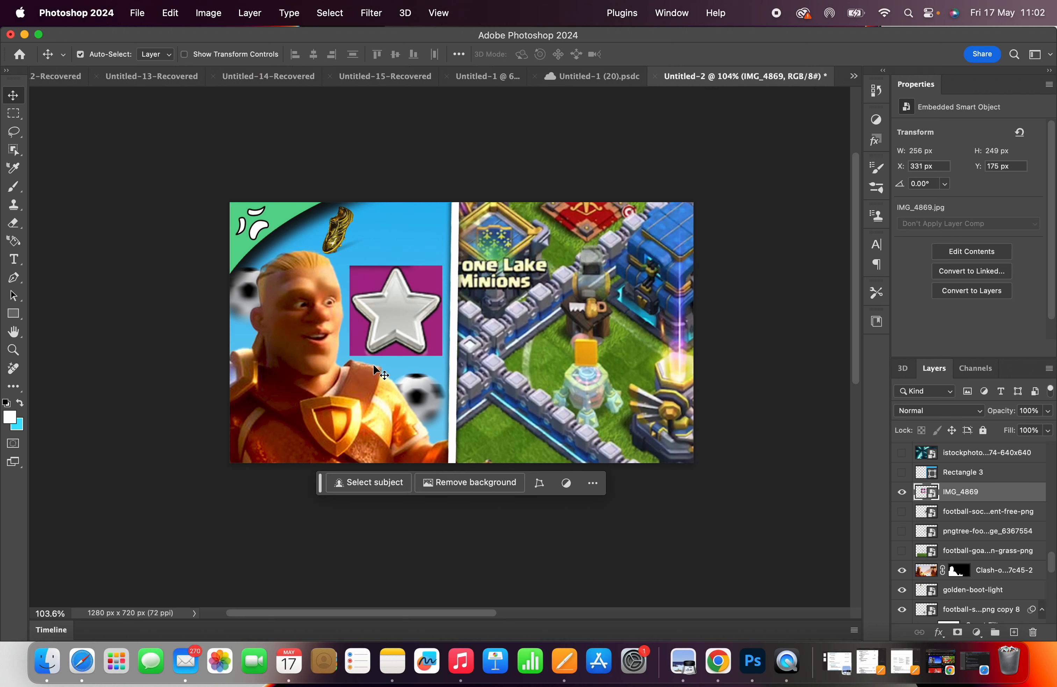
{"action": "left_click", "coordinate": [445, 483]}
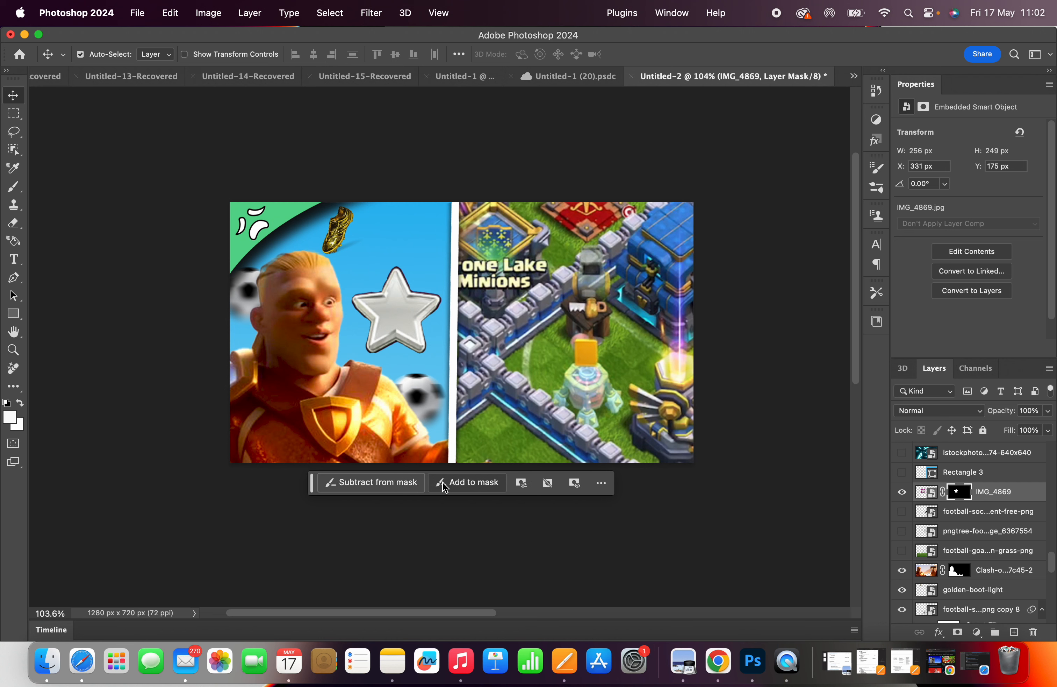
Step: Scale the star to about 43.52% and place it beneath the character layer near the neck, at about X 266, Y 366 px
{"action": "left_click", "coordinate": [170, 15]}
{"action": "left_click", "coordinate": [207, 353]}
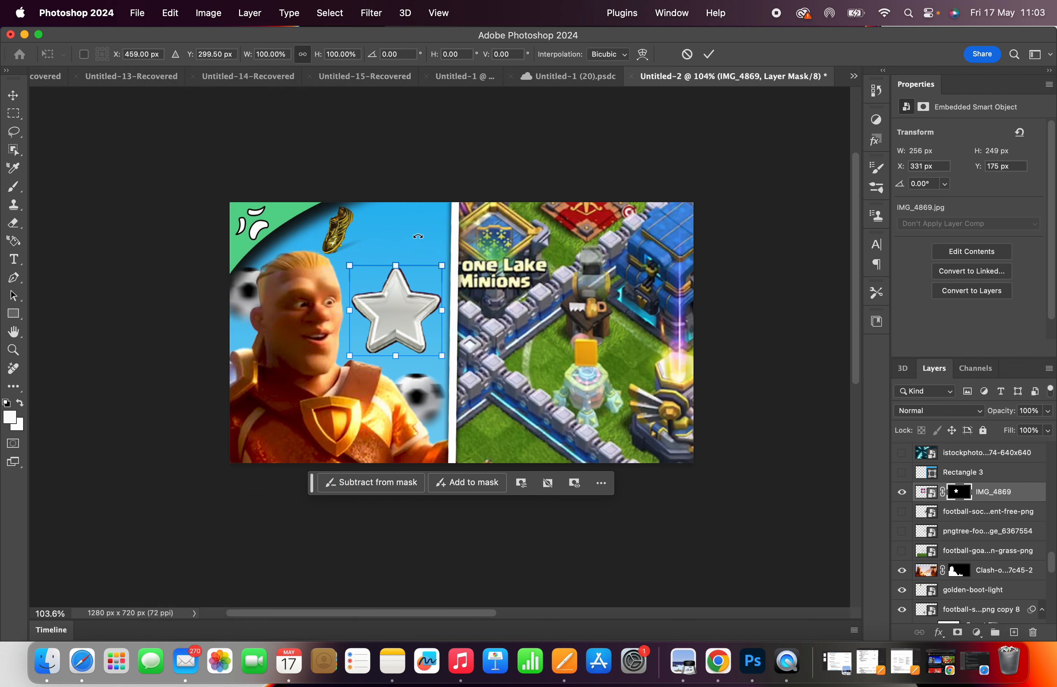
{"action": "left_click_drag", "start_coordinate": [357, 261], "coordinate": [355, 354]}
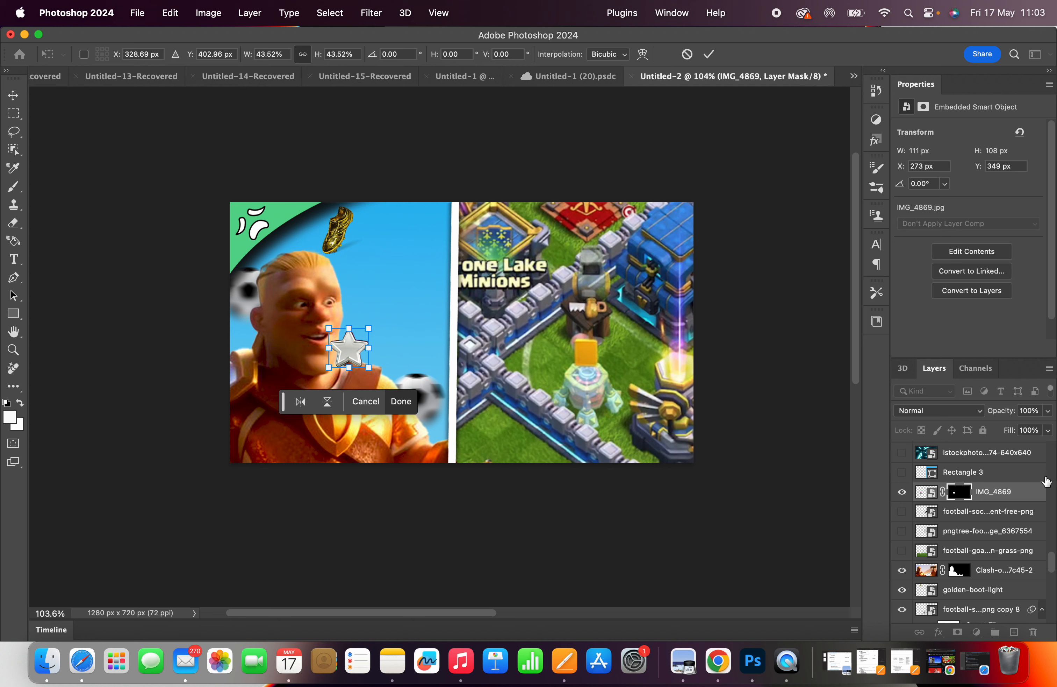
{"action": "left_click_drag", "start_coordinate": [1023, 495], "coordinate": [1014, 582]}
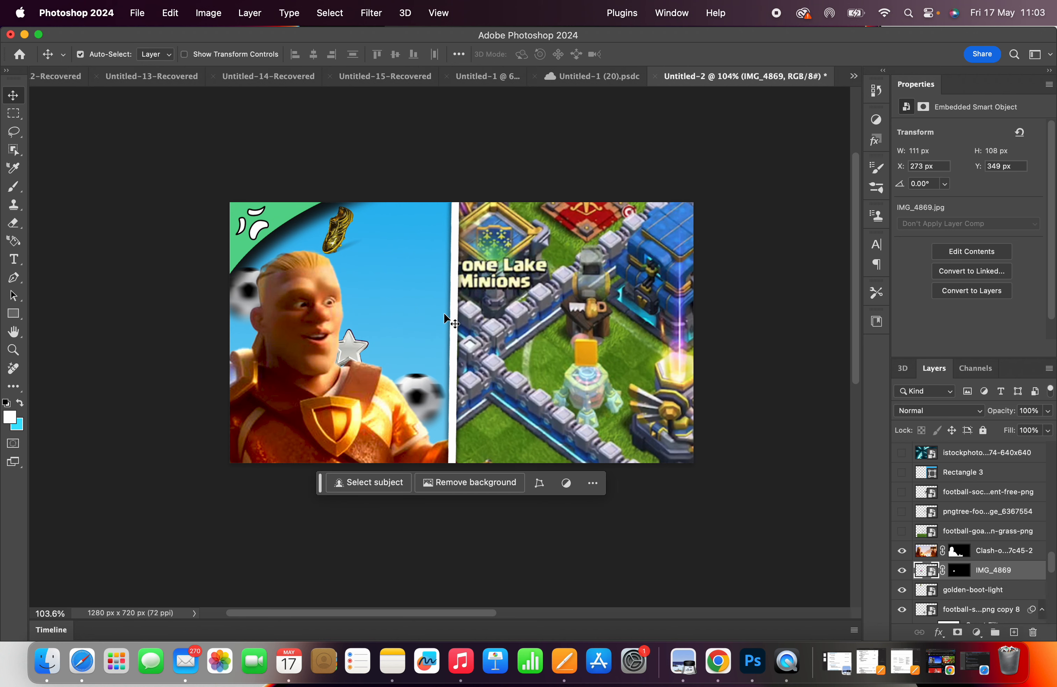
{"action": "left_click_drag", "start_coordinate": [360, 342], "coordinate": [351, 346]}
Step: Apply a Motion Blur of angle 0° and distance 10 pixels to the star and reposition it at about X 245, Y 362 px
{"action": "left_click", "coordinate": [371, 12]}
{"action": "mouse_move", "coordinate": [427, 15]}
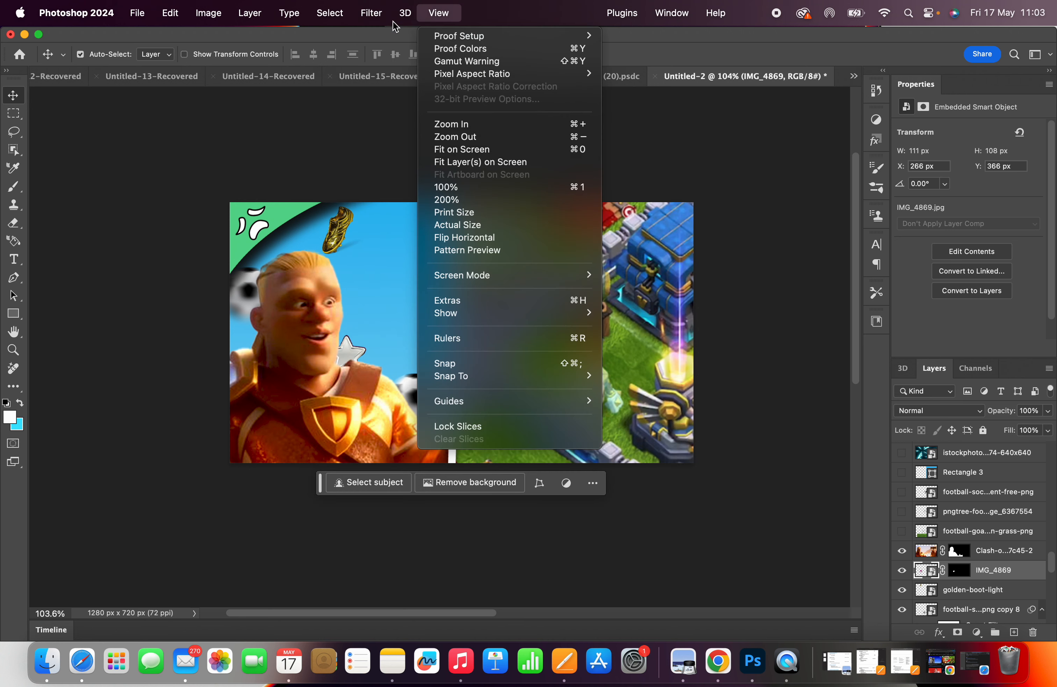
{"action": "mouse_move", "coordinate": [372, 13]}
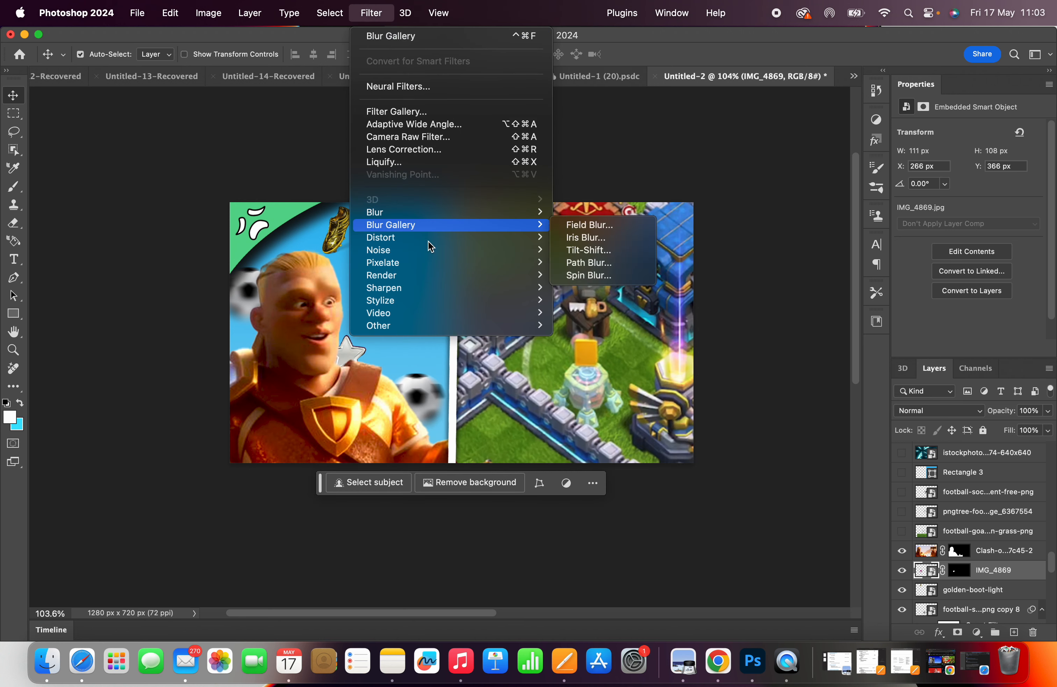
{"action": "mouse_move", "coordinate": [424, 214]}
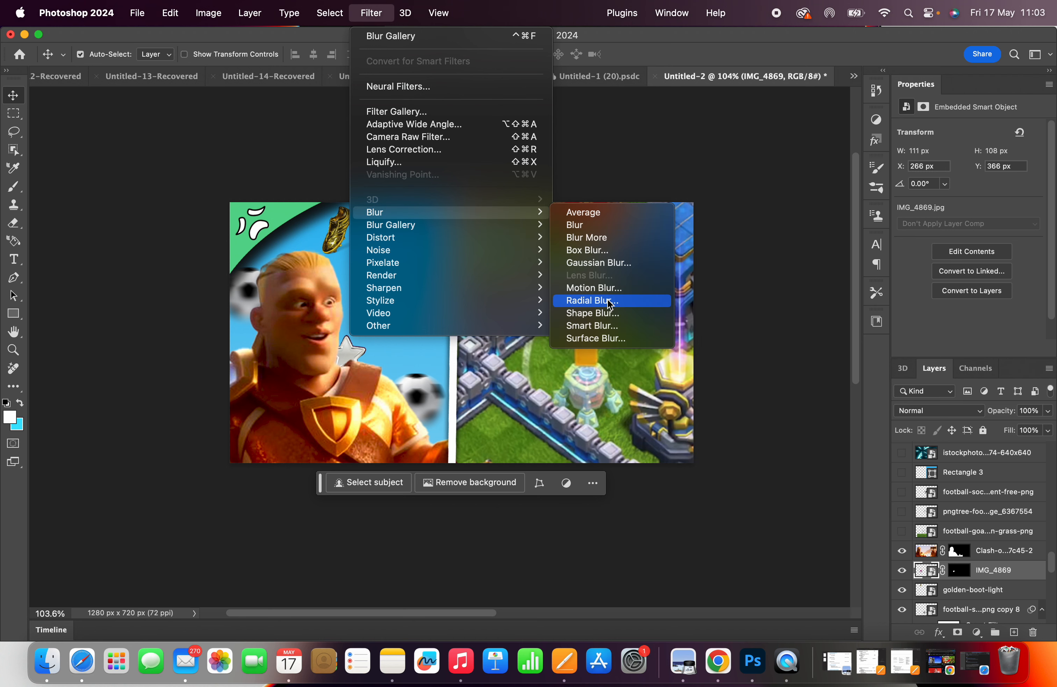
{"action": "left_click", "coordinate": [602, 288]}
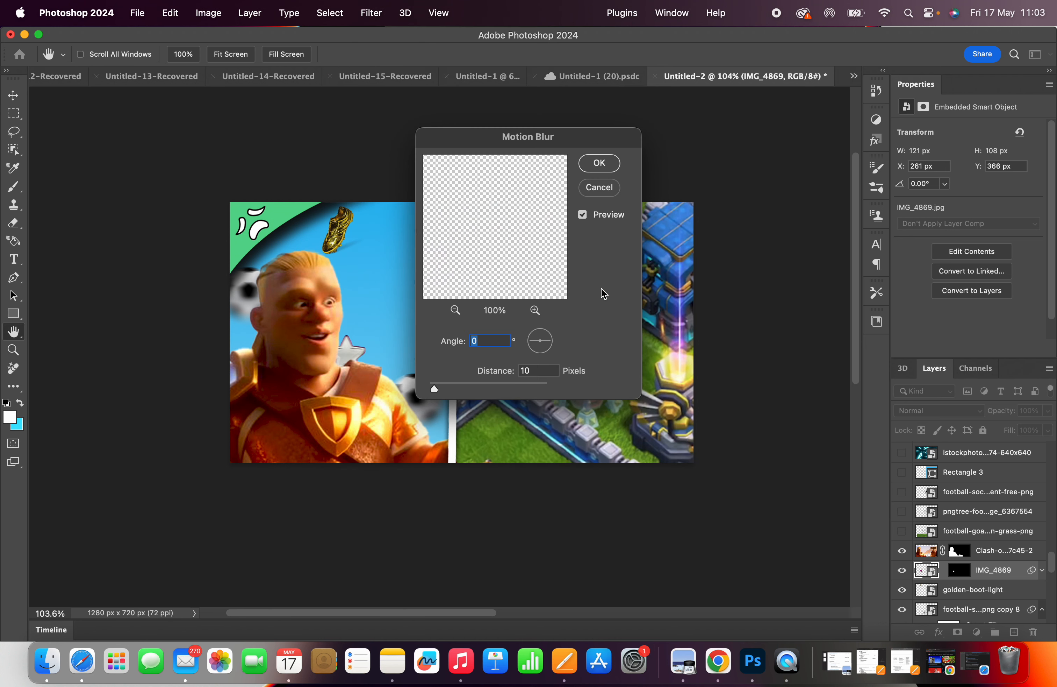
{"action": "left_click", "coordinate": [599, 162]}
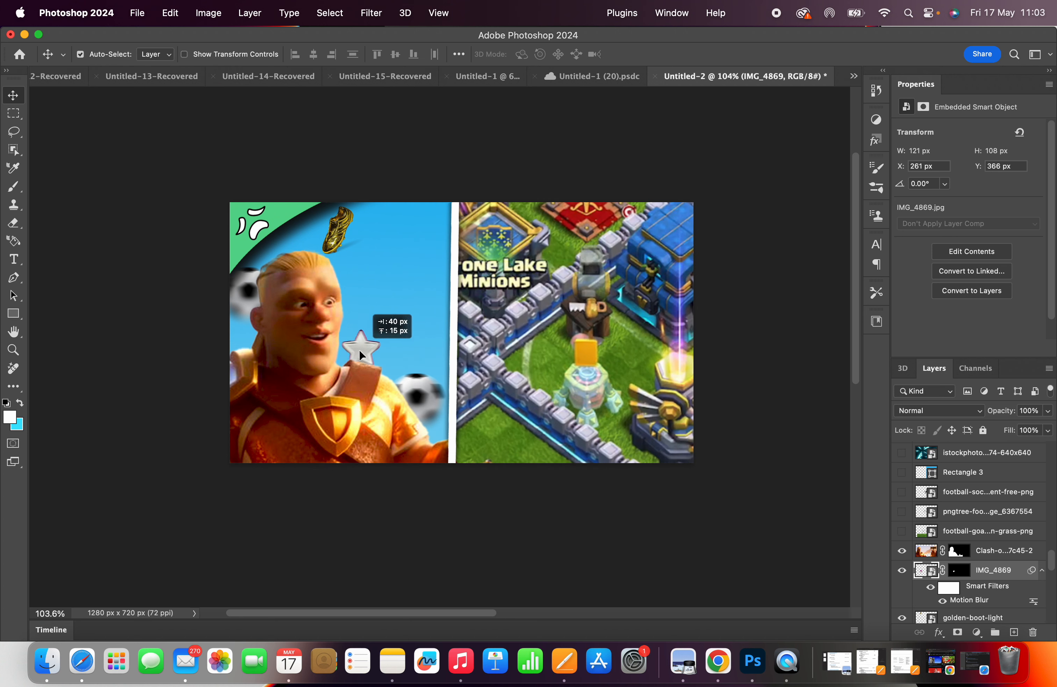
{"action": "left_click_drag", "start_coordinate": [359, 348], "coordinate": [342, 347]}
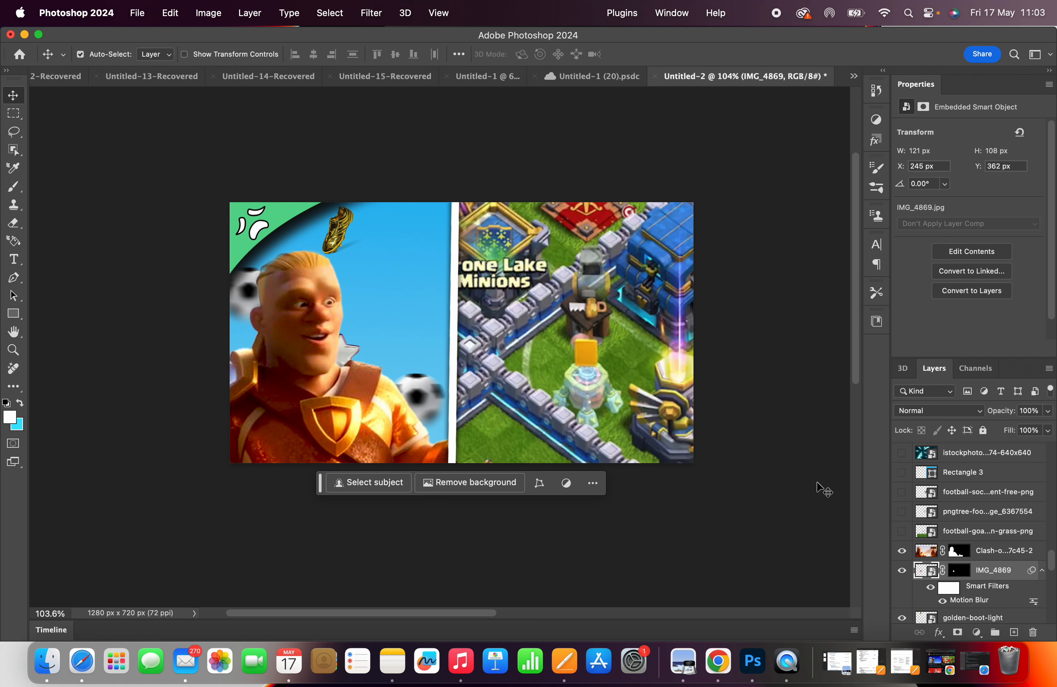
Step: Duplicate the blurred star layer and move the copy to the upper part of the blue area, at about X 480, Y 101 px
{"action": "right_click", "coordinate": [972, 570]}
{"action": "left_click", "coordinate": [921, 598]}
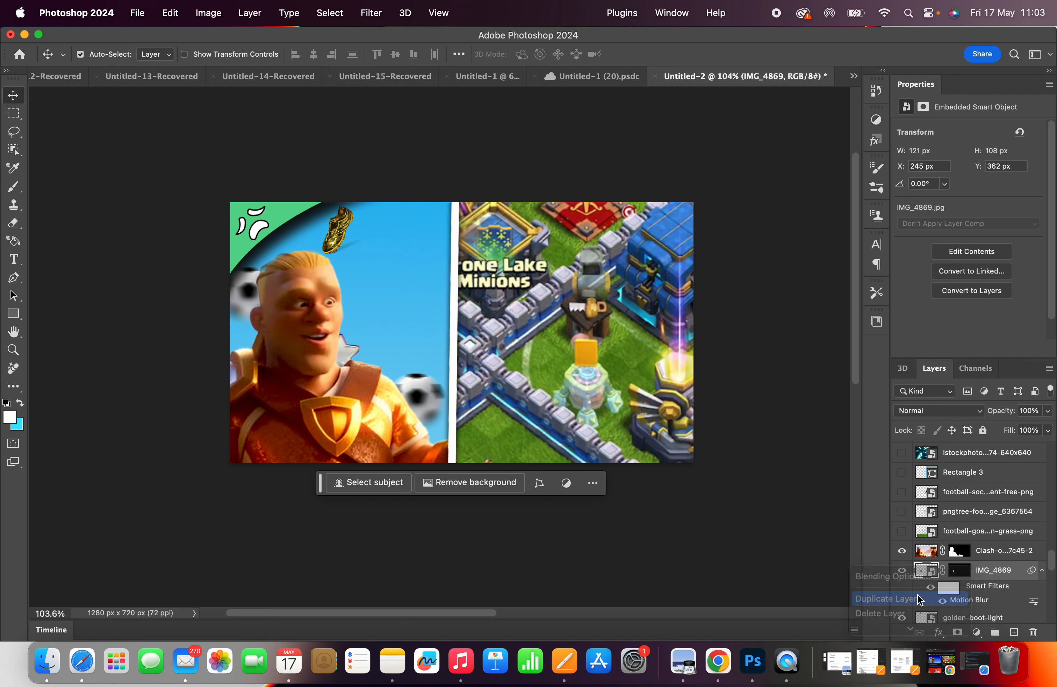
{"action": "left_click", "coordinate": [652, 279]}
{"action": "left_click_drag", "start_coordinate": [359, 337], "coordinate": [427, 264]}
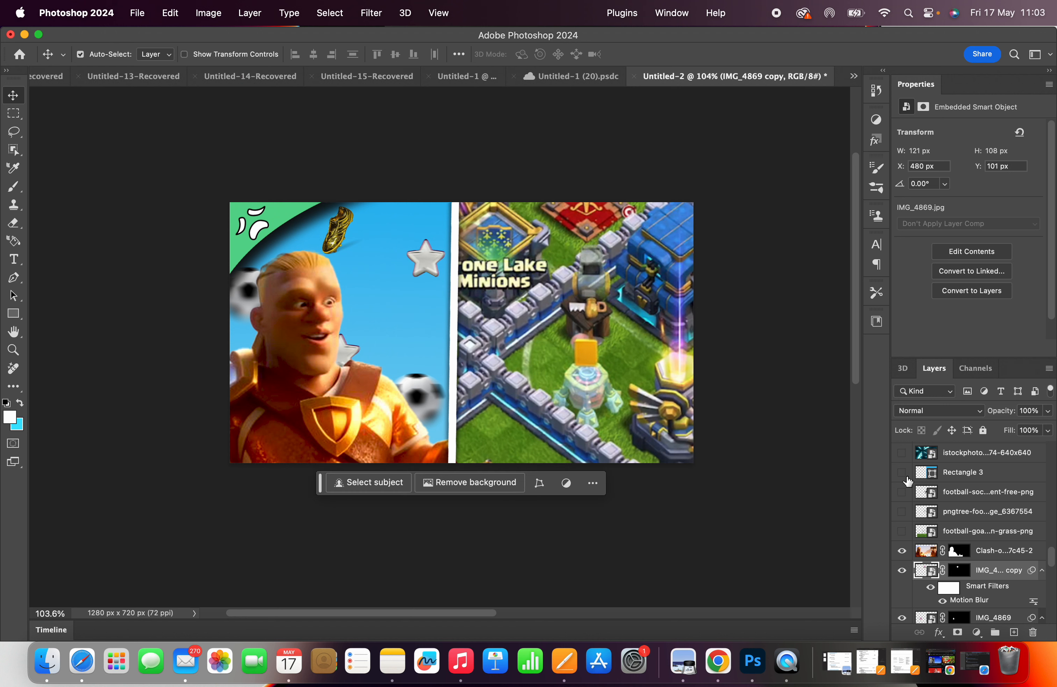
{"action": "left_click", "coordinate": [902, 491]}
{"action": "left_click", "coordinate": [901, 491]}
{"action": "left_click", "coordinate": [907, 516]}
{"action": "left_click", "coordinate": [907, 517]}
Step: Duplicate the golden-boot-light layer and move the copy beside the character's face, at about X 387, Y 240 px
{"action": "left_click", "coordinate": [341, 229]}
{"action": "right_click", "coordinate": [952, 615]}
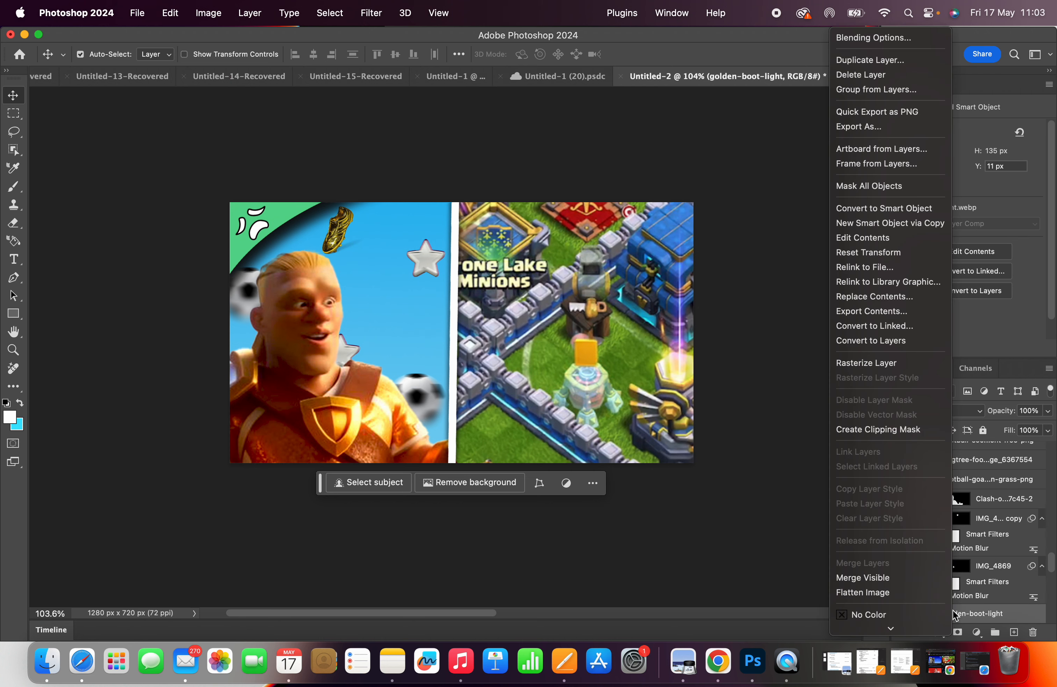
{"action": "left_click", "coordinate": [893, 68]}
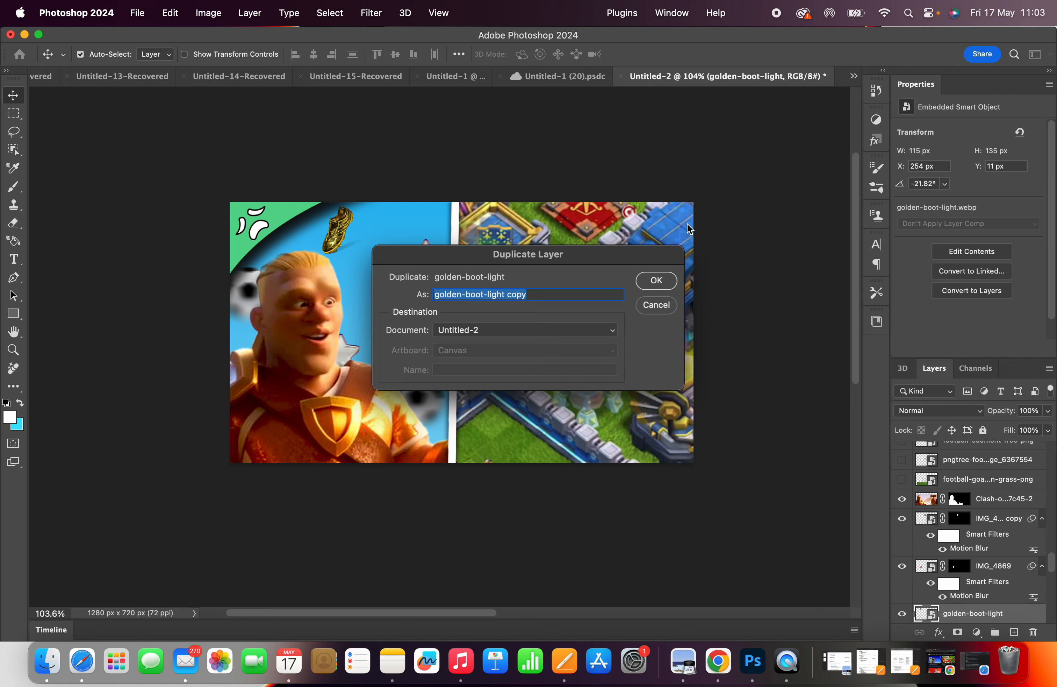
{"action": "left_click", "coordinate": [657, 280]}
{"action": "left_click_drag", "start_coordinate": [340, 234], "coordinate": [388, 315]}
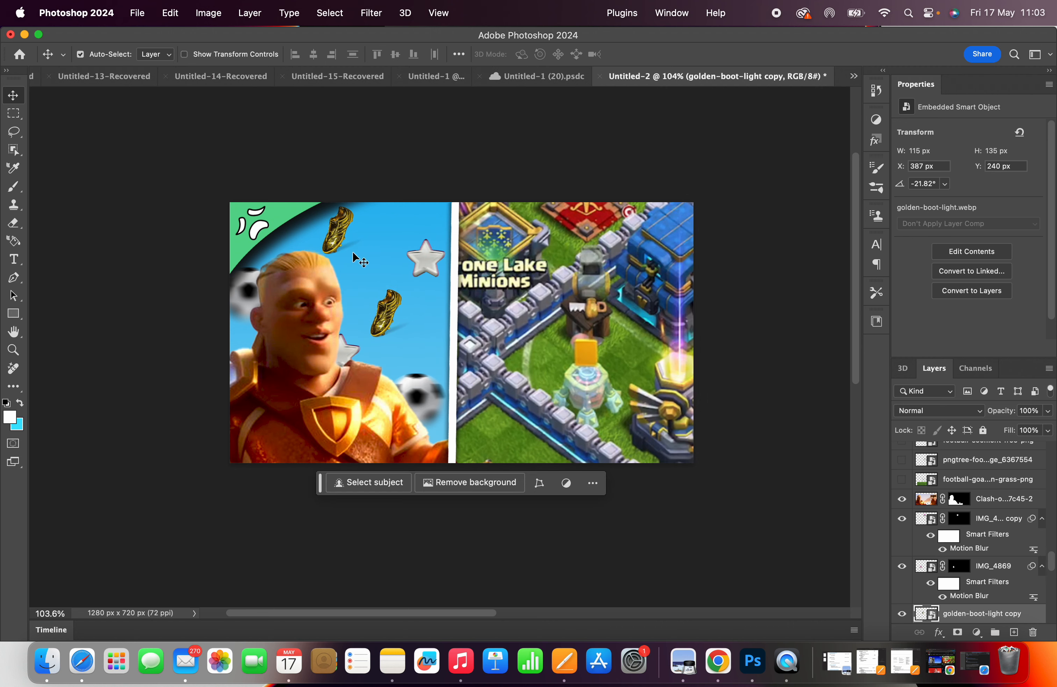
Step: Rotate the golden boot copy to about 68.73° with Free Transform
{"action": "left_click", "coordinate": [176, 15]}
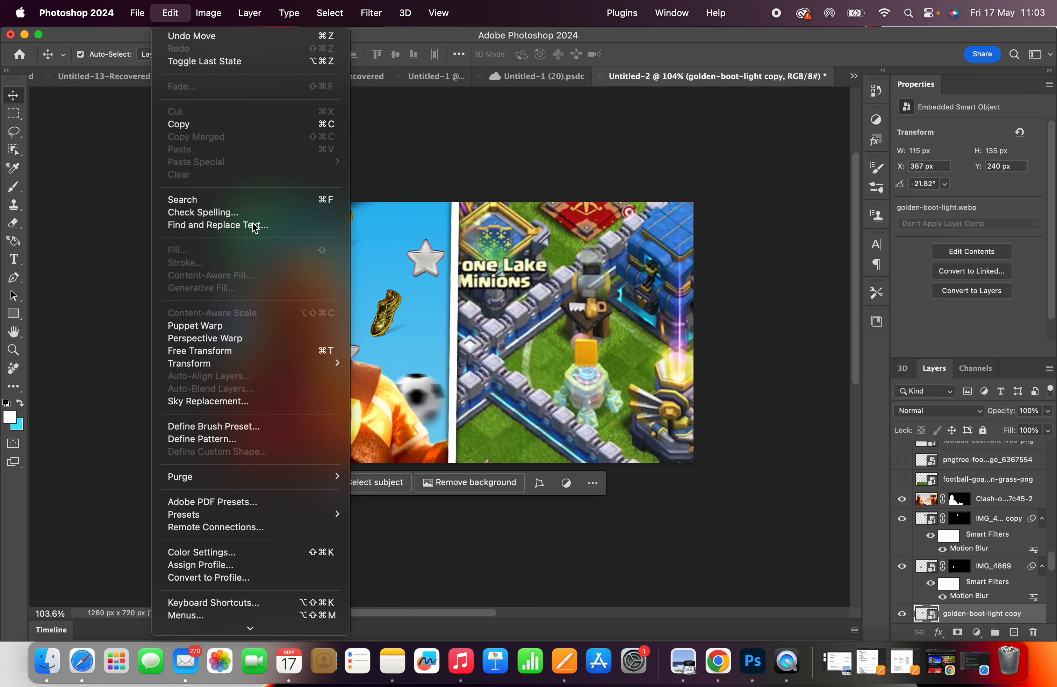
{"action": "left_click", "coordinate": [276, 355]}
{"action": "left_click_drag", "start_coordinate": [398, 283], "coordinate": [440, 335]}
{"action": "key", "text": "Return"}
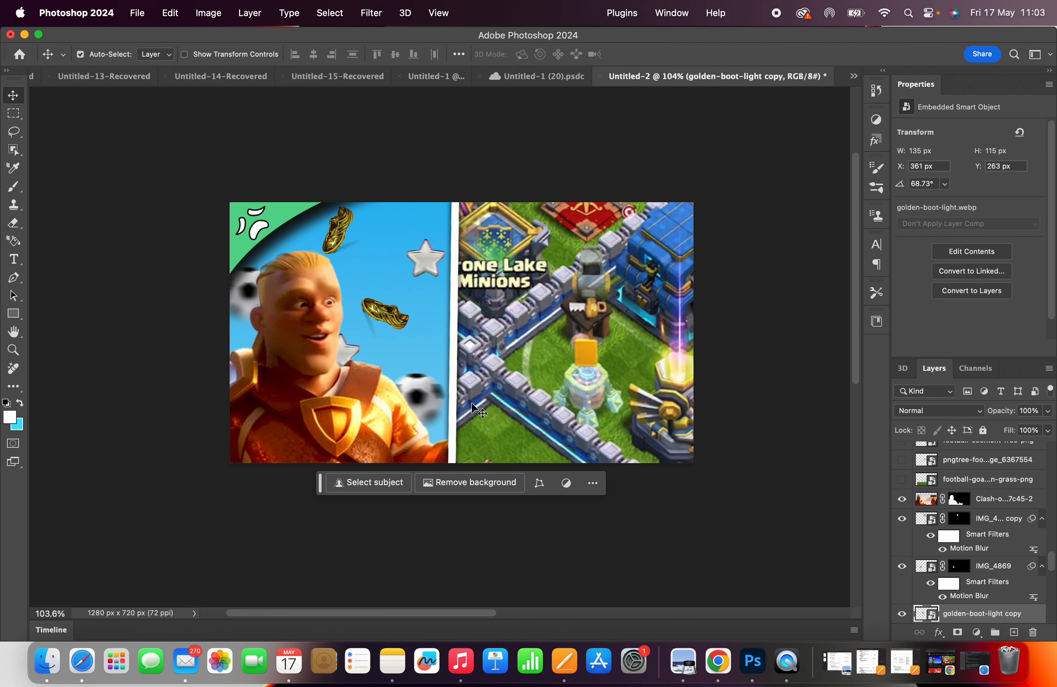
Step: Add a normal-blend drop shadow to the character layer with 100% opacity, 90° angle, 20 px distance, 5% spread and 50 px size
{"action": "left_click", "coordinate": [352, 386]}
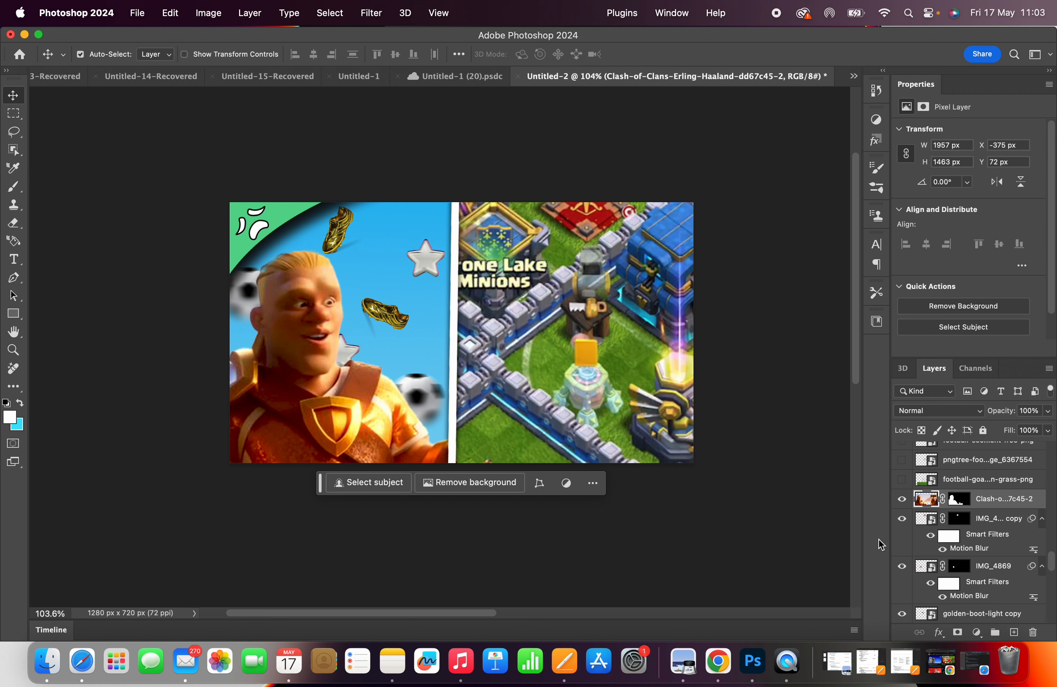
{"action": "right_click", "coordinate": [998, 506]}
{"action": "left_click", "coordinate": [896, 508]}
{"action": "scroll", "coordinate": [203, 551], "scroll_direction": "down", "scroll_amount": 3}
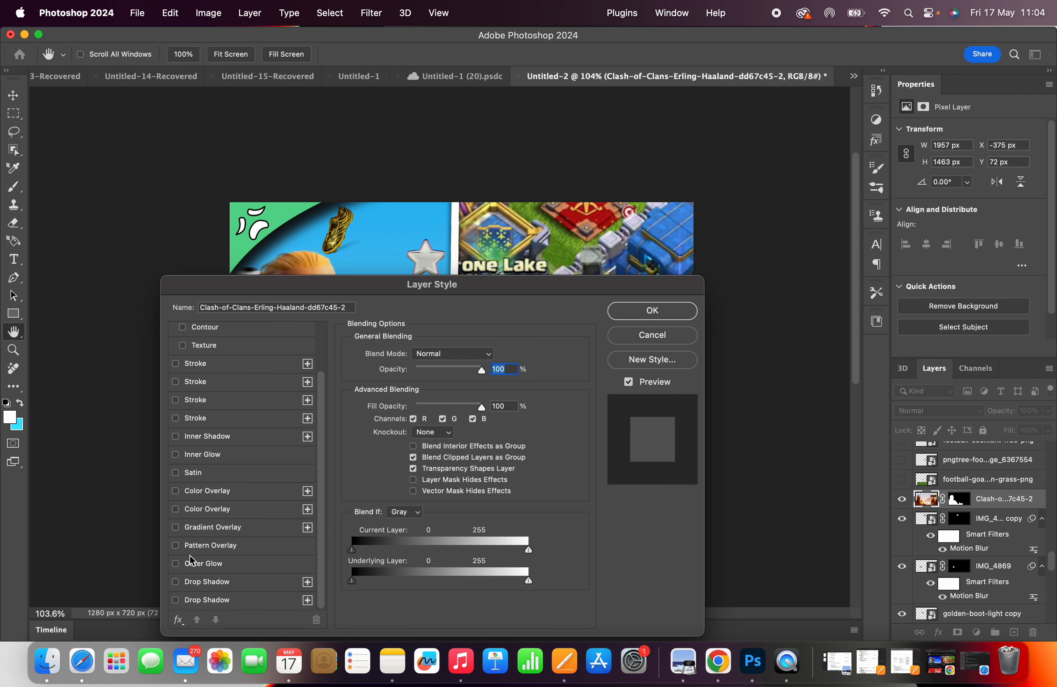
{"action": "left_click", "coordinate": [198, 601]}
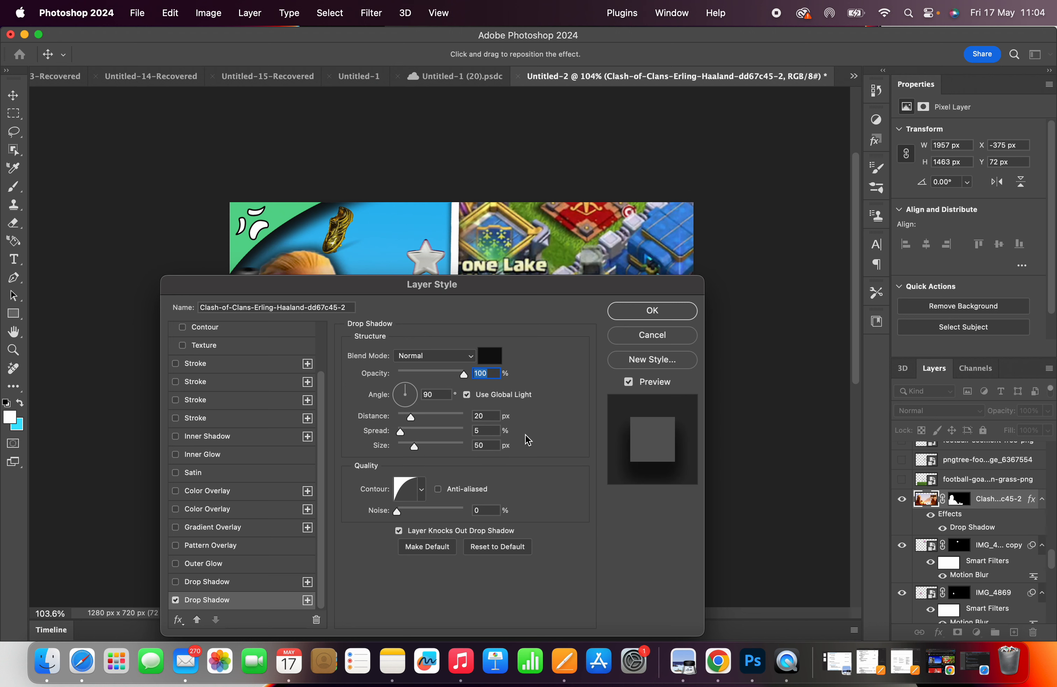
{"action": "left_click", "coordinate": [653, 311]}
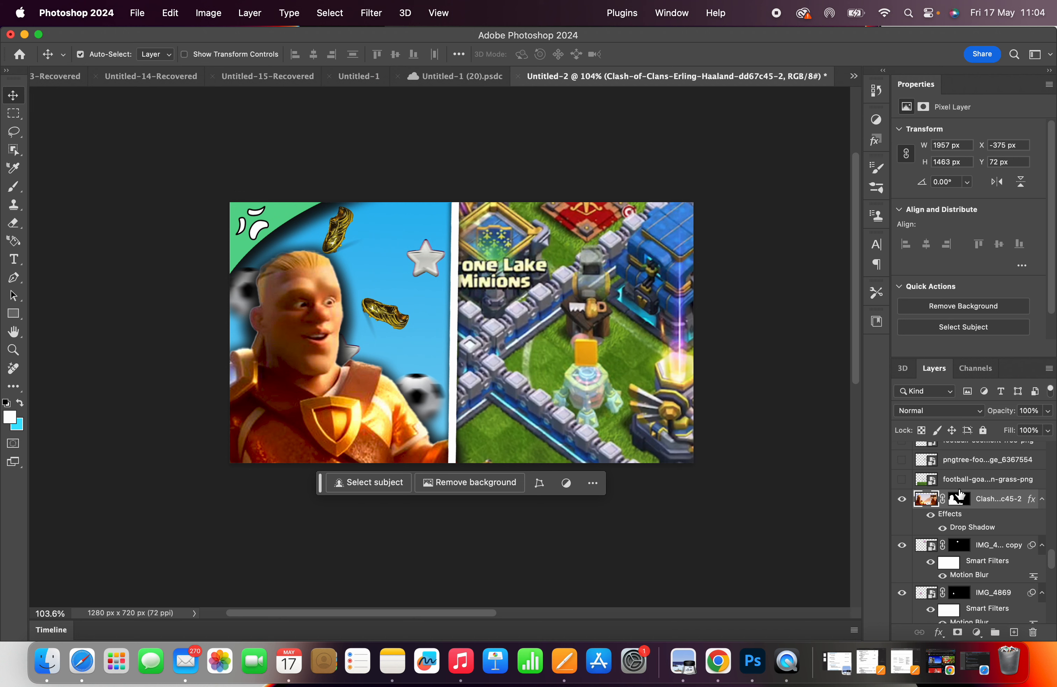
Step: Look through the layer stack for further elements to use, from the arrow and split layers down to the boots and footballs
{"action": "scroll", "coordinate": [959, 495], "scroll_direction": "up", "scroll_amount": 3}
{"action": "scroll", "coordinate": [968, 514], "scroll_direction": "up", "scroll_amount": 2}
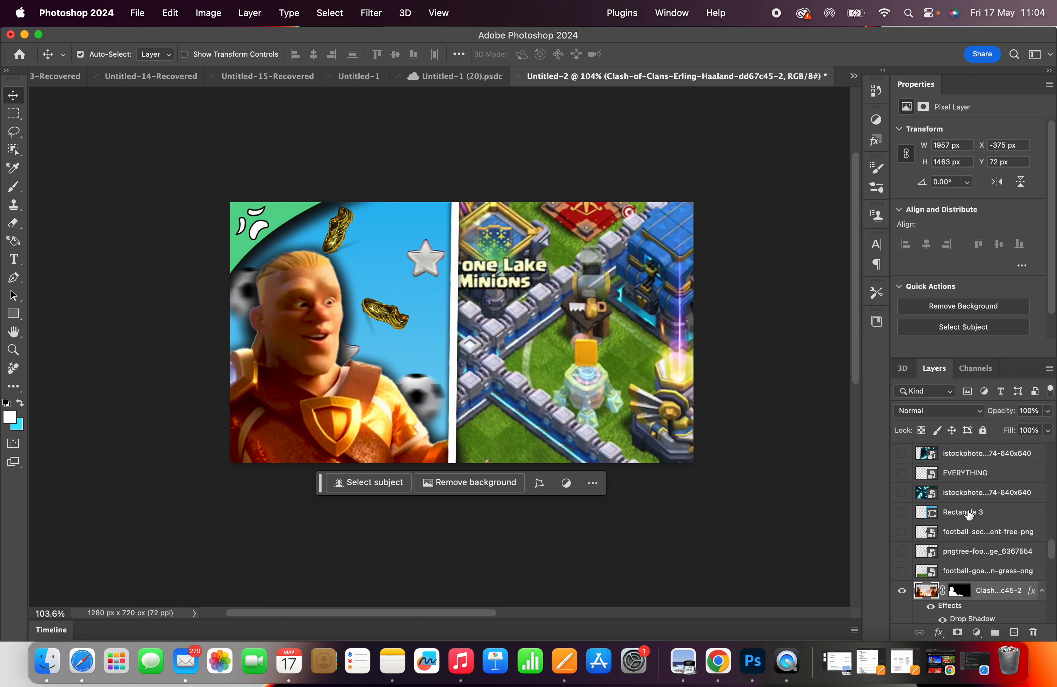
{"action": "scroll", "coordinate": [968, 514], "scroll_direction": "up", "scroll_amount": 5}
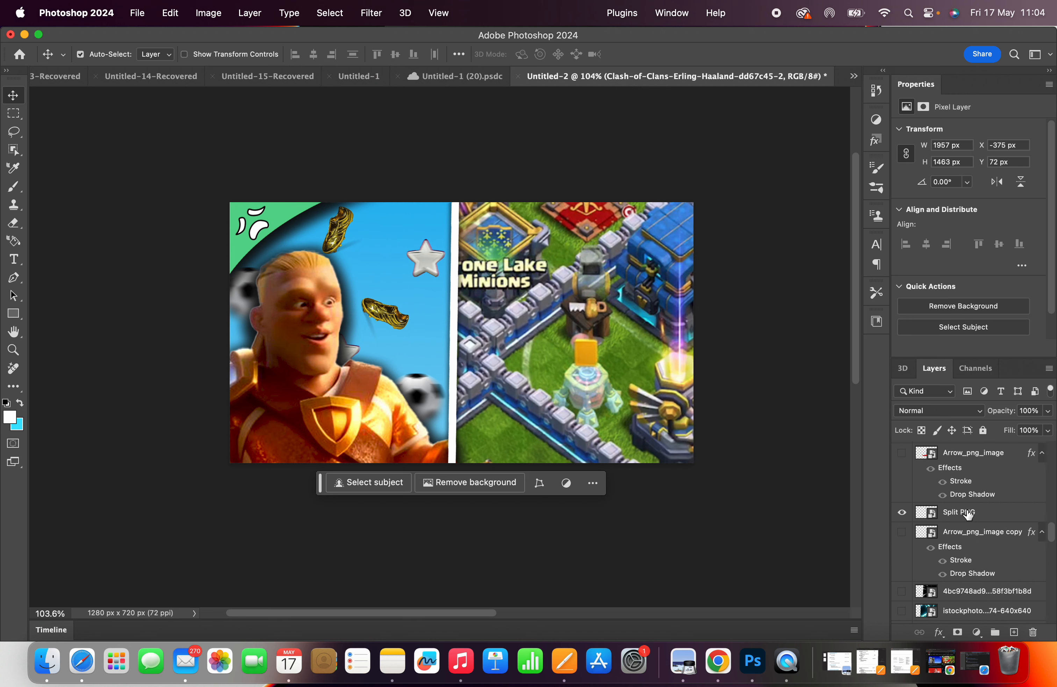
{"action": "scroll", "coordinate": [969, 514], "scroll_direction": "up", "scroll_amount": 3}
{"action": "scroll", "coordinate": [969, 514], "scroll_direction": "up", "scroll_amount": 10}
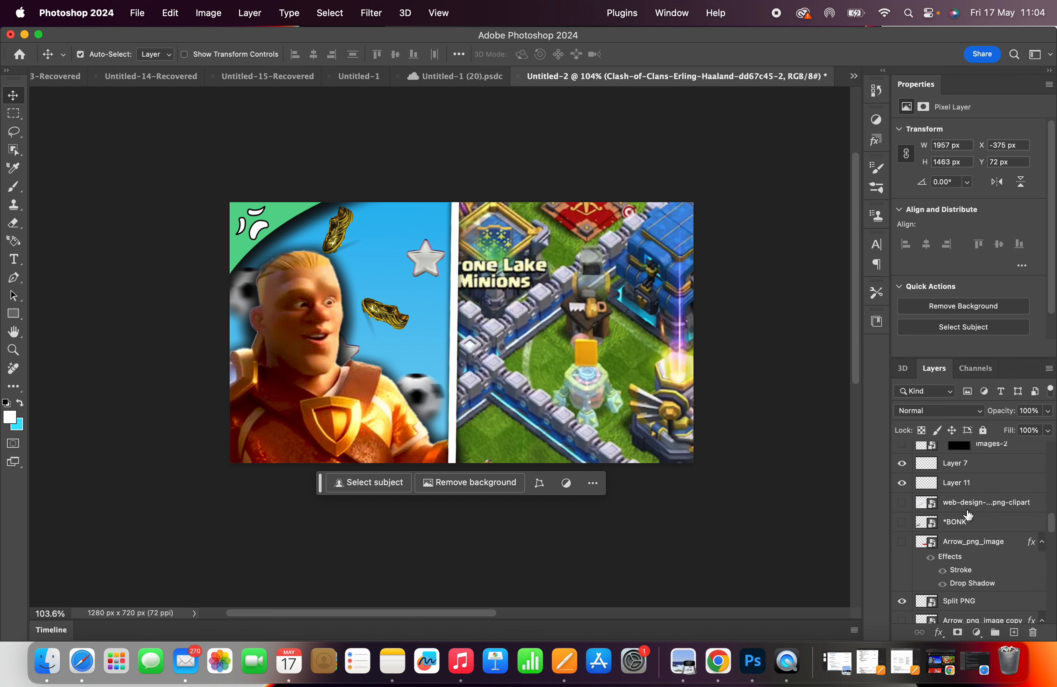
{"action": "scroll", "coordinate": [969, 514], "scroll_direction": "down", "scroll_amount": 6}
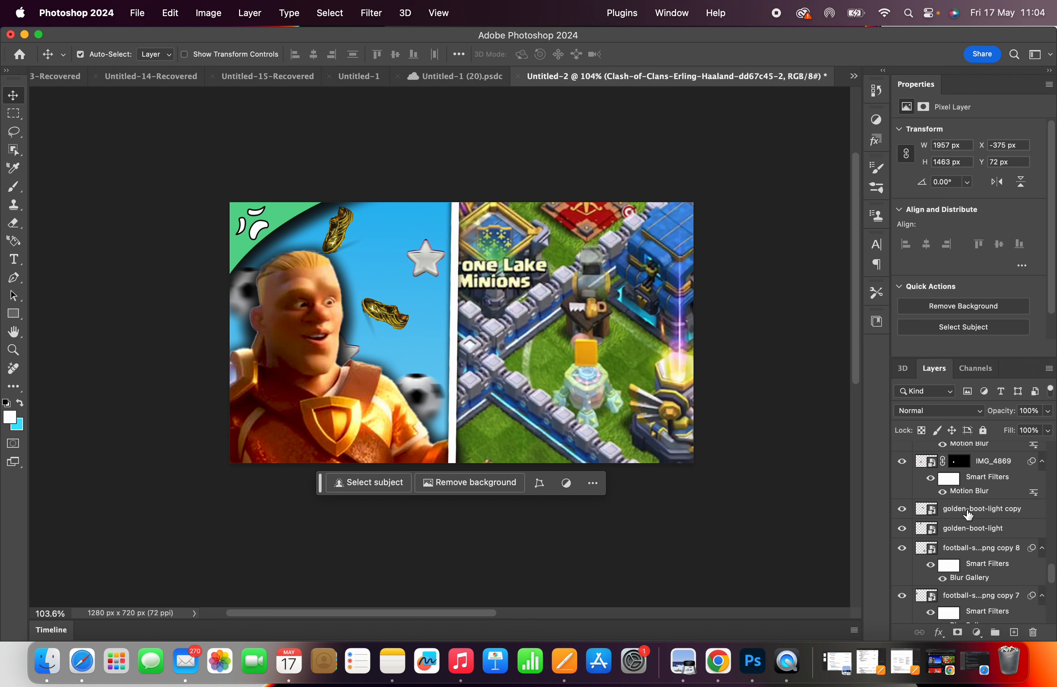
{"action": "left_click", "coordinate": [899, 464]}
{"action": "scroll", "coordinate": [965, 530], "scroll_direction": "up", "scroll_amount": 10}
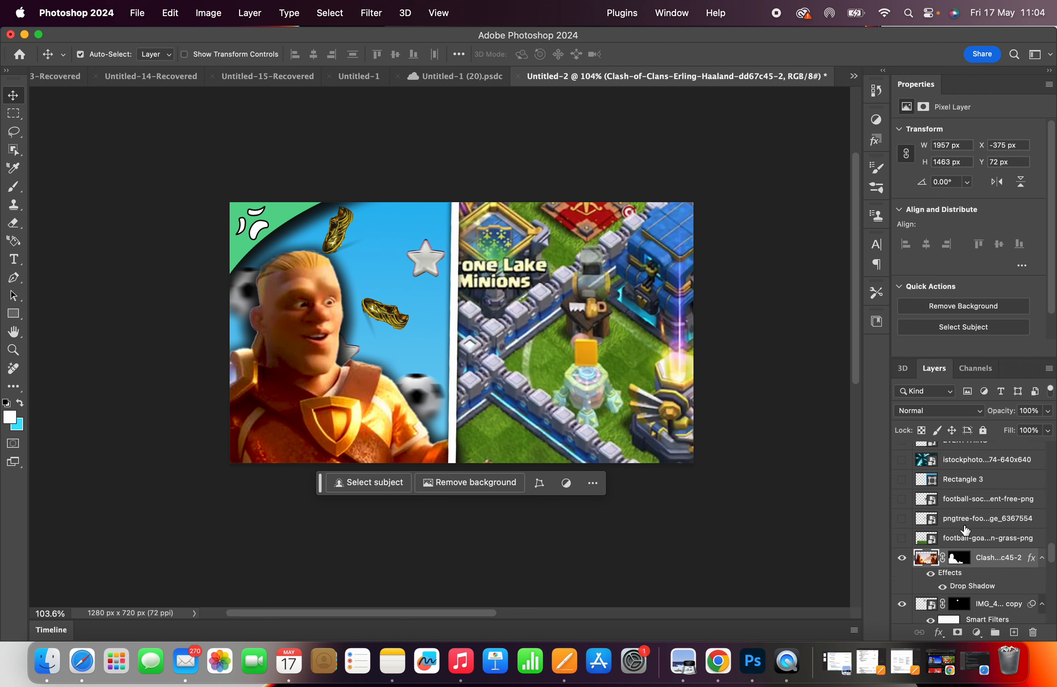
{"action": "scroll", "coordinate": [965, 529], "scroll_direction": "down", "scroll_amount": 8}
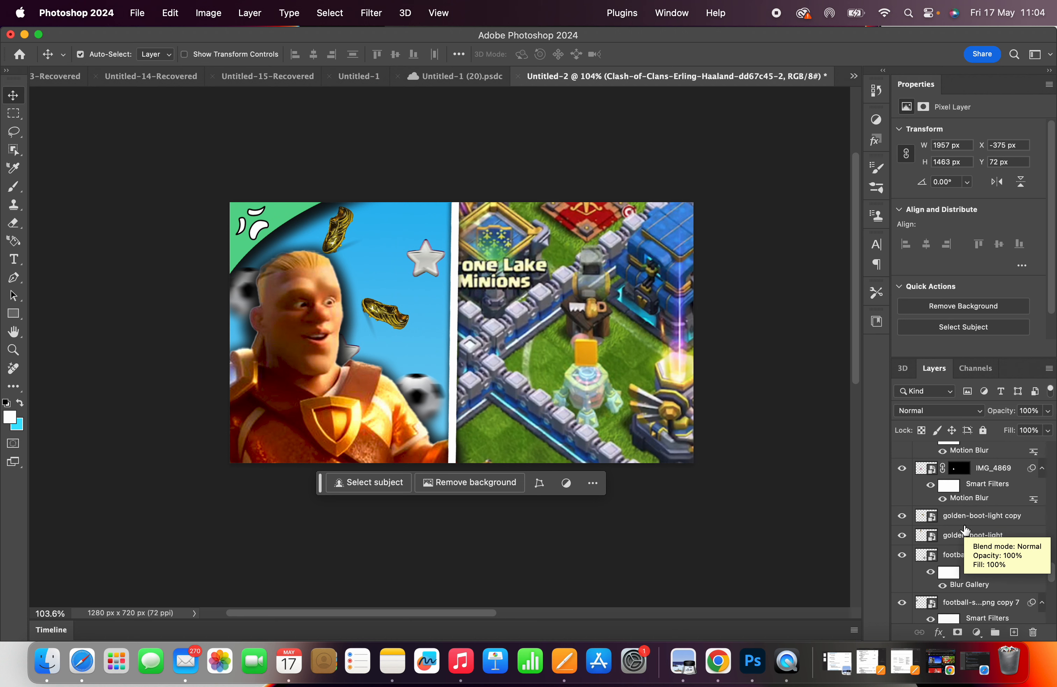
Step: Hide the IMG_3292 village screenshot and show the IMG_3287 layer with the whistle and cards
{"action": "scroll", "coordinate": [965, 530], "scroll_direction": "down", "scroll_amount": 10}
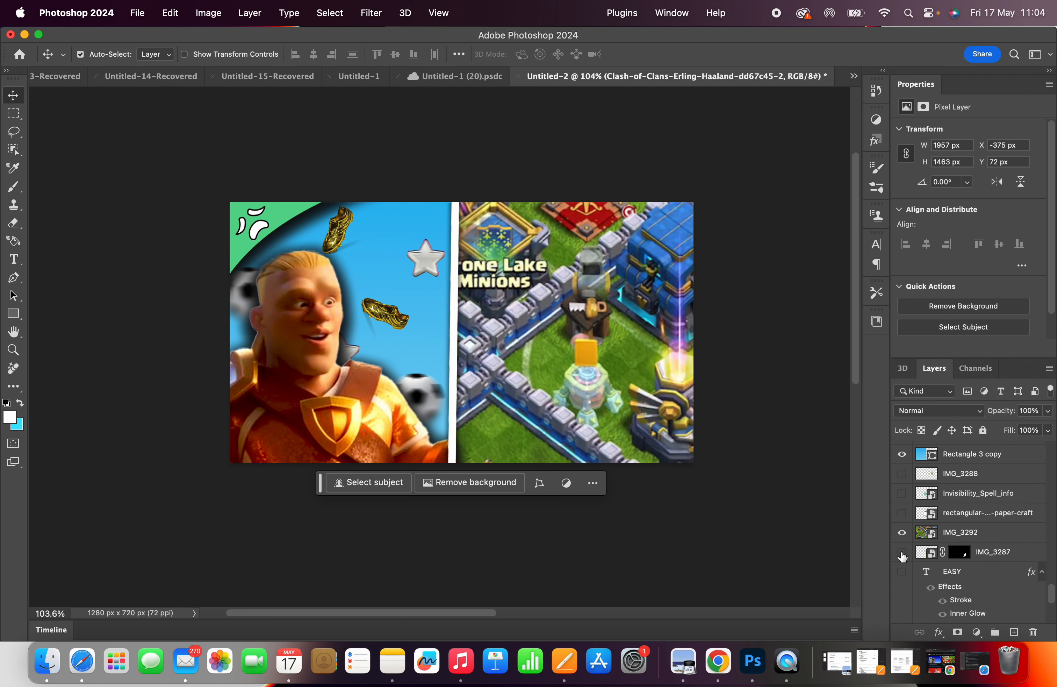
{"action": "left_click", "coordinate": [530, 330]}
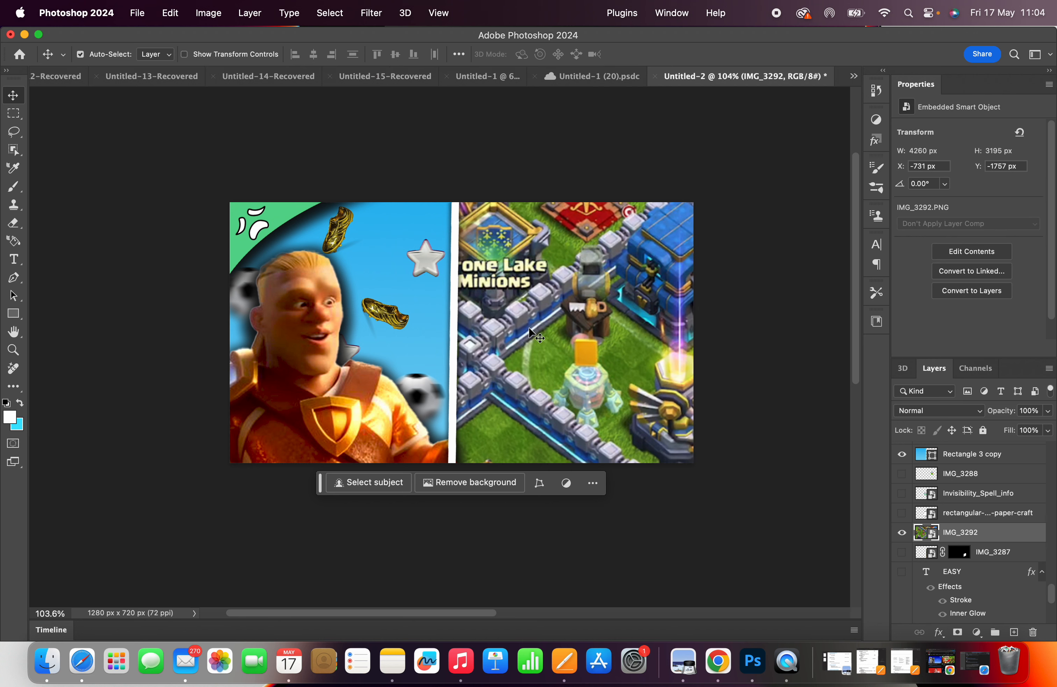
{"action": "left_click", "coordinate": [902, 533]}
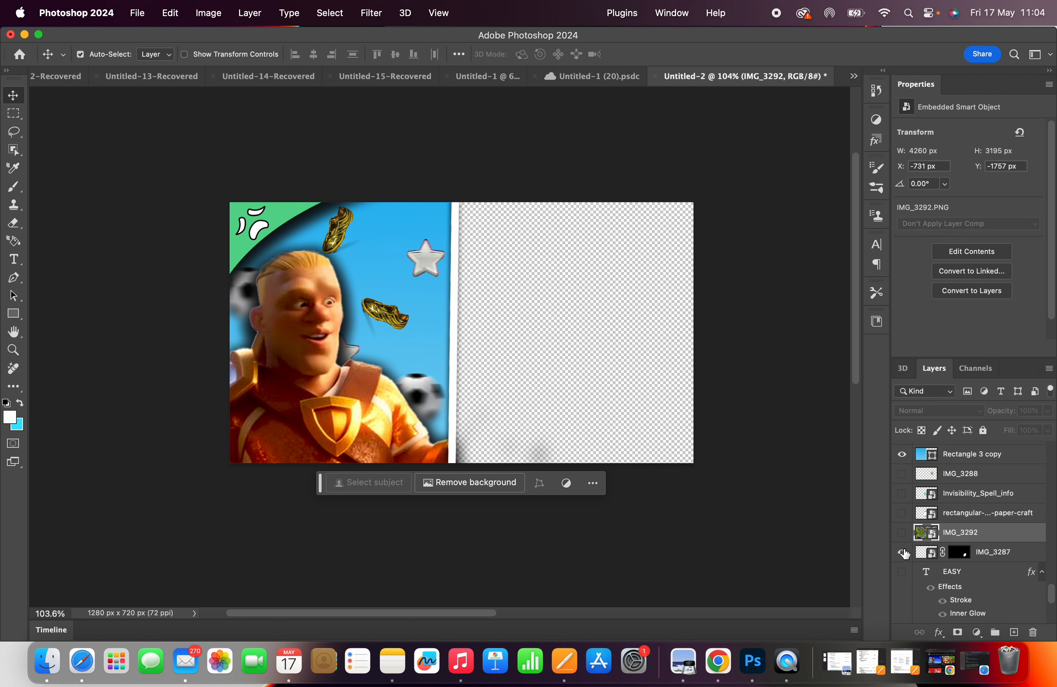
{"action": "left_click", "coordinate": [902, 552]}
Step: Raise IMG_3287 above the character layer and move the whistle and cards beside the character's face, at about X 18, Y -111 px
{"action": "left_click_drag", "start_coordinate": [606, 404], "coordinate": [563, 333]}
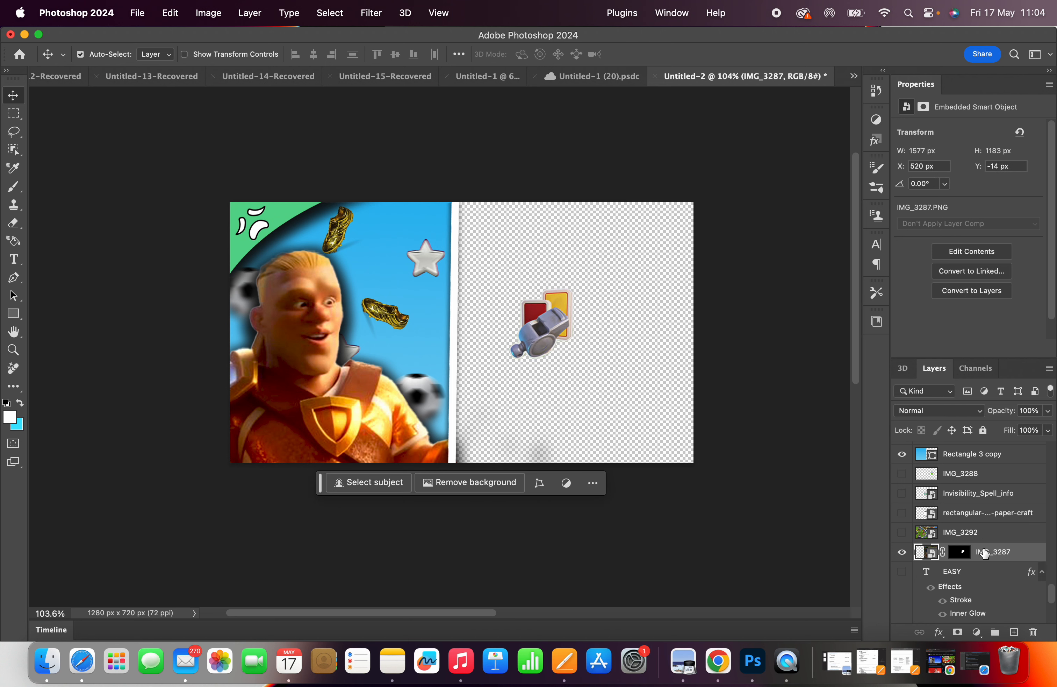
{"action": "left_click_drag", "start_coordinate": [984, 553], "coordinate": [983, 474]}
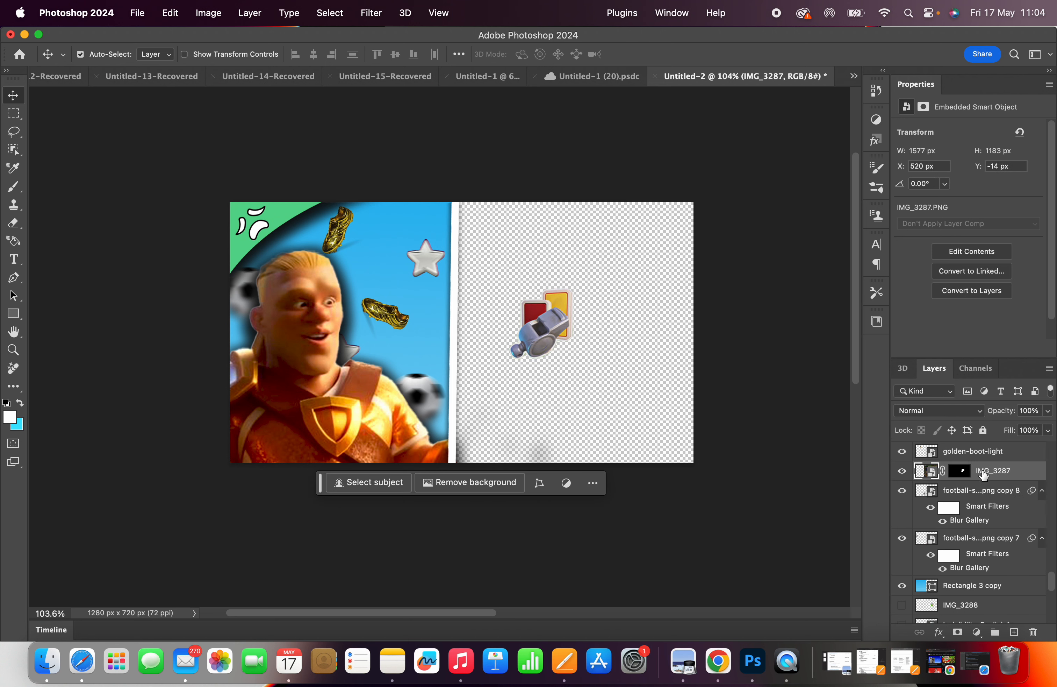
{"action": "left_click_drag", "start_coordinate": [557, 318], "coordinate": [389, 280]}
{"action": "mouse_move", "coordinate": [984, 473]}
{"action": "left_mouse_down"}
{"action": "mouse_move", "coordinate": [974, 436]}
{"action": "mouse_move", "coordinate": [987, 500]}
{"action": "mouse_move", "coordinate": [979, 455]}
{"action": "left_mouse_up"}
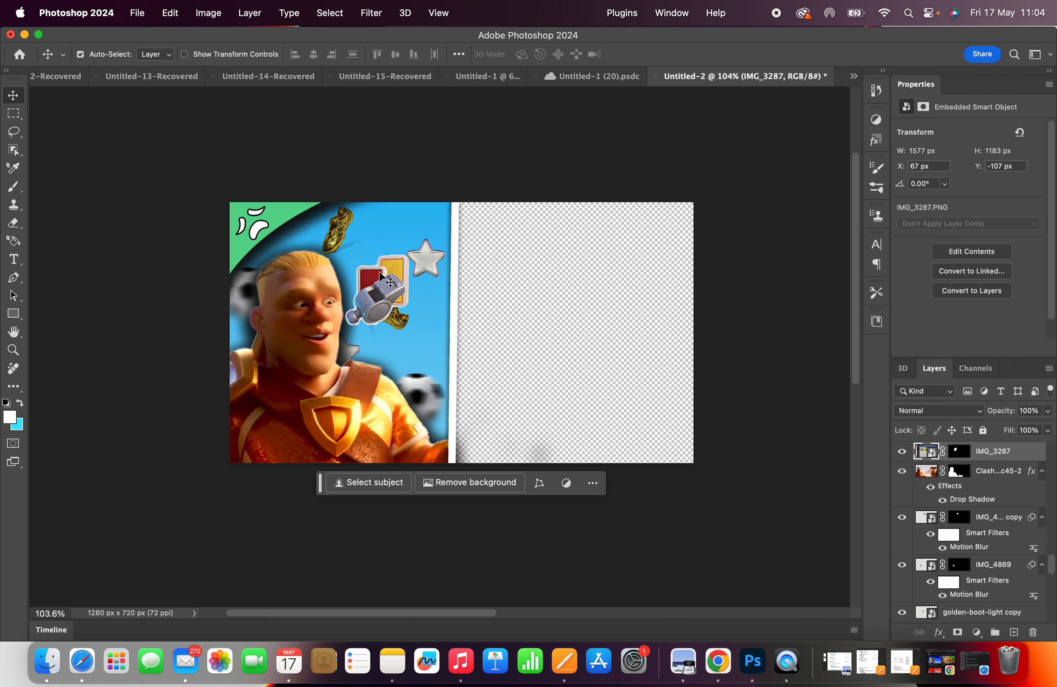
{"action": "left_click_drag", "start_coordinate": [380, 276], "coordinate": [363, 282]}
Step: Enlarge the whistle and cards to about 156.81% with Free Transform and place the layer at about X -81, Y -363 px
{"action": "left_click", "coordinate": [177, 11]}
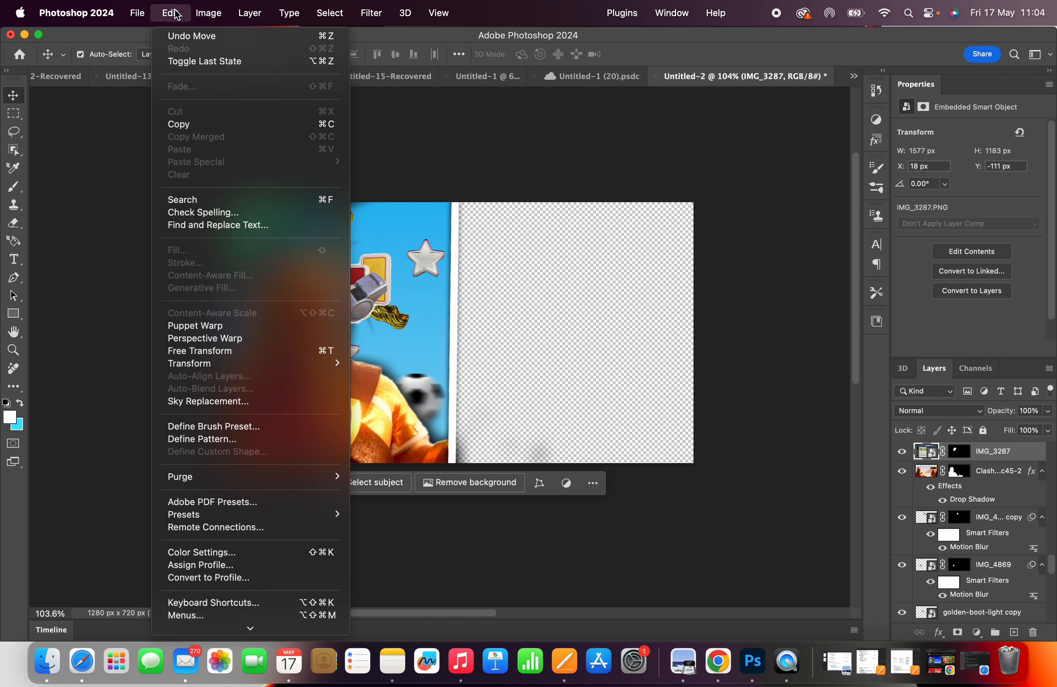
{"action": "left_click", "coordinate": [201, 350]}
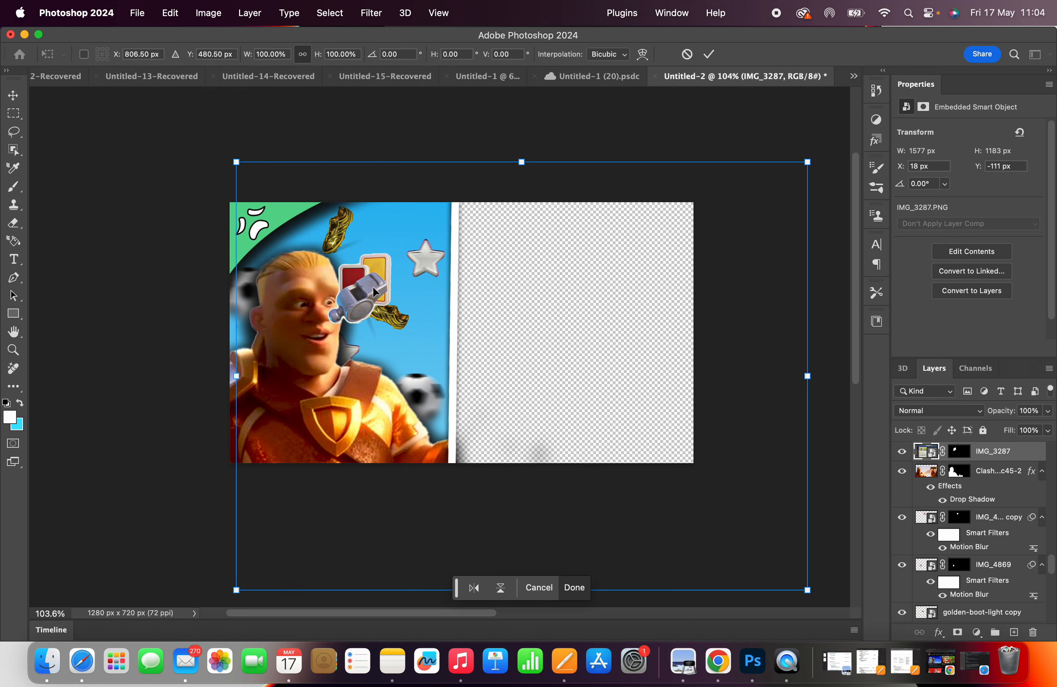
{"action": "left_click_drag", "start_coordinate": [808, 162], "coordinate": [920, 107]}
{"action": "scroll", "coordinate": [426, 283], "scroll_direction": "down", "scroll_amount": 2}
{"action": "scroll", "coordinate": [426, 281], "scroll_direction": "down", "scroll_amount": 2}
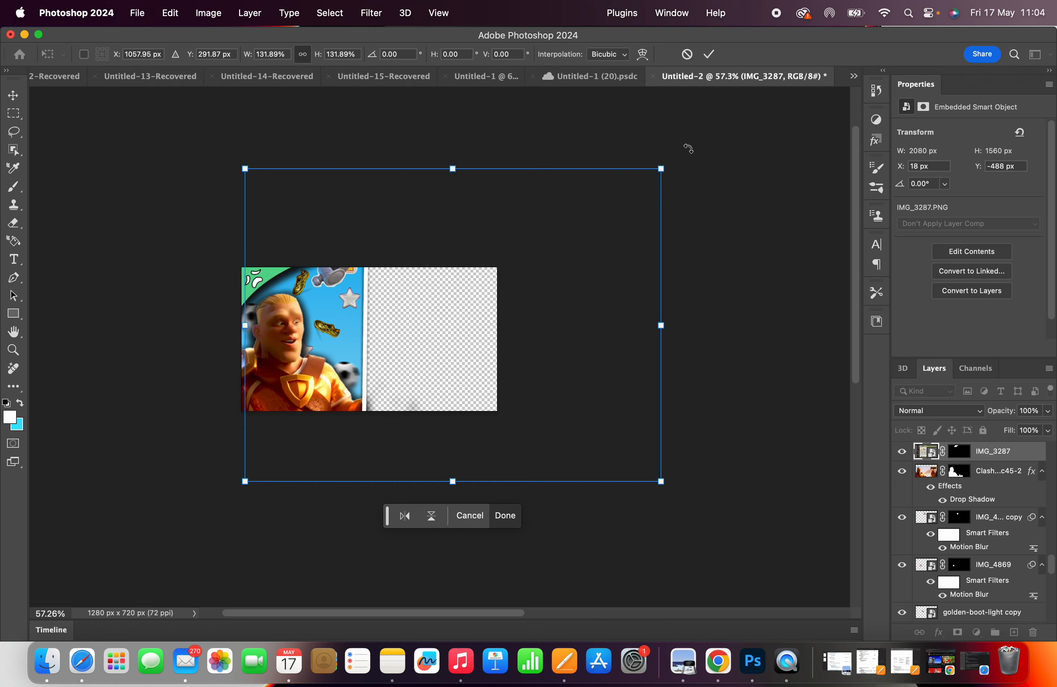
{"action": "left_click_drag", "start_coordinate": [663, 170], "coordinate": [772, 154]}
{"action": "left_click_drag", "start_coordinate": [509, 222], "coordinate": [488, 303]}
{"action": "scroll", "coordinate": [281, 393], "scroll_direction": "up", "scroll_amount": 2}
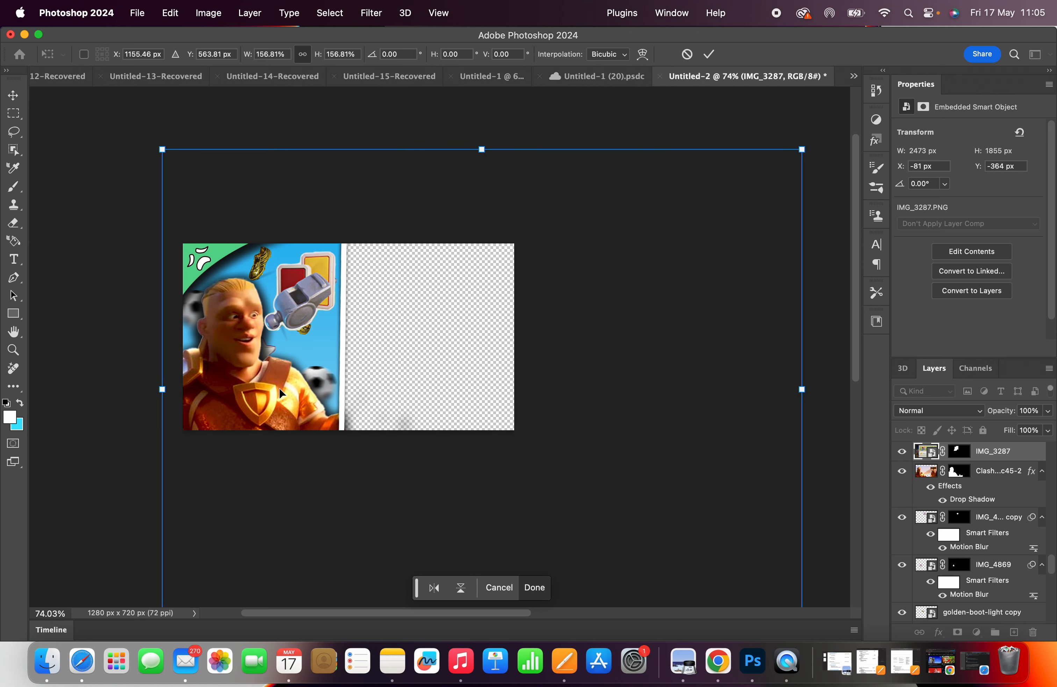
{"action": "key", "text": "Return"}
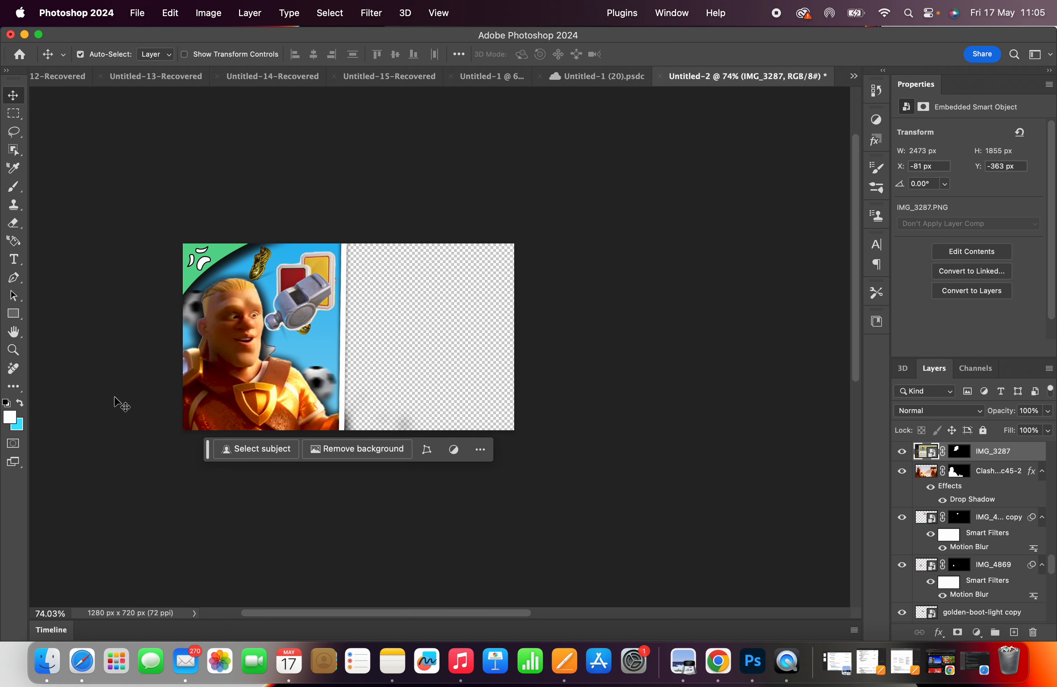
Step: Delete the golden-boot-light copy partly covered by the whistle
{"action": "scroll", "coordinate": [287, 324], "scroll_direction": "up", "scroll_amount": 2}
{"action": "scroll", "coordinate": [288, 326], "scroll_direction": "up", "scroll_amount": 2}
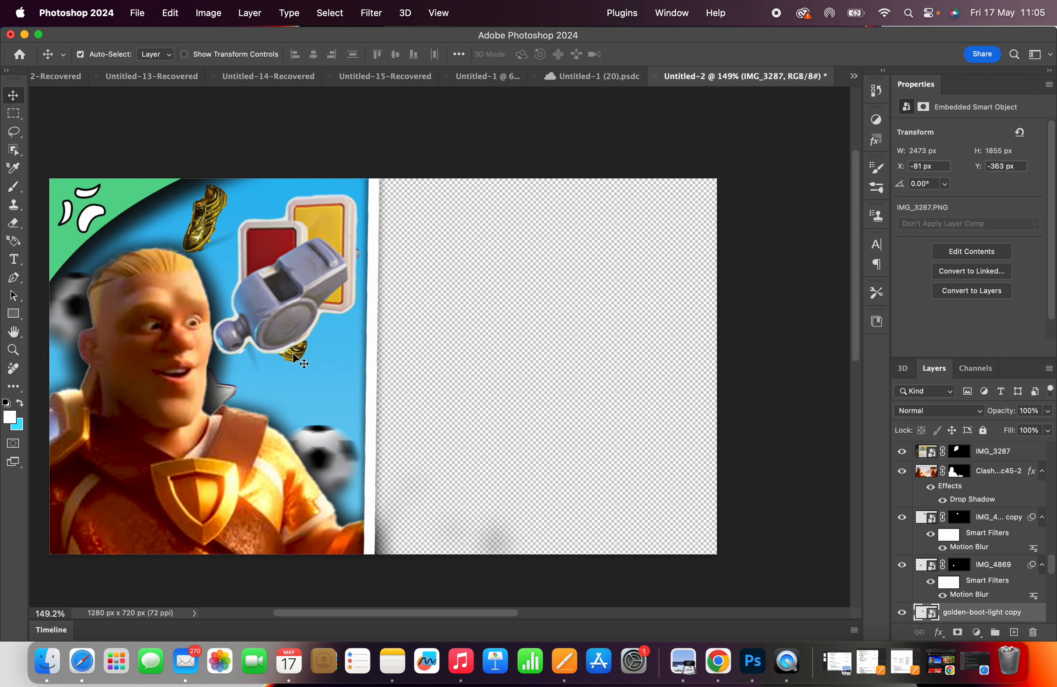
{"action": "left_click", "coordinate": [293, 354]}
{"action": "key", "text": "Delete"}
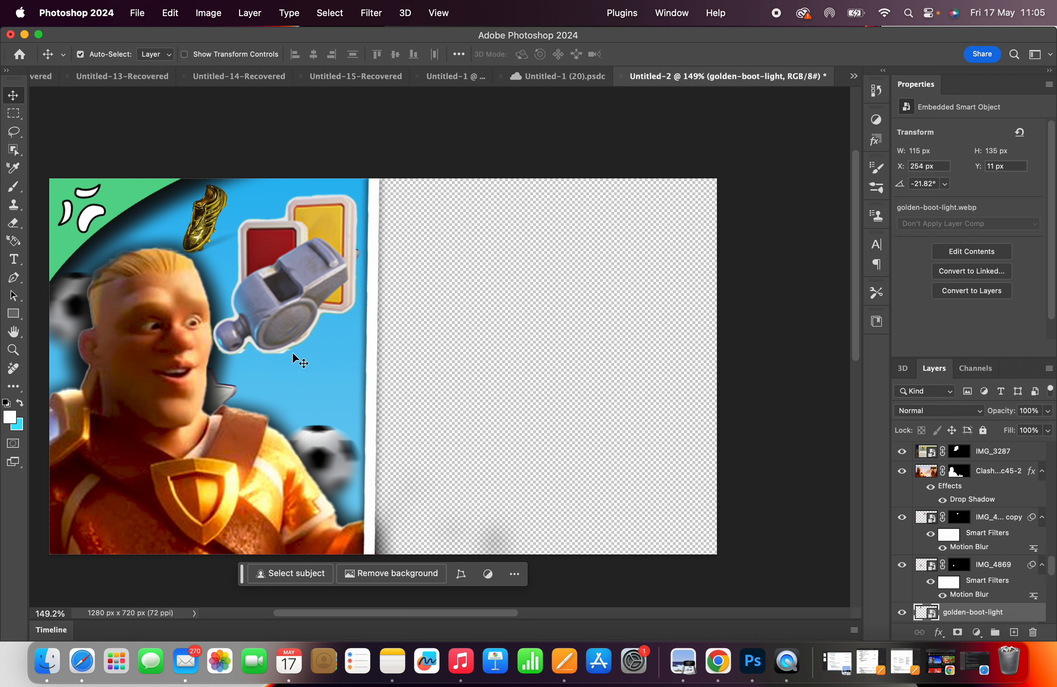
Step: Shrink the whistle-and-cards graphic slightly with Free Transform and position it in the upper part of the blue area, next to the divider
{"action": "left_click_drag", "start_coordinate": [288, 306], "coordinate": [294, 303]}
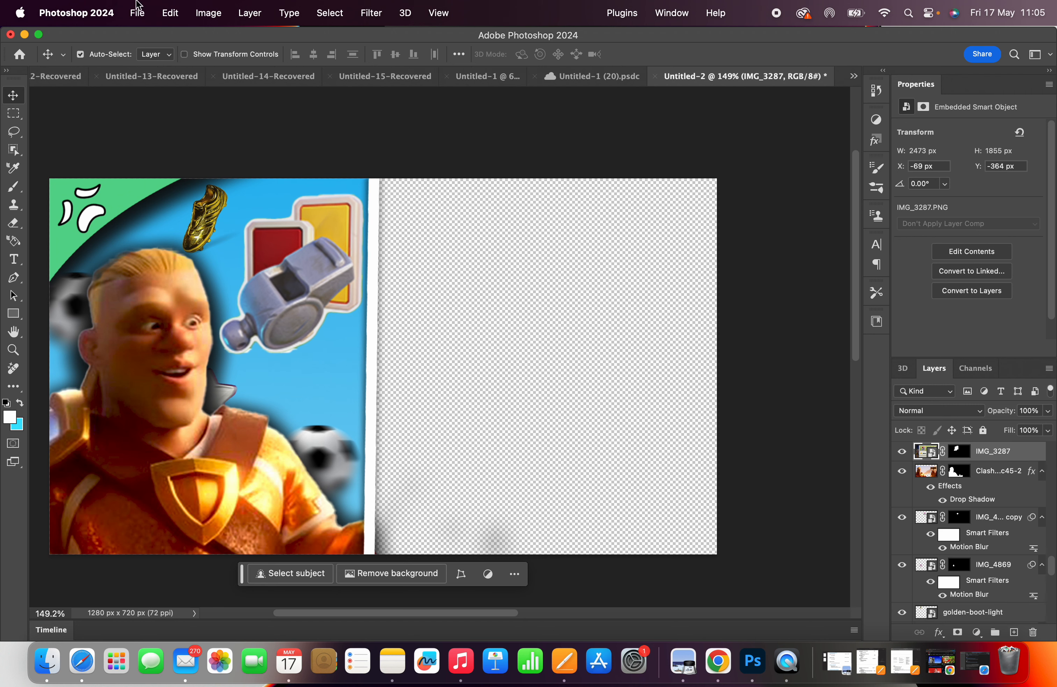
{"action": "left_click", "coordinate": [161, 14]}
{"action": "left_click", "coordinate": [269, 350]}
{"action": "scroll", "coordinate": [367, 320], "scroll_direction": "down", "scroll_amount": 5}
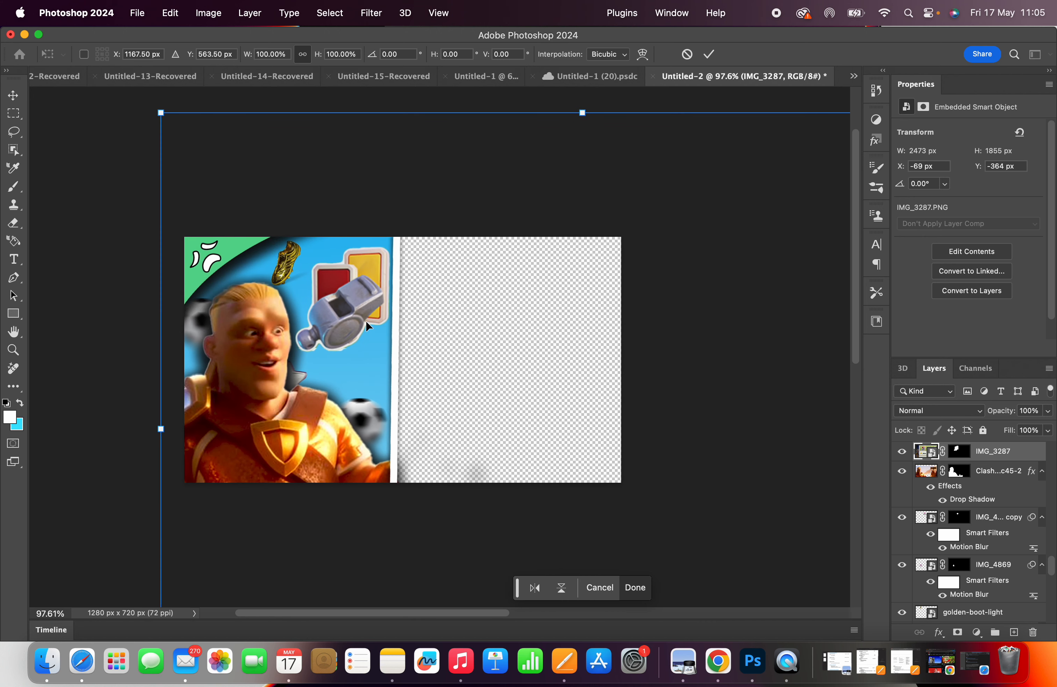
{"action": "left_click_drag", "start_coordinate": [222, 162], "coordinate": [283, 211]}
{"action": "left_click_drag", "start_coordinate": [370, 322], "coordinate": [395, 339]}
{"action": "key", "text": "Return"}
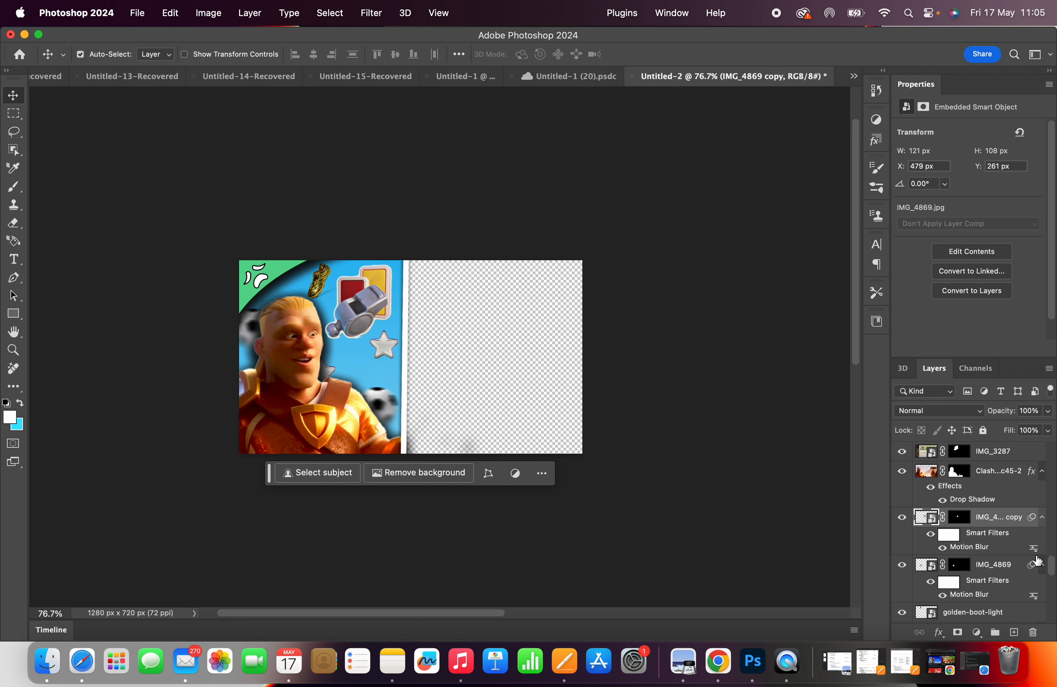
Step: Show the IMG_3288 whistle card layer and move it to the lower part of the empty half, at about X 768, Y 448 px
{"action": "scroll", "coordinate": [974, 486], "scroll_direction": "up", "scroll_amount": 10}
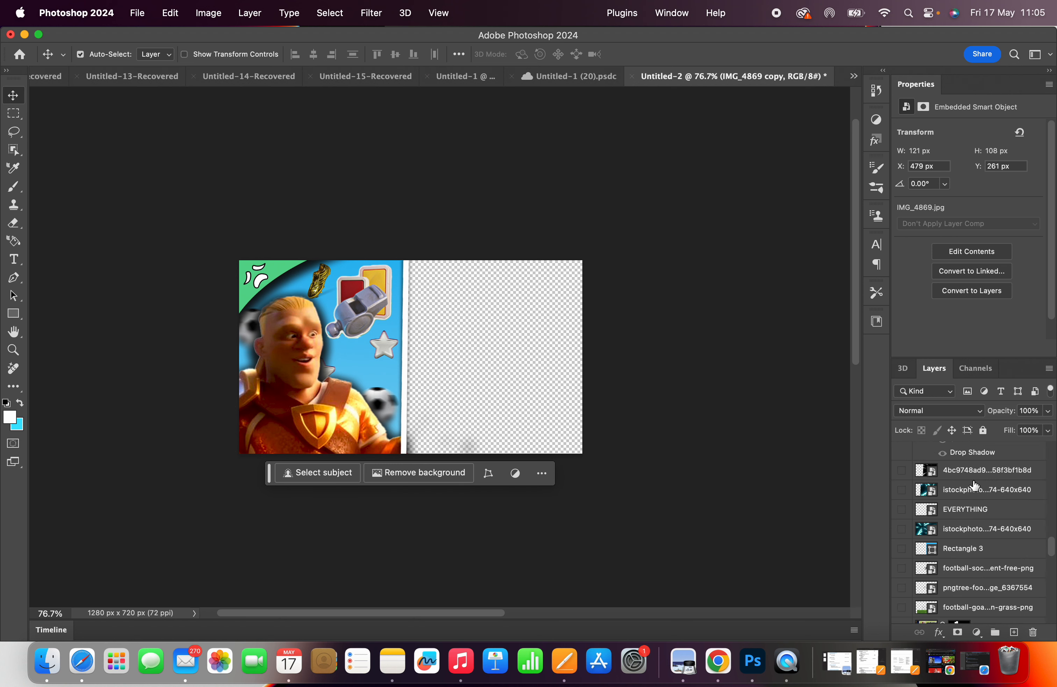
{"action": "scroll", "coordinate": [974, 486], "scroll_direction": "down", "scroll_amount": 5}
{"action": "left_click", "coordinate": [902, 449]}
{"action": "left_click", "coordinate": [902, 449]}
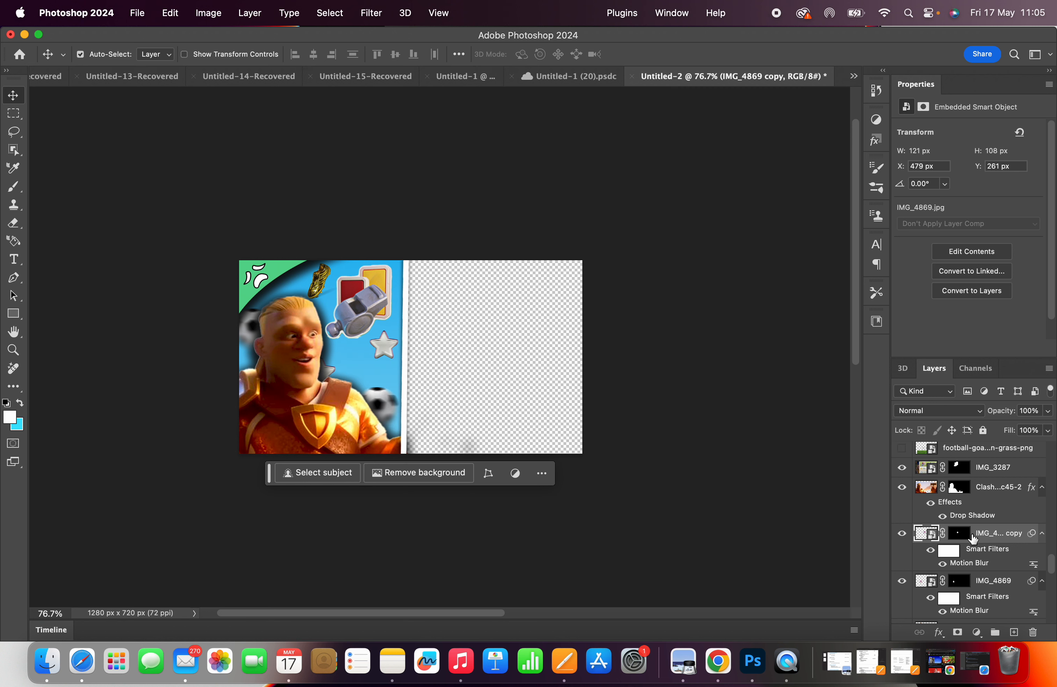
{"action": "scroll", "coordinate": [973, 539], "scroll_direction": "down", "scroll_amount": 8}
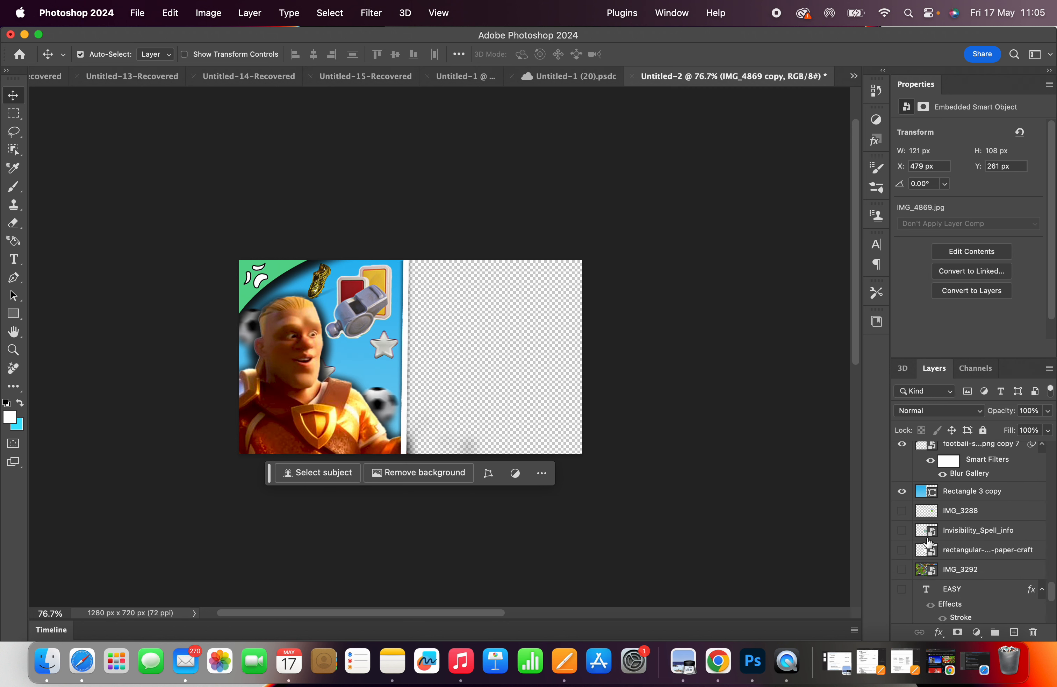
{"action": "left_click", "coordinate": [902, 513]}
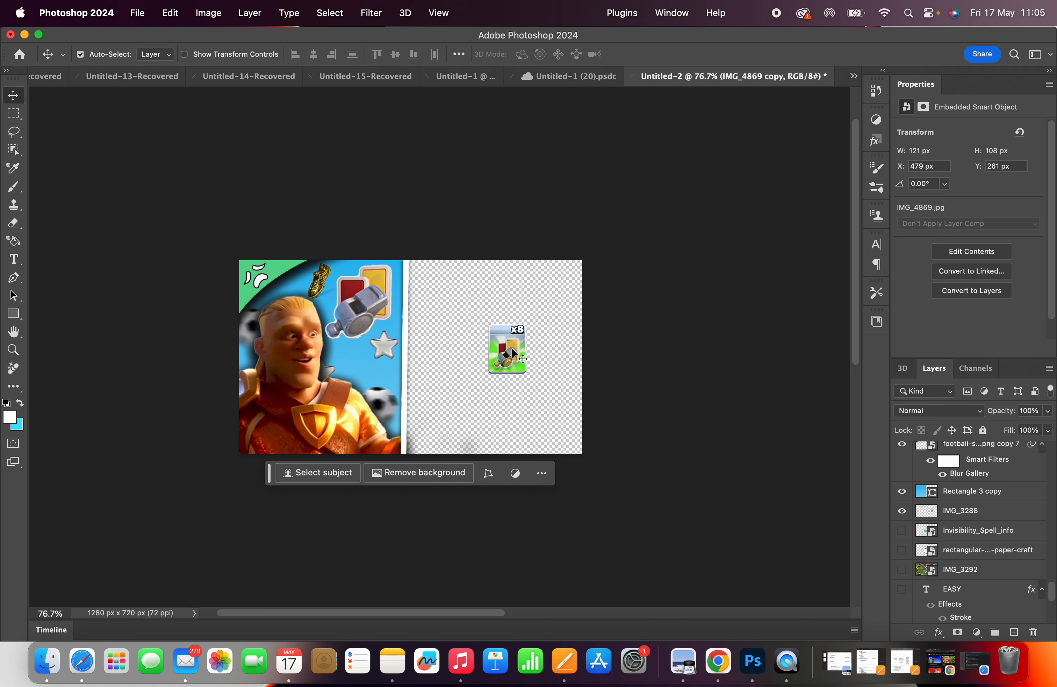
{"action": "left_click_drag", "start_coordinate": [515, 354], "coordinate": [470, 406]}
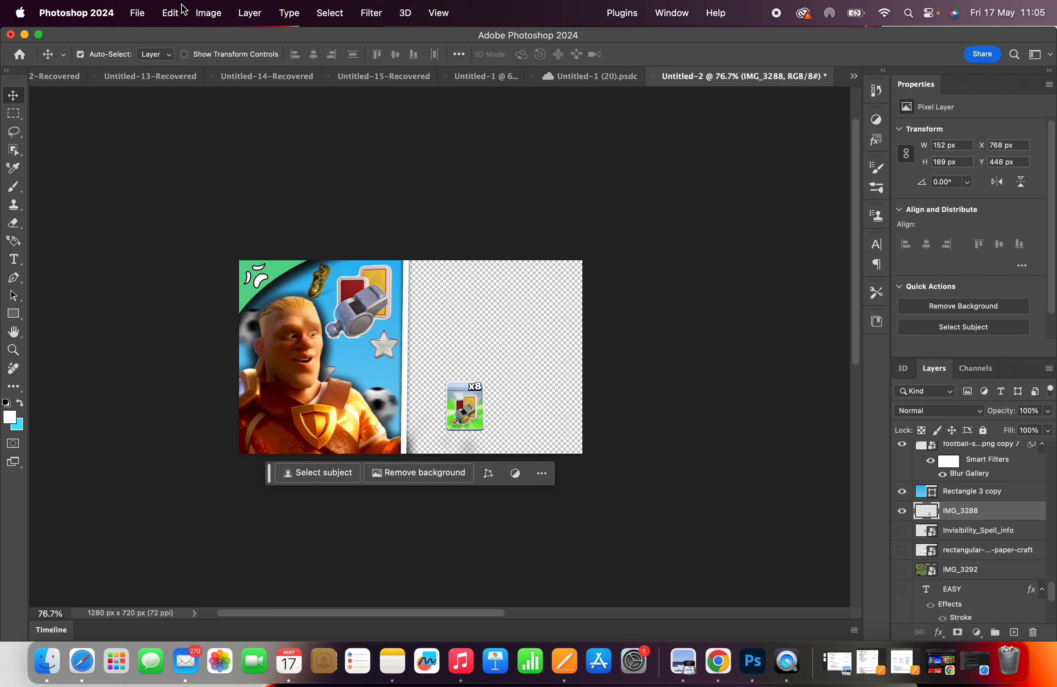
Step: Show the rectangular speech bubble, place it at about X 584, Y 100 px and raise its layer directly above the character layer
{"action": "left_click", "coordinate": [171, 13]}
{"action": "mouse_move", "coordinate": [209, 13]}
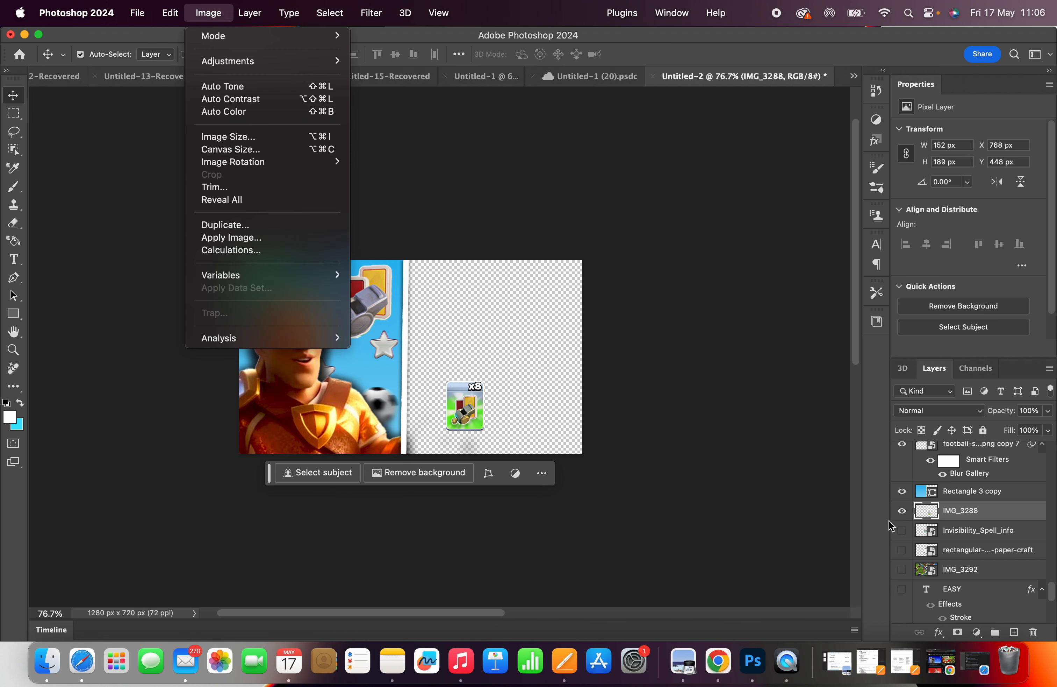
{"action": "left_click", "coordinate": [906, 517]}
{"action": "left_click", "coordinate": [902, 550]}
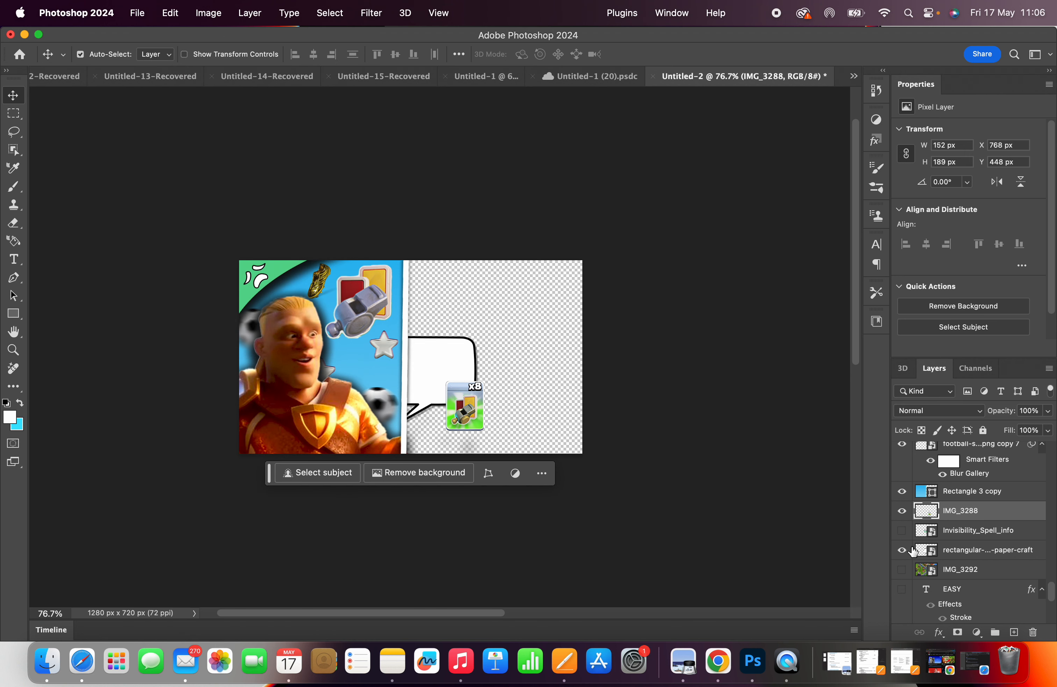
{"action": "left_click_drag", "start_coordinate": [448, 368], "coordinate": [471, 314]}
{"action": "left_click_drag", "start_coordinate": [986, 552], "coordinate": [968, 479]}
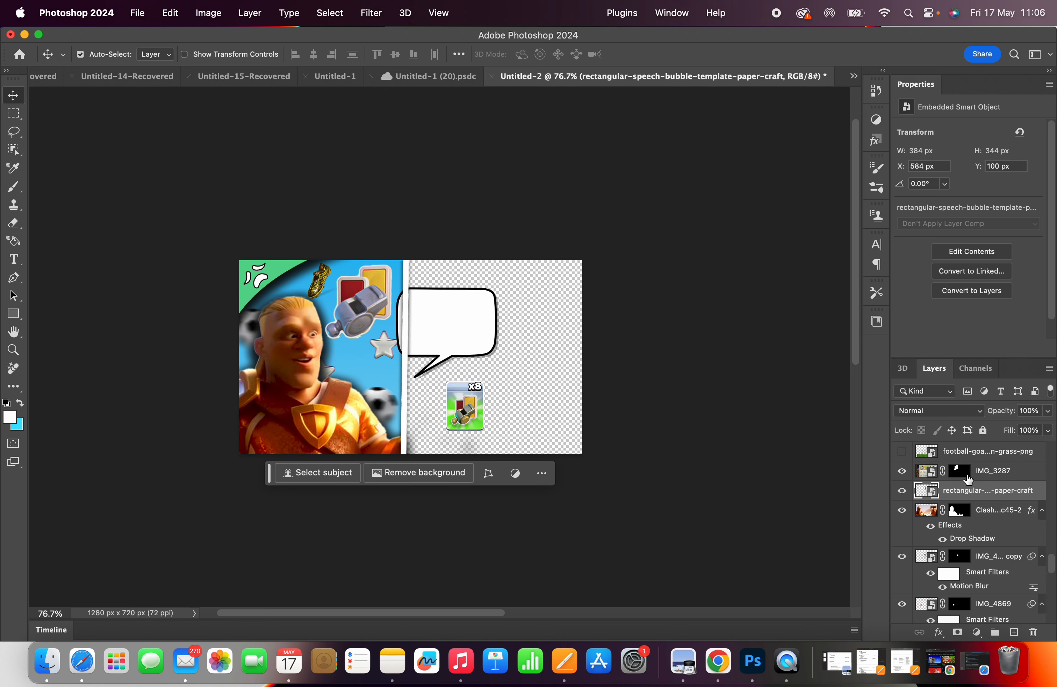
Step: Flip the speech bubble horizontally and move it to about X 559, Y 190 px, above the whistle card
{"action": "left_click", "coordinate": [169, 15]}
{"action": "mouse_move", "coordinate": [204, 367]}
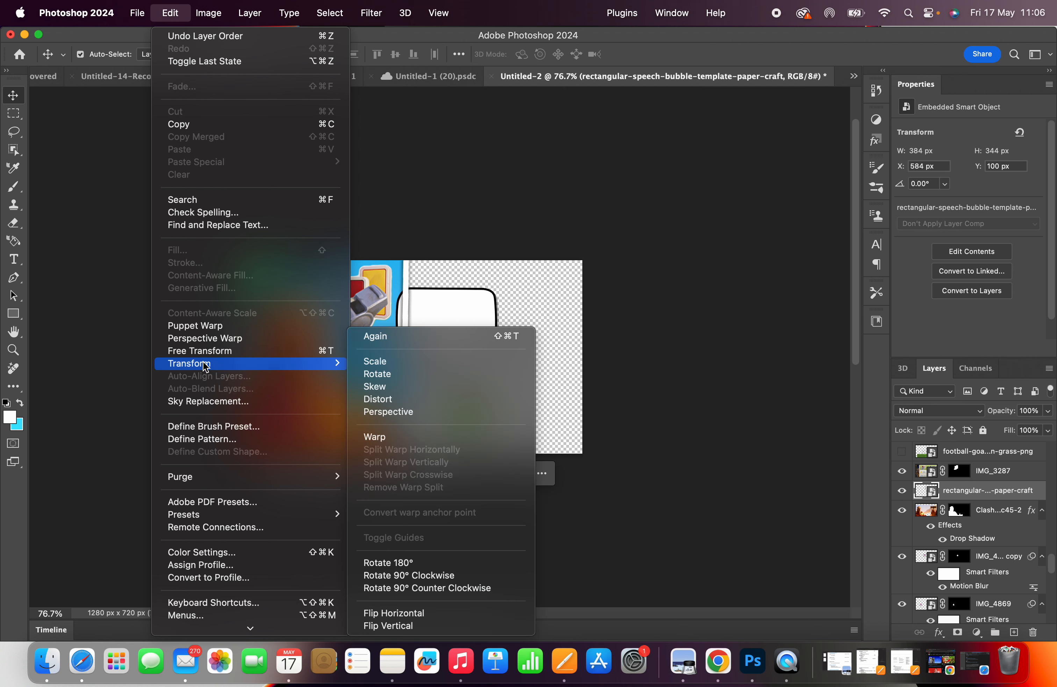
{"action": "left_click", "coordinate": [392, 614]}
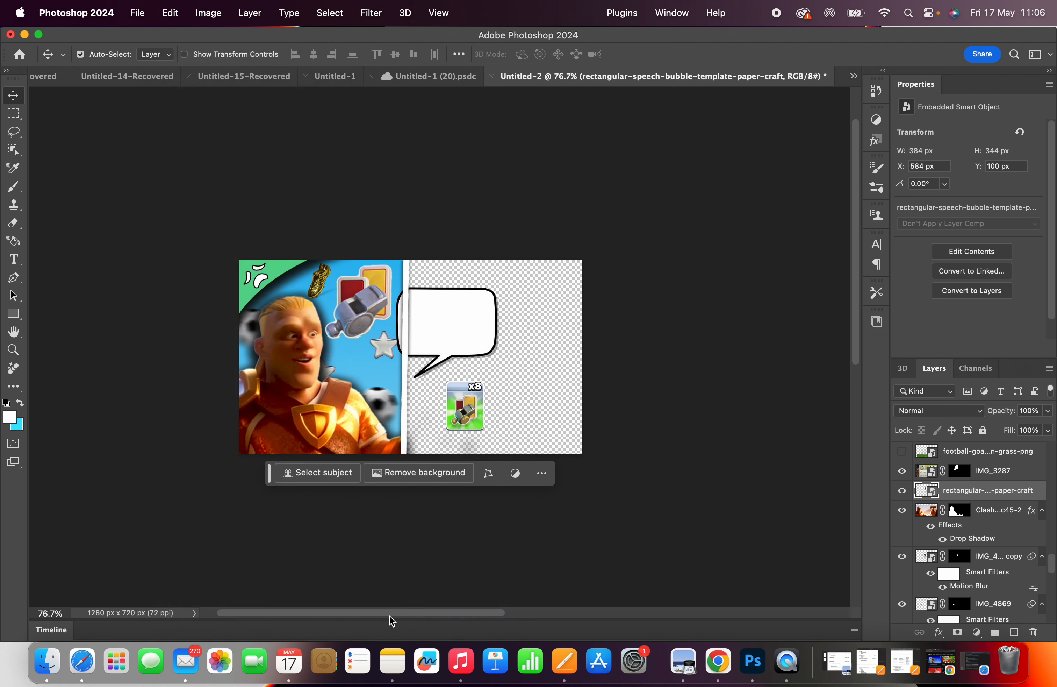
{"action": "left_click_drag", "start_coordinate": [448, 292], "coordinate": [442, 319]}
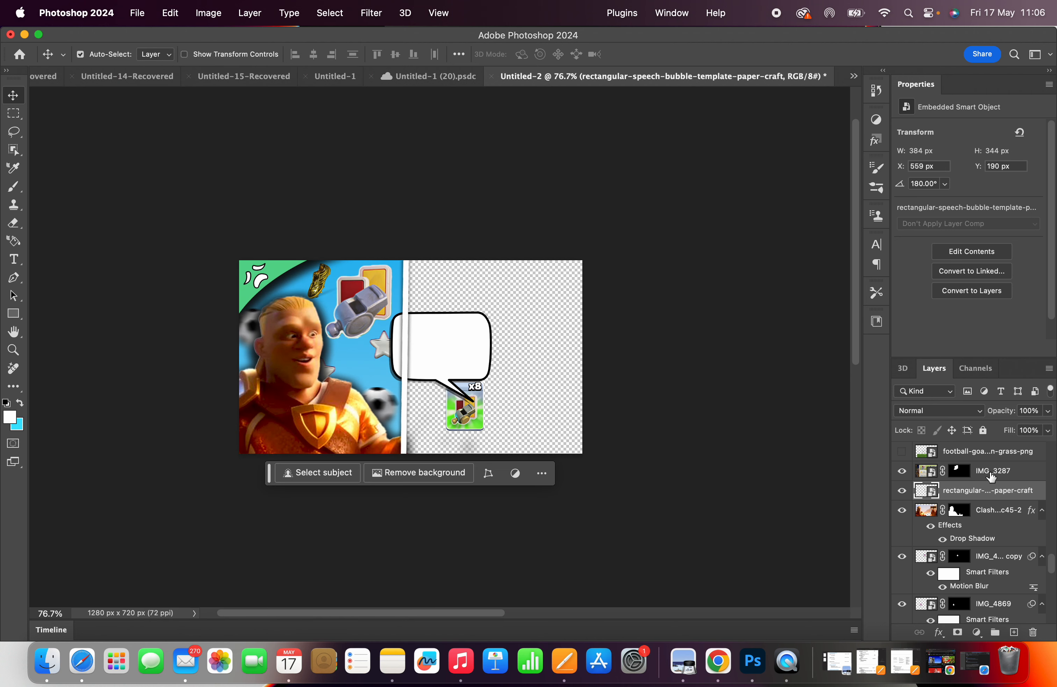
Step: Raise the speech bubble layer above Split PNG and move the bubble across the divider, at about X 435, Y 168 px
{"action": "left_click", "coordinate": [409, 282]}
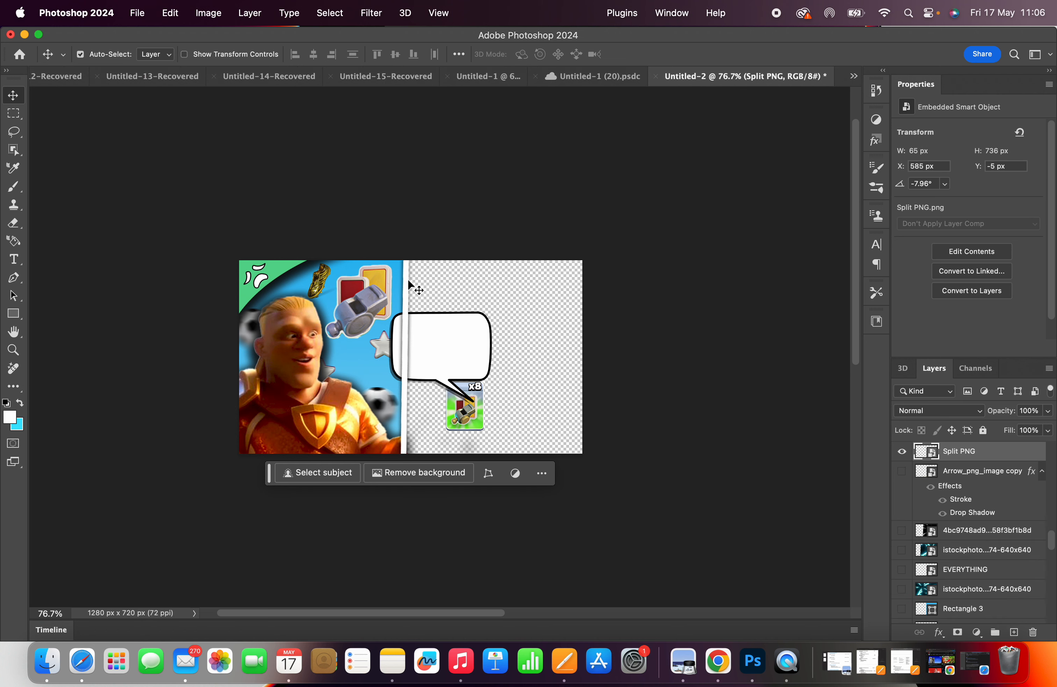
{"action": "left_click_drag", "start_coordinate": [999, 460], "coordinate": [995, 577]}
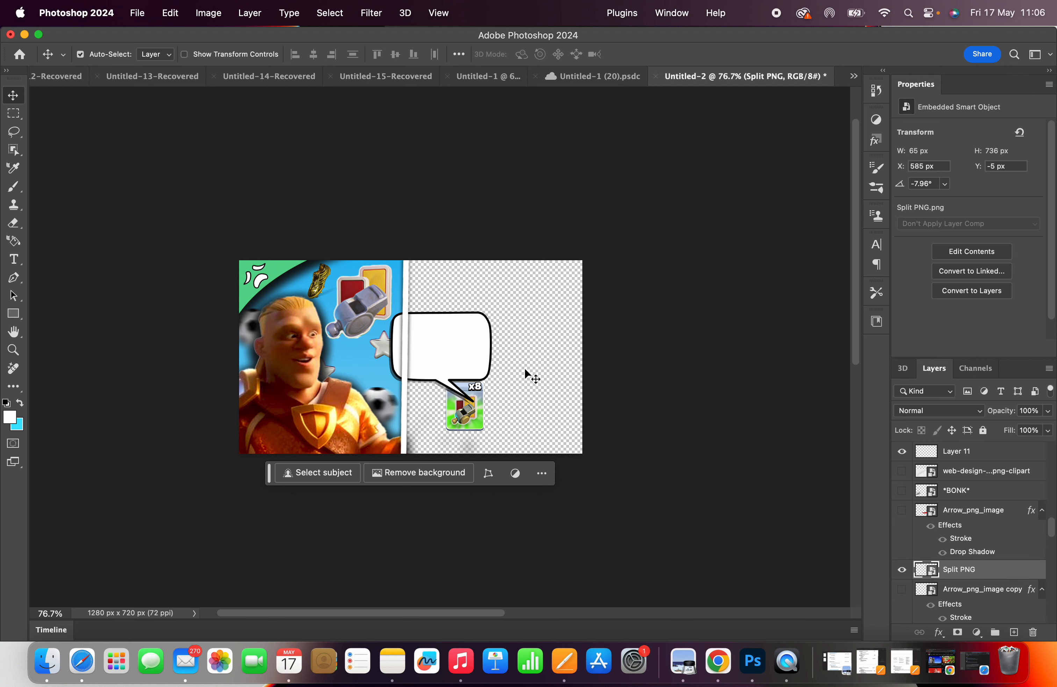
{"action": "left_click", "coordinate": [444, 353]}
{"action": "left_click_drag", "start_coordinate": [956, 619], "coordinate": [960, 500]}
{"action": "left_click_drag", "start_coordinate": [421, 354], "coordinate": [399, 341]}
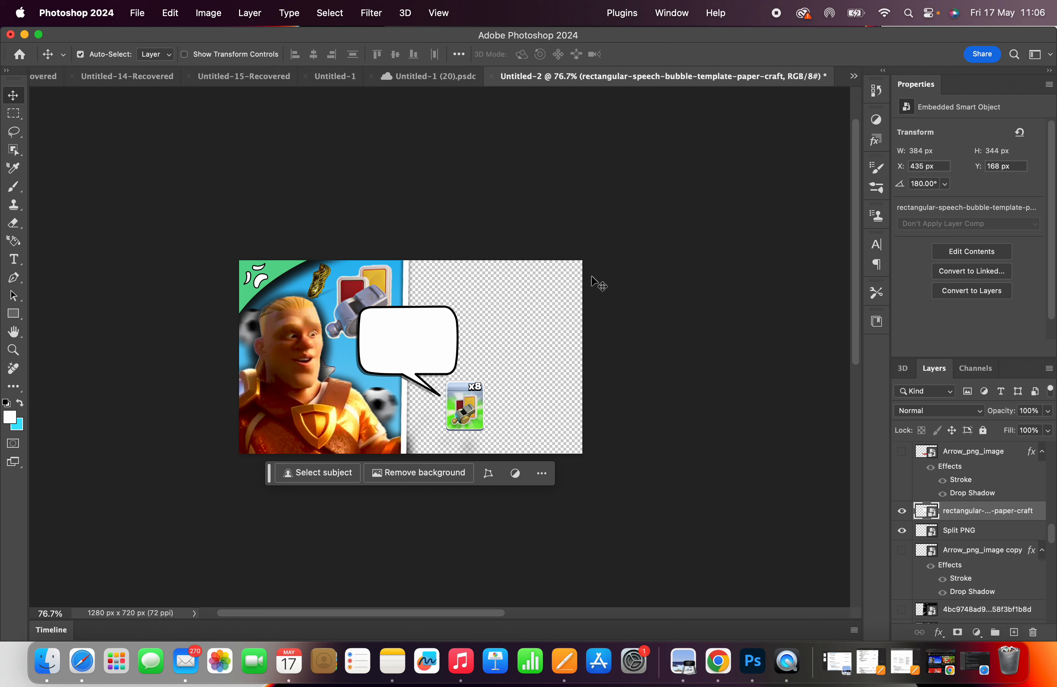
Step: Convert the speech bubble to a smart object and distort it wider, flatter and slightly tilted, about 525 by 304 px
{"action": "right_click", "coordinate": [1007, 517]}
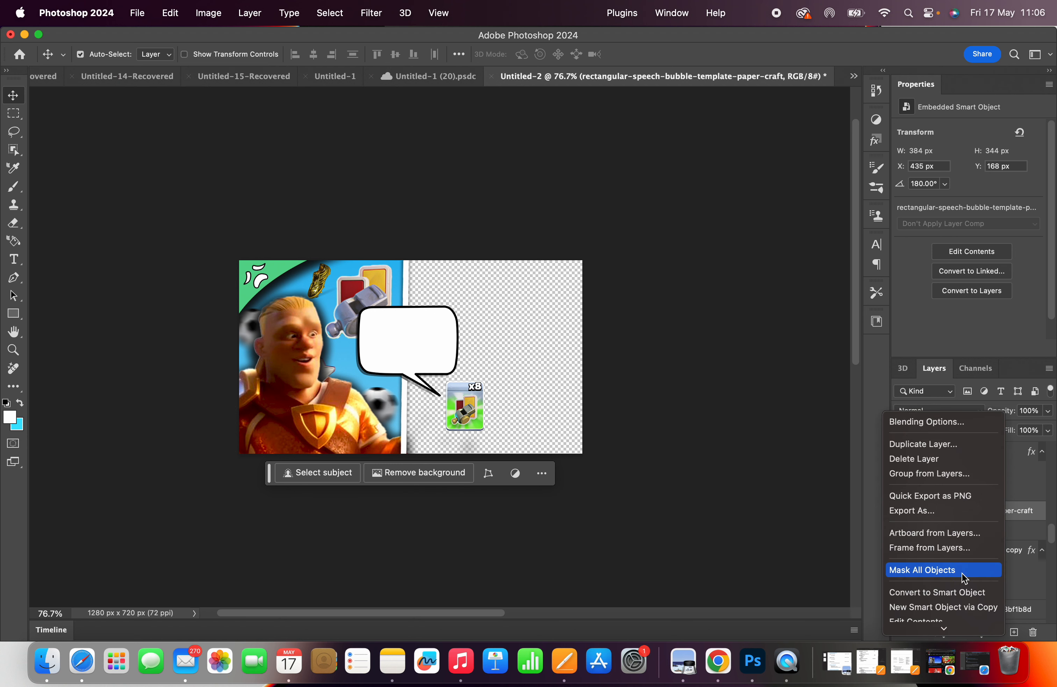
{"action": "left_click", "coordinate": [956, 593]}
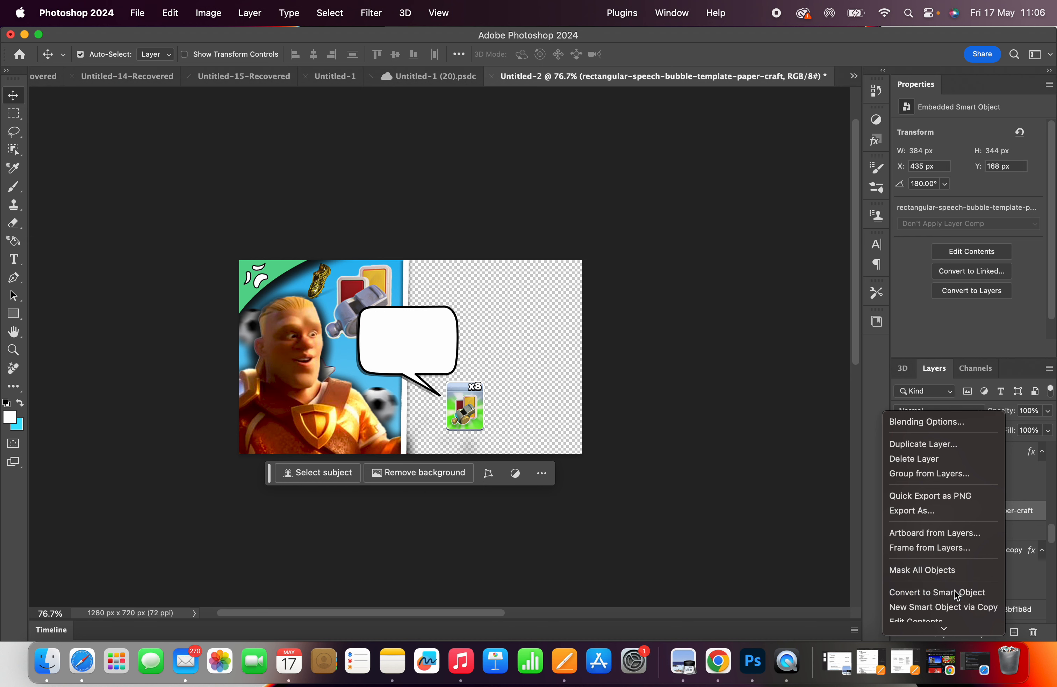
{"action": "left_click", "coordinate": [186, 17]}
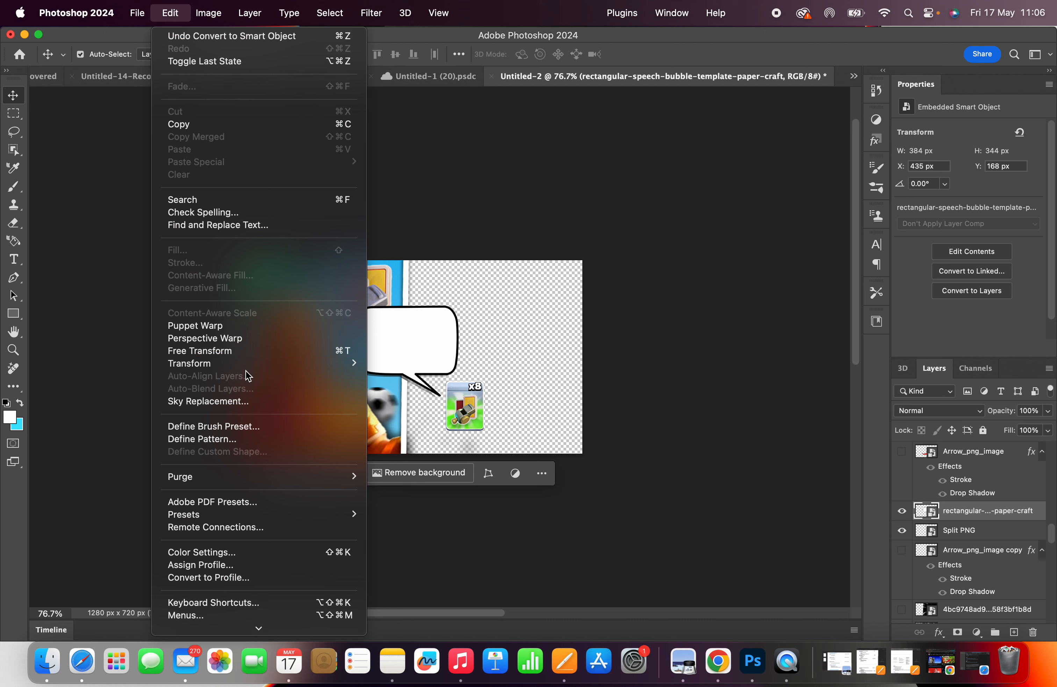
{"action": "mouse_move", "coordinate": [244, 363]}
{"action": "left_click", "coordinate": [417, 397]}
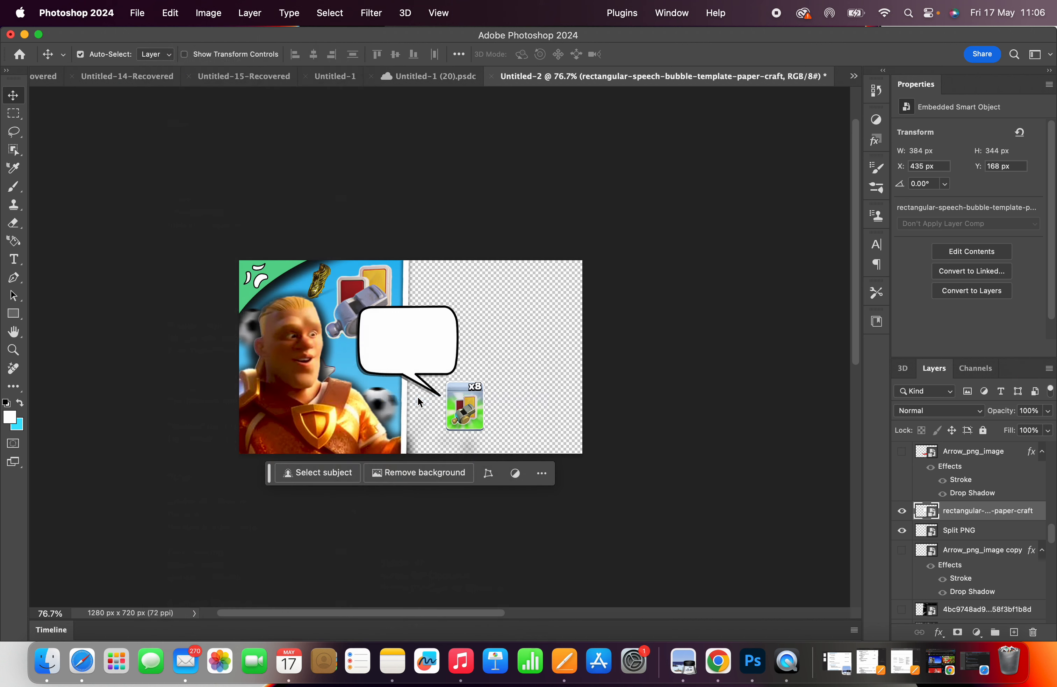
{"action": "left_click_drag", "start_coordinate": [358, 351], "coordinate": [306, 352]}
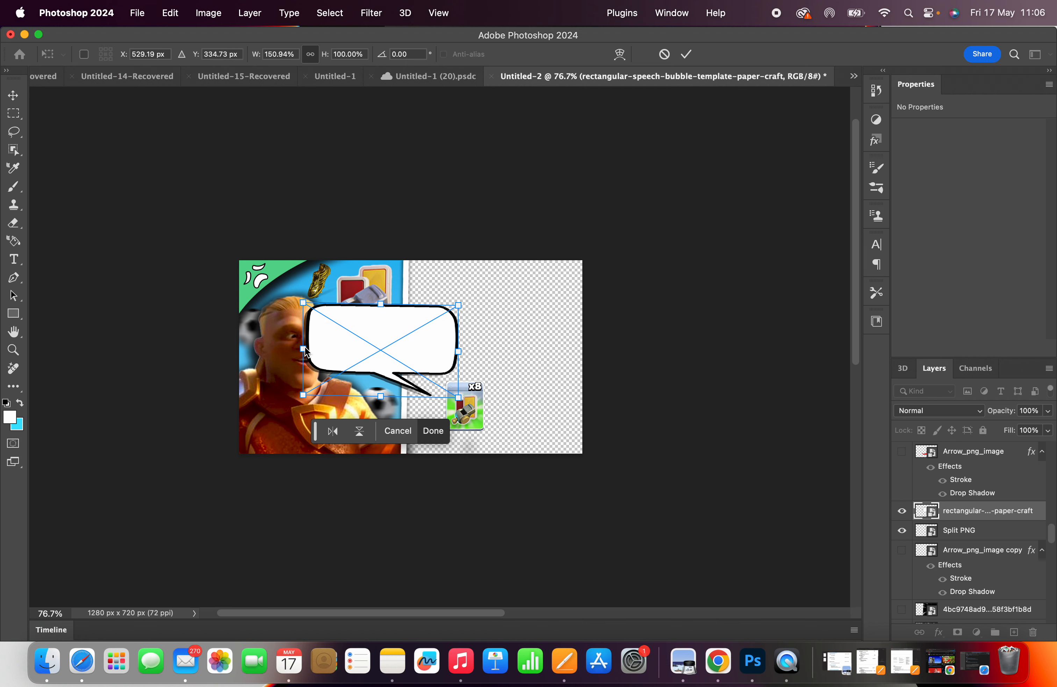
{"action": "left_click_drag", "start_coordinate": [382, 304], "coordinate": [380, 316]}
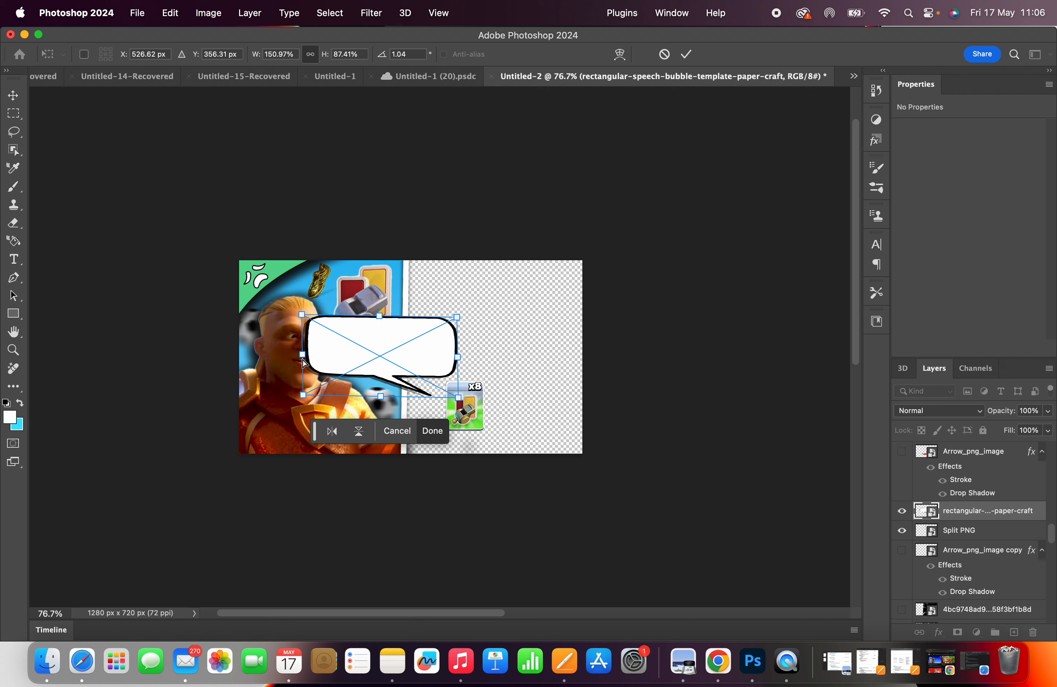
{"action": "left_click_drag", "start_coordinate": [303, 358], "coordinate": [369, 367]}
{"action": "key", "text": "Return"}
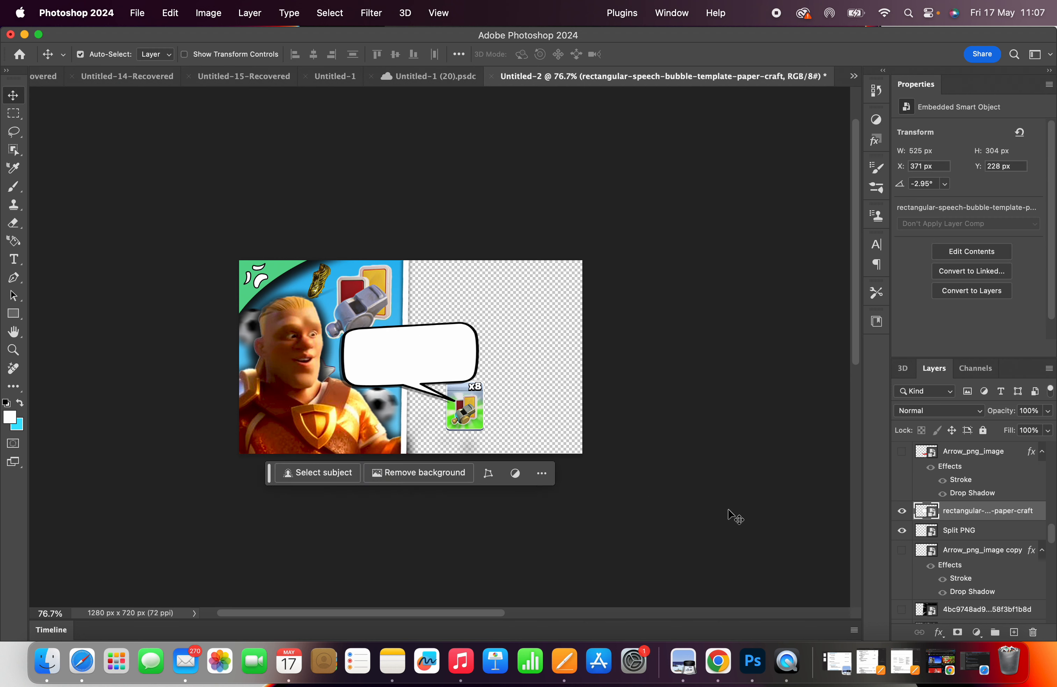
Step: Show the IMG_3292 village screenshot in the empty half and raise the speech bubble to about X 376, Y 67 px
{"action": "scroll", "coordinate": [1017, 549], "scroll_direction": "down", "scroll_amount": 5}
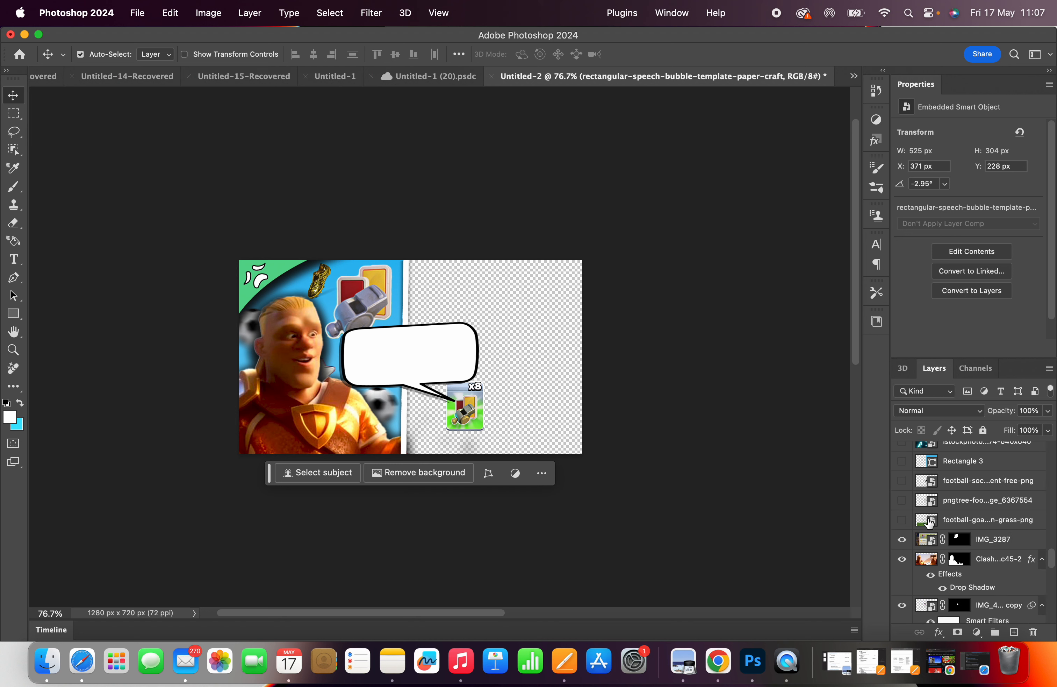
{"action": "scroll", "coordinate": [931, 559], "scroll_direction": "down", "scroll_amount": 3}
{"action": "left_click", "coordinate": [903, 484]}
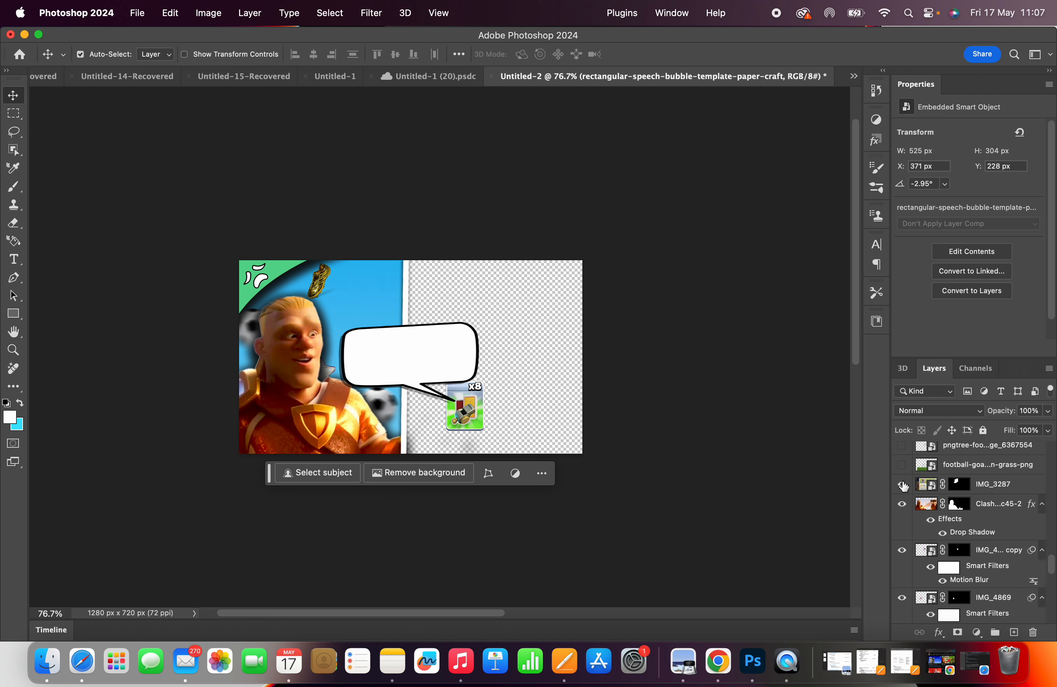
{"action": "left_click", "coordinate": [903, 485]}
{"action": "scroll", "coordinate": [967, 565], "scroll_direction": "down", "scroll_amount": 6}
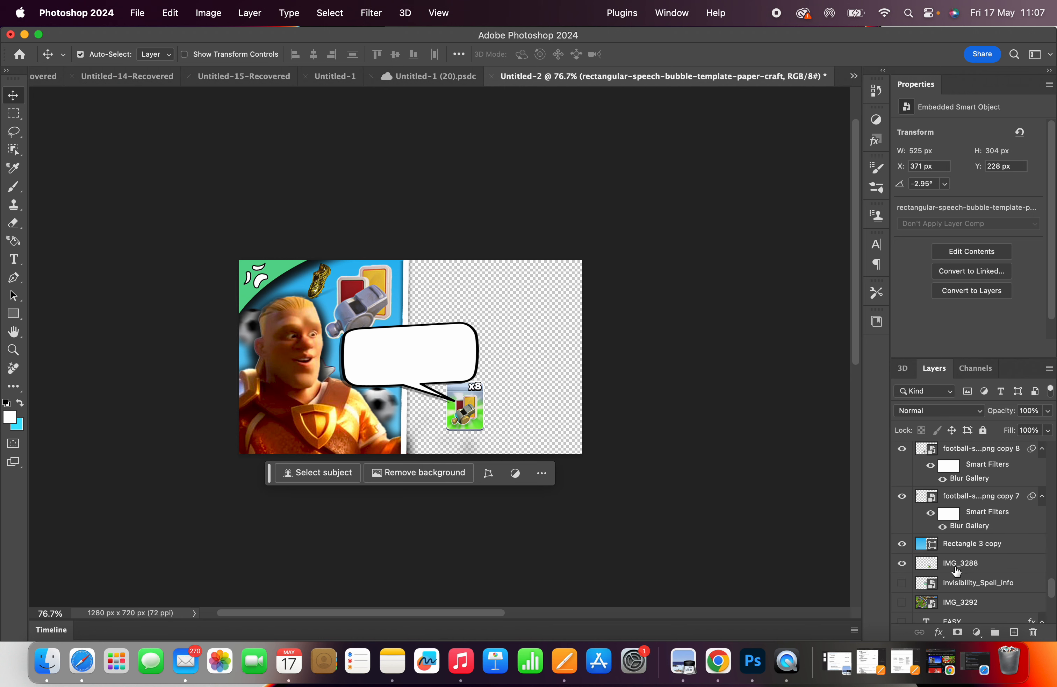
{"action": "left_click", "coordinate": [902, 603]}
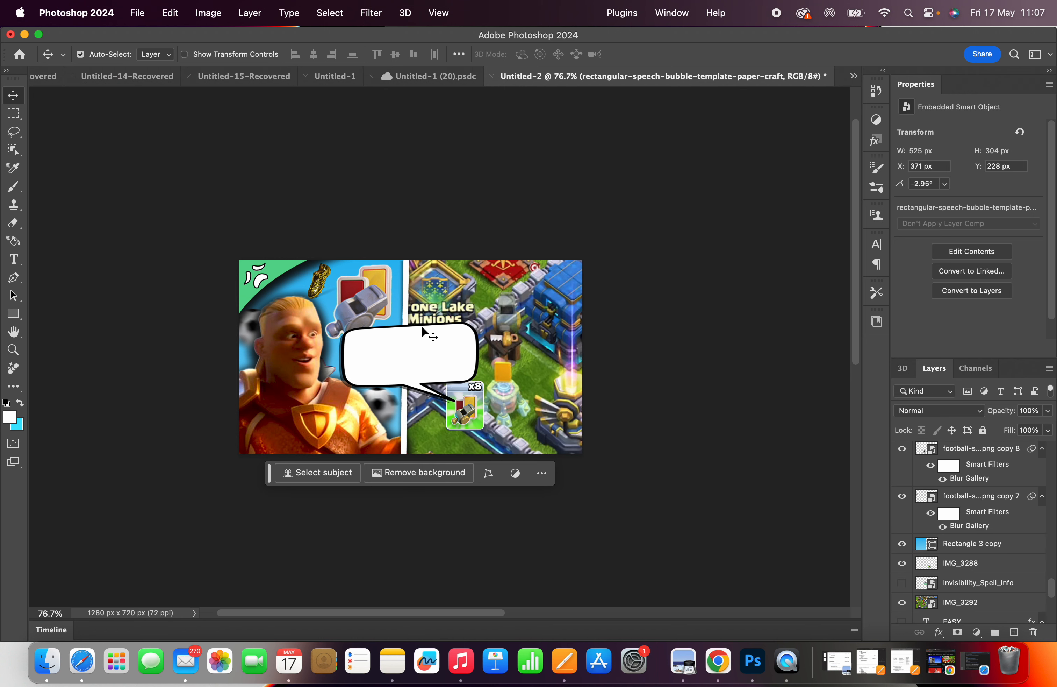
{"action": "left_click_drag", "start_coordinate": [433, 341], "coordinate": [432, 291]}
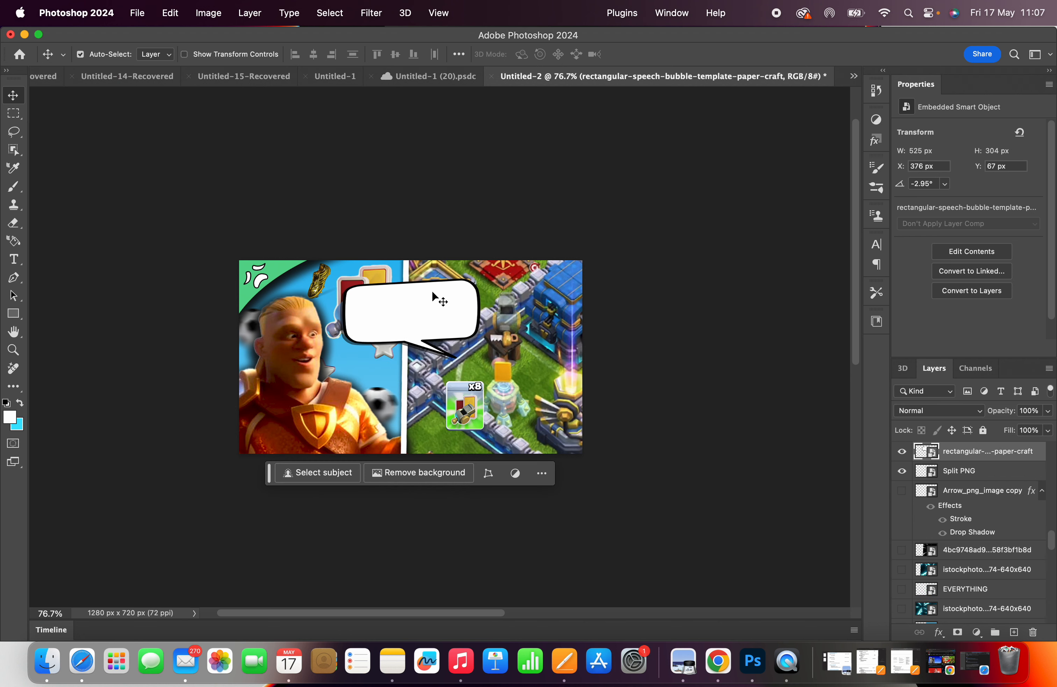
Step: Scale the IMG_3292 village screenshot down to about 3765 by 2824 px and reposition it behind the divider's empty half
{"action": "scroll", "coordinate": [432, 292], "scroll_direction": "up", "scroll_amount": 2}
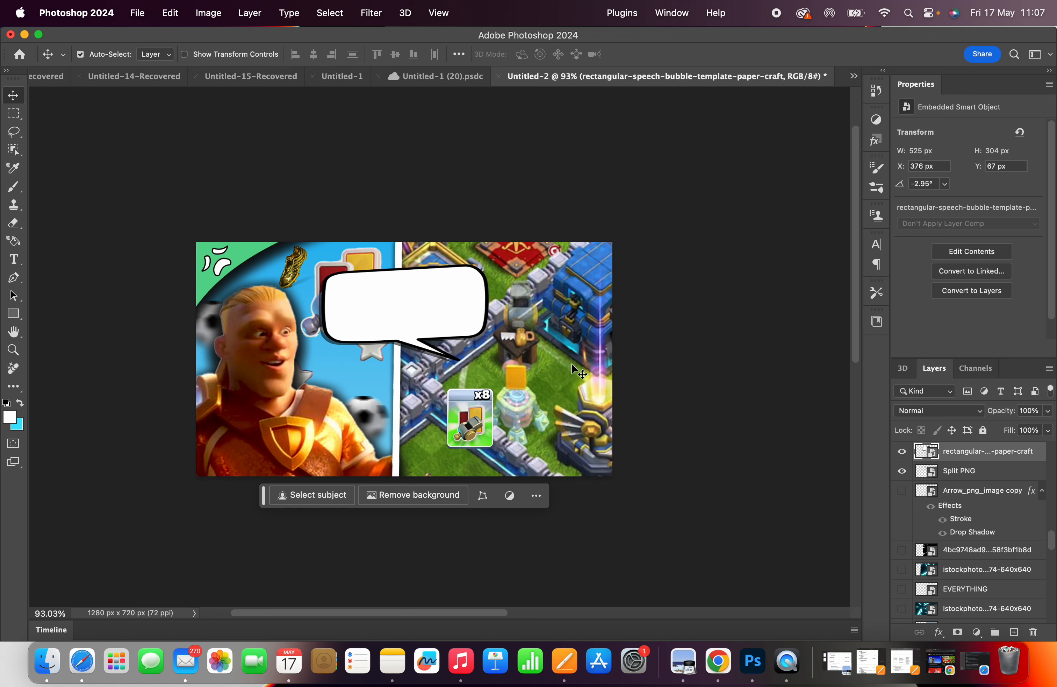
{"action": "mouse_move", "coordinate": [529, 364]}
{"action": "left_mouse_down"}
{"action": "mouse_move", "coordinate": [554, 380]}
{"action": "mouse_move", "coordinate": [540, 371]}
{"action": "left_mouse_up"}
{"action": "left_click", "coordinate": [181, 11]}
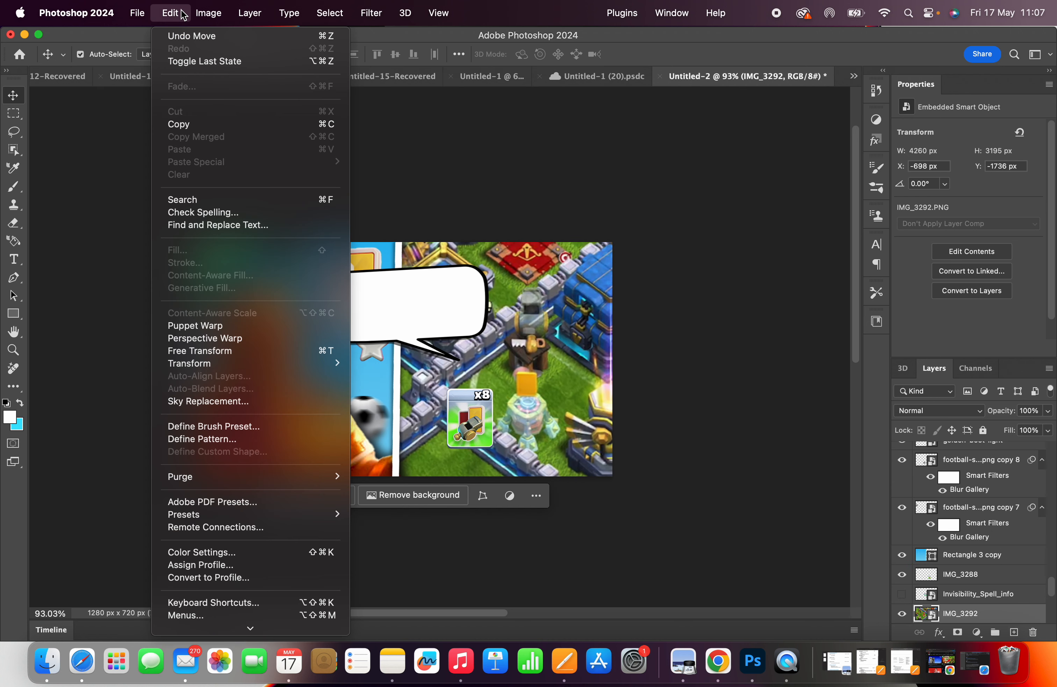
{"action": "left_click", "coordinate": [227, 352]}
{"action": "scroll", "coordinate": [640, 238], "scroll_direction": "down", "scroll_amount": 5}
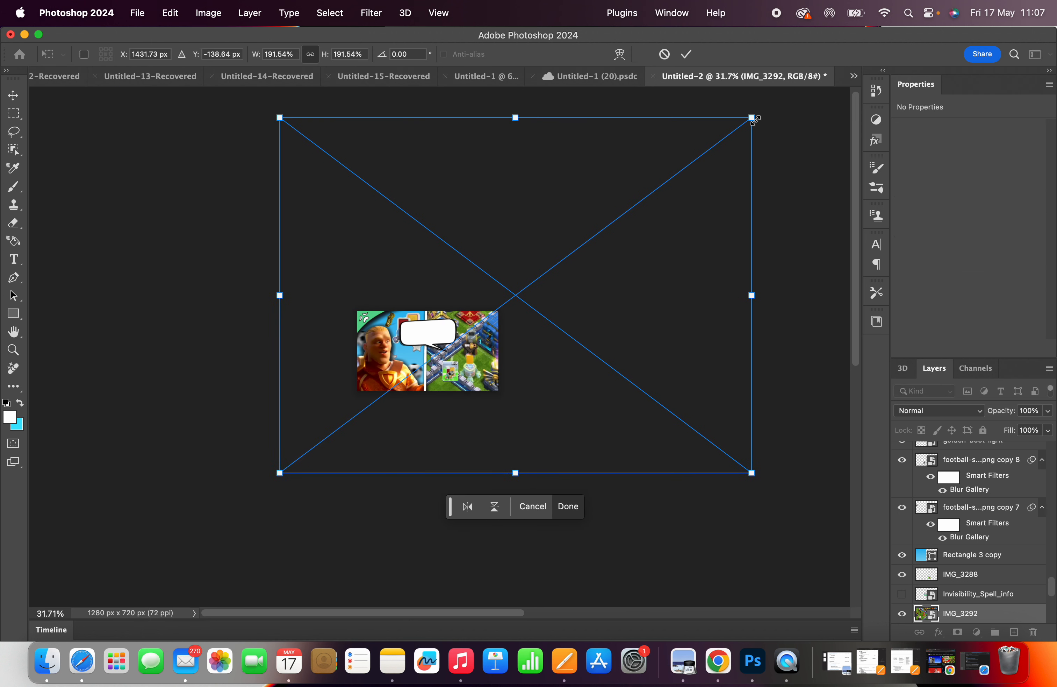
{"action": "left_click_drag", "start_coordinate": [752, 119], "coordinate": [697, 160]}
{"action": "left_click_drag", "start_coordinate": [529, 381], "coordinate": [550, 371]}
{"action": "left_click_drag", "start_coordinate": [550, 374], "coordinate": [547, 373]}
{"action": "key", "text": "Return"}
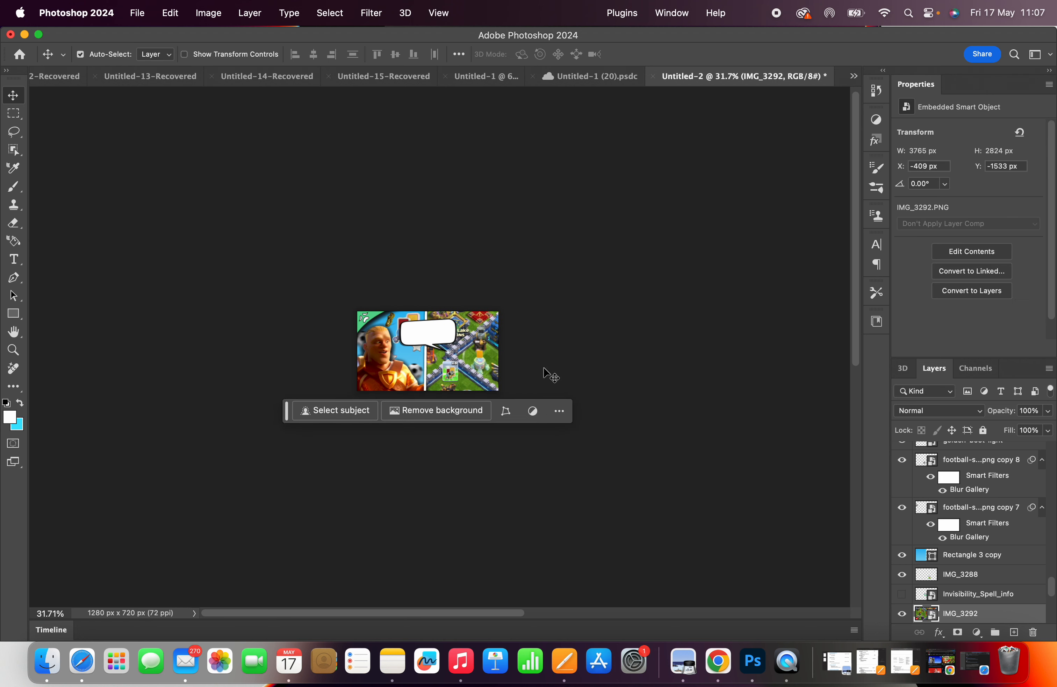
Step: Move the speech bubble towards the village half and distort it to about 496 by 274 px, tilted about -6.5°
{"action": "scroll", "coordinate": [544, 368], "scroll_direction": "up", "scroll_amount": 10}
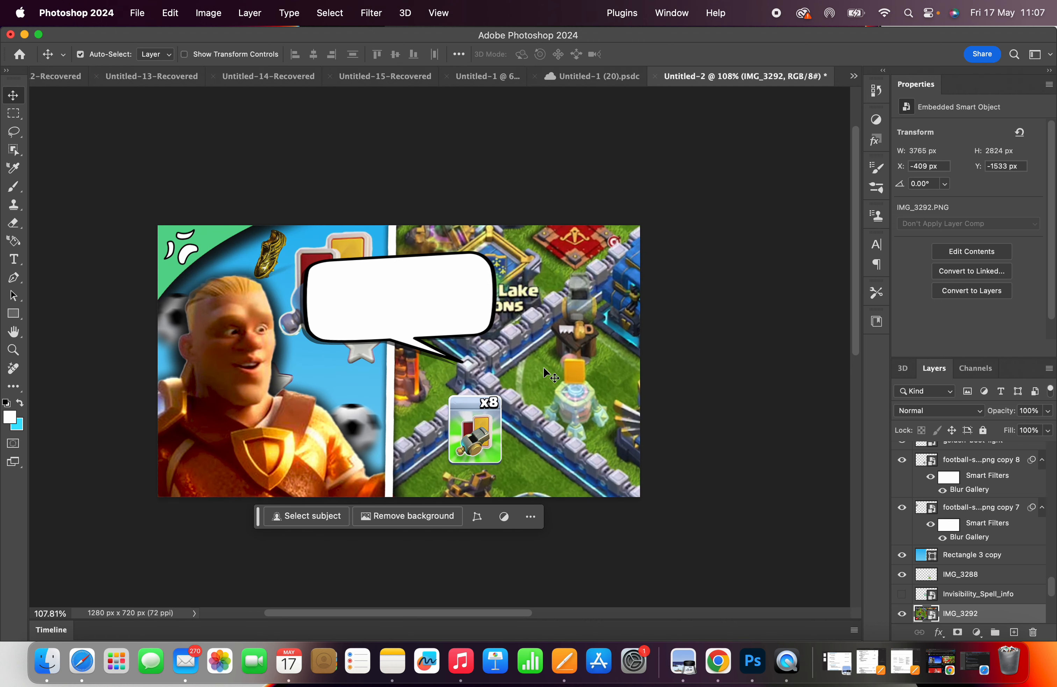
{"action": "left_click_drag", "start_coordinate": [359, 288], "coordinate": [412, 313]}
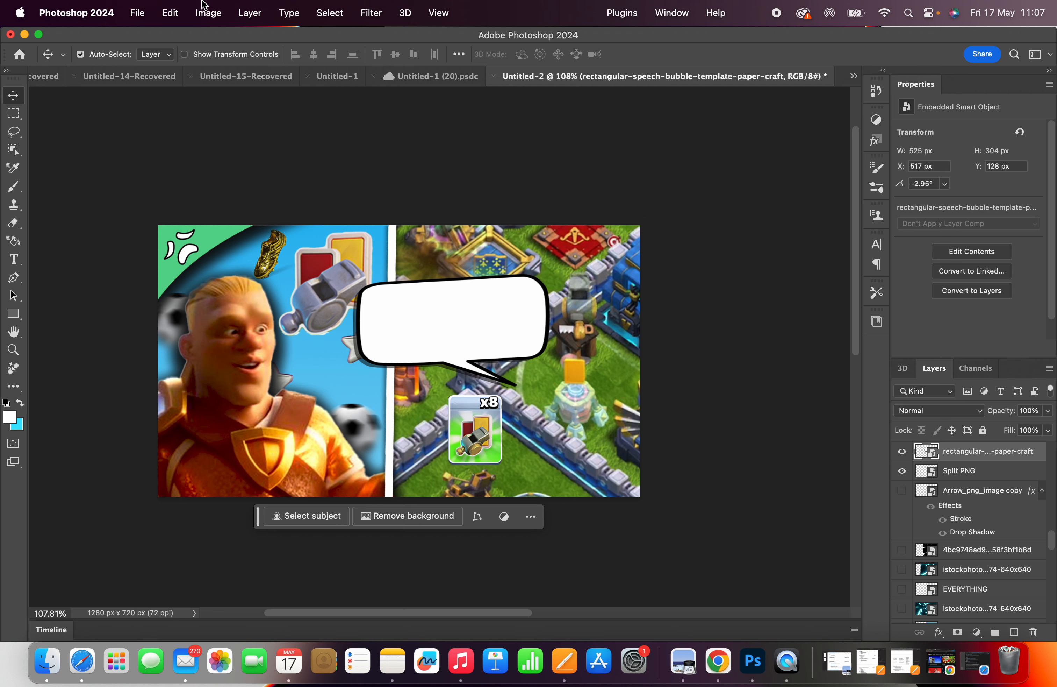
{"action": "left_click", "coordinate": [171, 13]}
{"action": "mouse_move", "coordinate": [192, 363]}
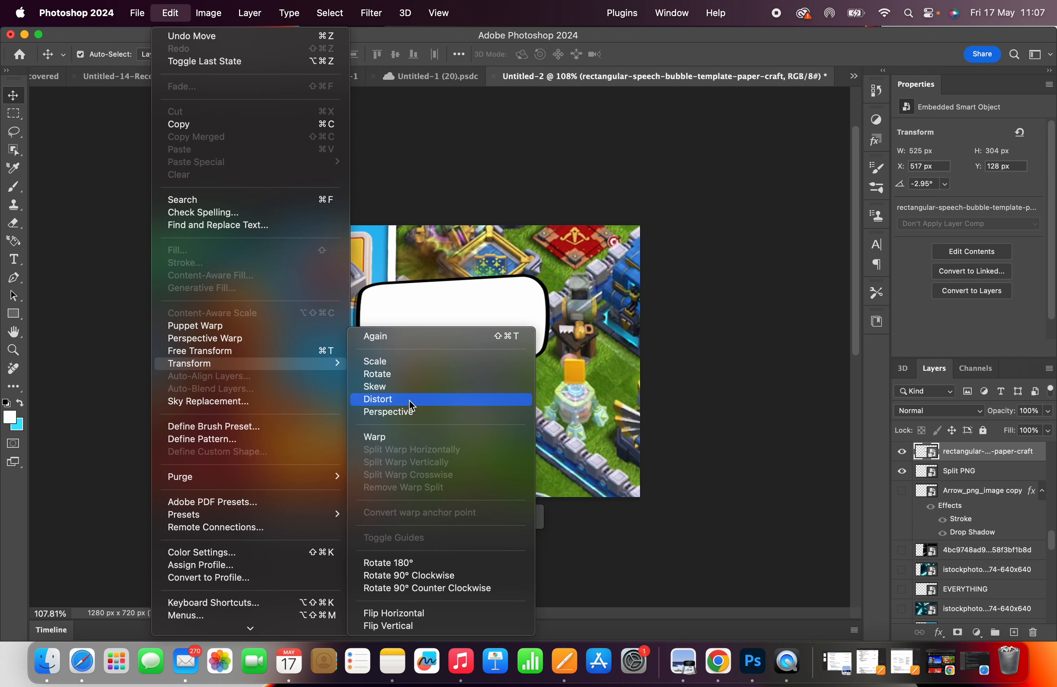
{"action": "left_click", "coordinate": [374, 402]}
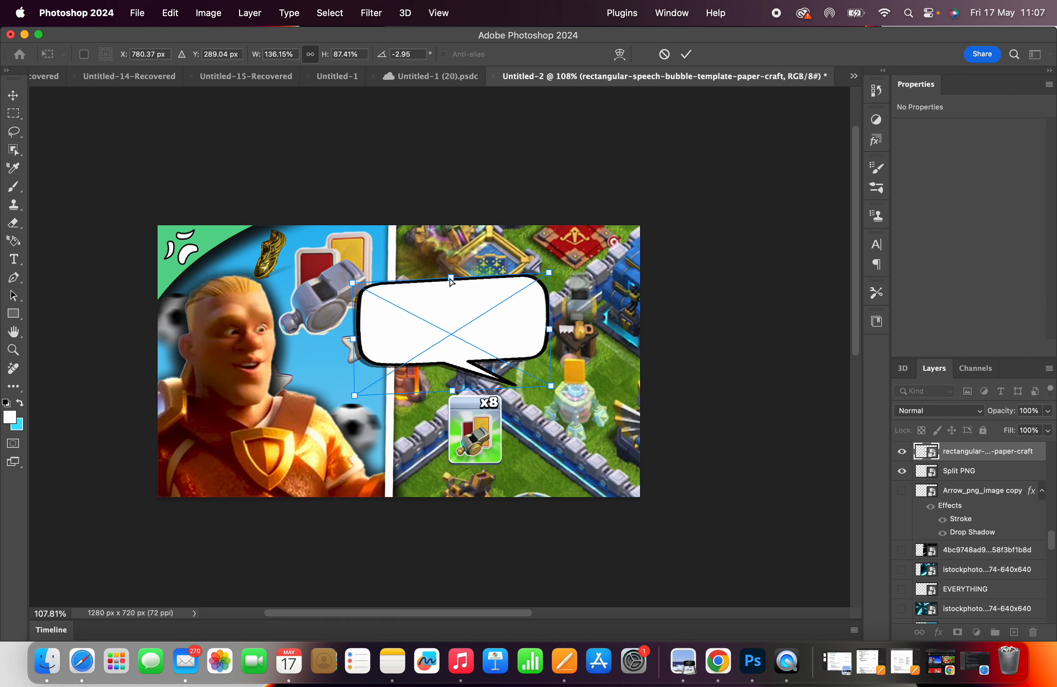
{"action": "left_click_drag", "start_coordinate": [450, 277], "coordinate": [451, 293]}
{"action": "left_click_drag", "start_coordinate": [360, 356], "coordinate": [410, 321]}
{"action": "key", "text": "Return"}
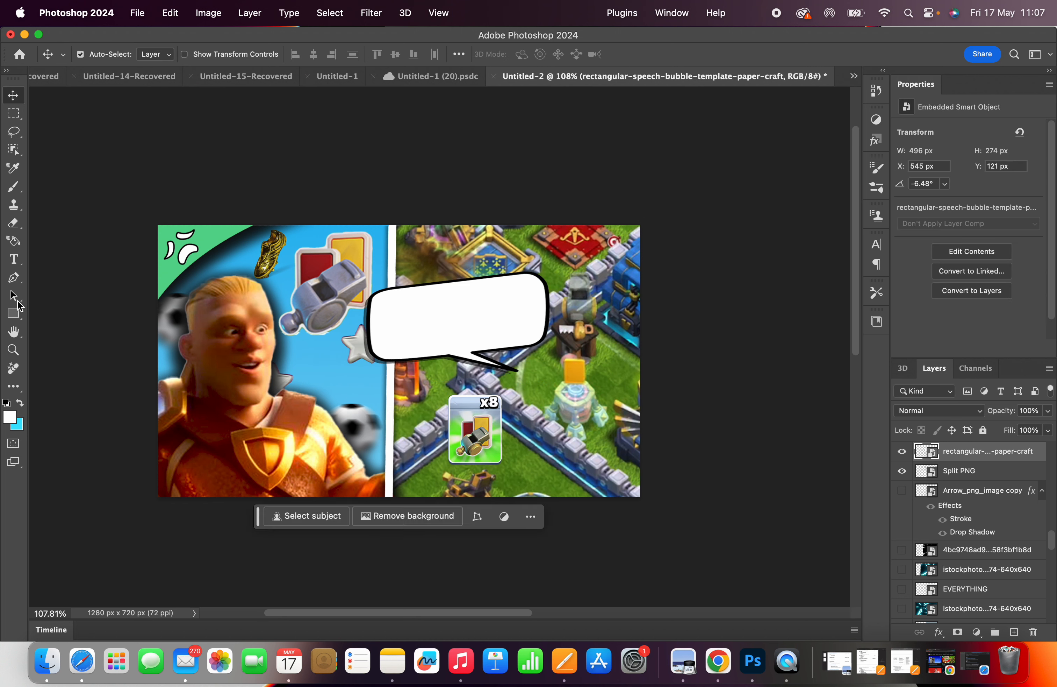
Step: Add the white text YOUR in 100 pt Space Comics across the lower middle of the canvas
{"action": "left_click", "coordinate": [13, 260]}
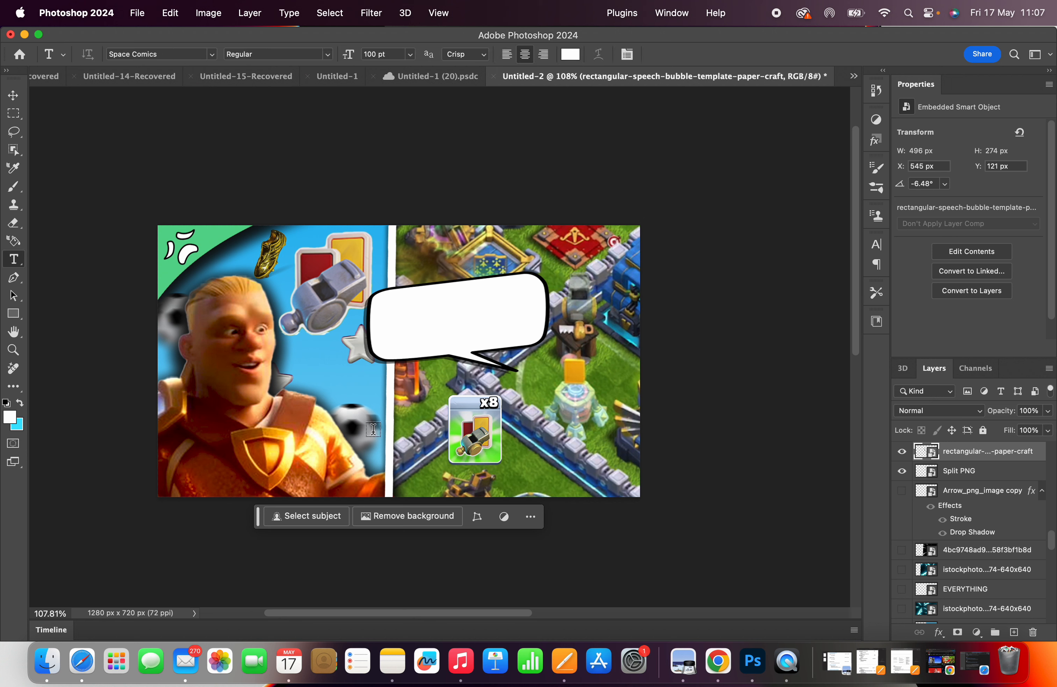
{"action": "left_click", "coordinate": [423, 442]}
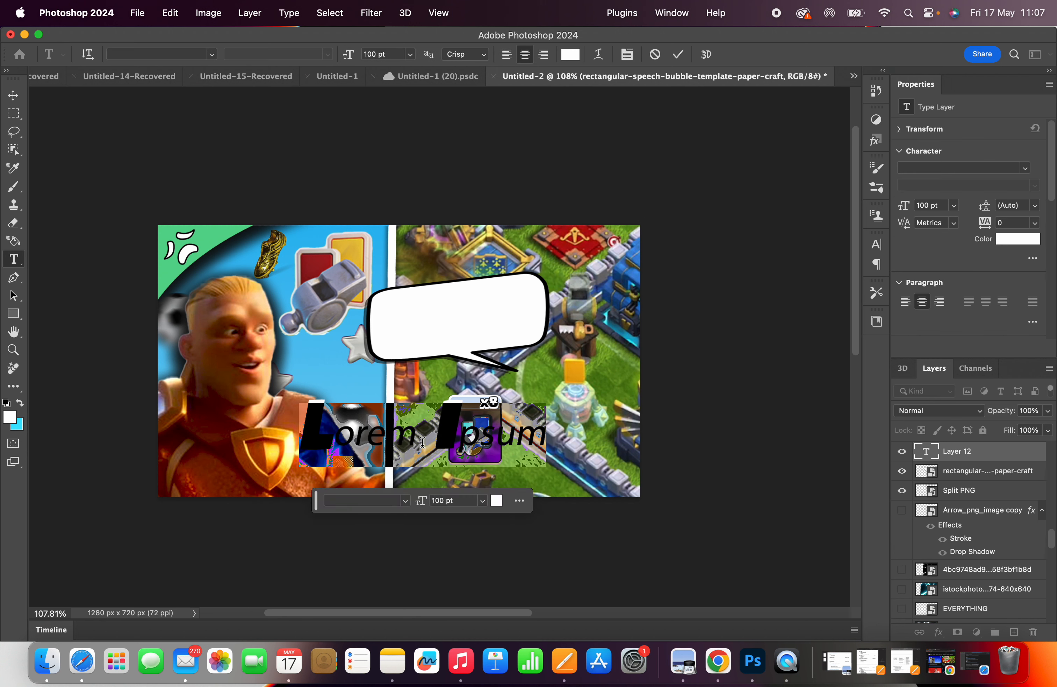
{"action": "type", "text": "YOUR"}
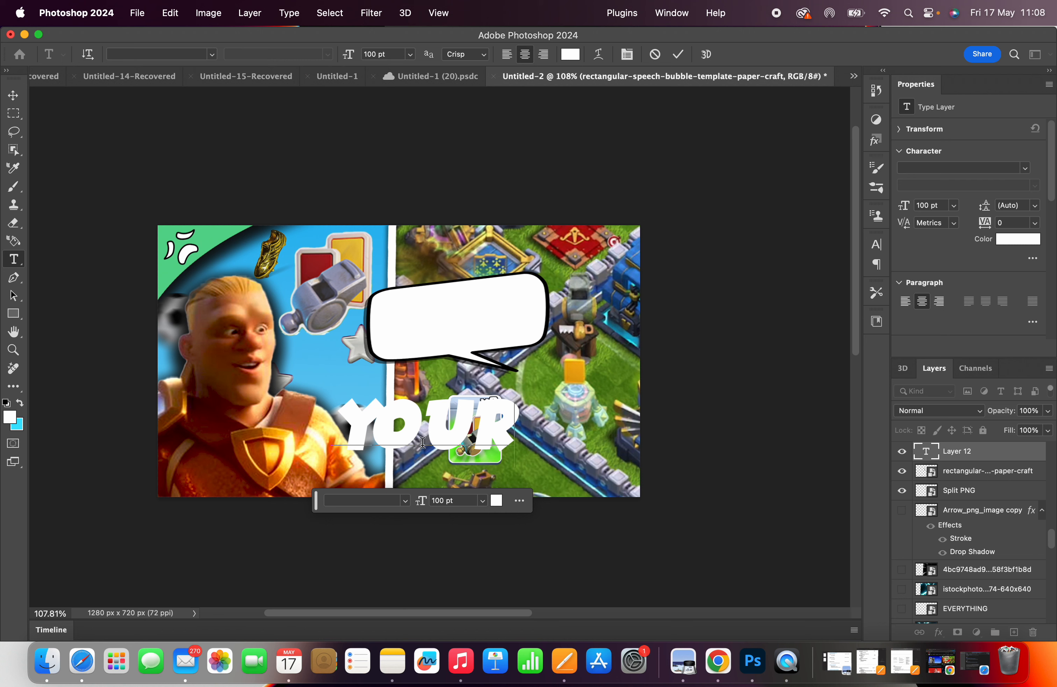
Step: Give the YOUR text a black stroke with no drop shadow and convert its layer to a smart object
{"action": "right_click", "coordinate": [976, 448]}
{"action": "left_click", "coordinate": [915, 456]}
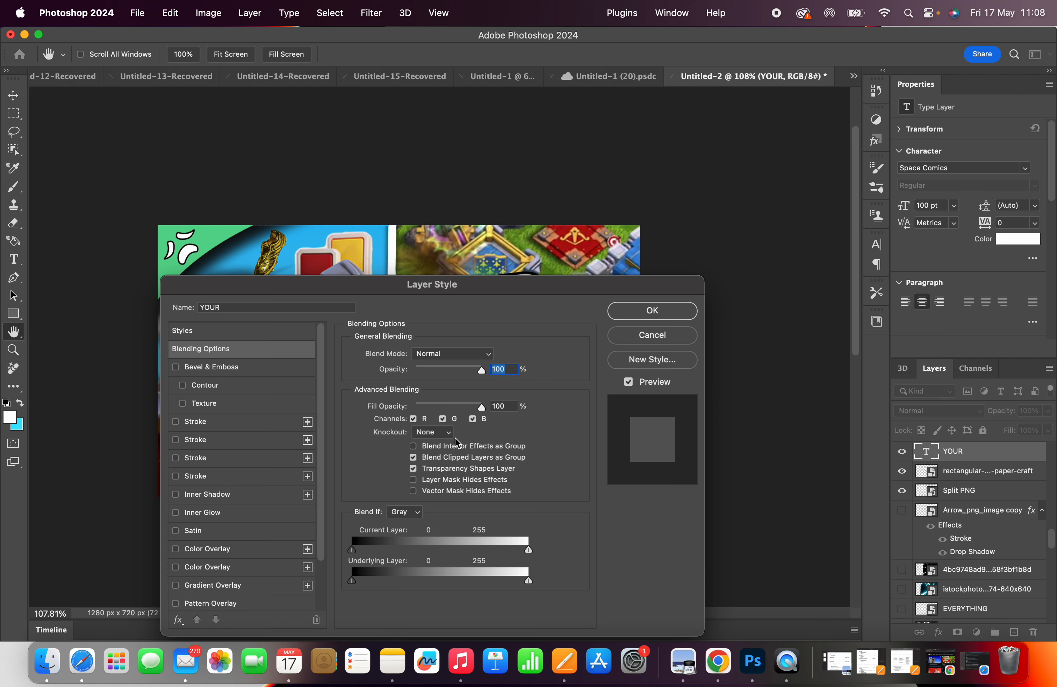
{"action": "scroll", "coordinate": [253, 515], "scroll_direction": "down", "scroll_amount": 3}
{"action": "left_click", "coordinate": [217, 602]}
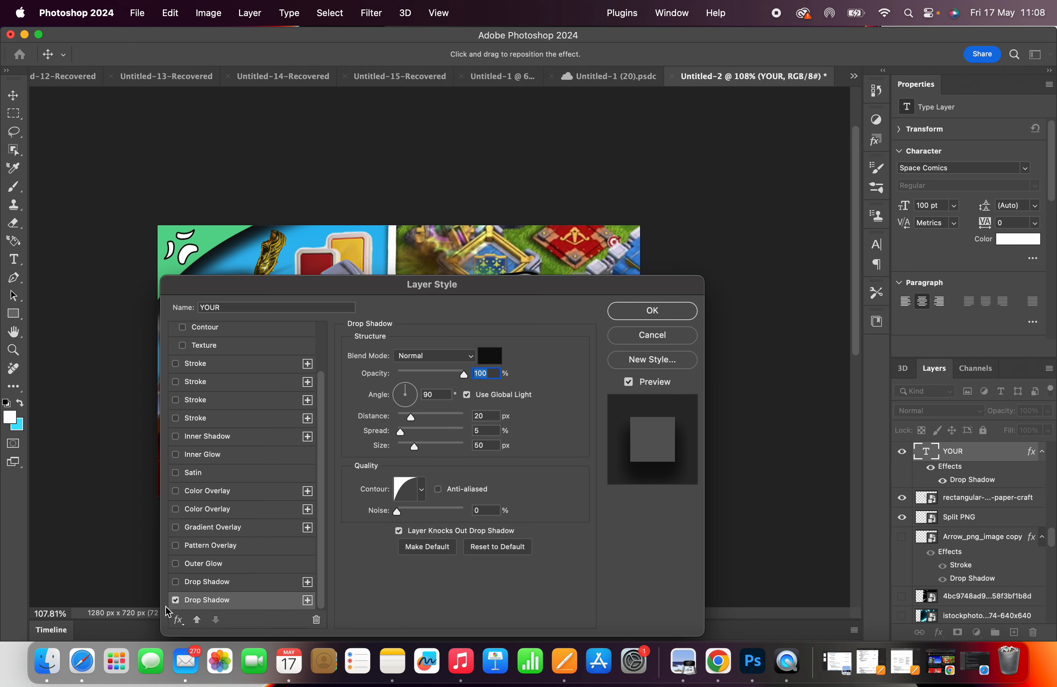
{"action": "left_click", "coordinate": [180, 601]}
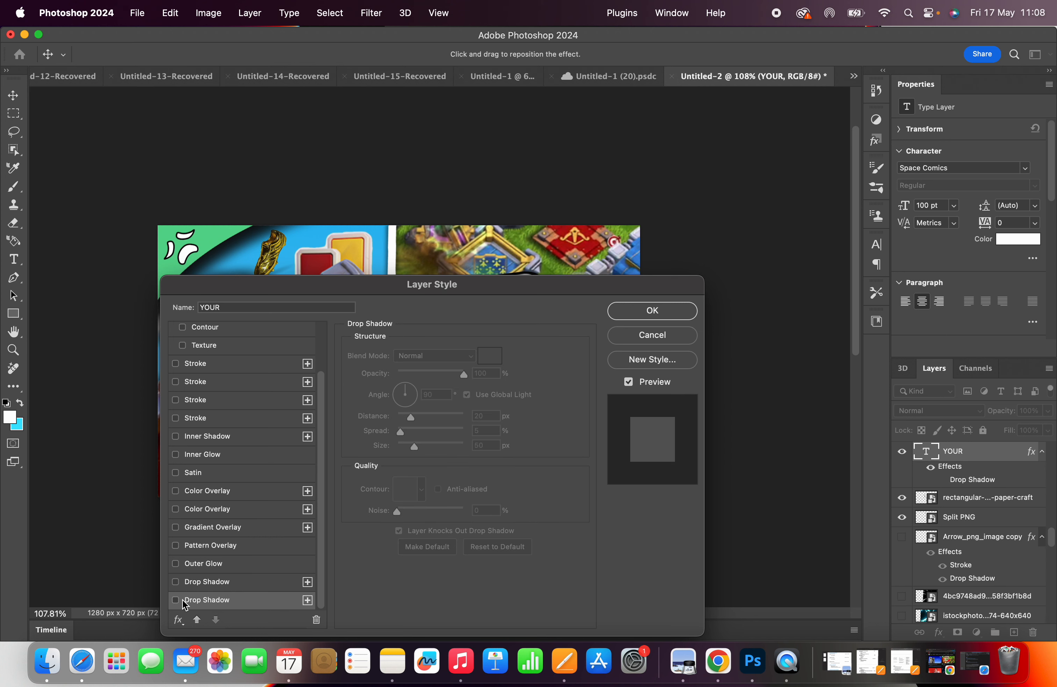
{"action": "left_click", "coordinate": [176, 400]}
{"action": "left_click", "coordinate": [634, 309]}
Step: Distort YOUR to about 253 by 140 px with a tilt matching the speech bubble and place it inside the bubble
{"action": "left_click", "coordinate": [170, 12]}
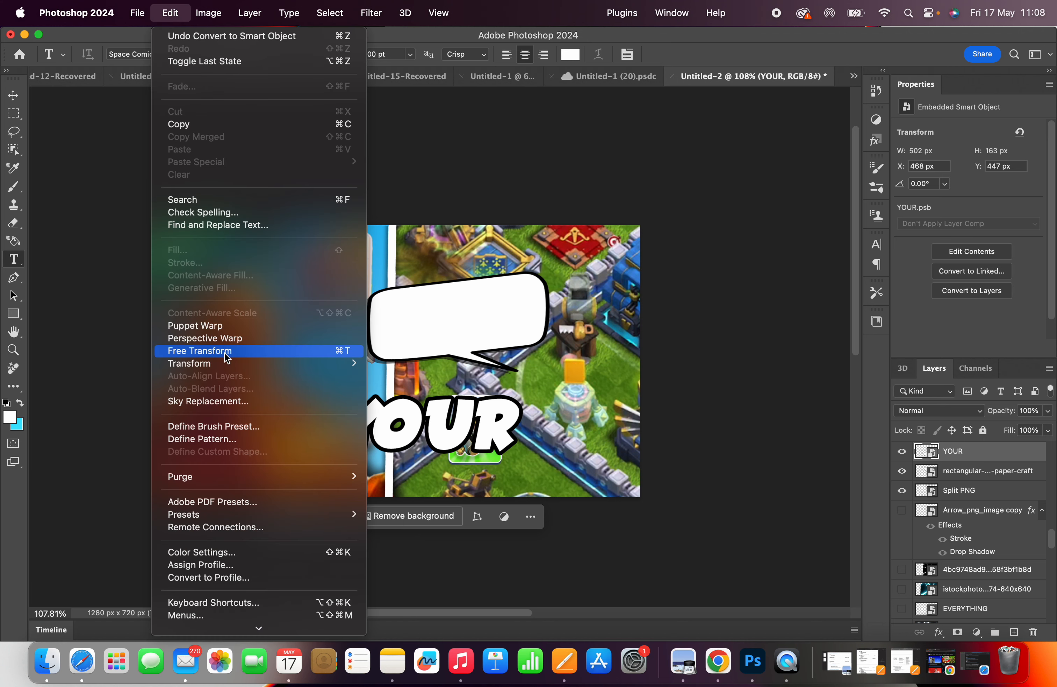
{"action": "left_click", "coordinate": [387, 398]}
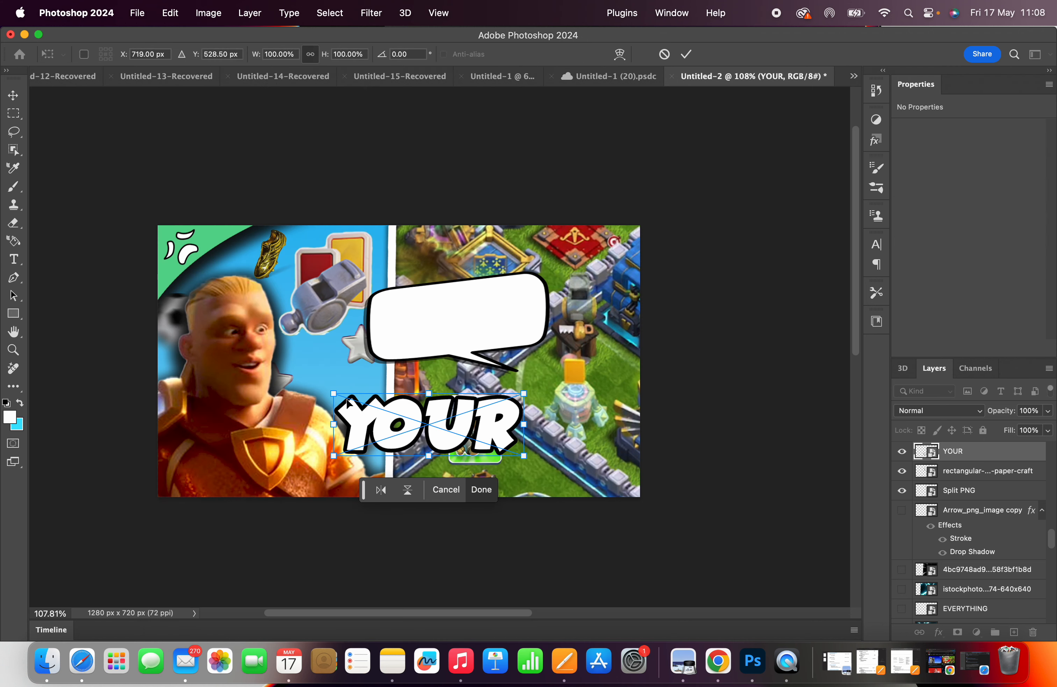
{"action": "left_click_drag", "start_coordinate": [334, 424], "coordinate": [395, 321]}
{"action": "left_click_drag", "start_coordinate": [460, 284], "coordinate": [460, 303]}
{"action": "left_click_drag", "start_coordinate": [402, 334], "coordinate": [466, 304]}
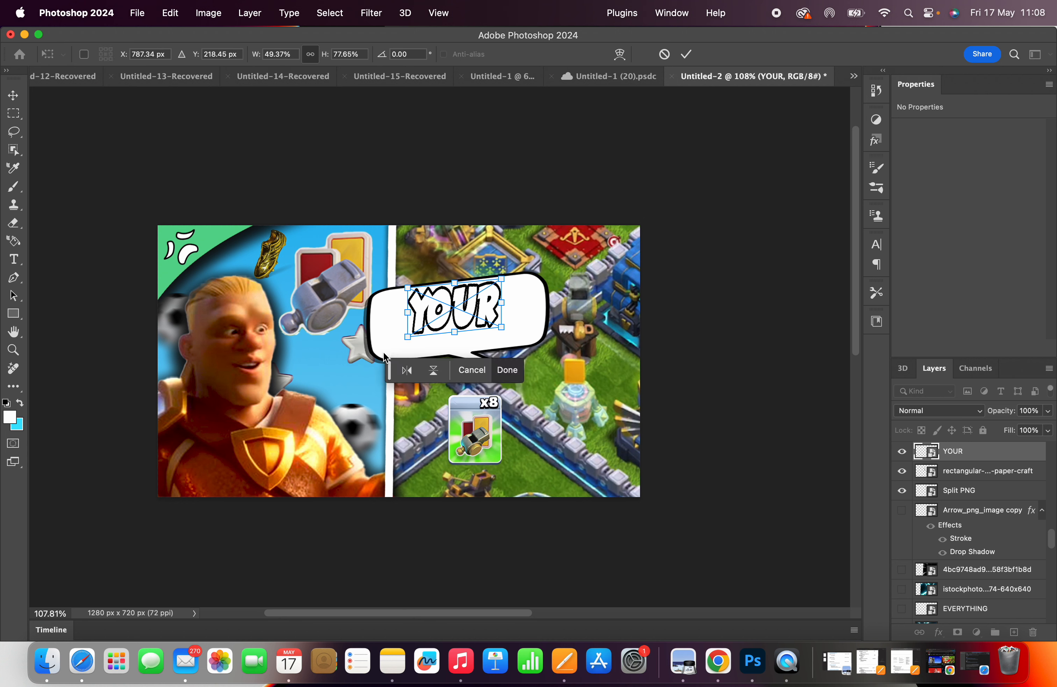
{"action": "left_click_drag", "start_coordinate": [405, 336], "coordinate": [406, 320]}
{"action": "left_click_drag", "start_coordinate": [453, 285], "coordinate": [454, 291]}
{"action": "key", "text": "Return"}
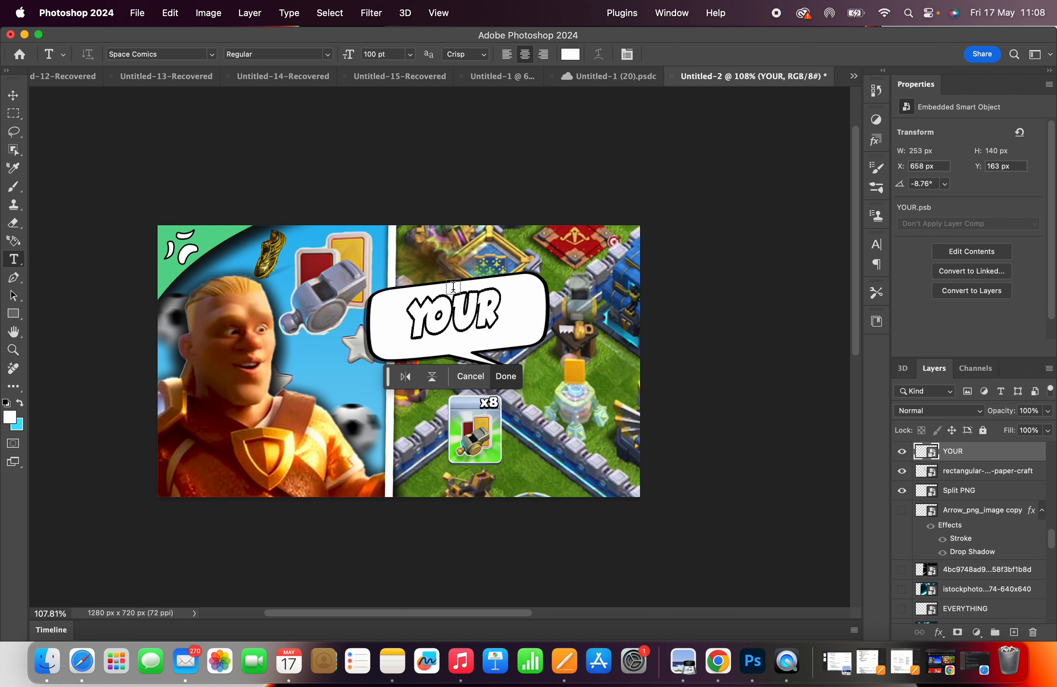
{"action": "left_click", "coordinate": [13, 96]}
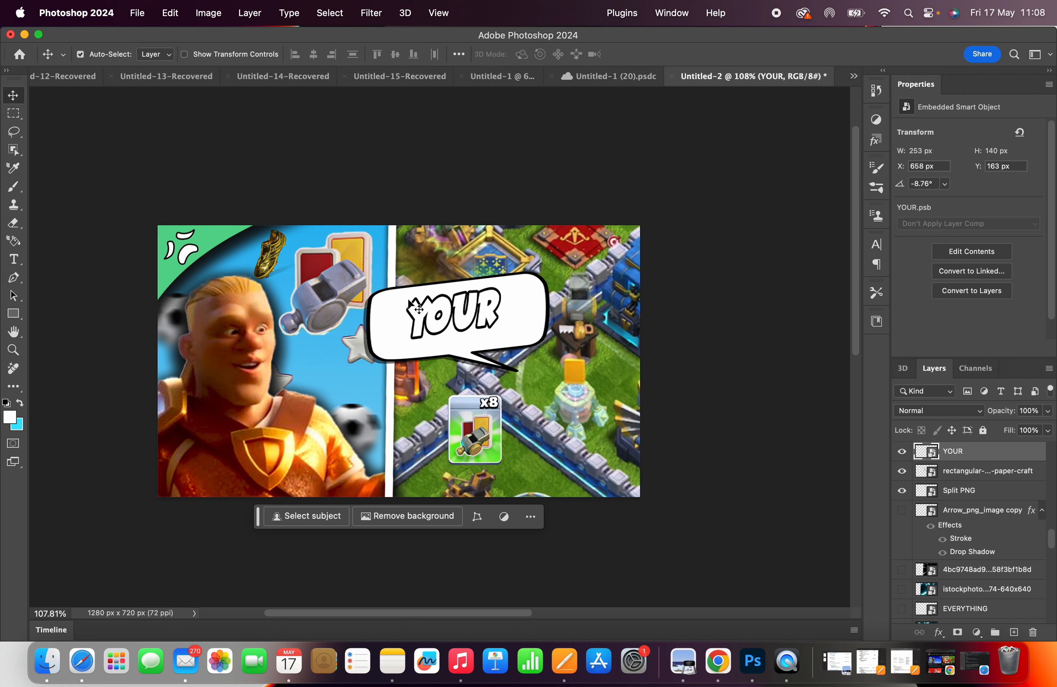
{"action": "left_click", "coordinate": [401, 293]}
{"action": "left_click", "coordinate": [185, 14]}
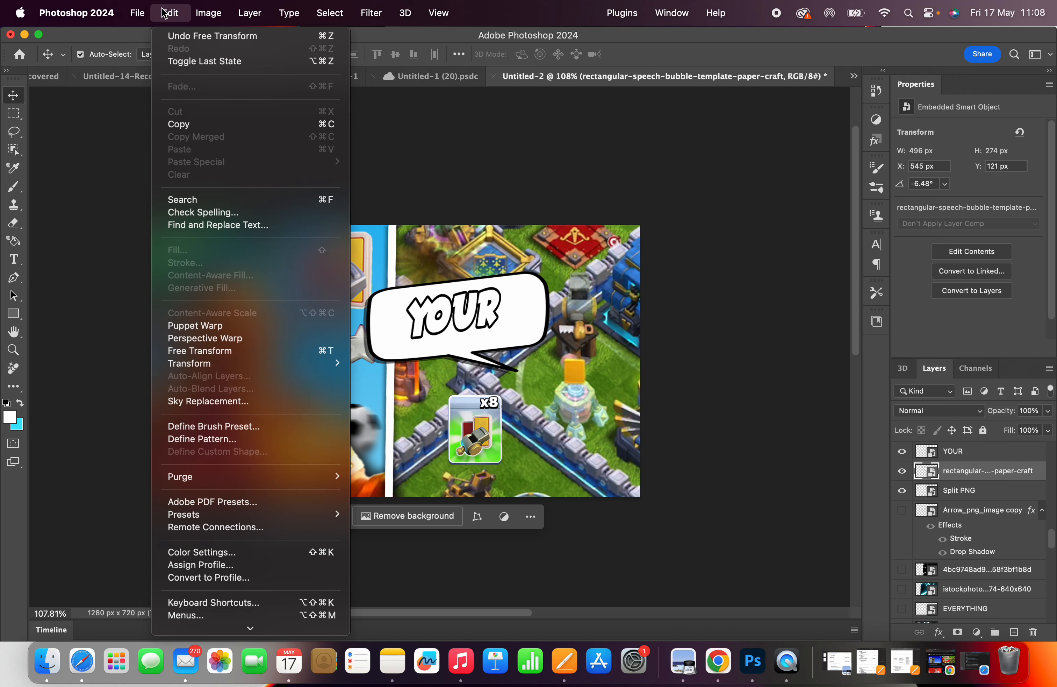
{"action": "mouse_move", "coordinate": [214, 363]}
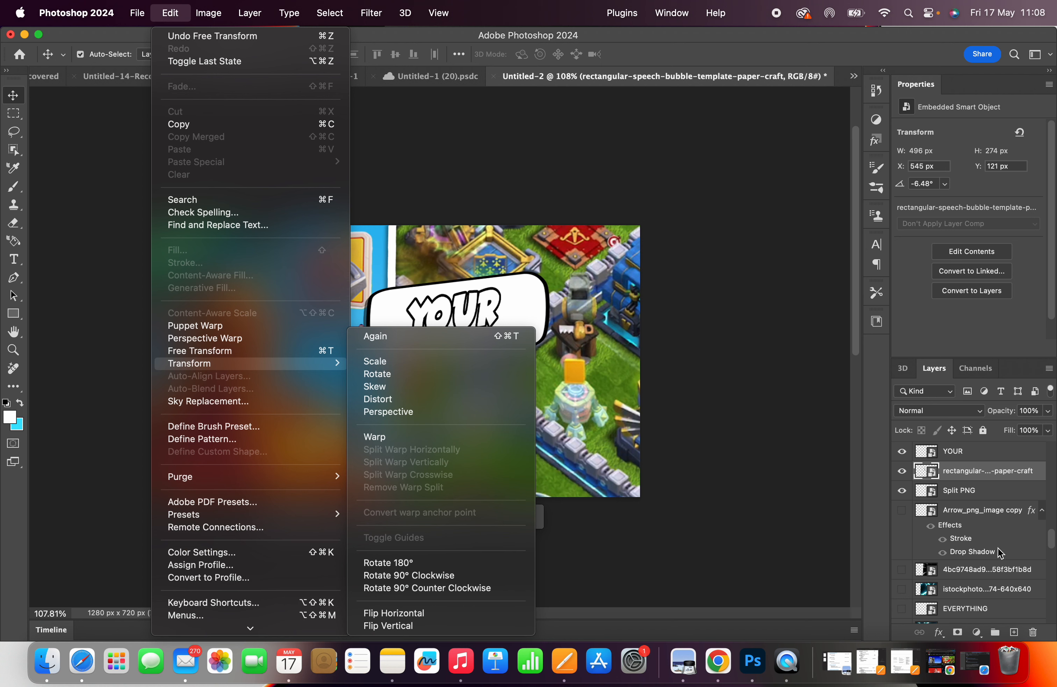
{"action": "left_click", "coordinate": [986, 479]}
Step: Hide the YOUR text layer inside the speech bubble
{"action": "left_click", "coordinate": [978, 453]}
{"action": "left_click", "coordinate": [902, 451]}
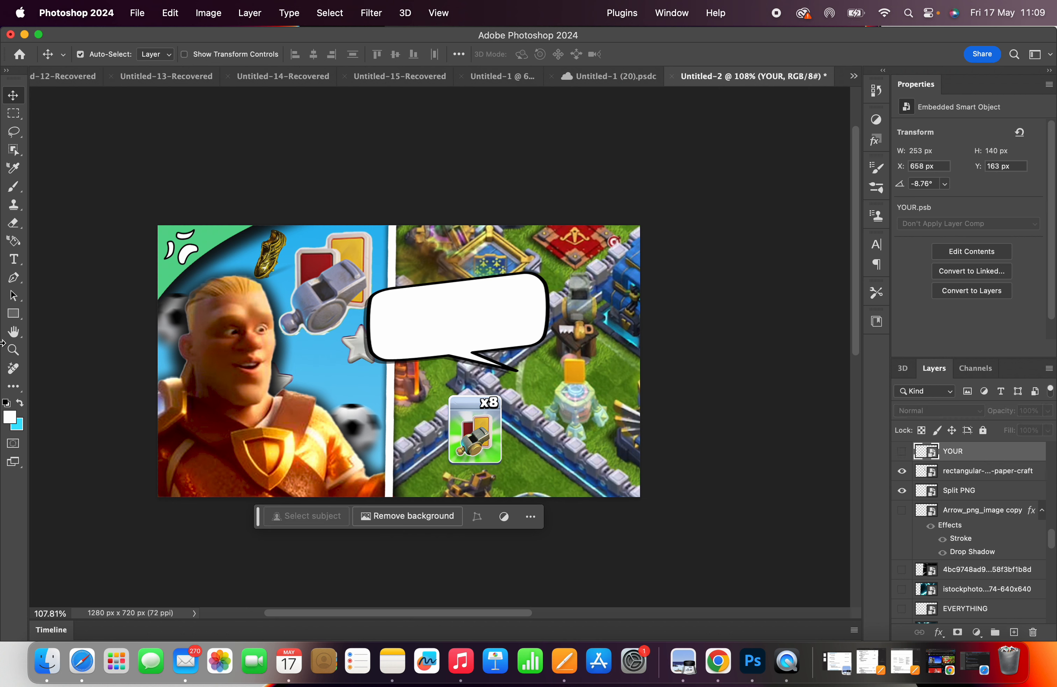
Step: Add the white text YOUR in 50 pt Space Comics over the card in the lower middle of the canvas
{"action": "left_click", "coordinate": [18, 262]}
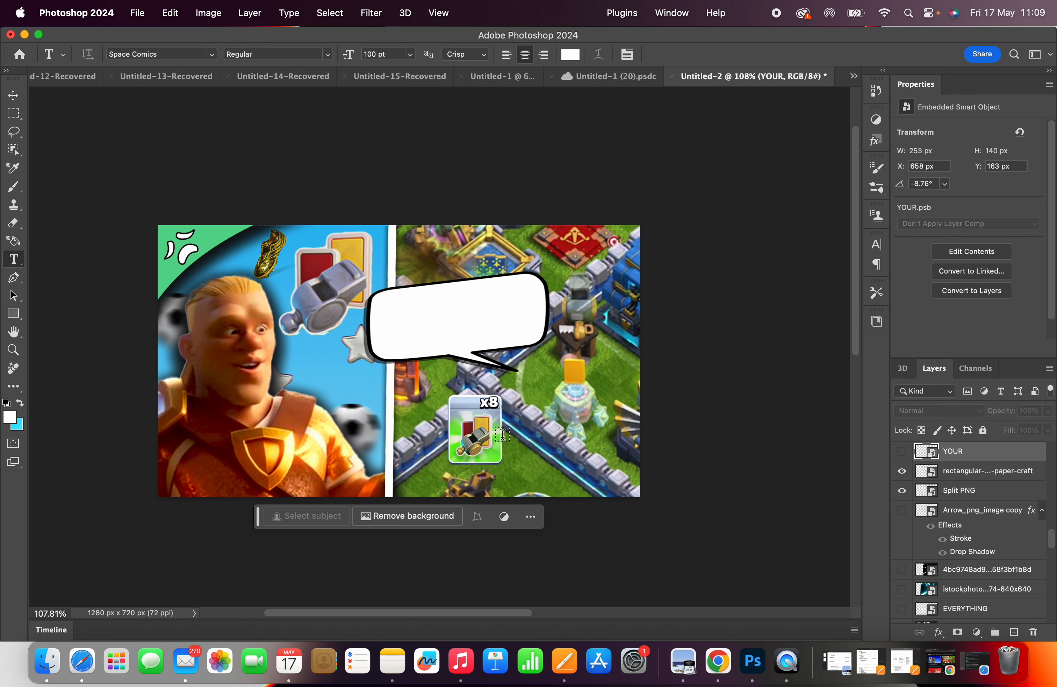
{"action": "left_click", "coordinate": [446, 414]}
{"action": "type", "text": "YOUR"}
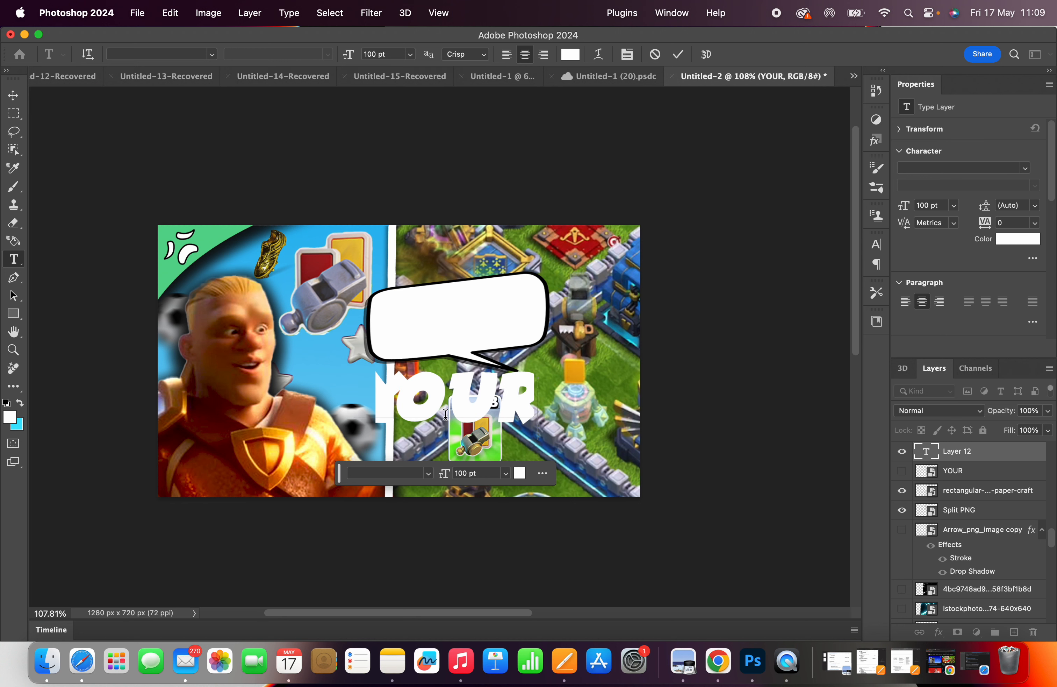
{"action": "left_click_drag", "start_coordinate": [382, 391], "coordinate": [530, 392]}
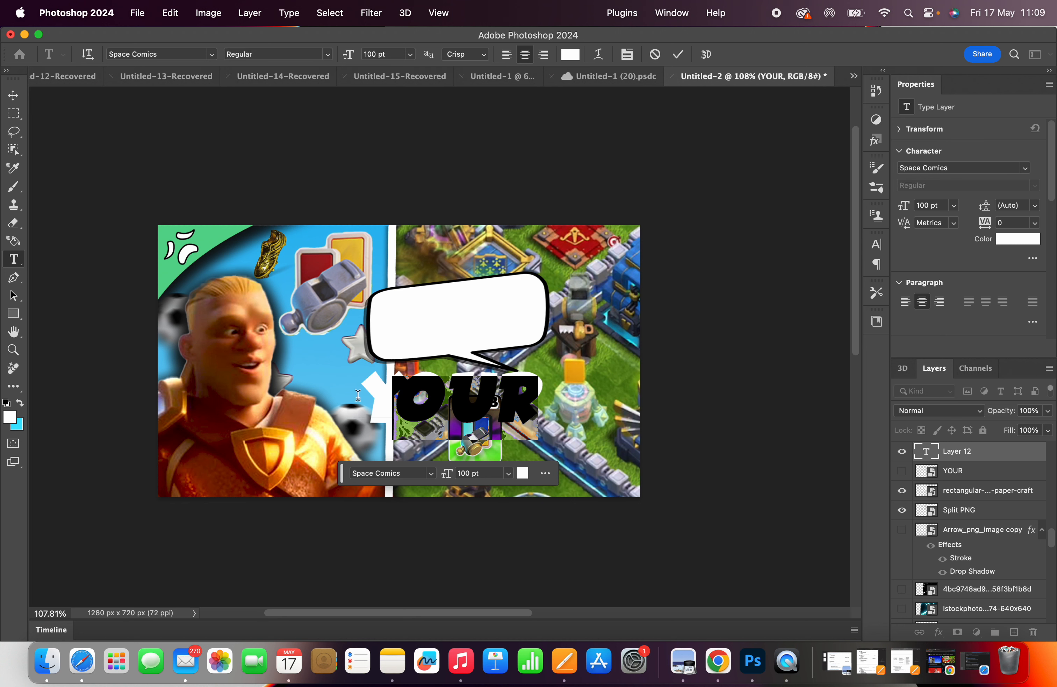
{"action": "left_click_drag", "start_coordinate": [371, 398], "coordinate": [578, 401]}
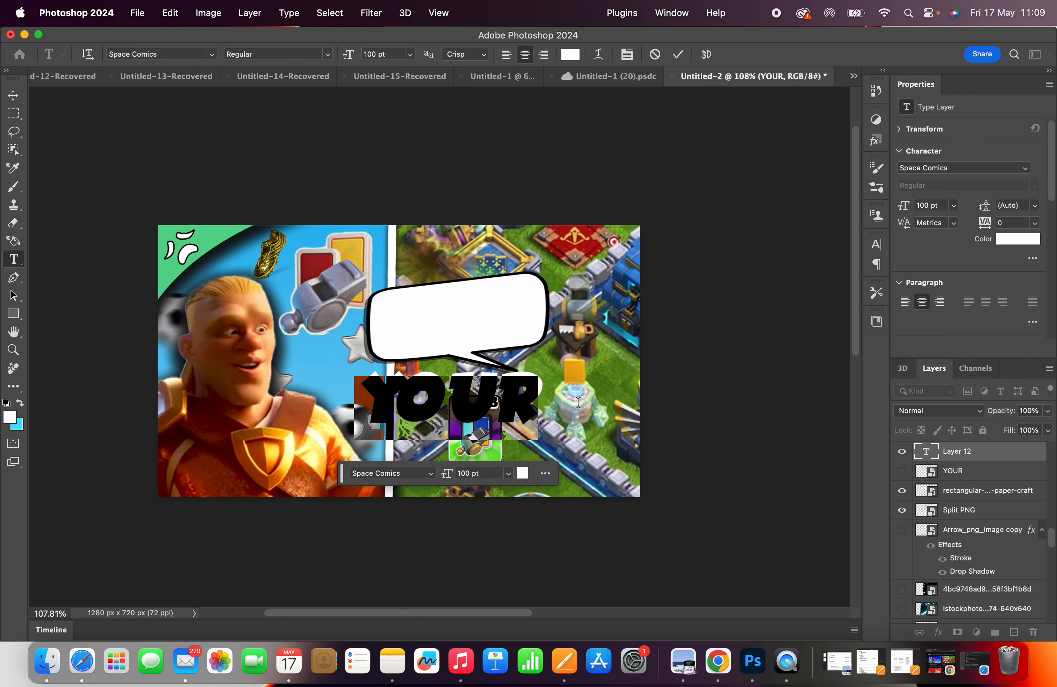
{"action": "left_click", "coordinate": [480, 467]}
{"action": "type", "text": "50"}
{"action": "key", "text": "Return"}
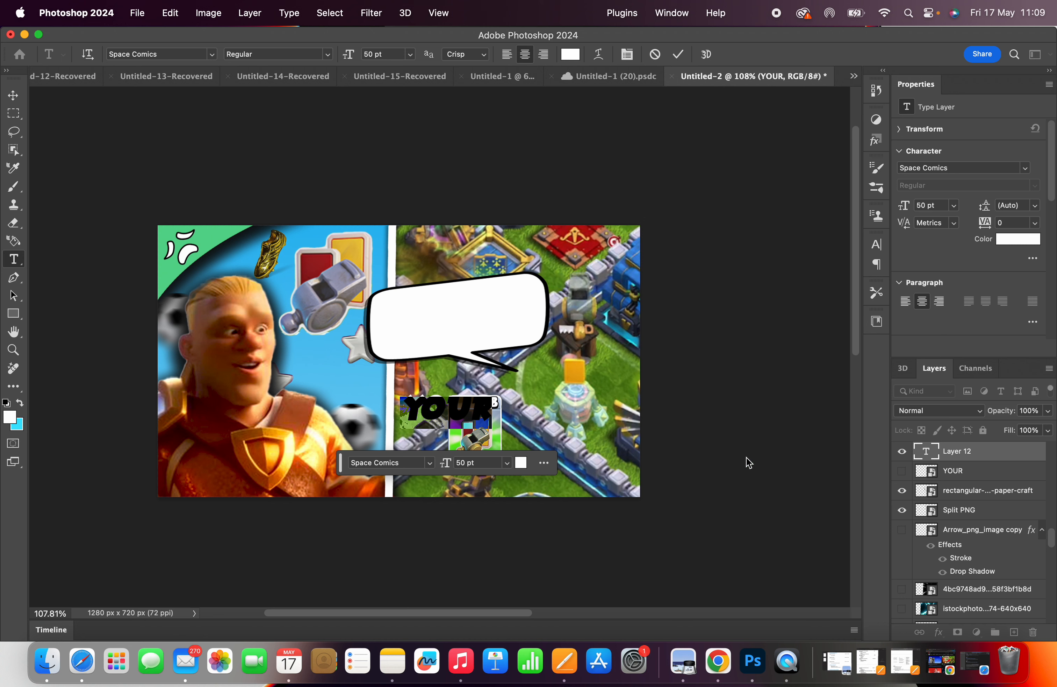
Step: Apply a black stroke layer style to the new YOUR text
{"action": "left_click", "coordinate": [998, 453]}
{"action": "right_click", "coordinate": [996, 450]}
{"action": "left_click", "coordinate": [969, 457]}
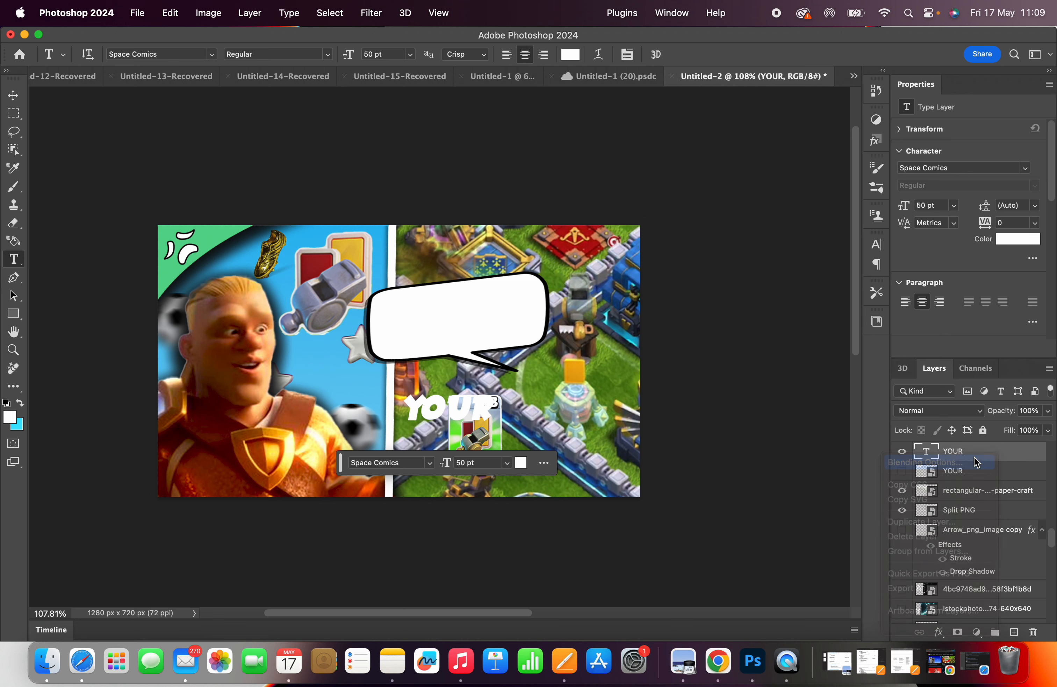
{"action": "scroll", "coordinate": [261, 511], "scroll_direction": "down", "scroll_amount": 3}
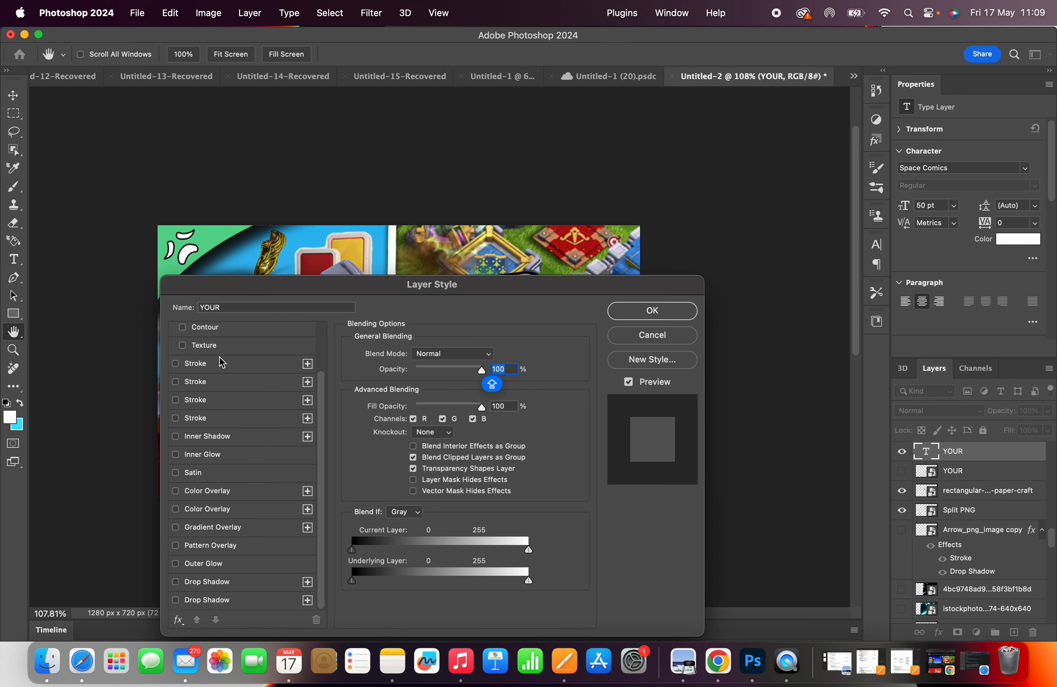
{"action": "left_click", "coordinate": [218, 380]}
{"action": "left_click", "coordinate": [180, 383]}
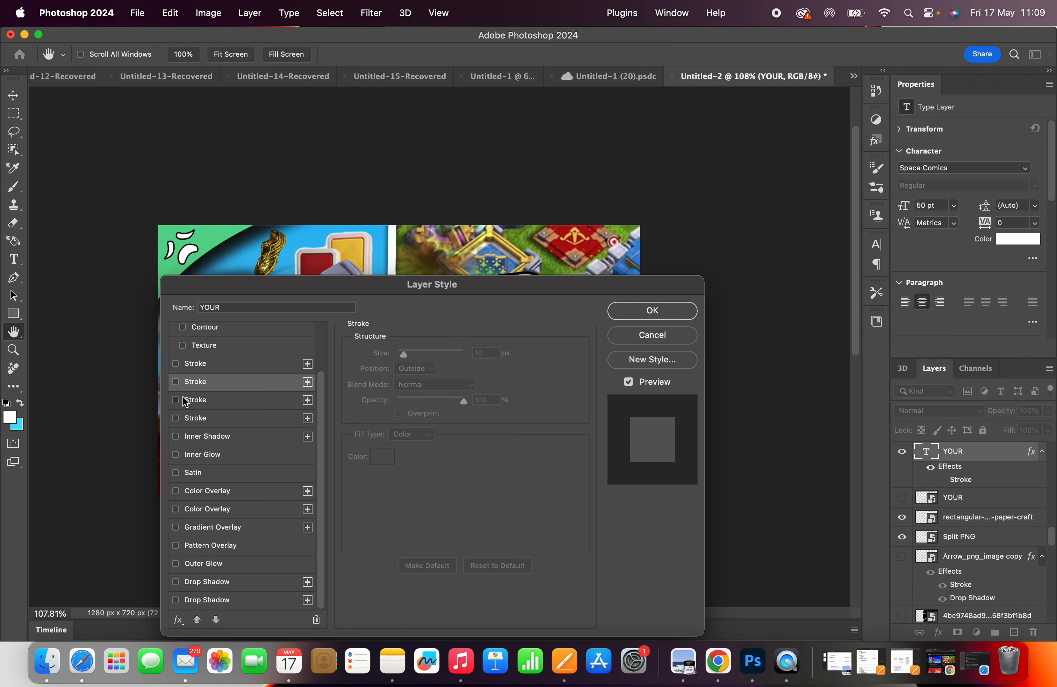
{"action": "left_click", "coordinate": [176, 400]}
{"action": "left_click", "coordinate": [689, 307]}
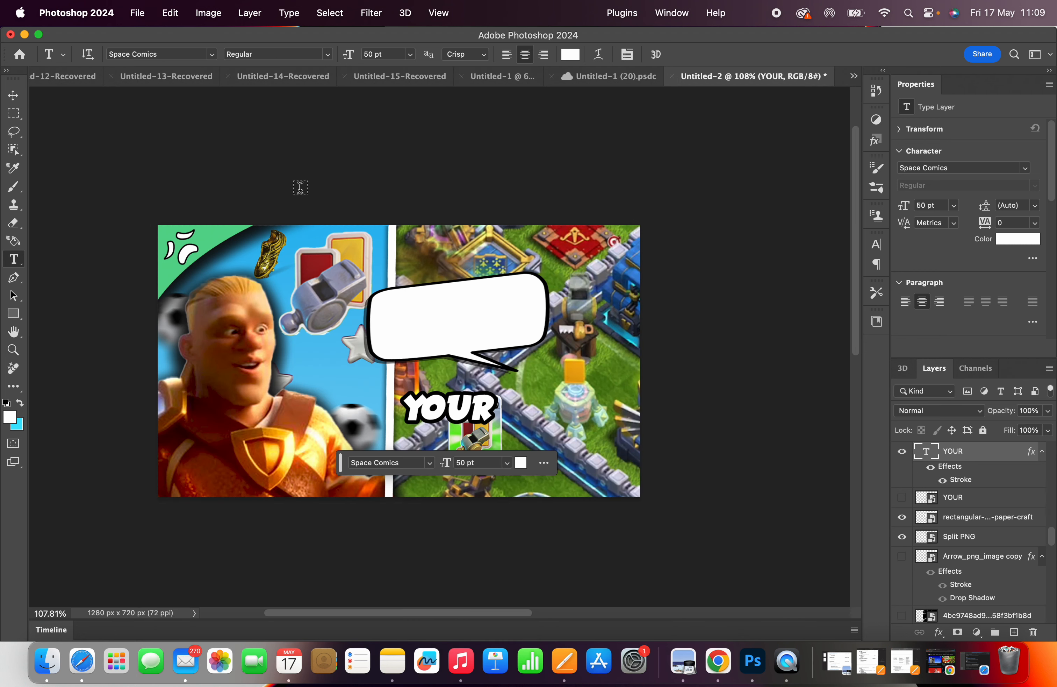
Step: Convert the stroked YOUR text layer to a smart object
{"action": "left_click", "coordinate": [170, 13]}
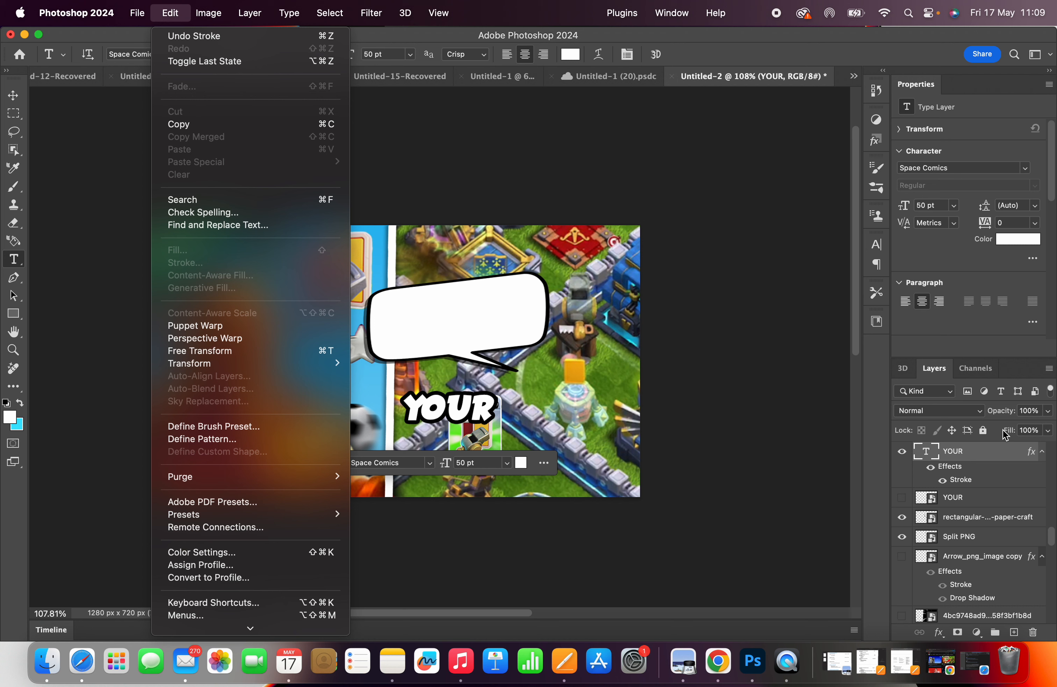
{"action": "left_click", "coordinate": [999, 457]}
{"action": "right_click", "coordinate": [999, 457]}
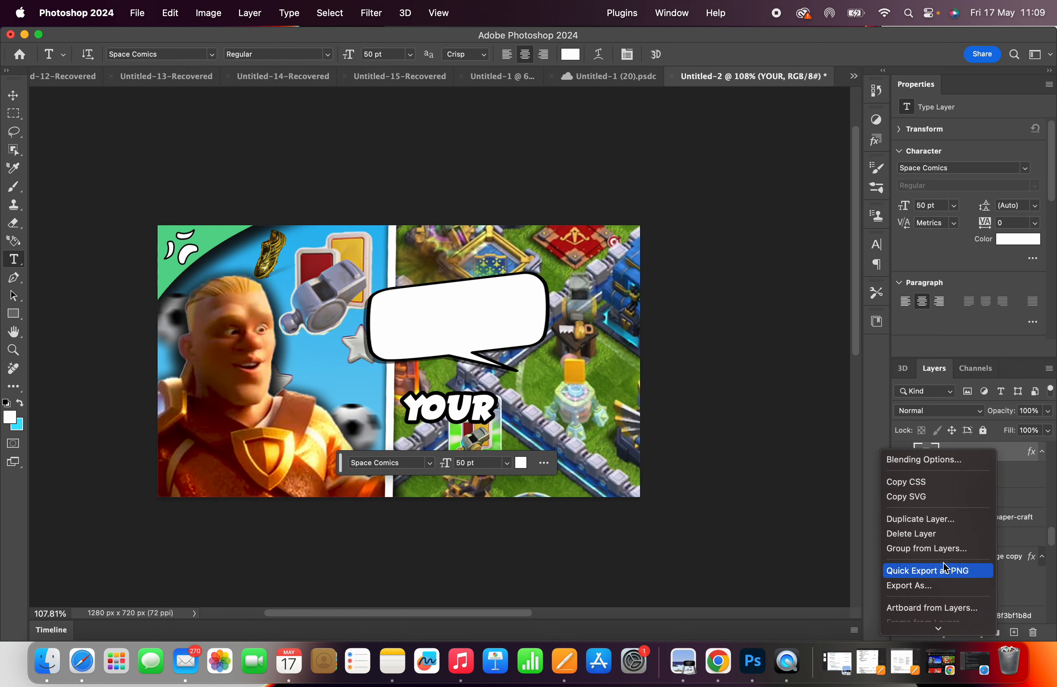
{"action": "mouse_move", "coordinate": [952, 627]}
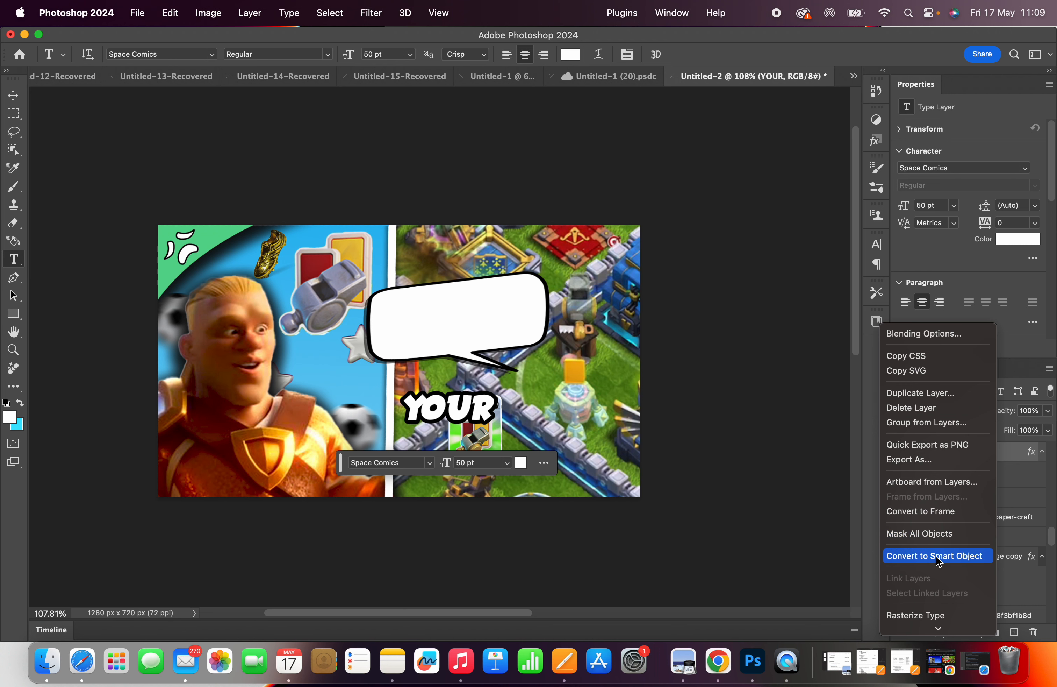
{"action": "left_click", "coordinate": [938, 556]}
Step: Distort YOUR to about 257 by 127 px with a tilt of about -6.75° and move it into the speech bubble
{"action": "left_click", "coordinate": [169, 11]}
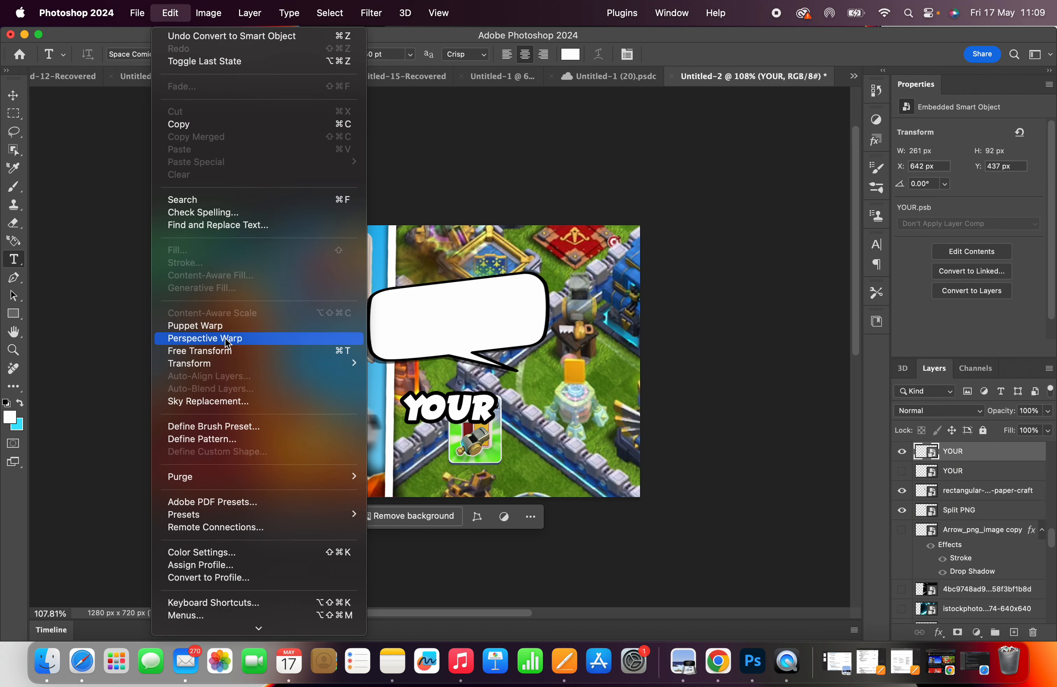
{"action": "mouse_move", "coordinate": [229, 364]}
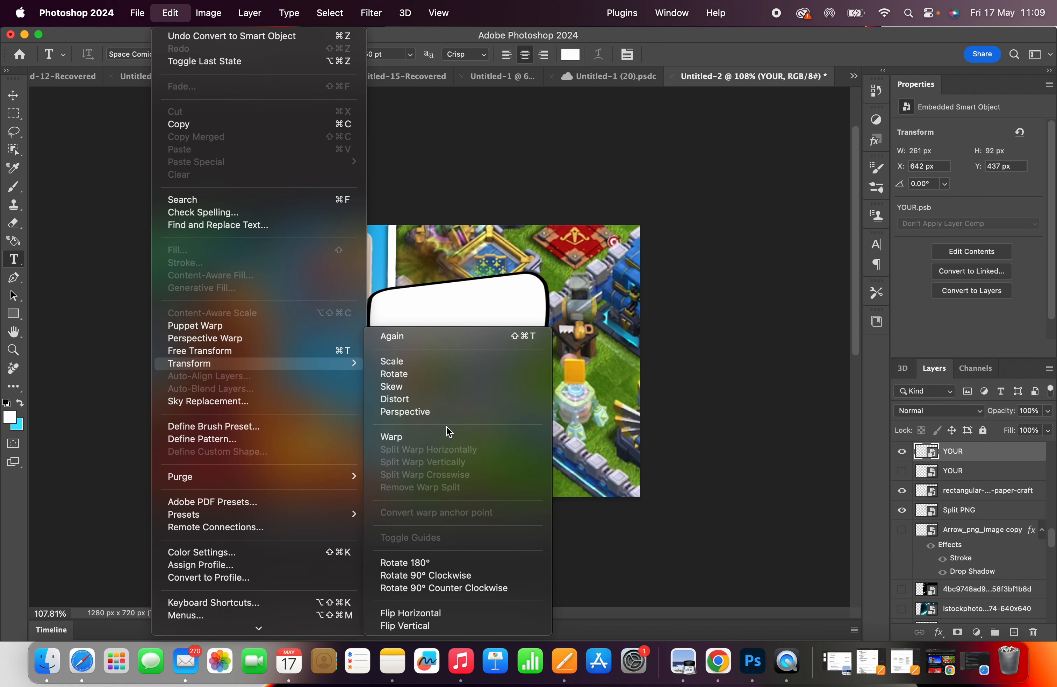
{"action": "left_click", "coordinate": [433, 401]}
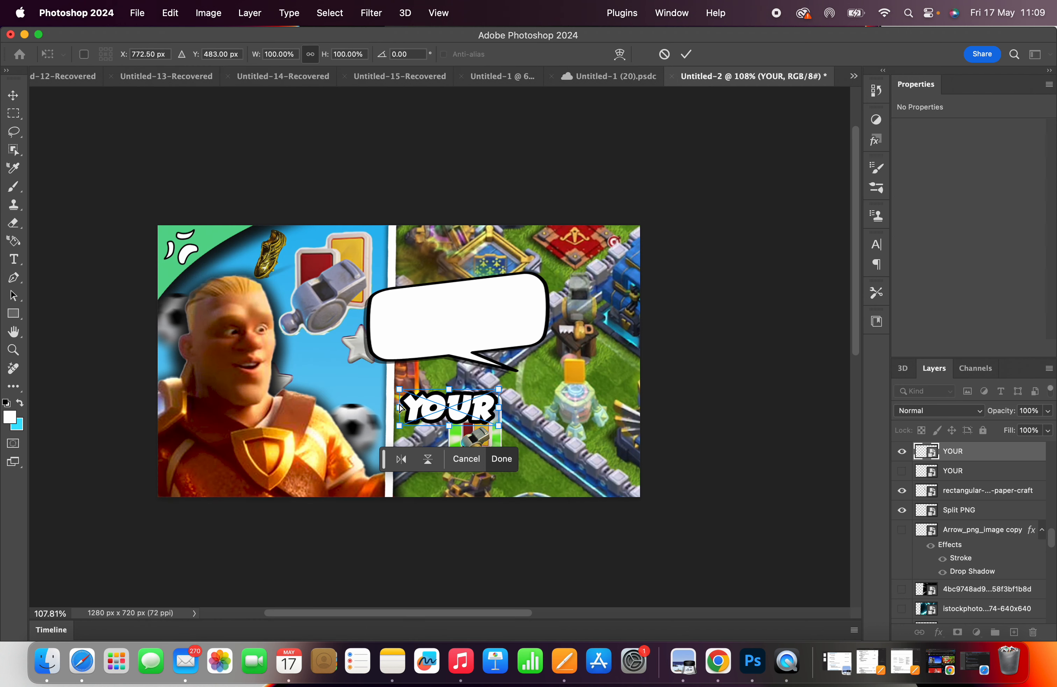
{"action": "left_click_drag", "start_coordinate": [400, 407], "coordinate": [403, 419]}
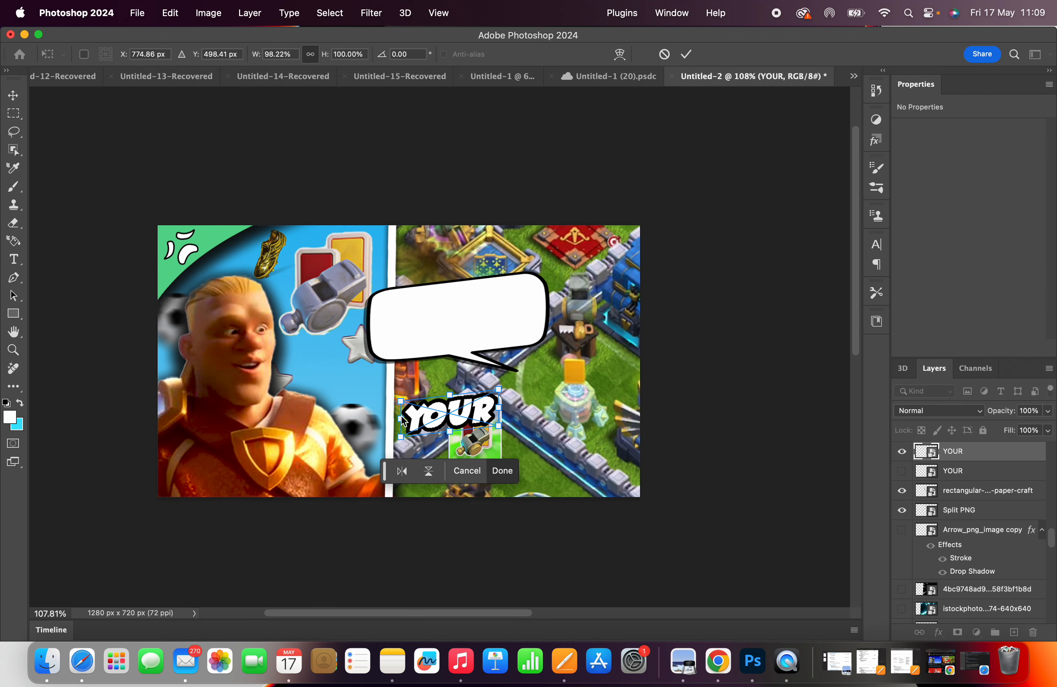
{"action": "key", "text": "Return"}
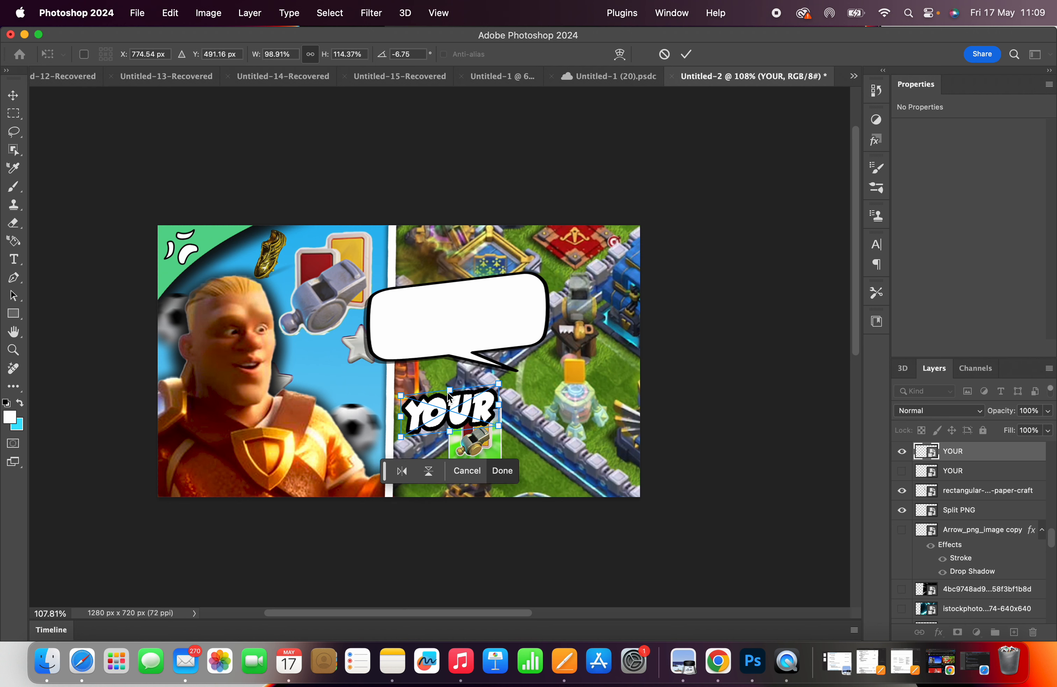
{"action": "key", "text": "t"}
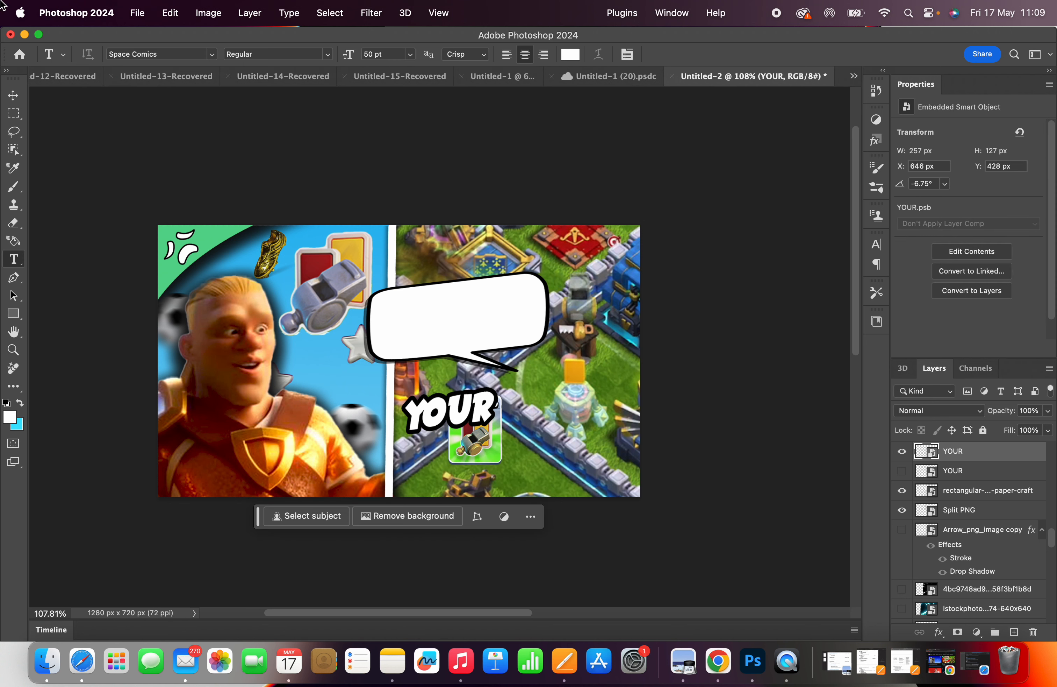
{"action": "left_click", "coordinate": [16, 93]}
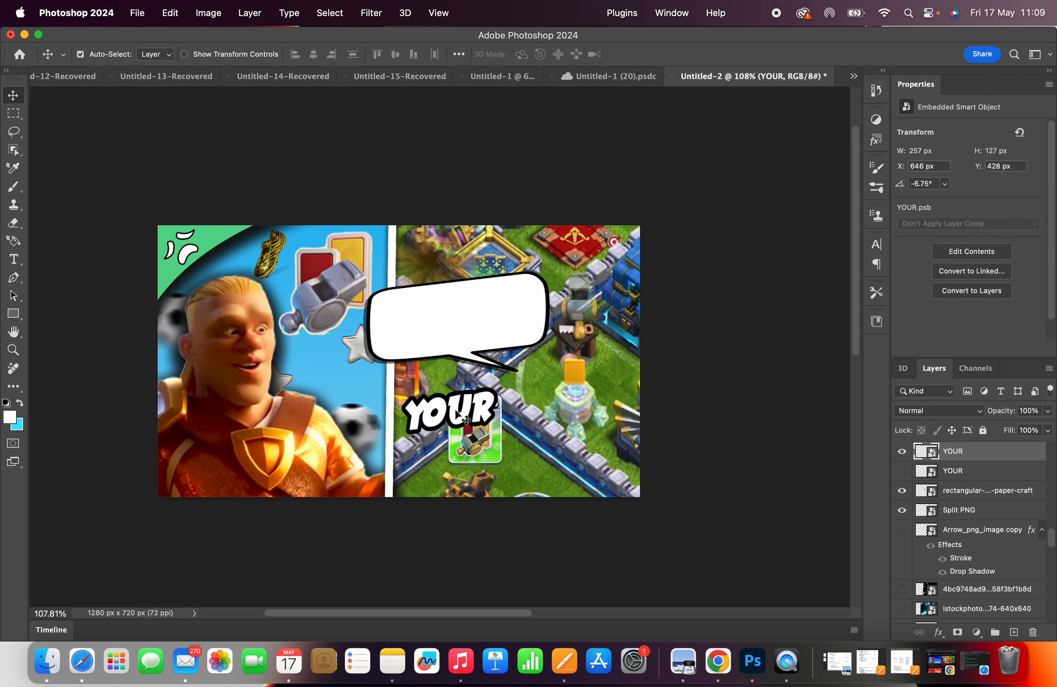
{"action": "left_click_drag", "start_coordinate": [457, 411], "coordinate": [464, 315]}
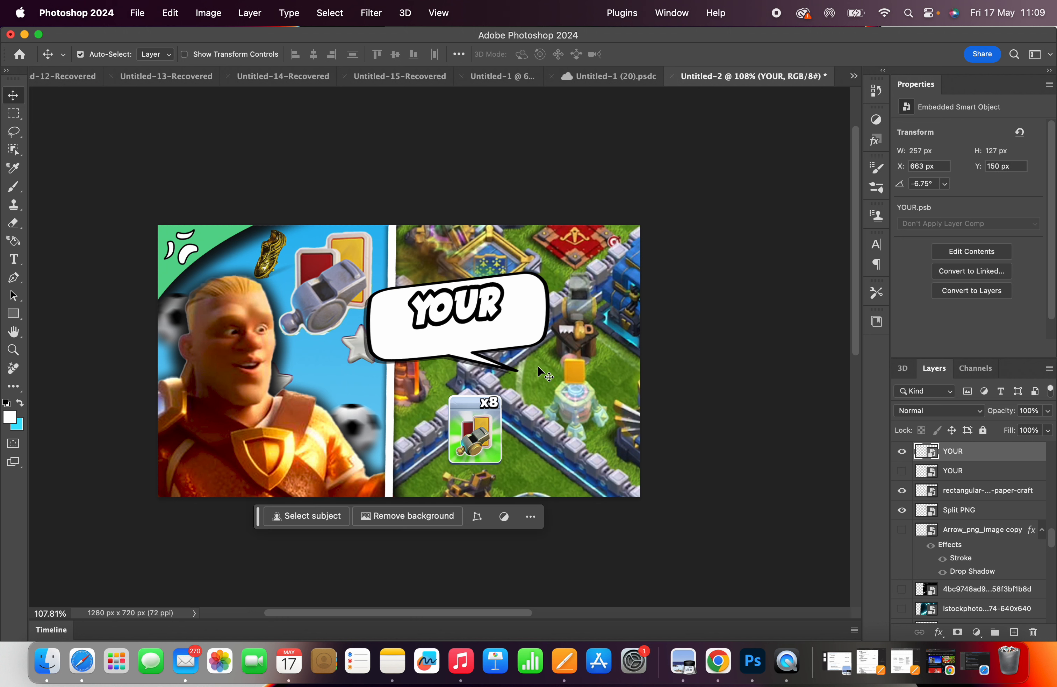
Step: Distort the speech bubble upward to about 87% height and shift YOUR up near its upper edge
{"action": "left_click", "coordinate": [434, 287]}
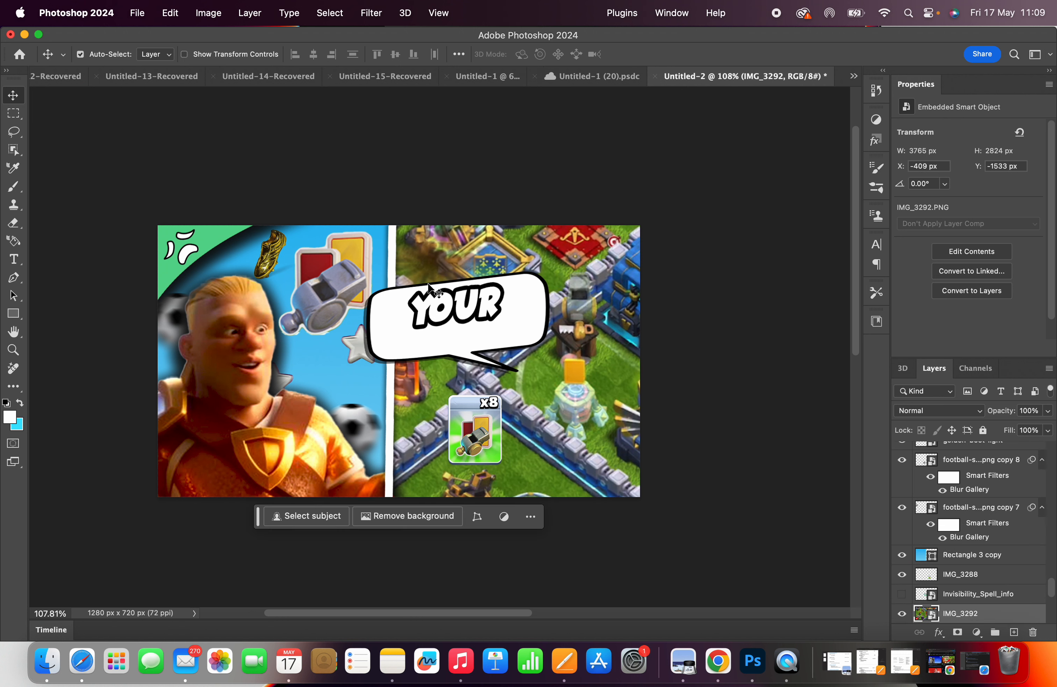
{"action": "left_click", "coordinate": [384, 305]}
{"action": "left_click", "coordinate": [179, 17]}
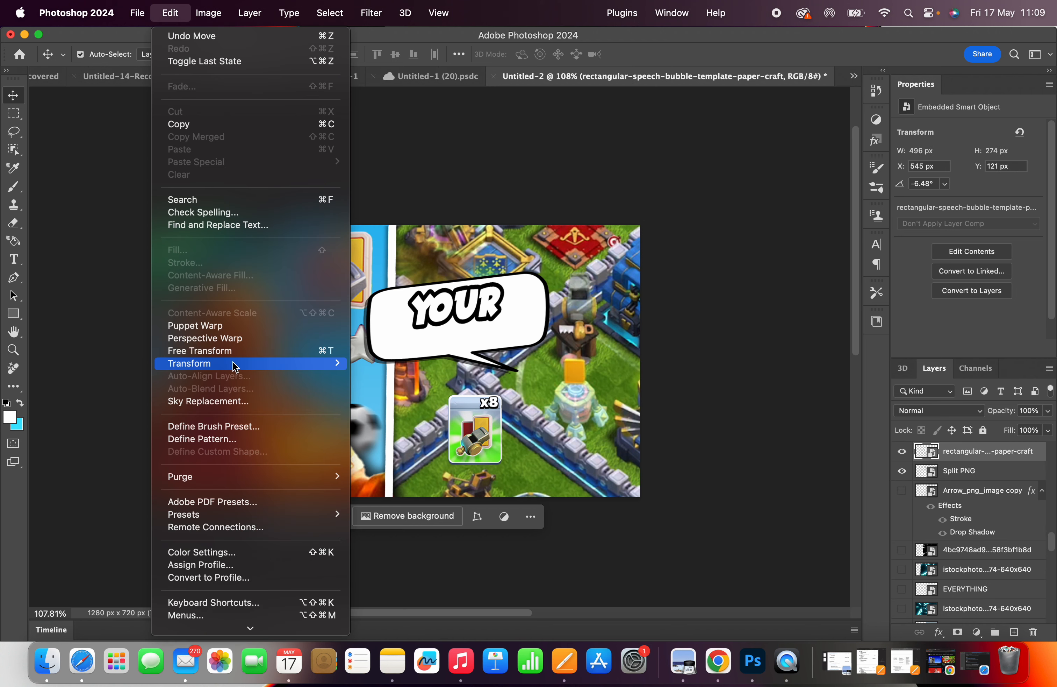
{"action": "mouse_move", "coordinate": [233, 363]}
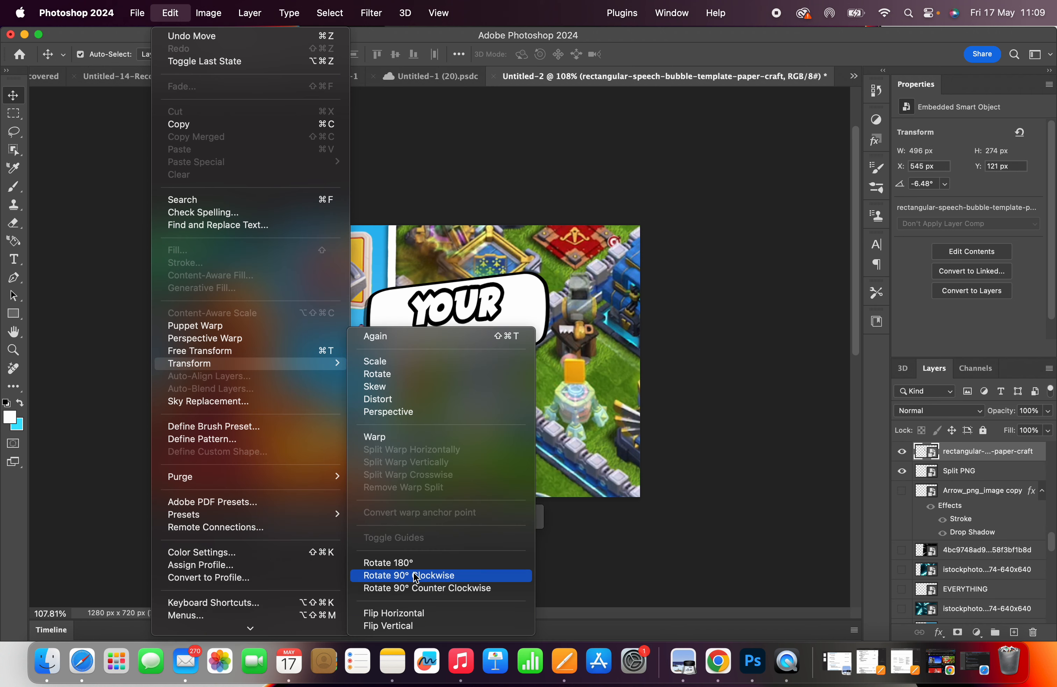
{"action": "left_click", "coordinate": [401, 399]}
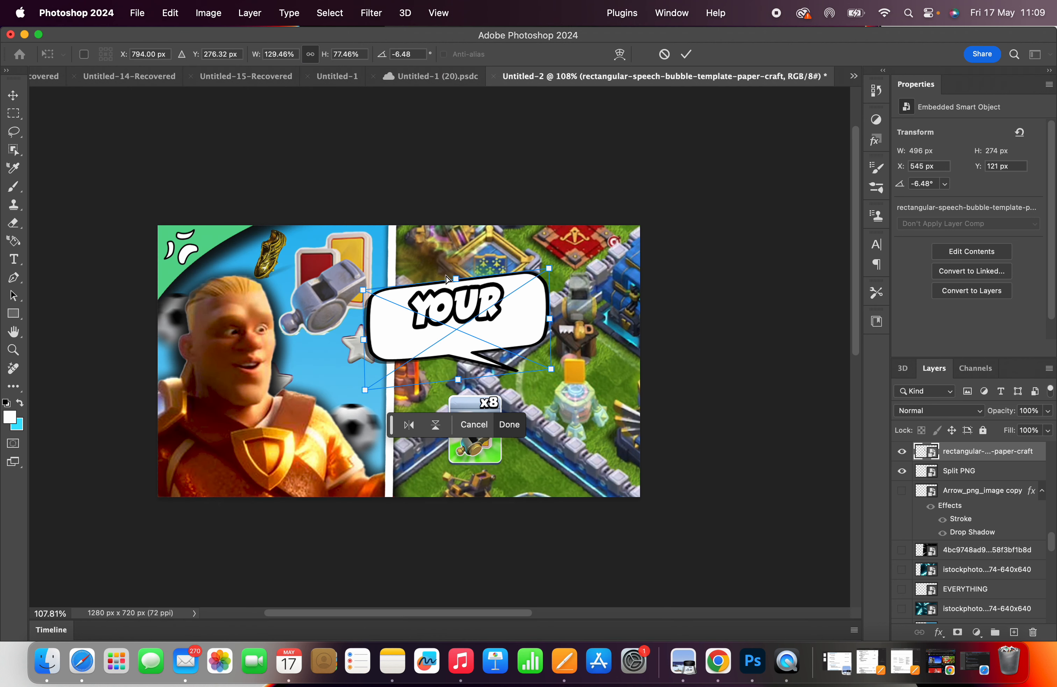
{"action": "left_click_drag", "start_coordinate": [455, 280], "coordinate": [455, 269]}
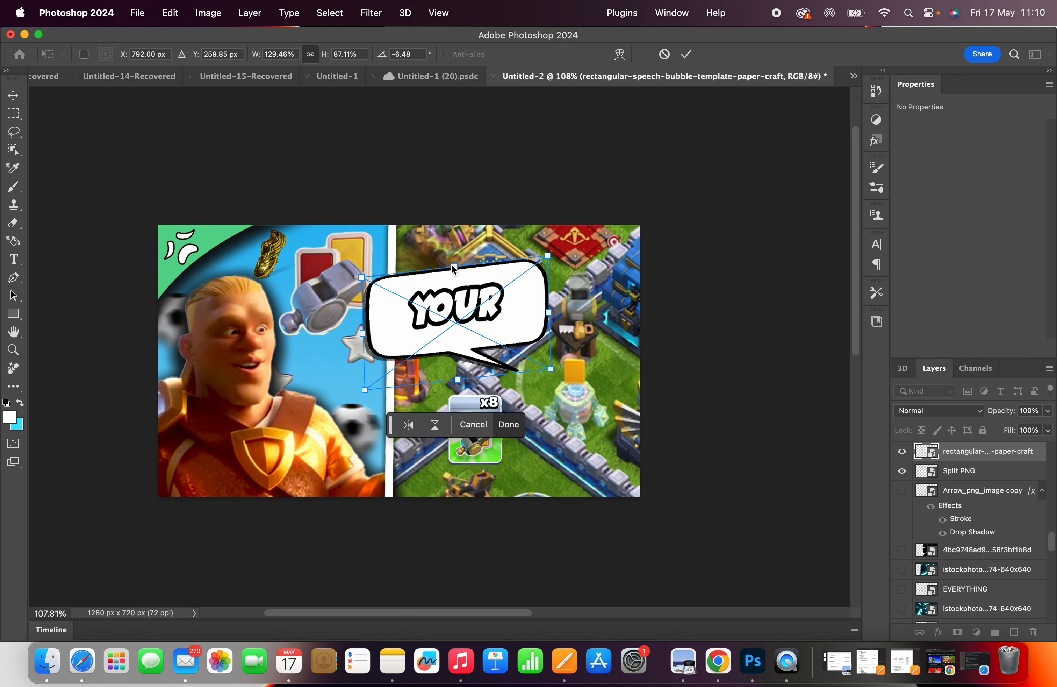
{"action": "key", "text": "Return"}
{"action": "left_click_drag", "start_coordinate": [418, 315], "coordinate": [416, 301]}
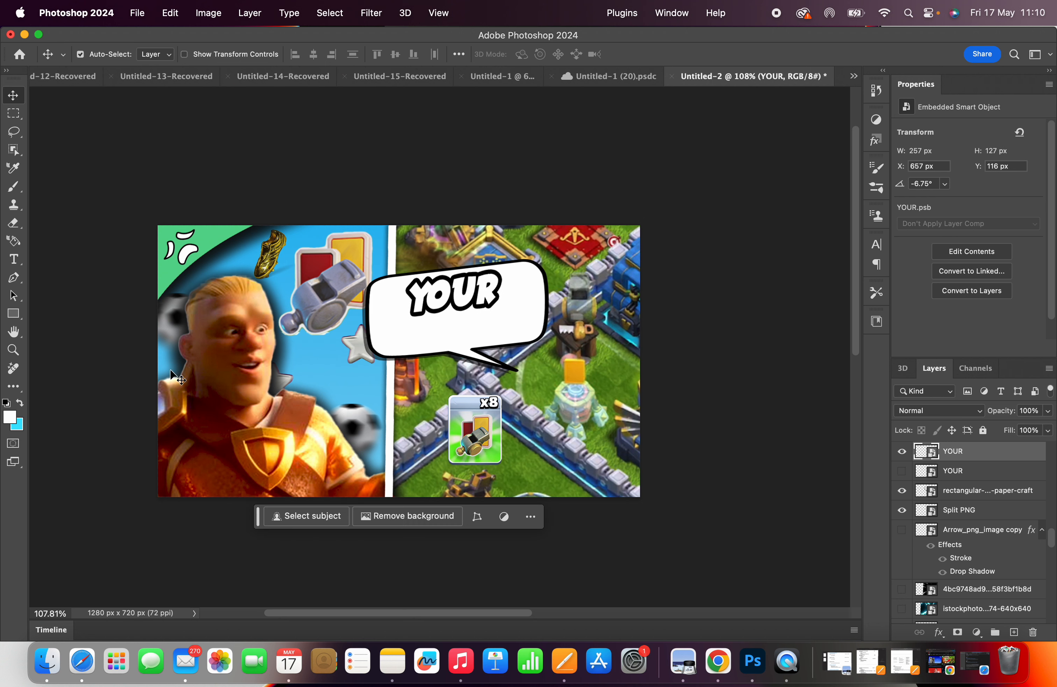
Step: Add the white text OUT in 50 pt Space Comics over the lower part of the character half
{"action": "left_click", "coordinate": [15, 257]}
{"action": "left_click", "coordinate": [347, 456]}
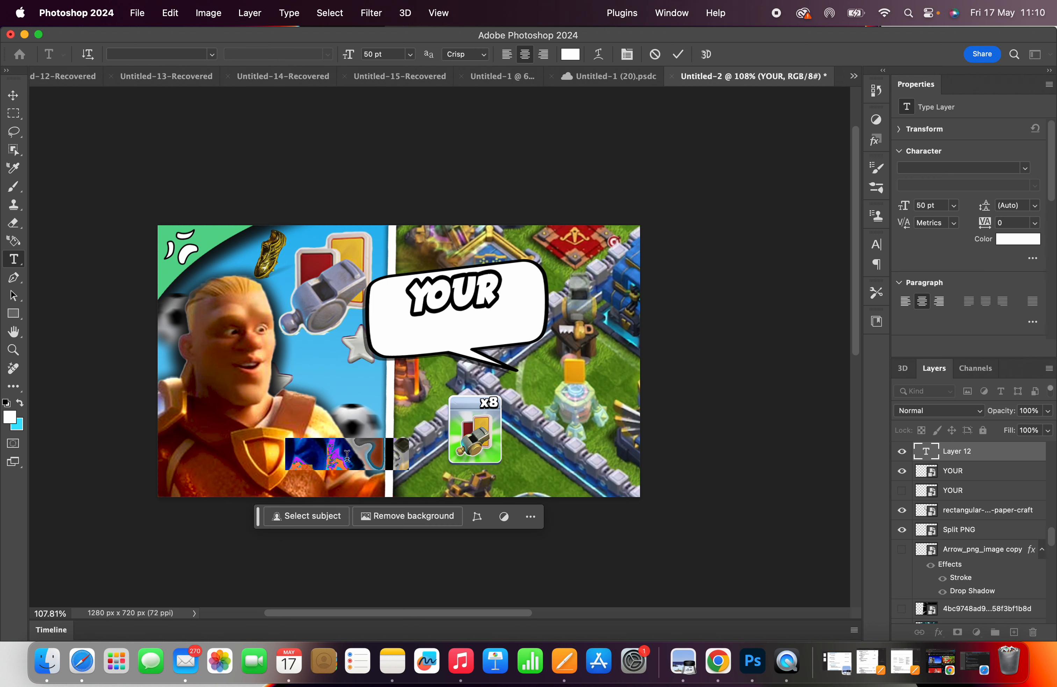
{"action": "type", "text": "out"}
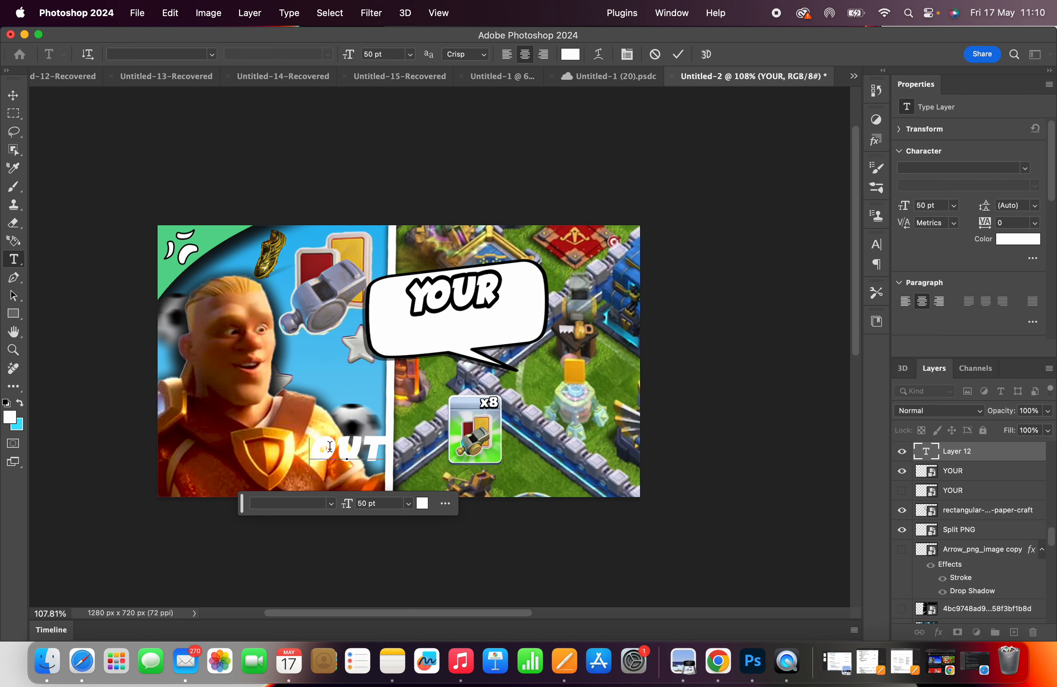
{"action": "key", "text": "super+a"}
Step: Give the OUT text a 10 px black outside stroke
{"action": "right_click", "coordinate": [997, 463]}
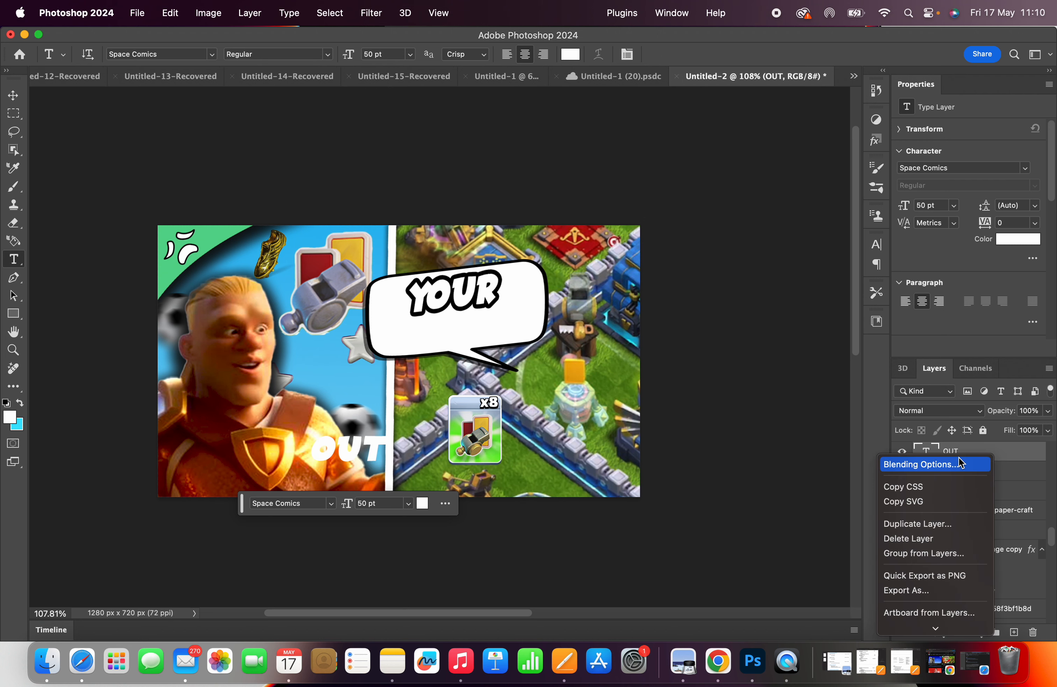
{"action": "left_click", "coordinate": [962, 465]}
{"action": "scroll", "coordinate": [191, 560], "scroll_direction": "down", "scroll_amount": 3}
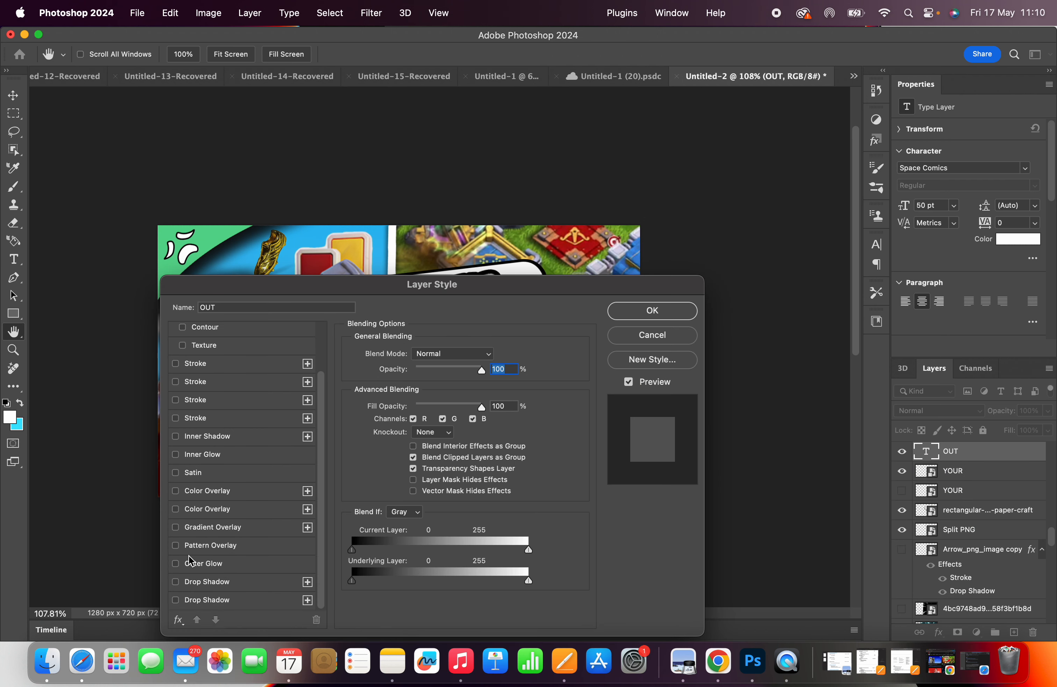
{"action": "left_click", "coordinate": [195, 406]}
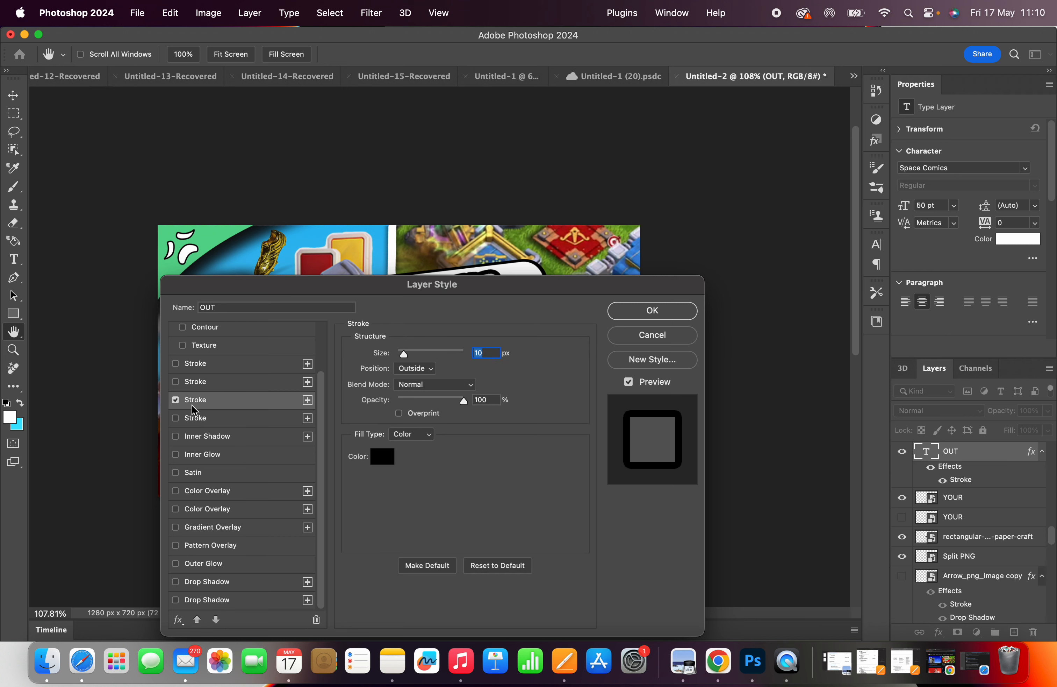
{"action": "left_click", "coordinate": [631, 312]}
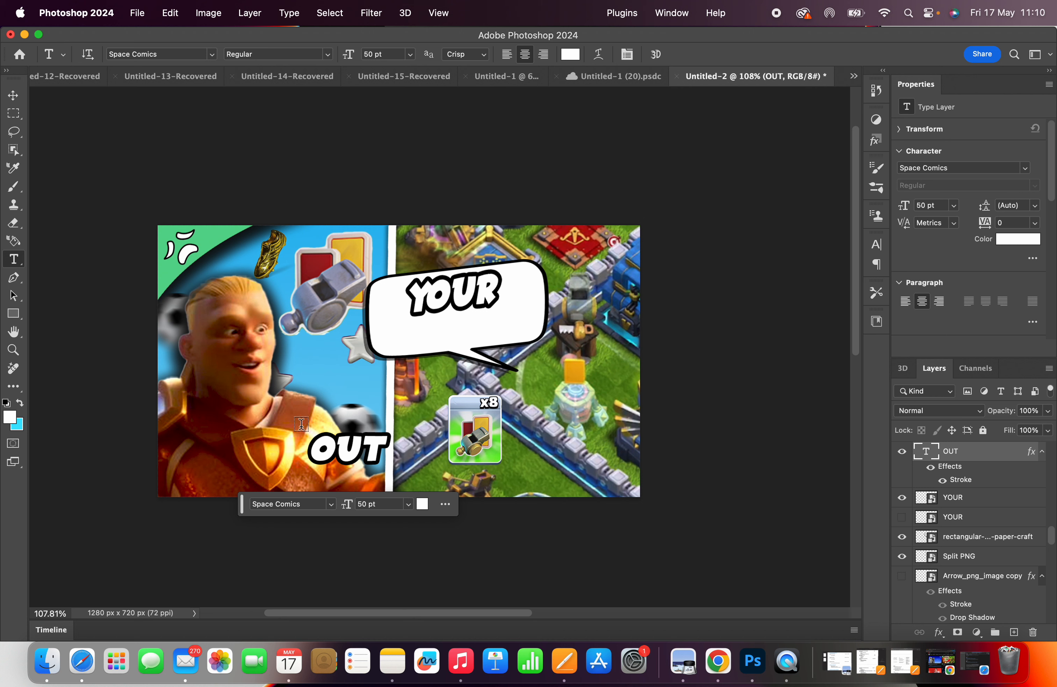
Step: Convert OUT to a smart object and distort it to about 226 by 125 px with a -5.83° tilt, placed under YOUR in the bubble
{"action": "right_click", "coordinate": [992, 457]}
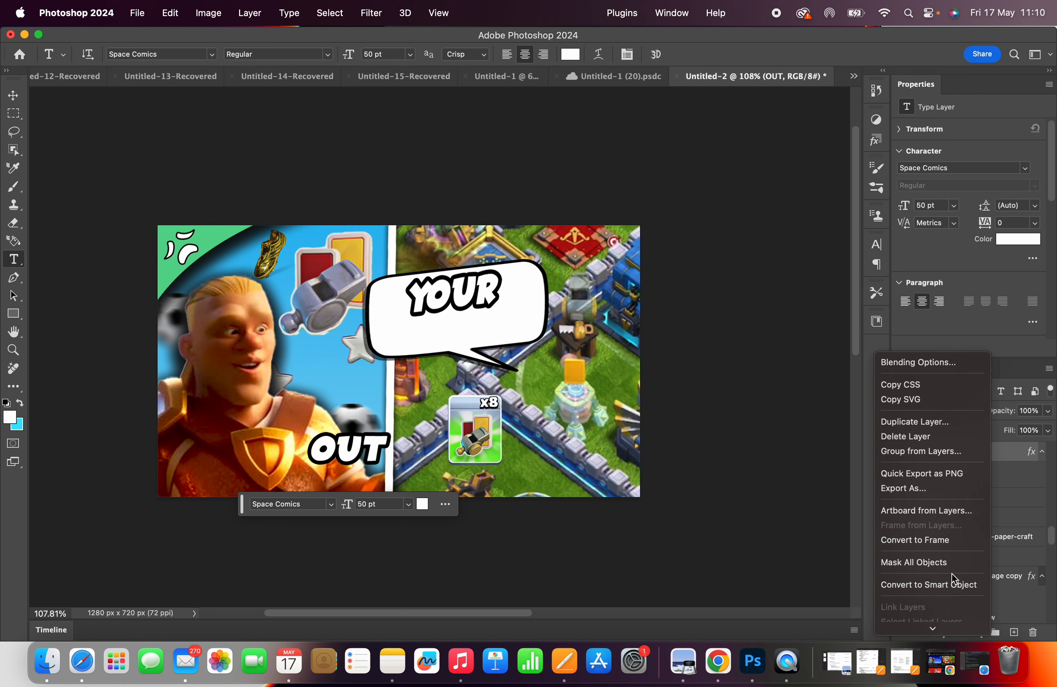
{"action": "left_click", "coordinate": [953, 583]}
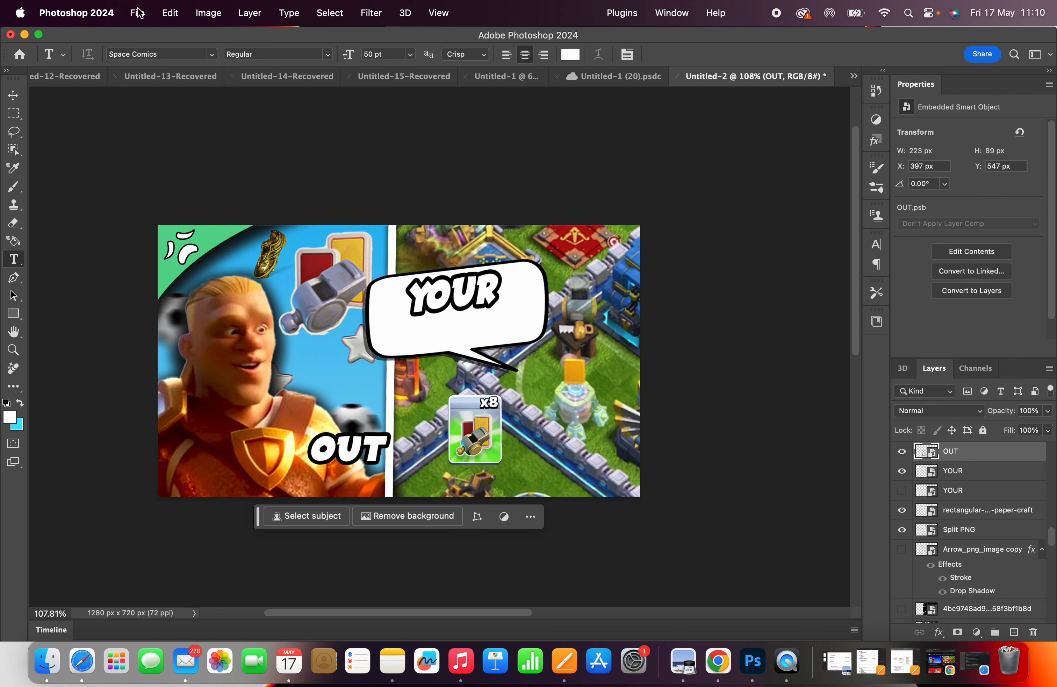
{"action": "left_click", "coordinate": [171, 13]}
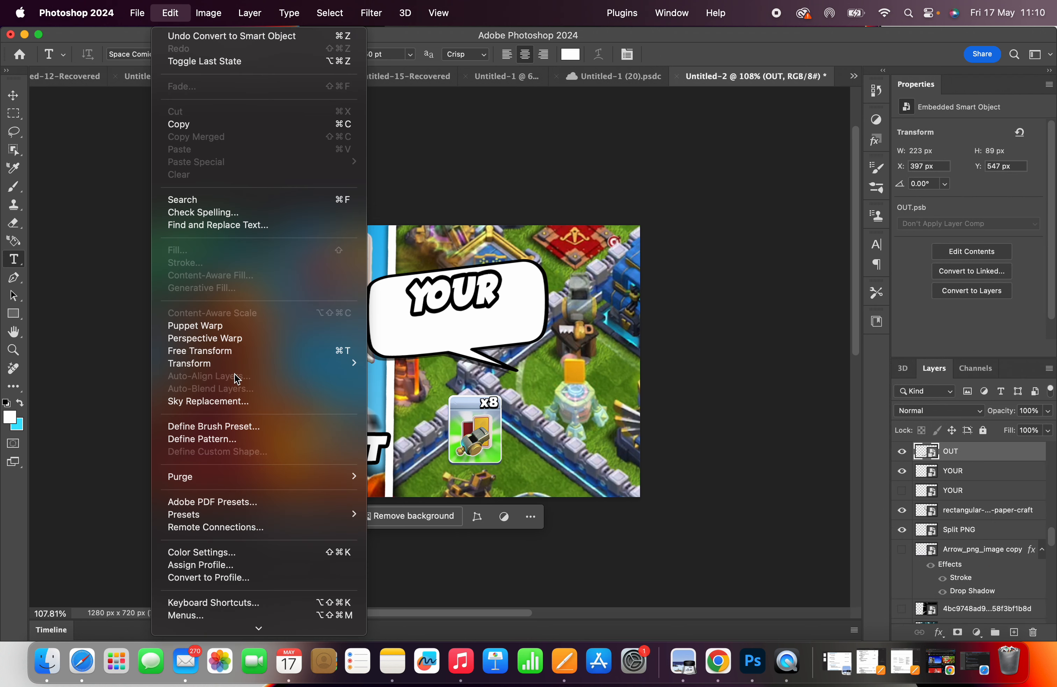
{"action": "mouse_move", "coordinate": [236, 363]}
{"action": "left_click", "coordinate": [389, 400]}
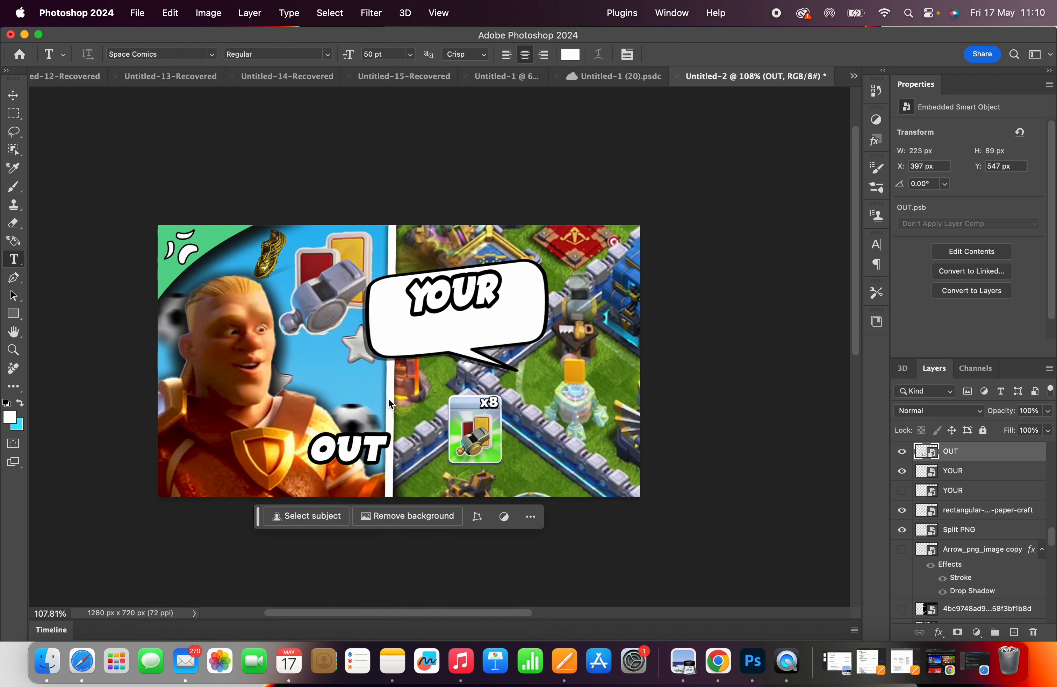
{"action": "left_click_drag", "start_coordinate": [307, 453], "coordinate": [461, 319]}
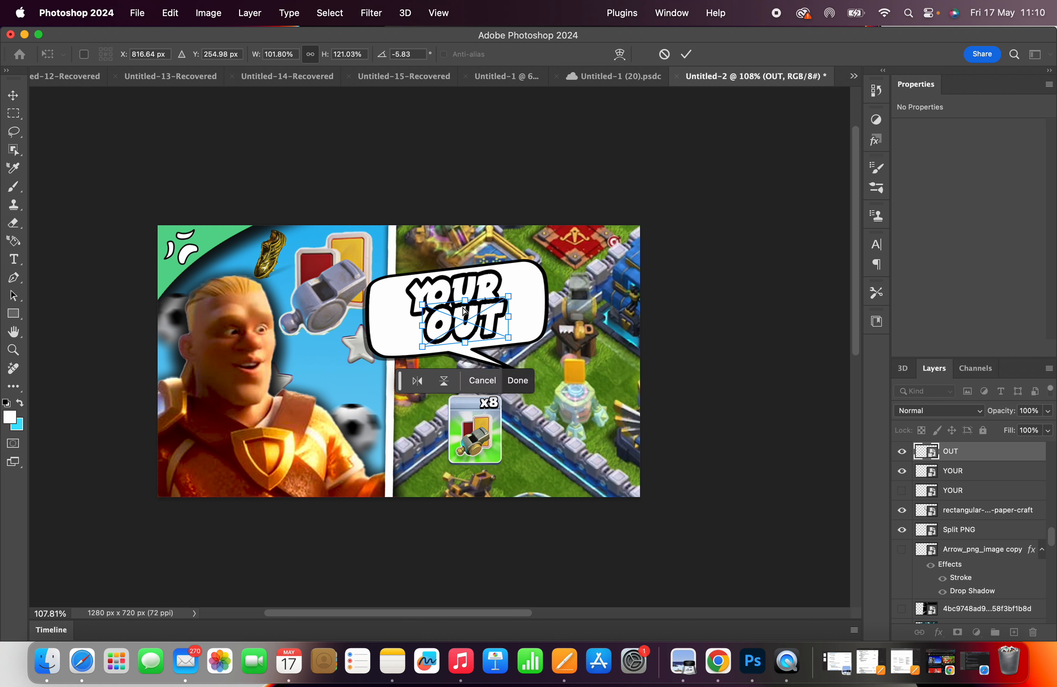
{"action": "key", "text": "Return"}
Step: Stagger the bubble text by shifting YOUR slightly left and moving OUT to about X 709, Y 196 px
{"action": "key", "text": "t"}
{"action": "left_click", "coordinate": [22, 98]}
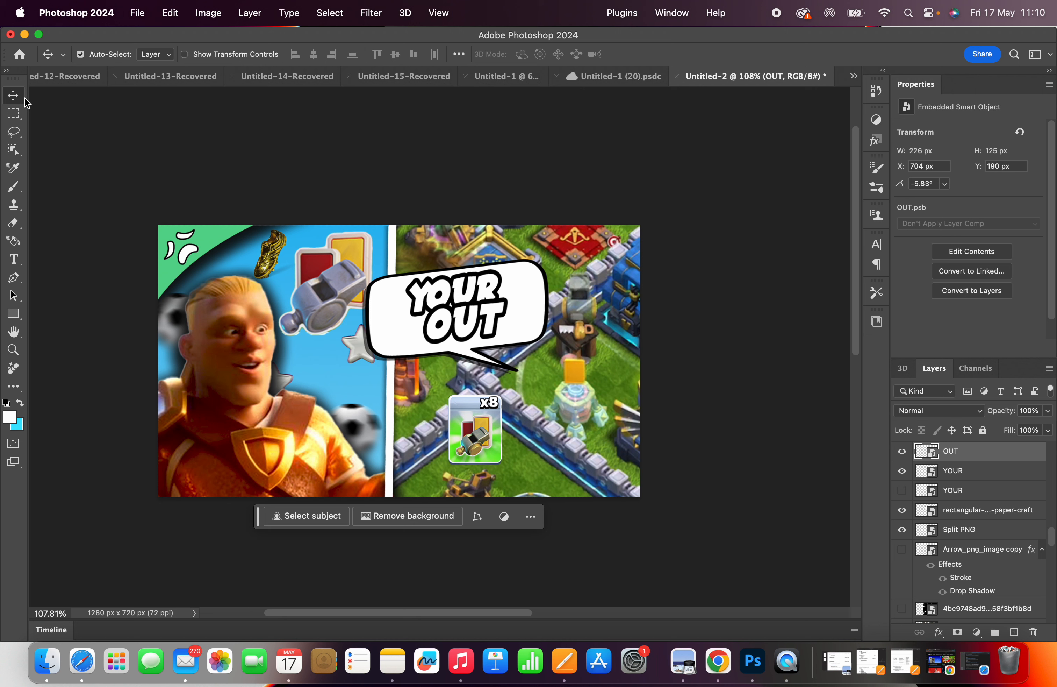
{"action": "left_click_drag", "start_coordinate": [442, 288], "coordinate": [454, 319]}
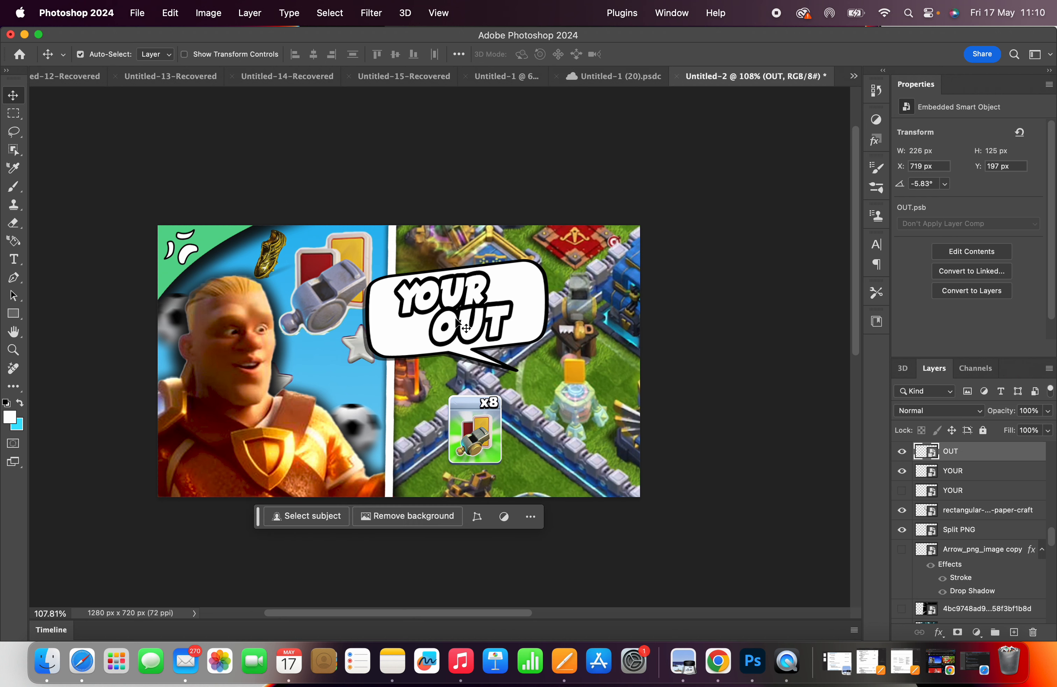
{"action": "left_click_drag", "start_coordinate": [489, 321], "coordinate": [485, 321]}
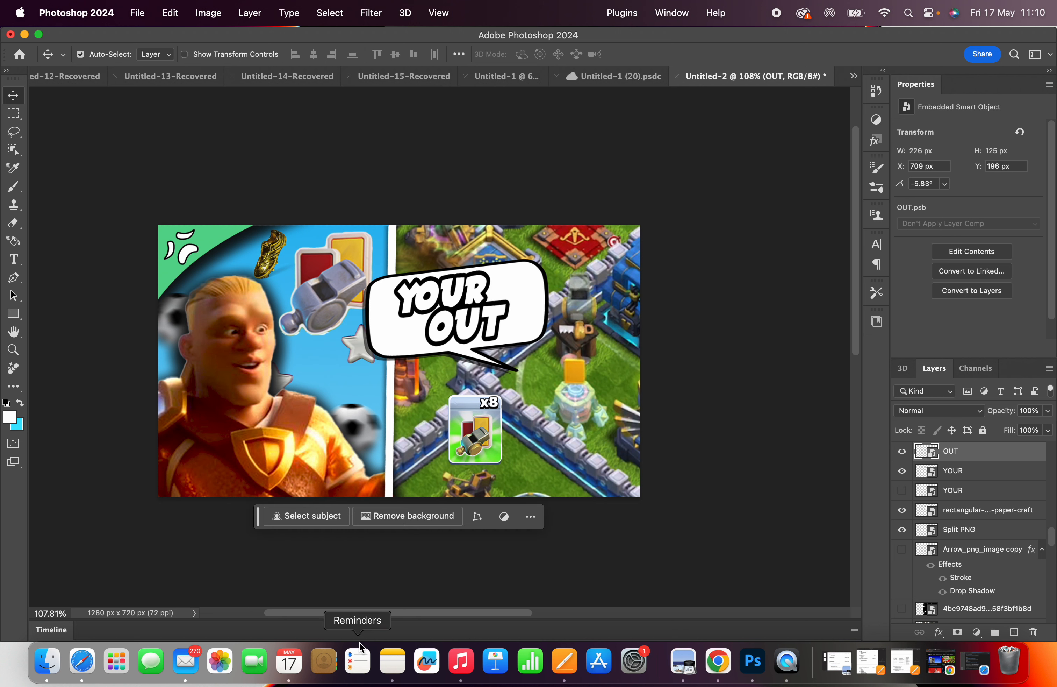
Step: Add a white exclamation mark in 50 pt Space Comics over the village half, below the speech bubble
{"action": "left_click", "coordinate": [14, 258]}
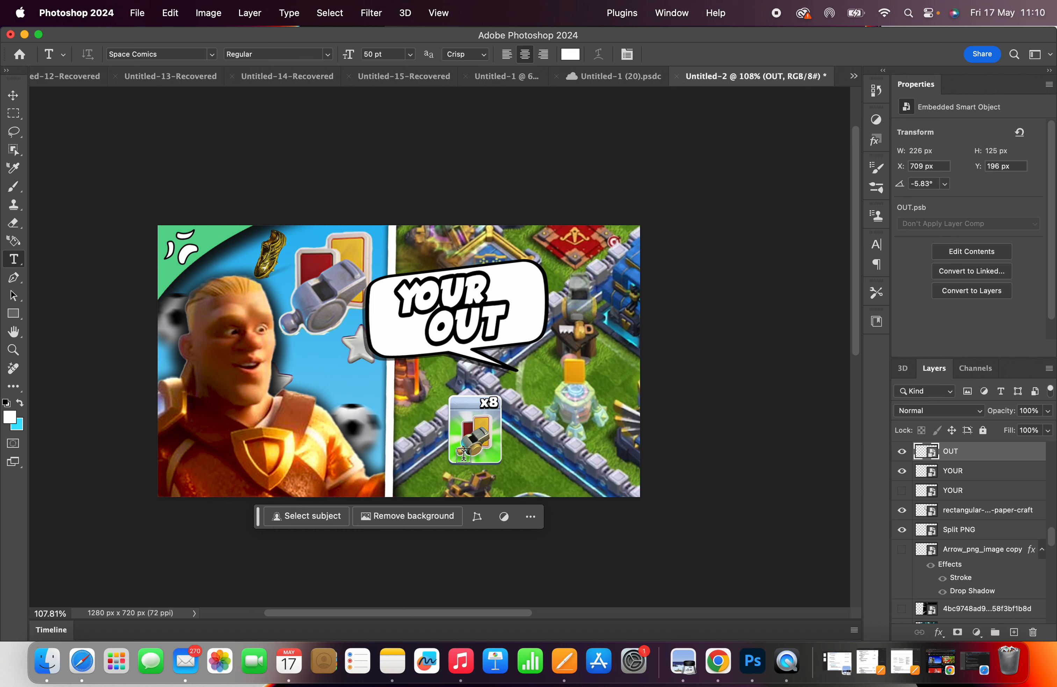
{"action": "left_click", "coordinate": [544, 416]}
{"action": "key", "text": "BackSpace"}
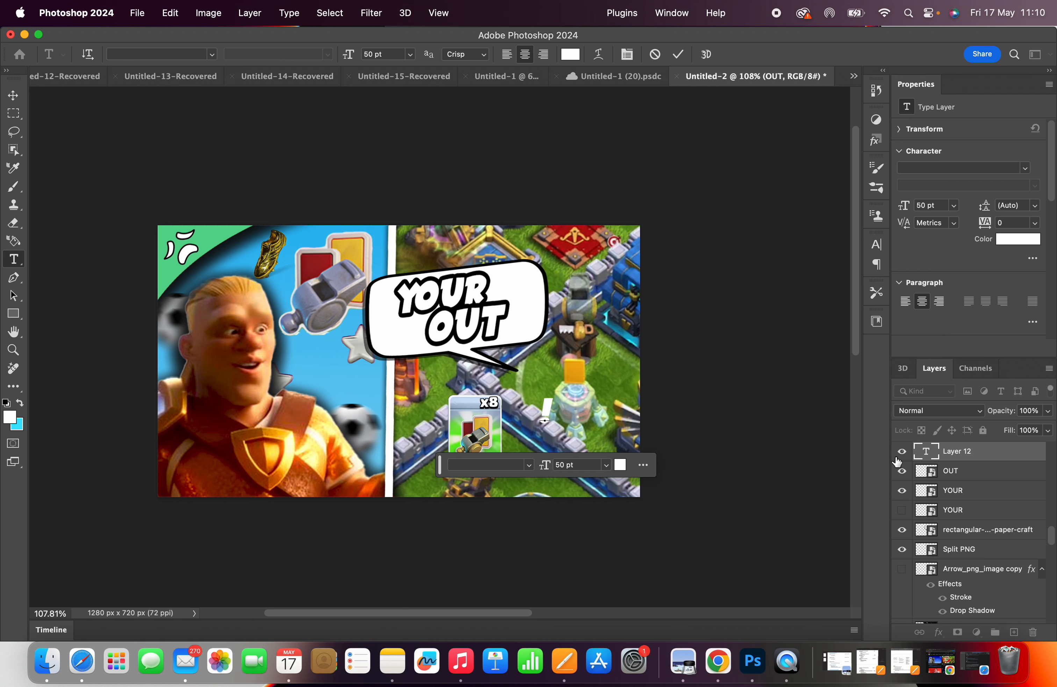
Step: Give the exclamation mark a 10 px black outside stroke
{"action": "right_click", "coordinate": [940, 457]}
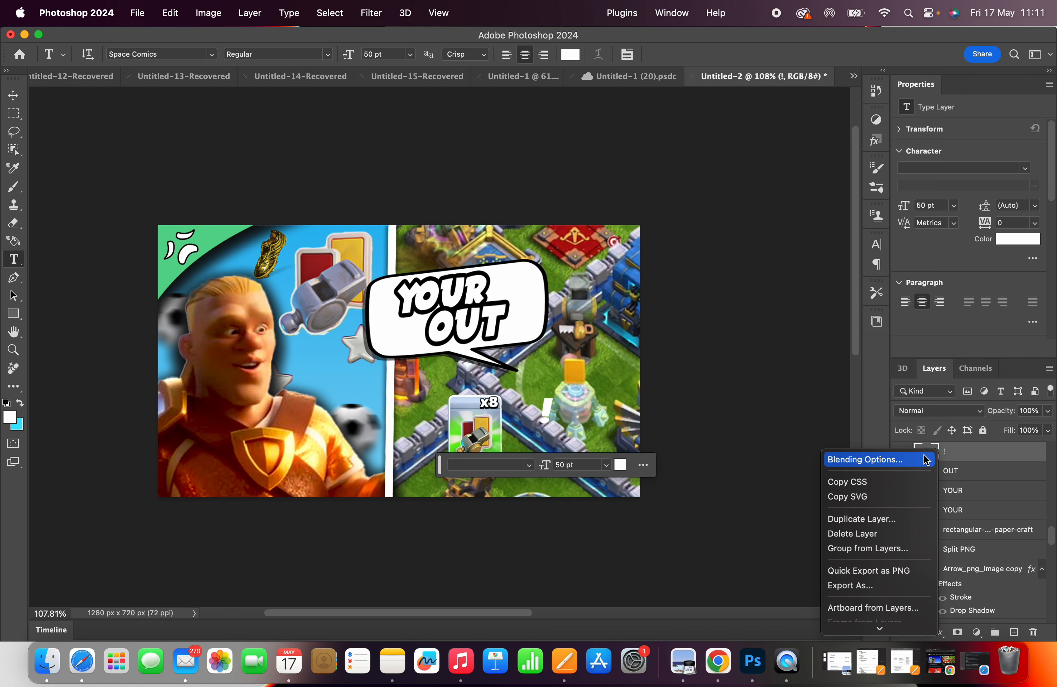
{"action": "left_click", "coordinate": [913, 454]}
{"action": "double_click", "coordinate": [913, 453]}
{"action": "left_click", "coordinate": [198, 442]}
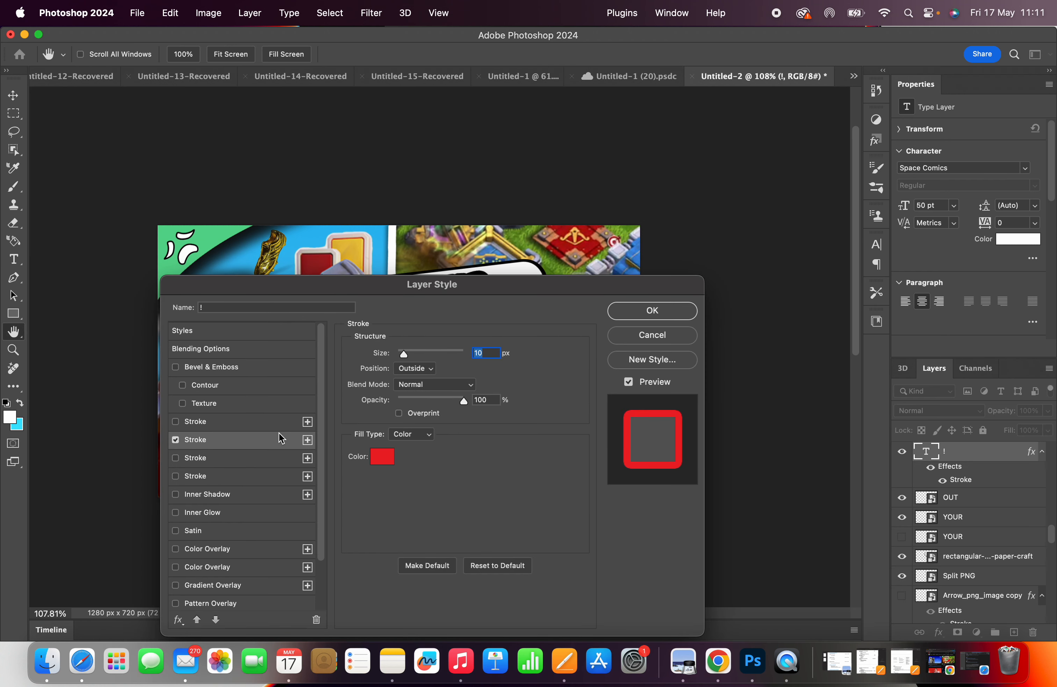
{"action": "left_click", "coordinate": [176, 440]}
{"action": "left_click", "coordinate": [187, 461]}
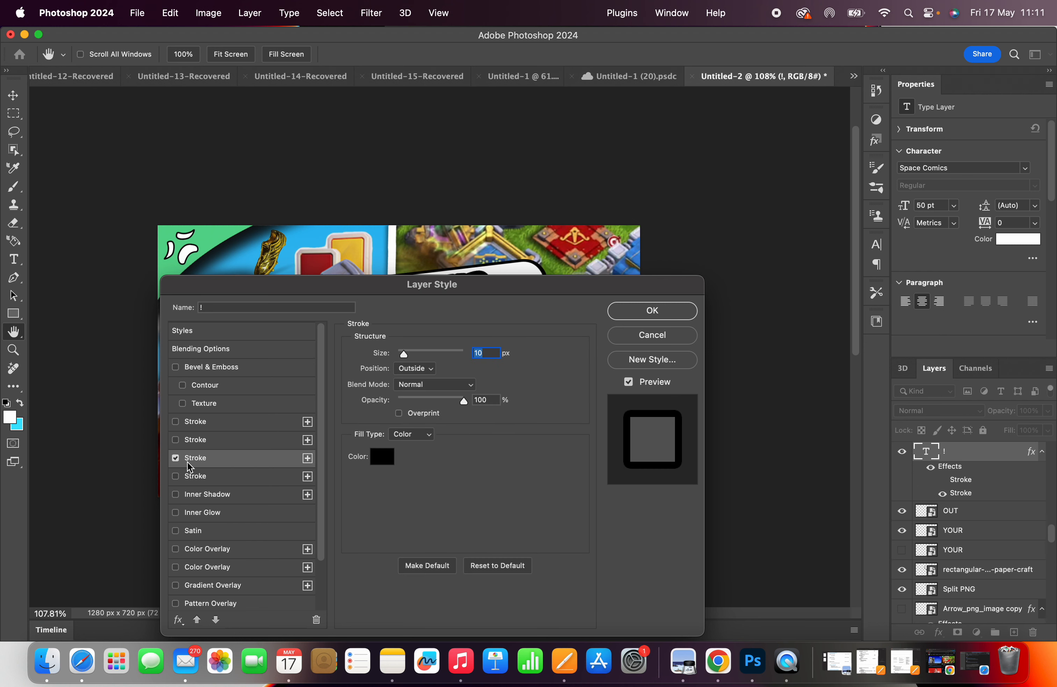
{"action": "left_click", "coordinate": [652, 310]}
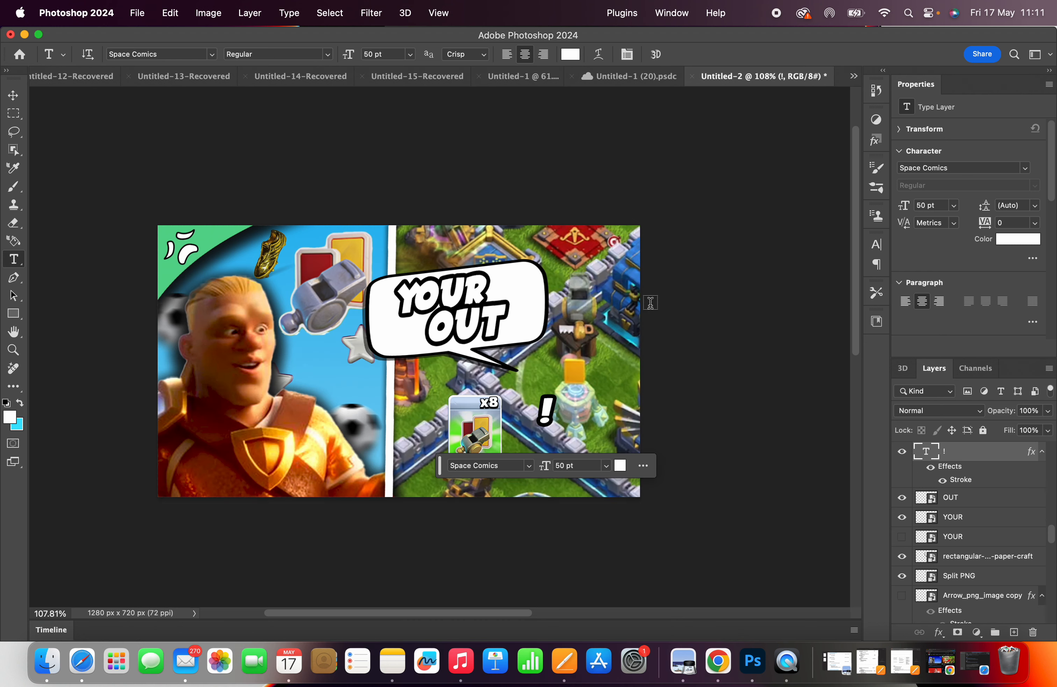
Step: Convert the outlined exclamation mark layer to a smart object for transforming
{"action": "left_click", "coordinate": [169, 13]}
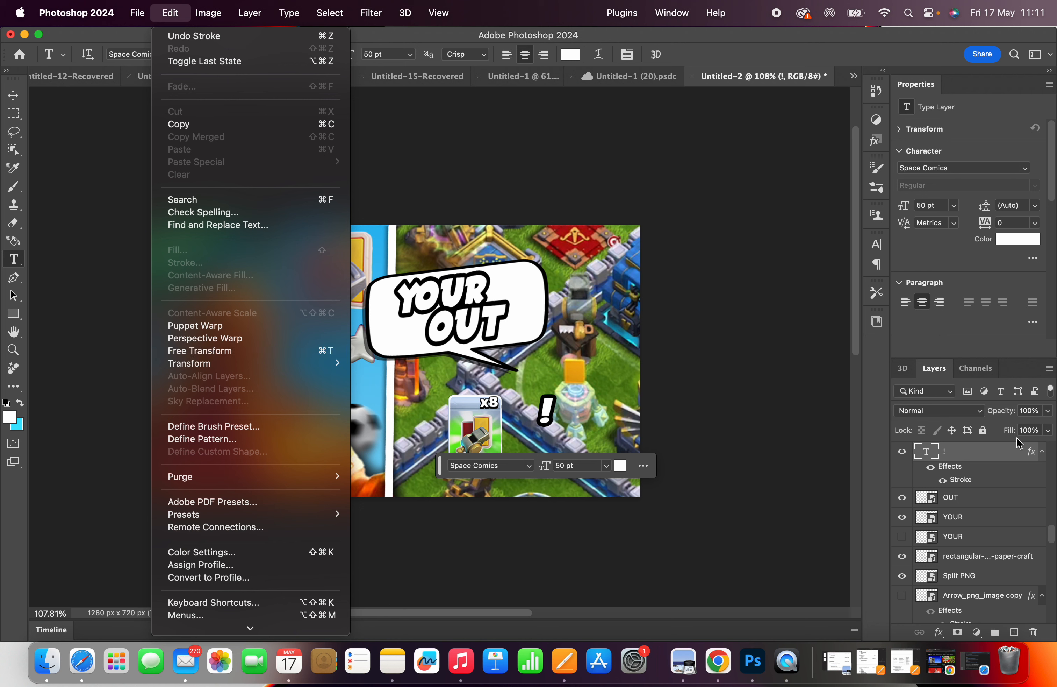
{"action": "left_click", "coordinate": [1005, 452]}
{"action": "right_click", "coordinate": [1005, 453]}
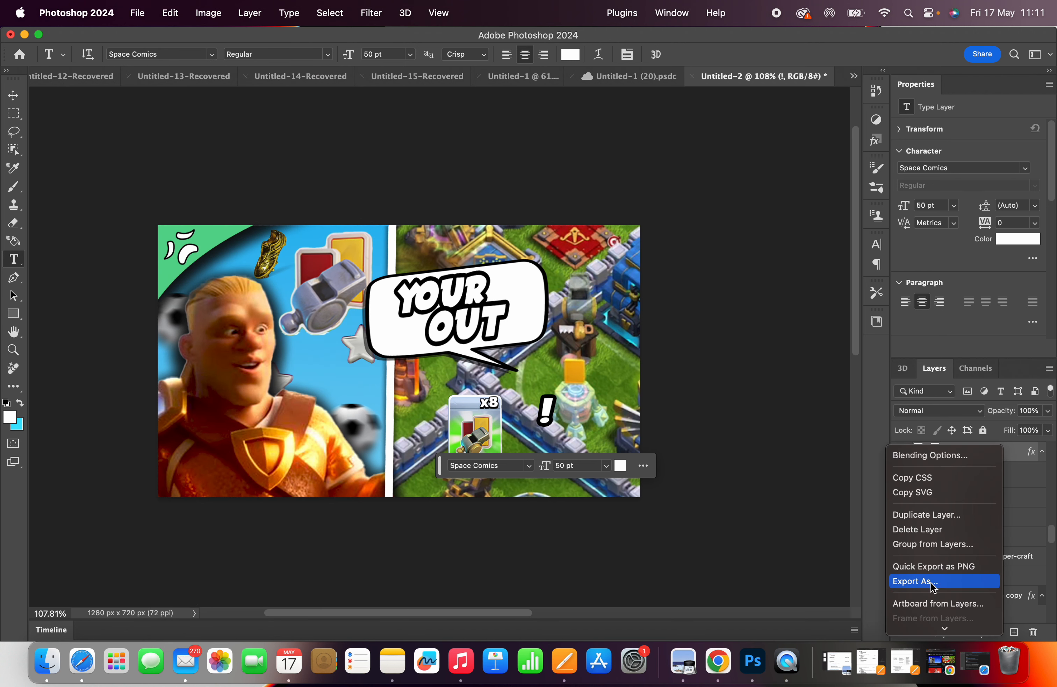
{"action": "left_click", "coordinate": [939, 593]}
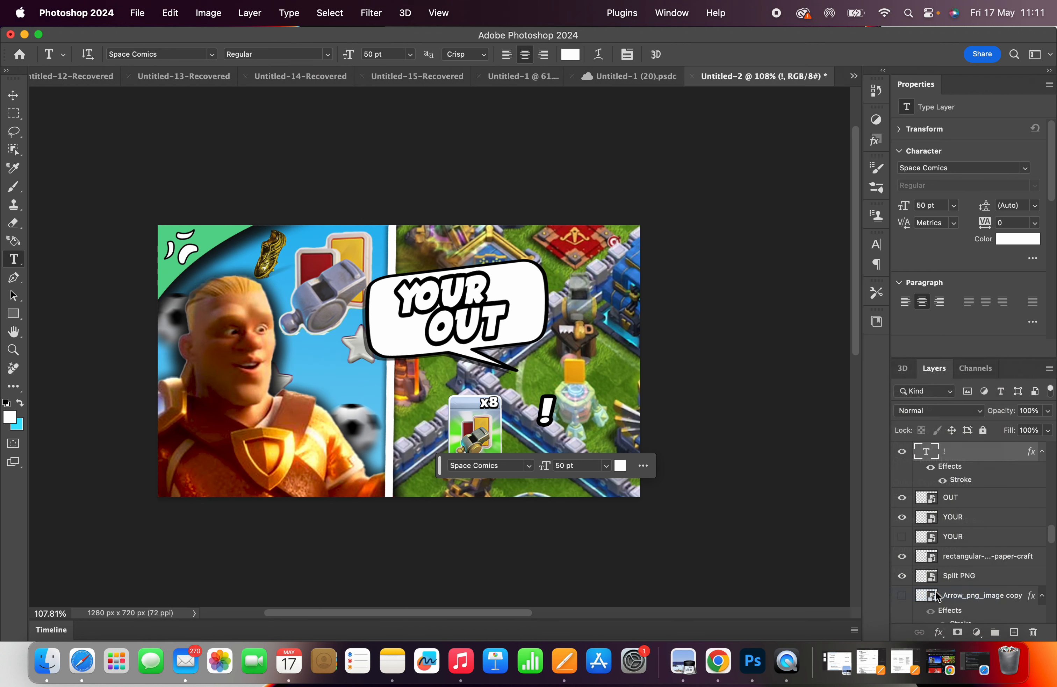
{"action": "left_click", "coordinate": [170, 13]}
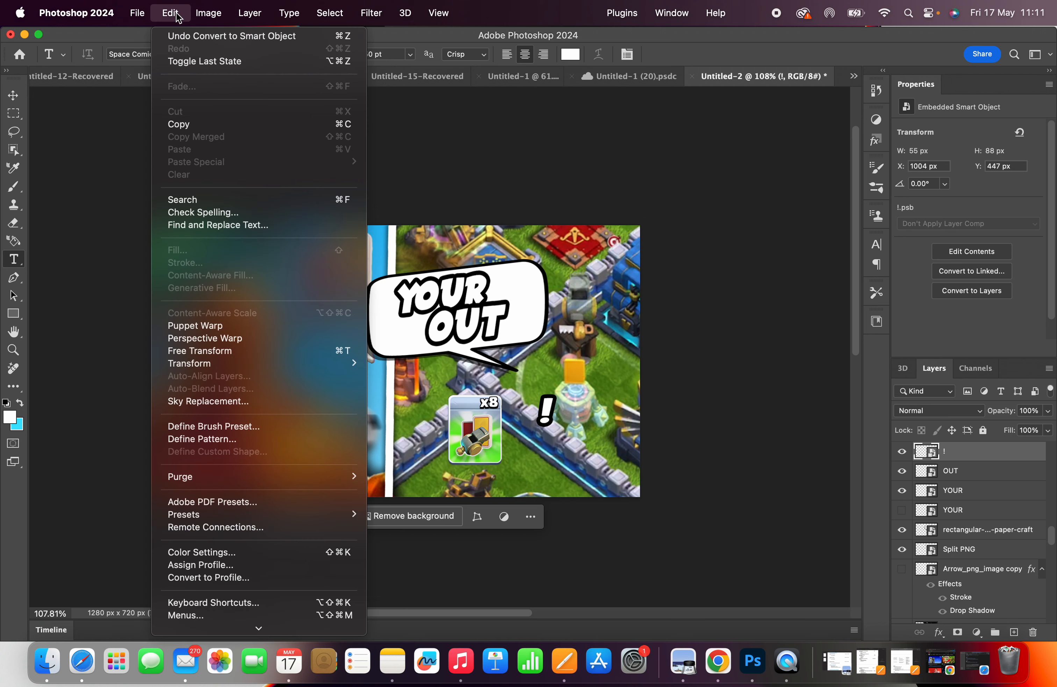
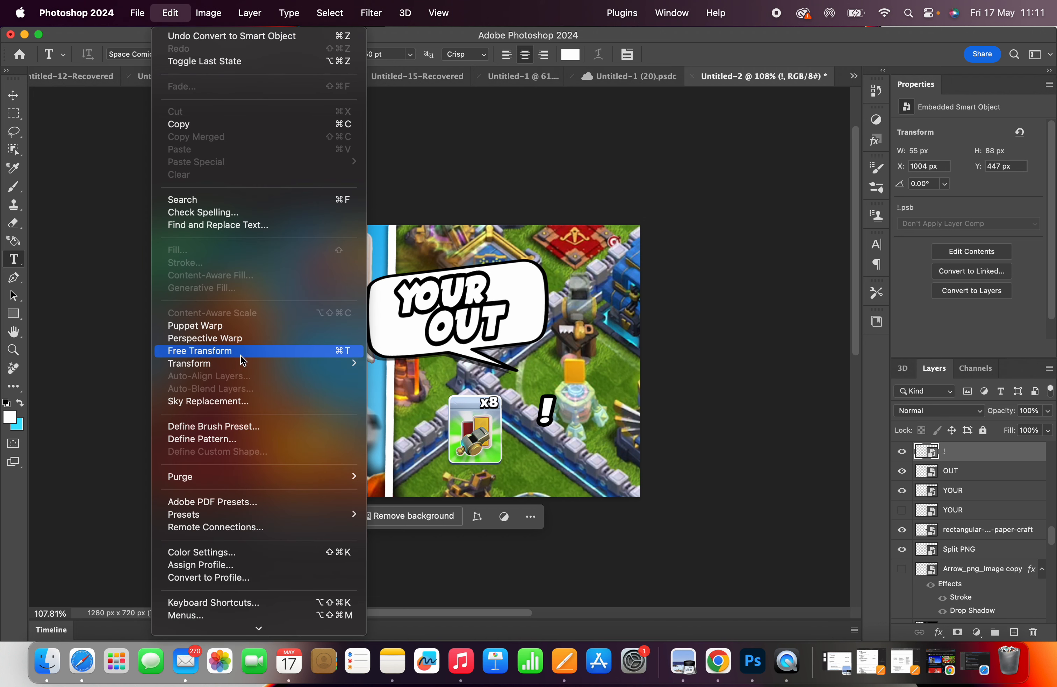
Step: Enlarge the exclamation mark to about 67 × 113 px, rotate it about -13.73° and place it after OUT in the speech bubble
{"action": "mouse_move", "coordinate": [246, 367]}
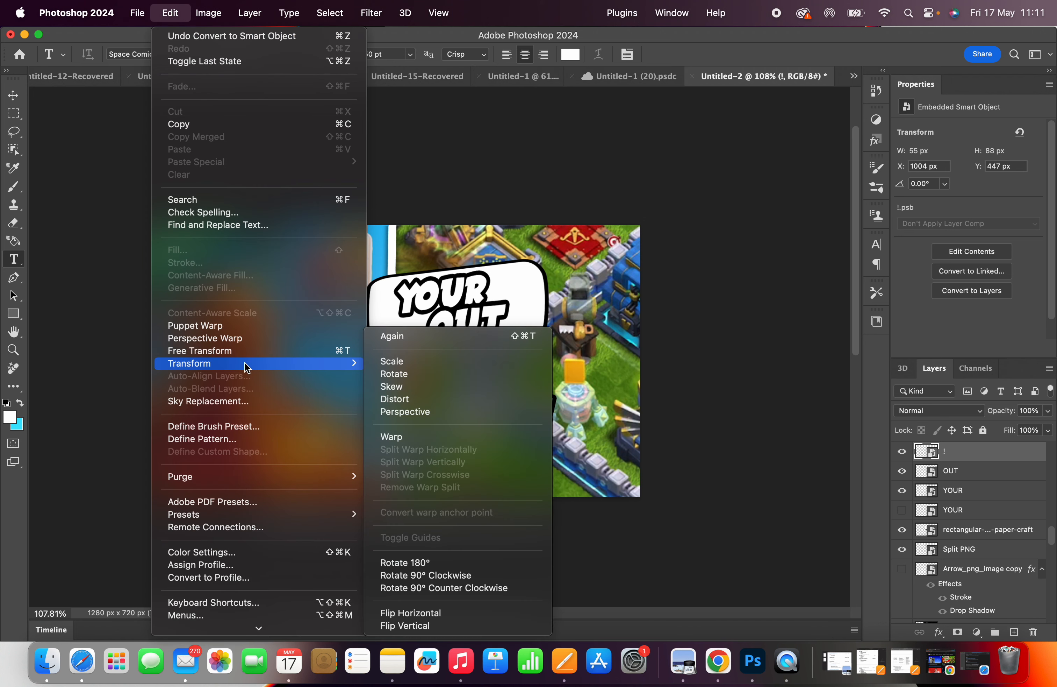
{"action": "left_click", "coordinate": [392, 398]}
{"action": "left_click_drag", "start_coordinate": [536, 410], "coordinate": [524, 310]}
{"action": "key", "text": "t"}
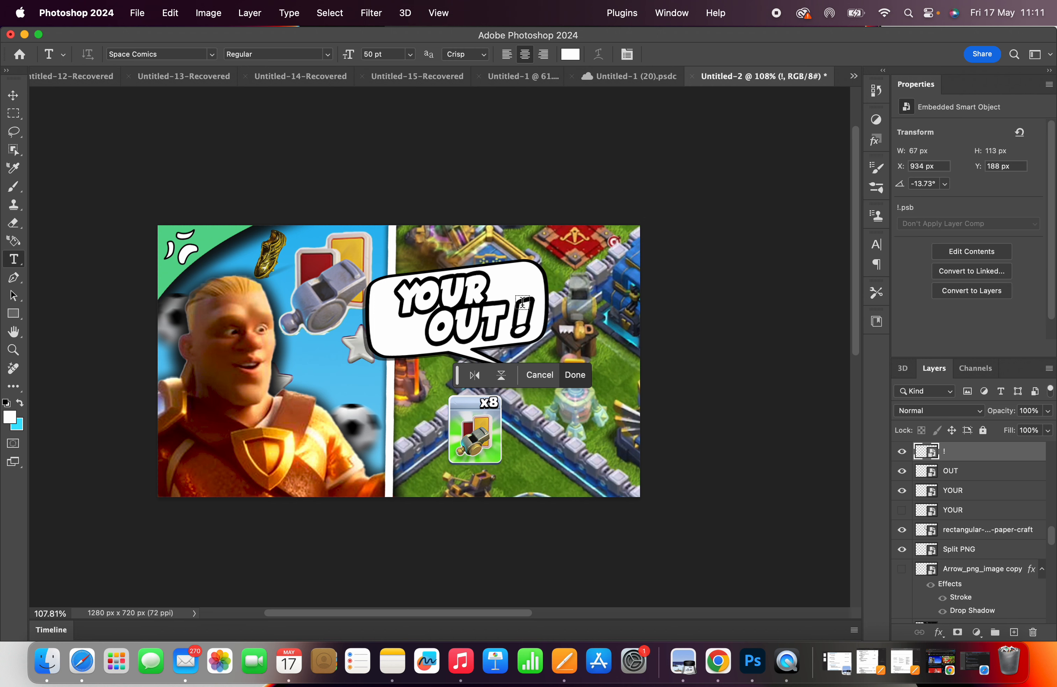
Step: Nudge YOUR, OUT and the exclamation mark left inside the speech bubble, and shift the x8 card slightly down and left
{"action": "left_click", "coordinate": [20, 101]}
{"action": "left_click", "coordinate": [430, 292]}
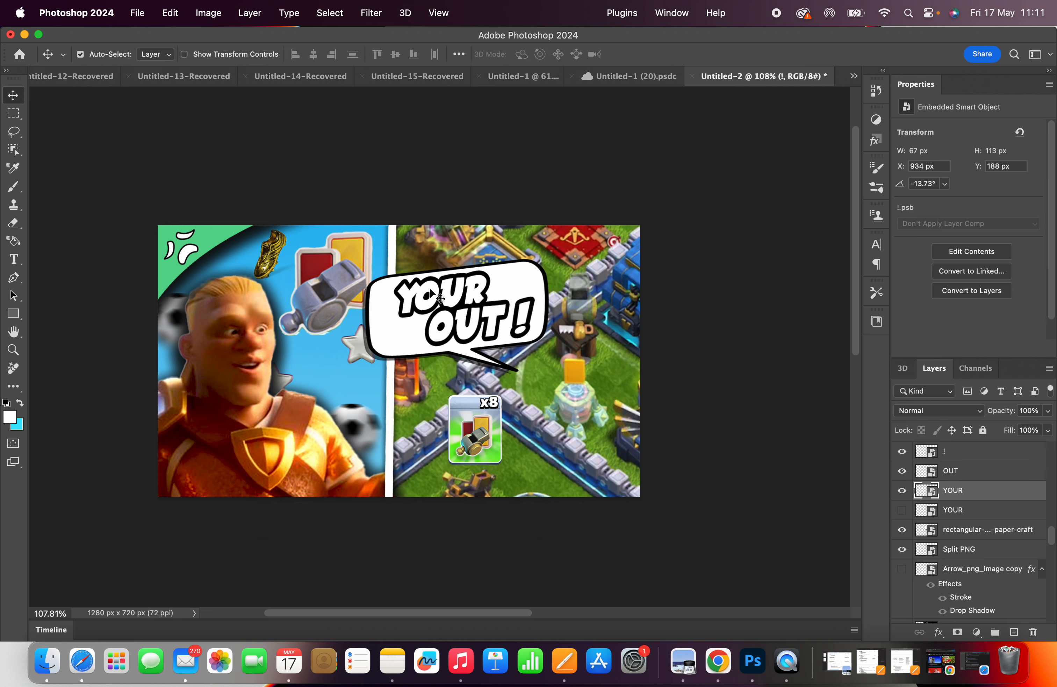
{"action": "left_click_drag", "start_coordinate": [430, 294], "coordinate": [443, 311]}
{"action": "left_click", "coordinate": [453, 318]}
{"action": "left_click", "coordinate": [518, 311]}
{"action": "left_click_drag", "start_coordinate": [518, 310], "coordinate": [516, 309]}
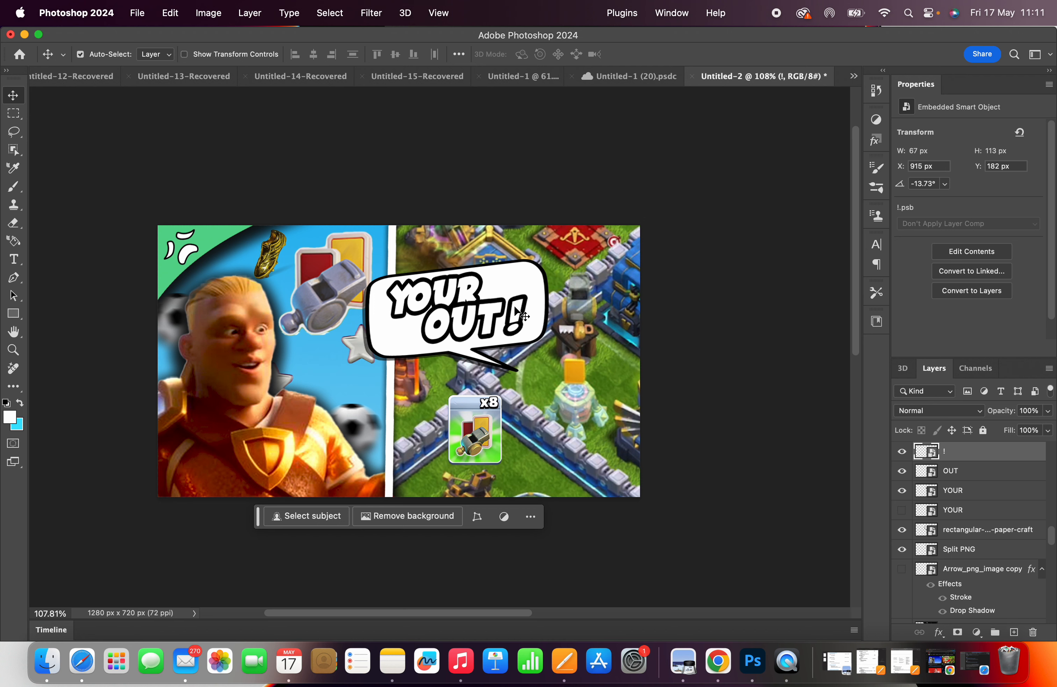
{"action": "left_click", "coordinate": [589, 387]}
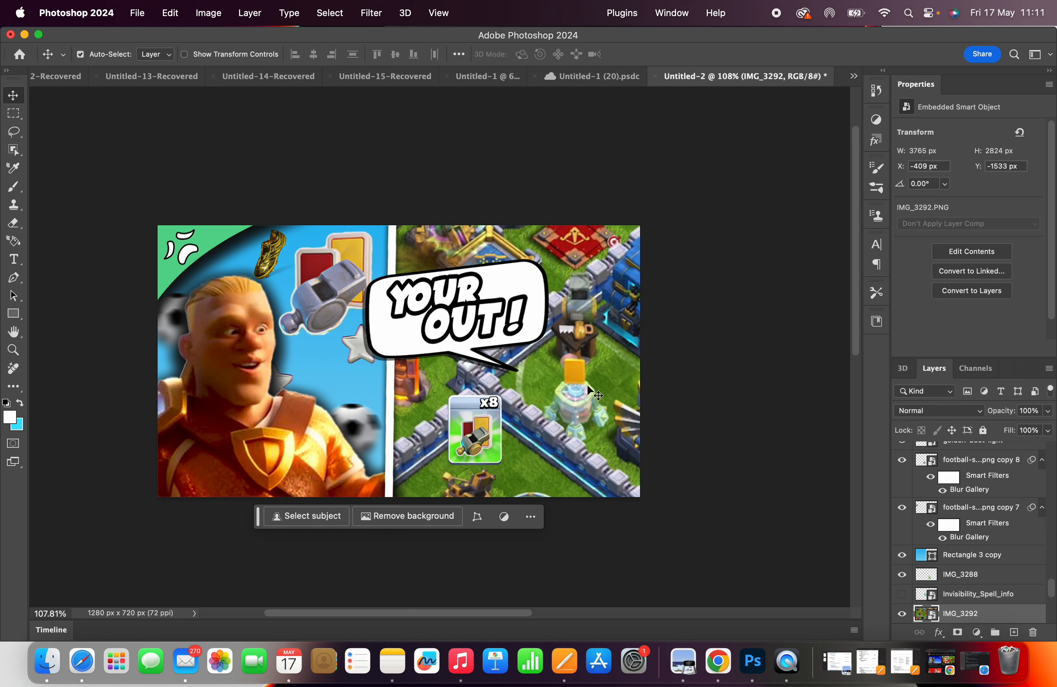
{"action": "mouse_move", "coordinate": [475, 418]}
{"action": "left_mouse_down"}
{"action": "mouse_move", "coordinate": [499, 408]}
{"action": "mouse_move", "coordinate": [448, 427]}
{"action": "mouse_move", "coordinate": [466, 429]}
{"action": "left_mouse_up"}
Step: Scale the IMG_3292 village background to about 3835 × 2876 px and move the x8 card right to about X 891, Y 470 px
{"action": "left_click", "coordinate": [533, 412]}
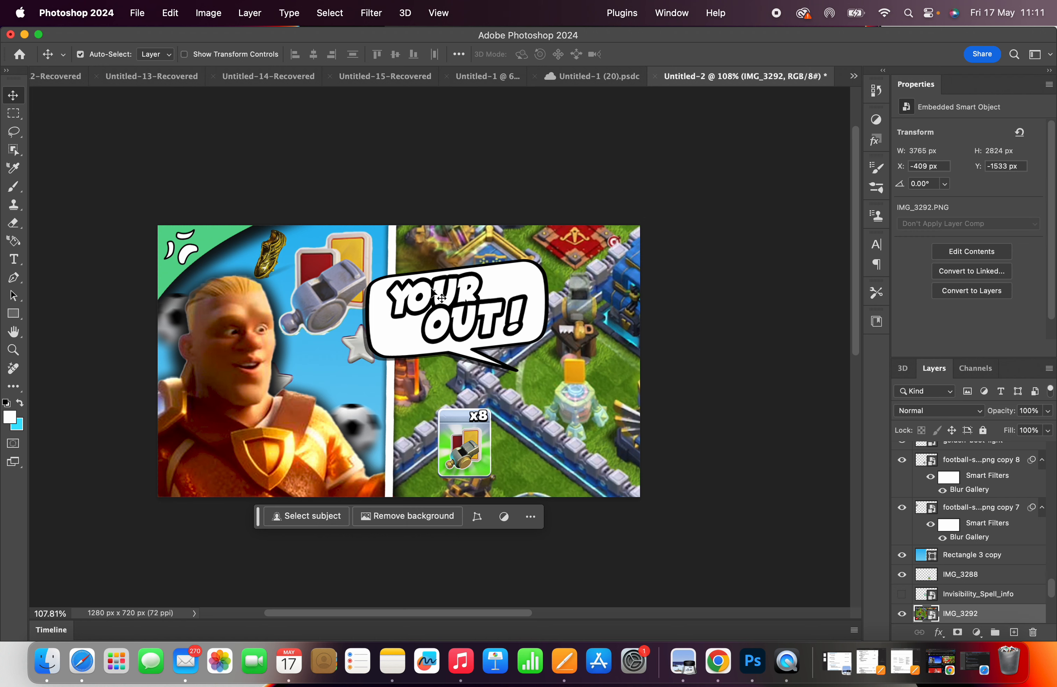
{"action": "left_click", "coordinate": [170, 12]}
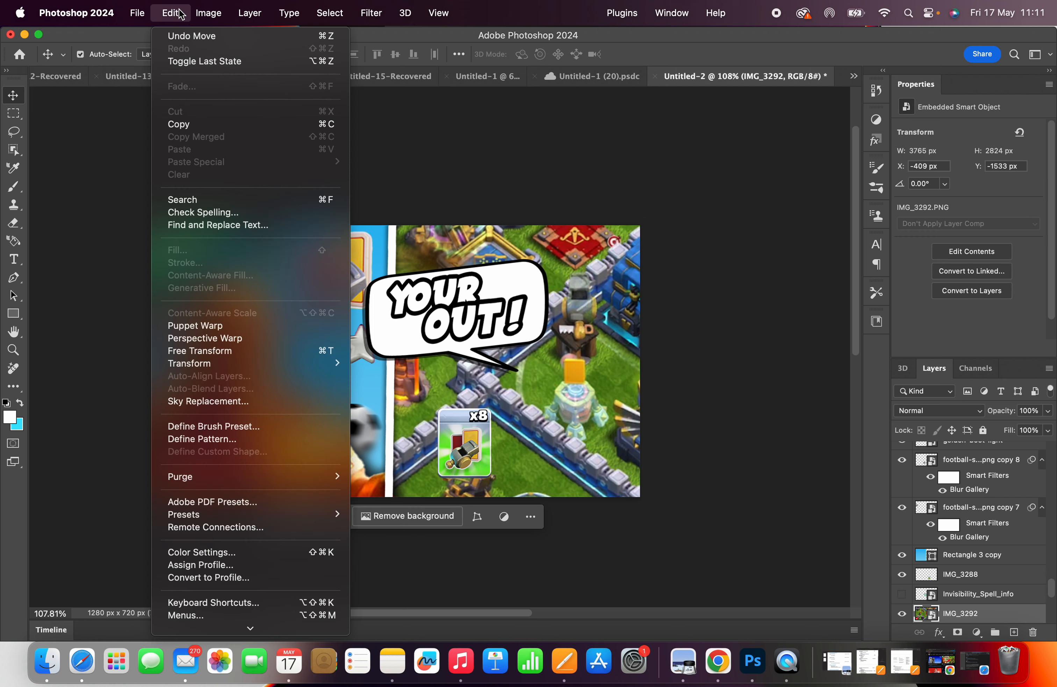
{"action": "left_click", "coordinate": [252, 351]}
{"action": "scroll", "coordinate": [551, 339], "scroll_direction": "down", "scroll_amount": 4}
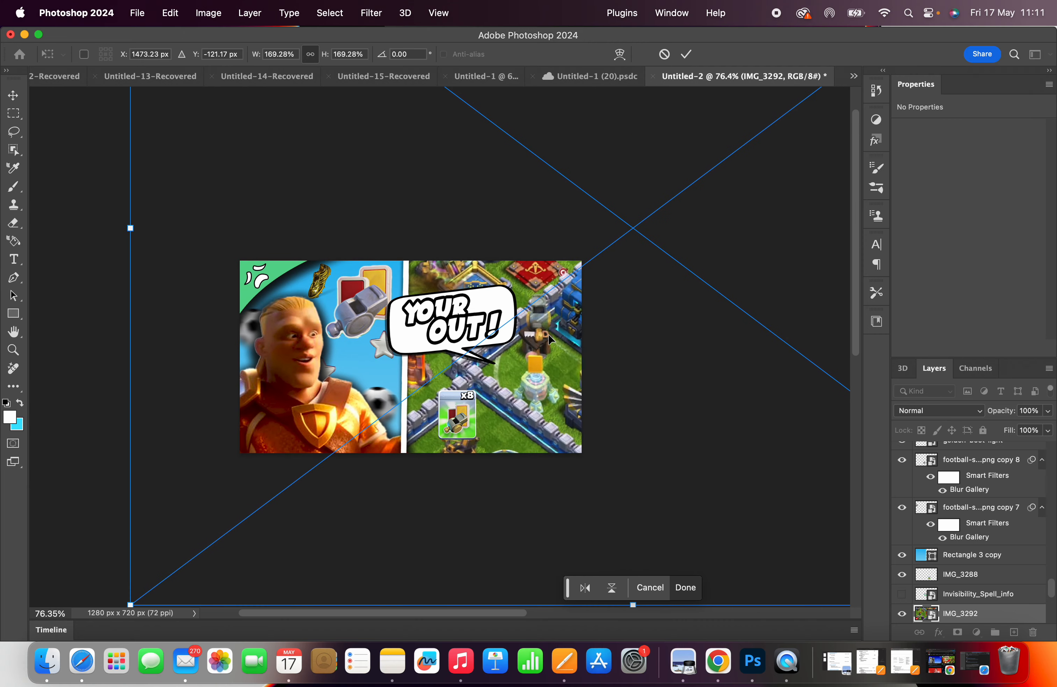
{"action": "scroll", "coordinate": [550, 338], "scroll_direction": "down", "scroll_amount": 1}
{"action": "left_click_drag", "start_coordinate": [162, 578], "coordinate": [146, 588]}
{"action": "left_click_drag", "start_coordinate": [355, 498], "coordinate": [363, 493]}
{"action": "key", "text": "Return"}
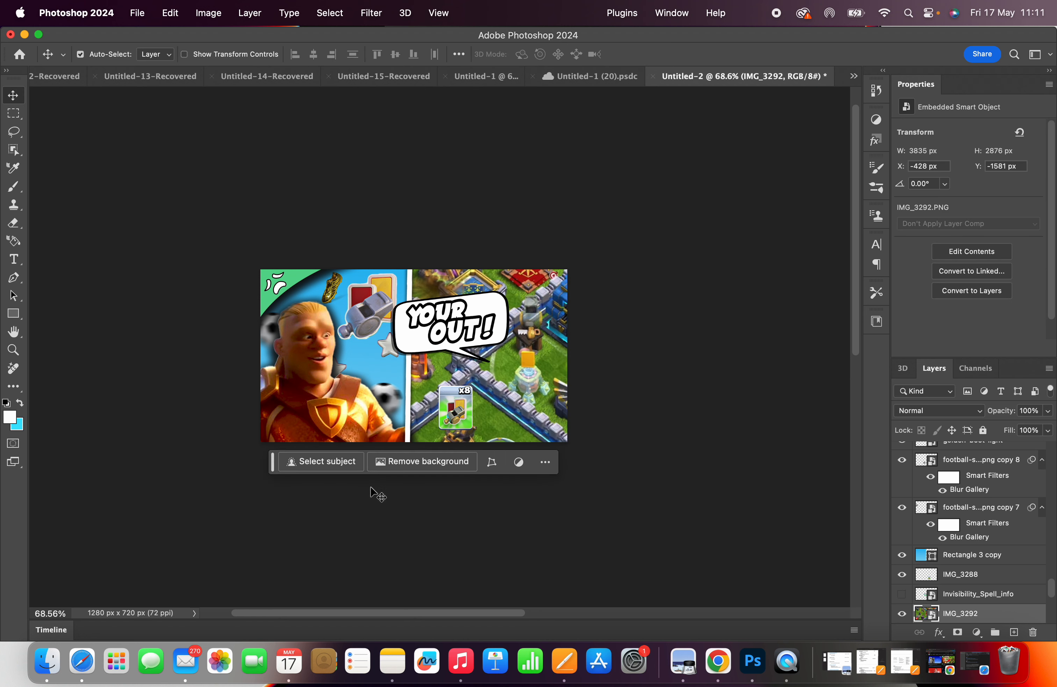
{"action": "left_click_drag", "start_coordinate": [449, 403], "coordinate": [484, 400]}
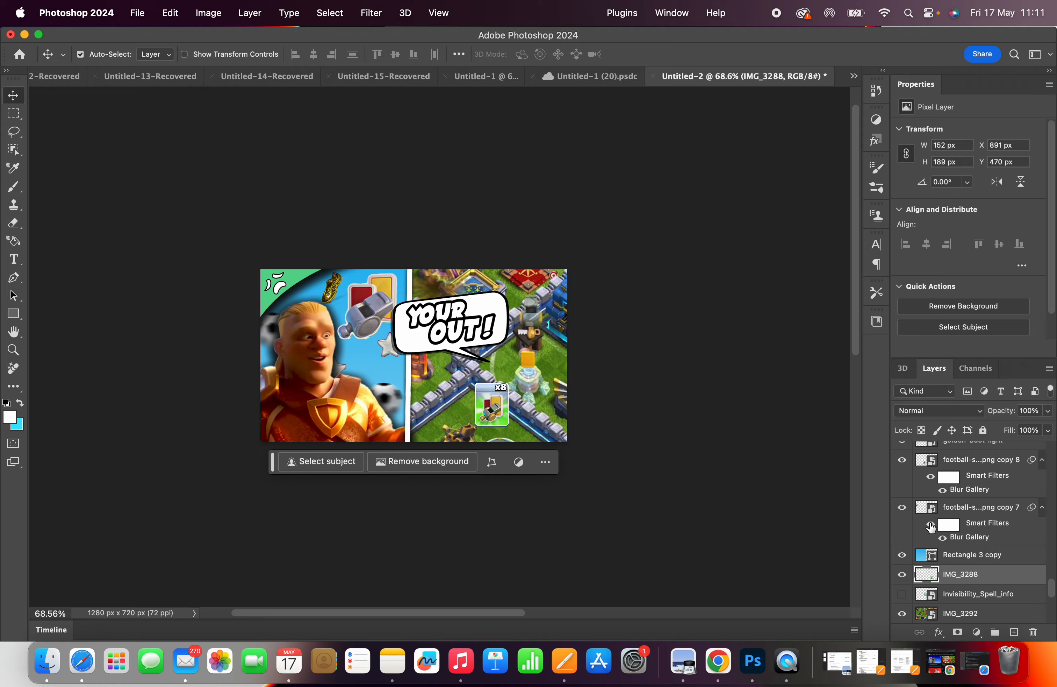
Step: Switch to Safari and search Google Images in a new tab for "air defence clash of clans"
{"action": "left_click", "coordinate": [82, 661]}
{"action": "left_click", "coordinate": [1010, 44]}
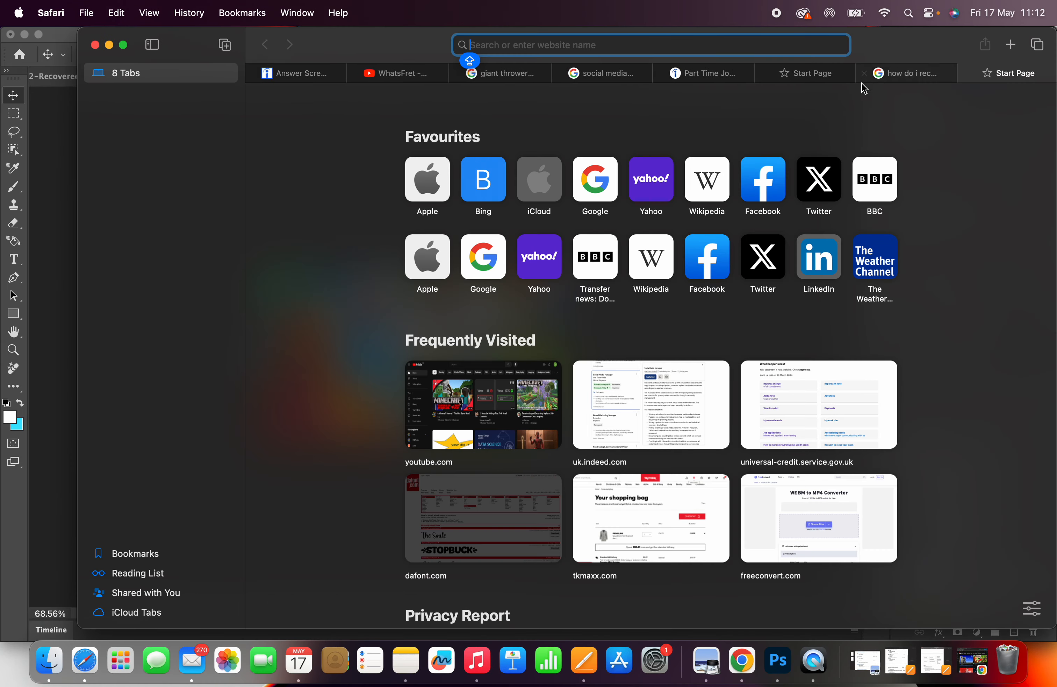
{"action": "type", "text": "ai"}
{"action": "key", "text": "BackSpace"}
{"action": "key", "text": "BackSpace"}
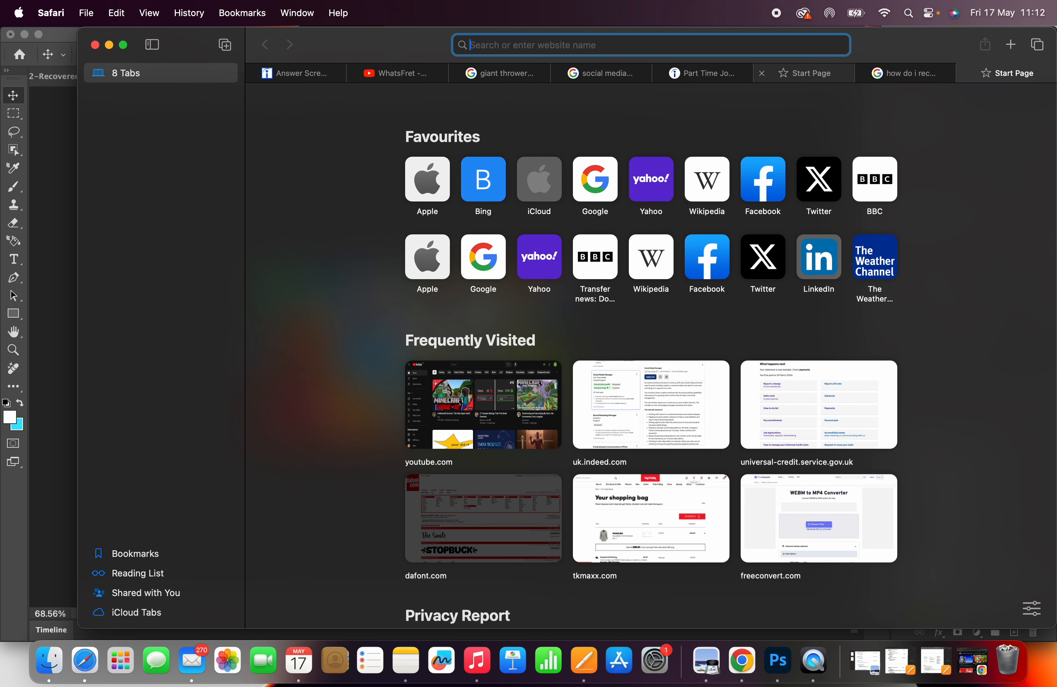
{"action": "type", "text": "air defencec"}
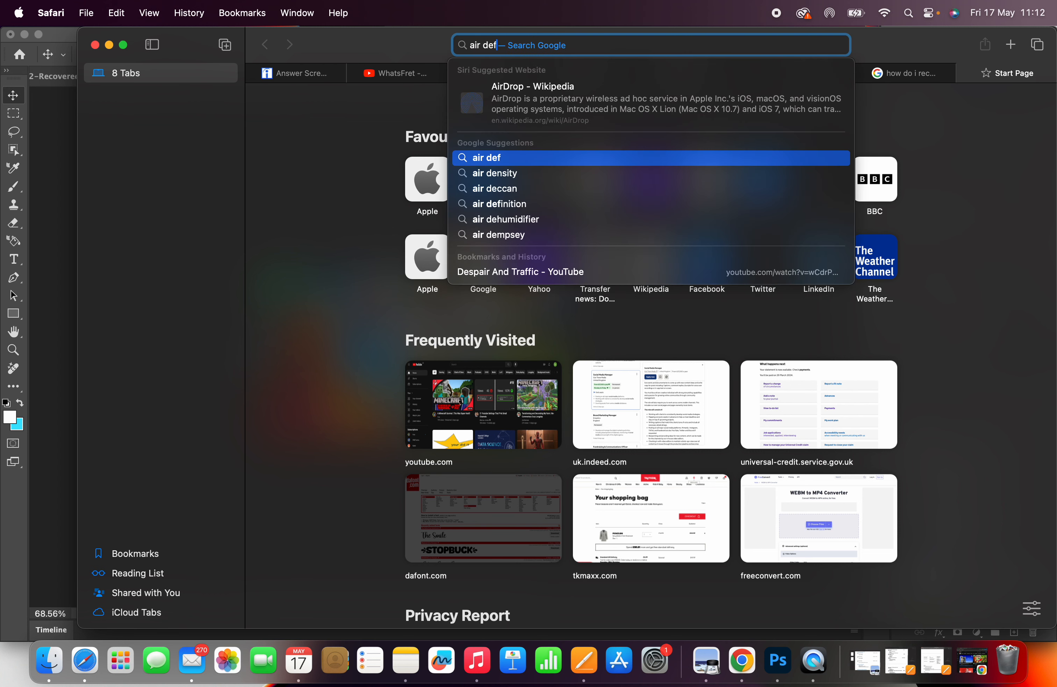
{"action": "key", "text": "BackSpace"}
{"action": "type", "text": "clash kf"}
{"action": "key", "text": "BackSpace"}
{"action": "key", "text": "BackSpace"}
{"action": "type", "text": "of clans"}
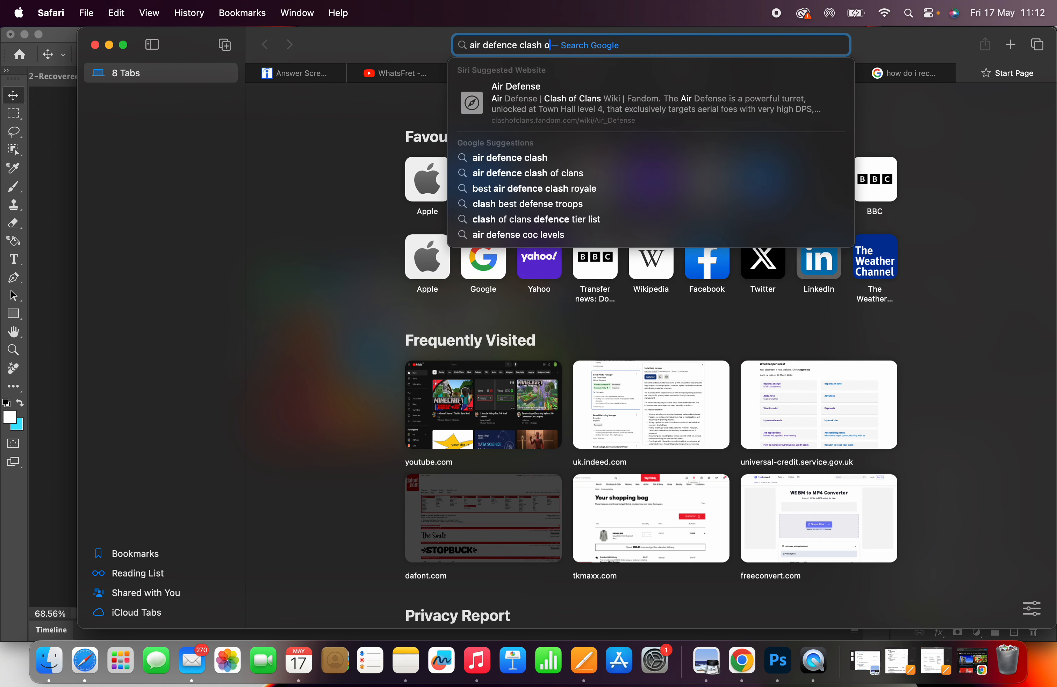
{"action": "key", "text": "Return"}
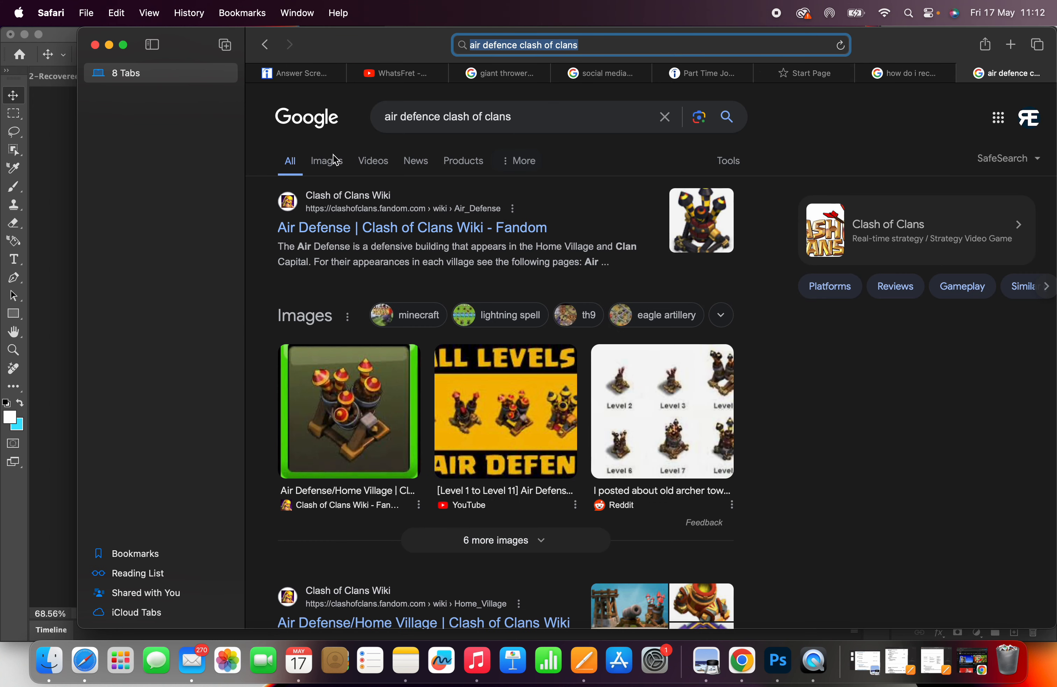
{"action": "left_click", "coordinate": [334, 156]}
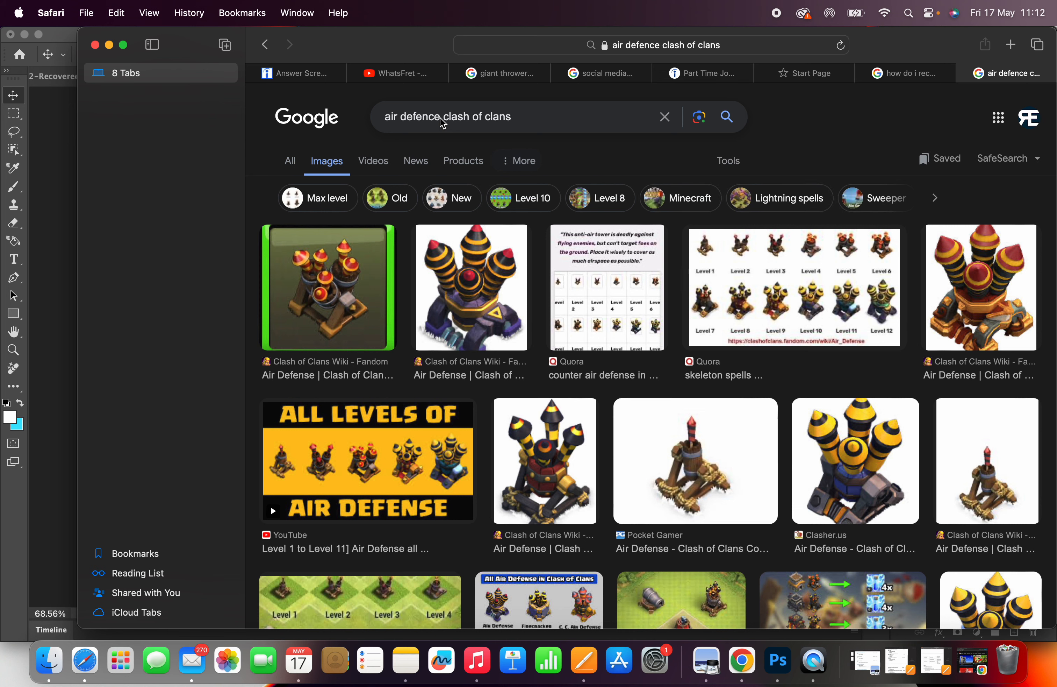
Step: Change the image search to "air dsweeper clash of clans"
{"action": "left_click_drag", "start_coordinate": [441, 117], "coordinate": [414, 118]}
{"action": "key", "text": "BackSpace"}
{"action": "type", "text": "sweeper"}
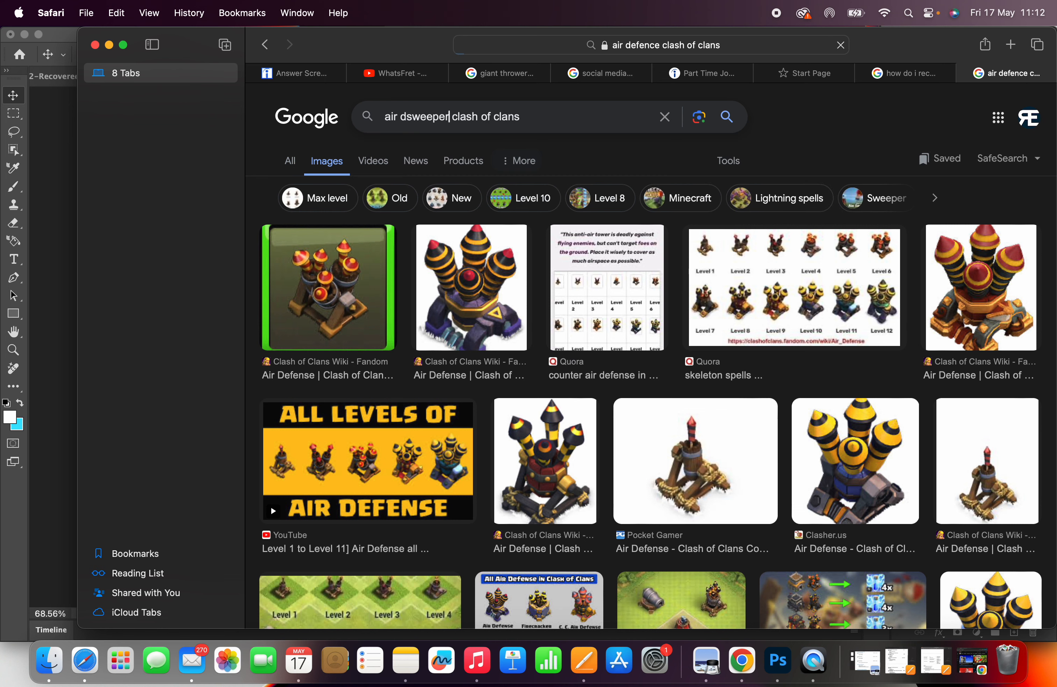
{"action": "key", "text": "Return"}
Step: Preview the Clash of Clans Wiki and YouTube level 5 Air Sweeper images and look through the other results
{"action": "left_click", "coordinate": [328, 325]}
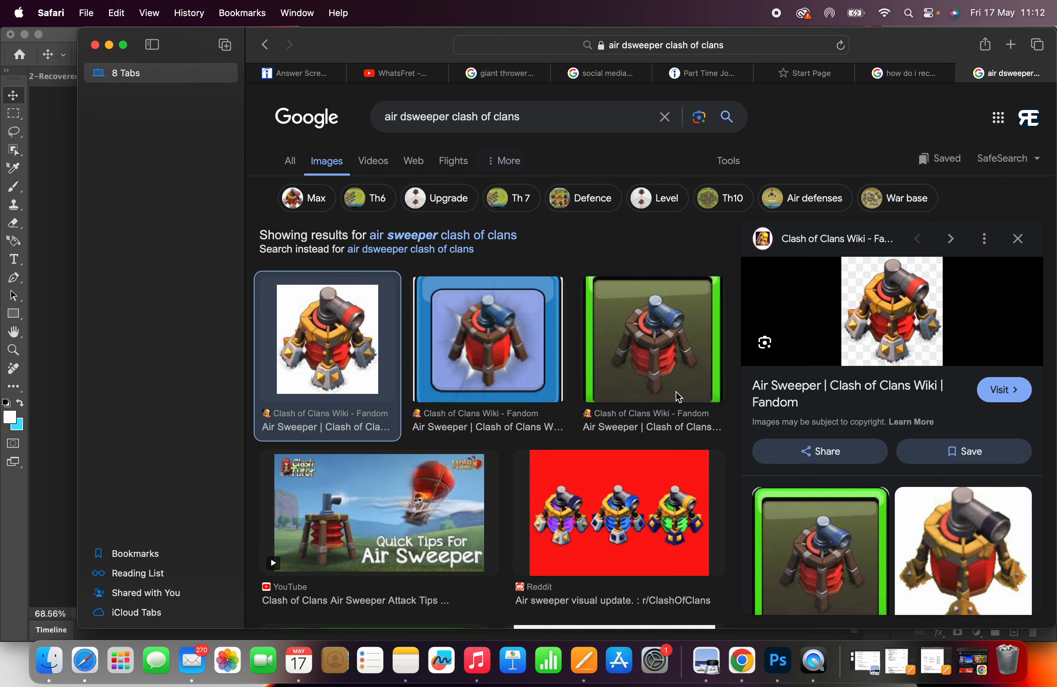
{"action": "left_click", "coordinate": [1017, 239]}
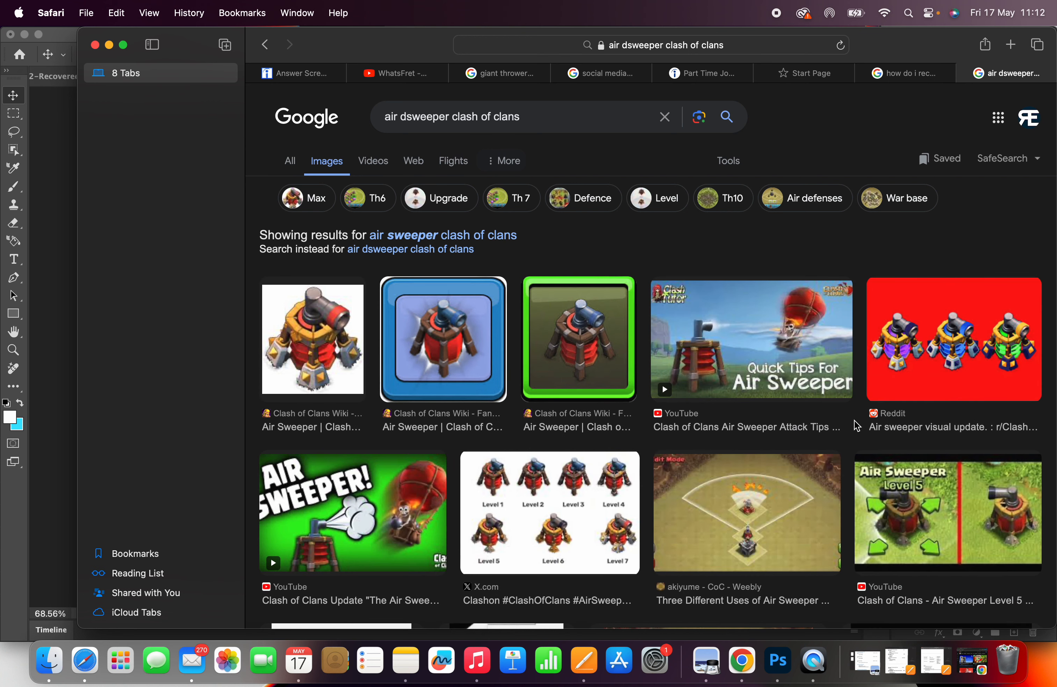
{"action": "left_click", "coordinate": [954, 525]}
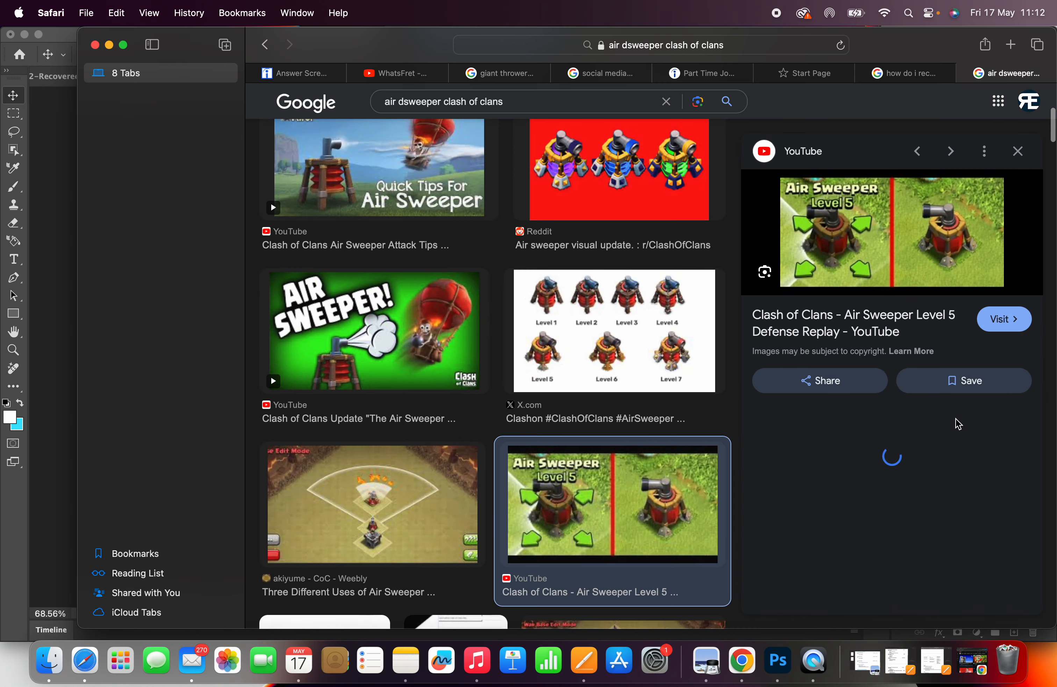
{"action": "left_click", "coordinate": [1019, 151]}
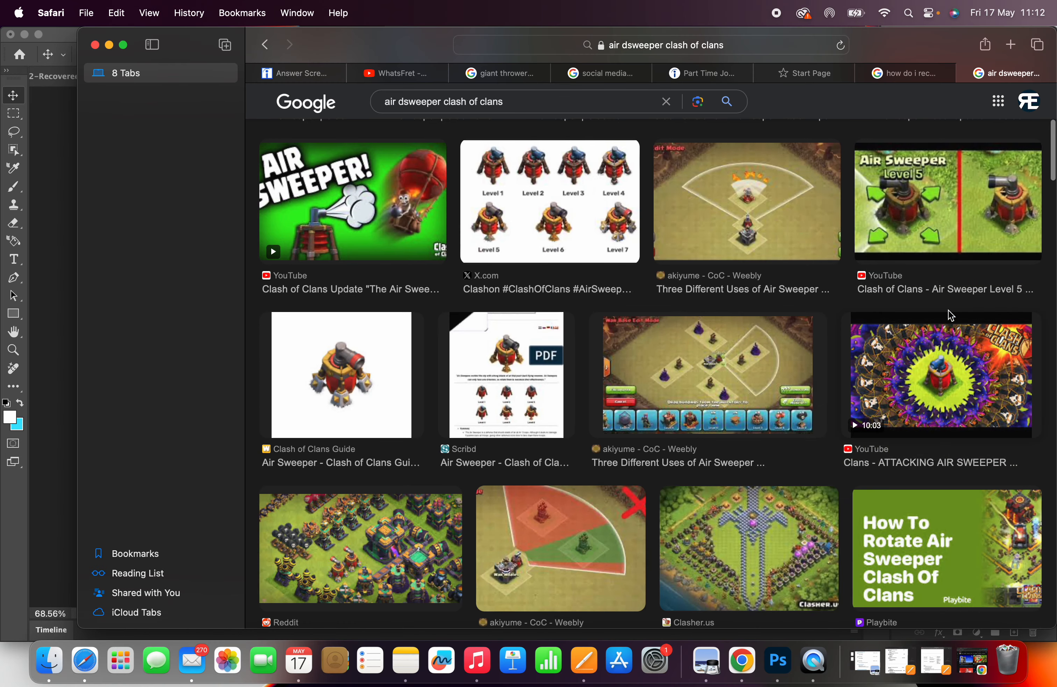
{"action": "scroll", "coordinate": [388, 318], "scroll_direction": "up", "scroll_amount": 2}
{"action": "scroll", "coordinate": [388, 320], "scroll_direction": "up", "scroll_amount": 4}
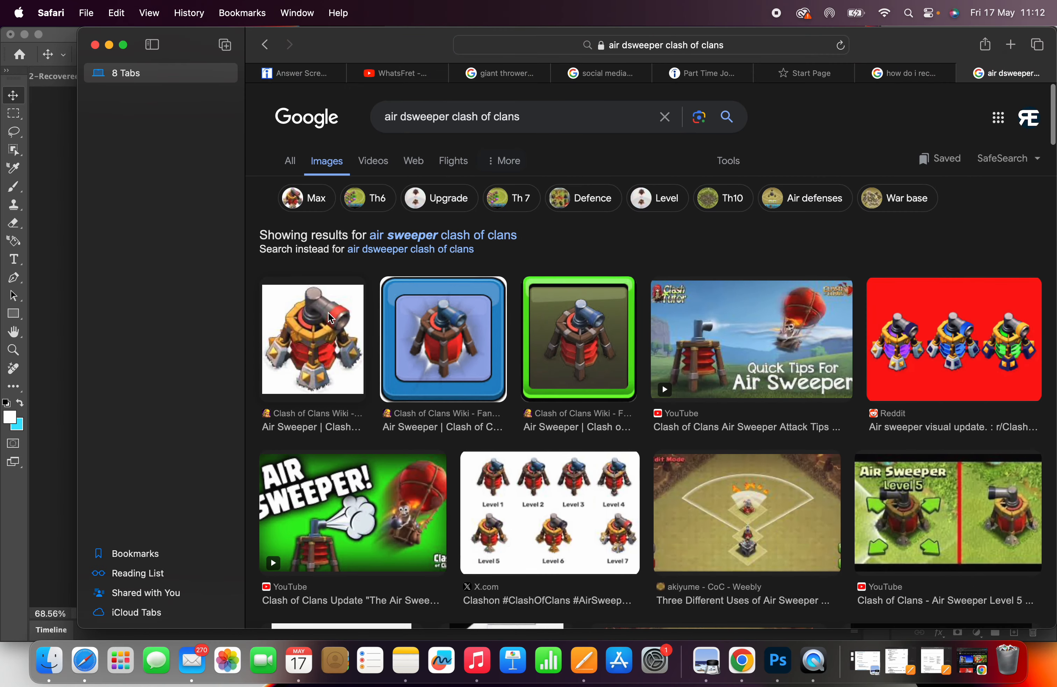
Step: Save the gold-and-red Air Sweeper image from the Clash of Clans Wiki result and return to the thumbnail in Photoshop
{"action": "left_click", "coordinate": [330, 317]}
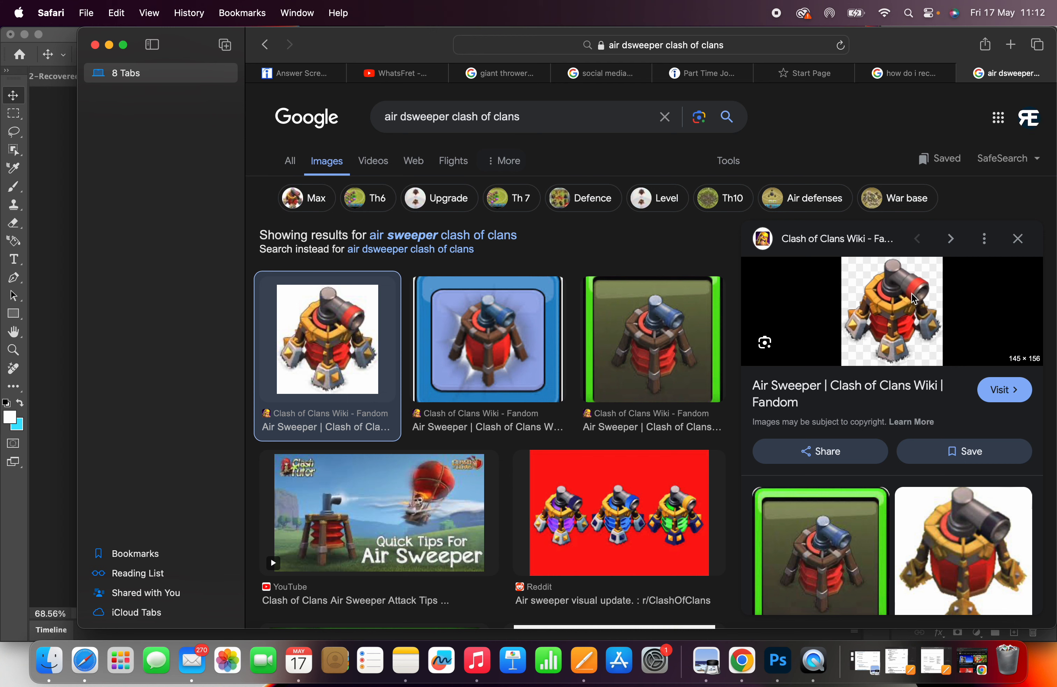
{"action": "right_click", "coordinate": [915, 299]}
{"action": "left_click", "coordinate": [858, 491]}
{"action": "left_click_drag", "start_coordinate": [880, 42], "coordinate": [879, 129]}
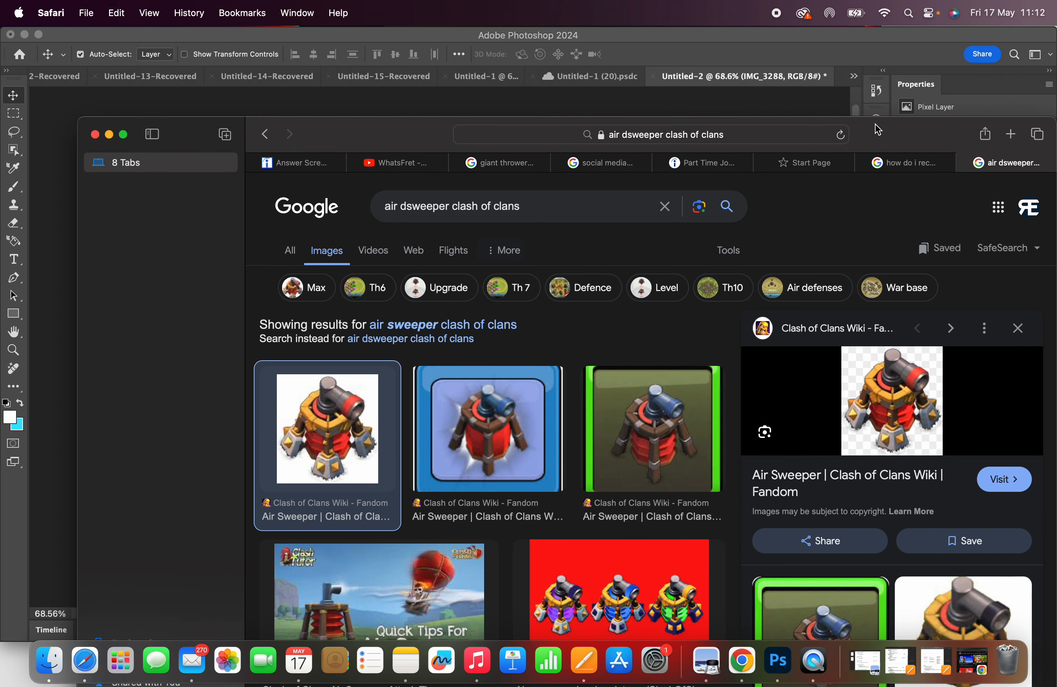
{"action": "left_click", "coordinate": [862, 37]}
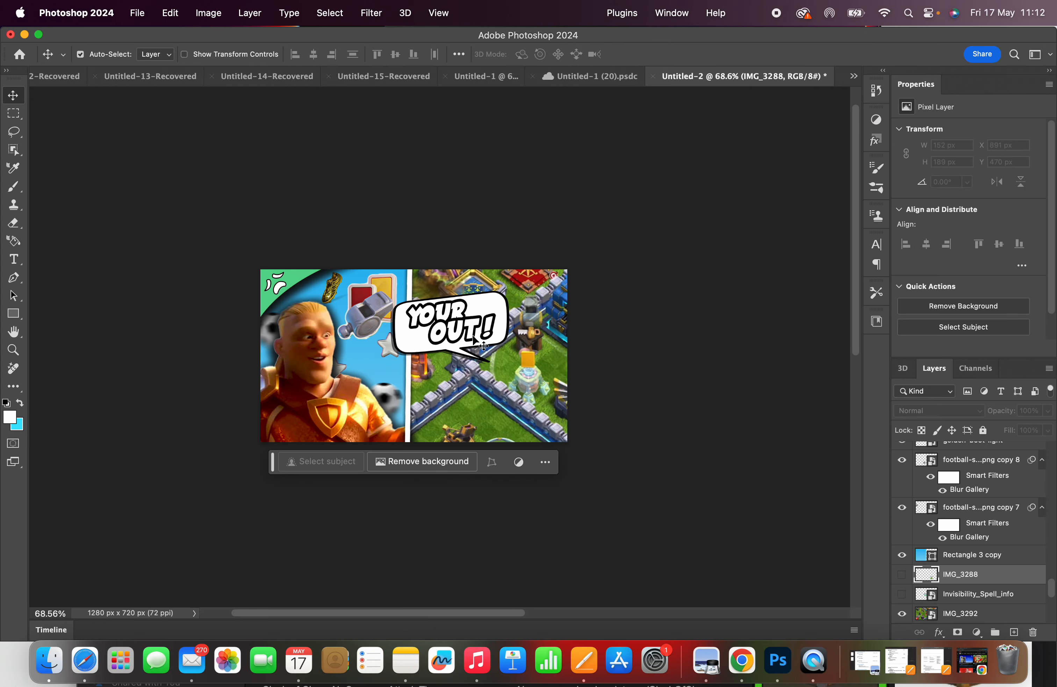
Step: Nudge the speech bubble slightly left and lower the whistle-and-cards image to about X -36 px, Y -305 px
{"action": "scroll", "coordinate": [474, 341], "scroll_direction": "up", "scroll_amount": 4}
{"action": "left_click_drag", "start_coordinate": [525, 308], "coordinate": [521, 282]}
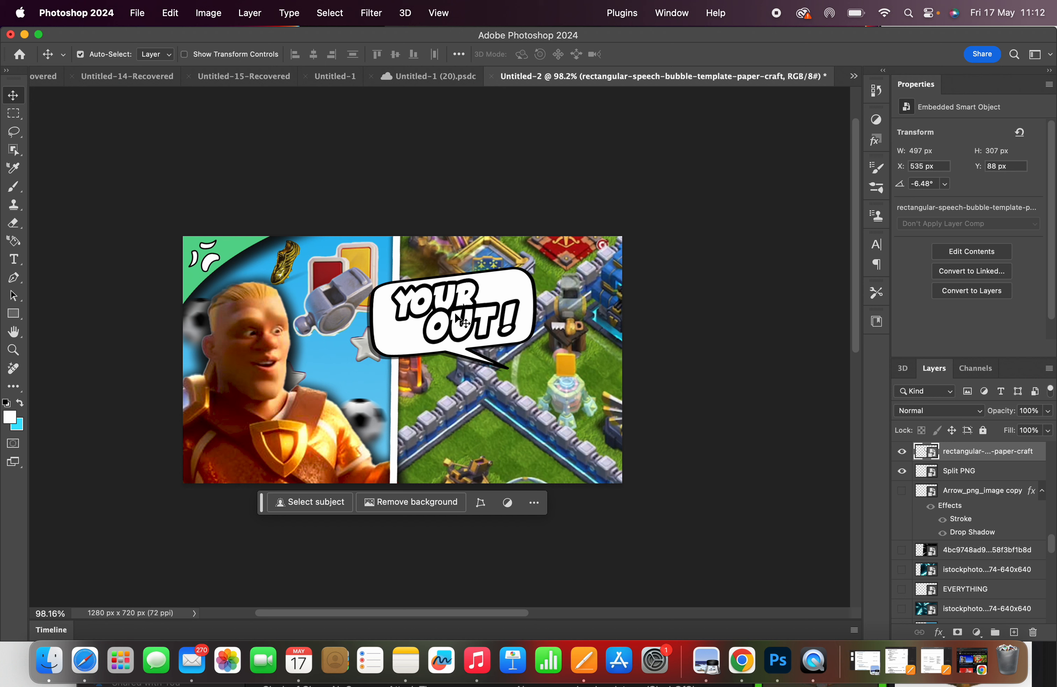
{"action": "left_click_drag", "start_coordinate": [332, 281], "coordinate": [333, 299]}
{"action": "scroll", "coordinate": [421, 370], "scroll_direction": "up", "scroll_amount": 3}
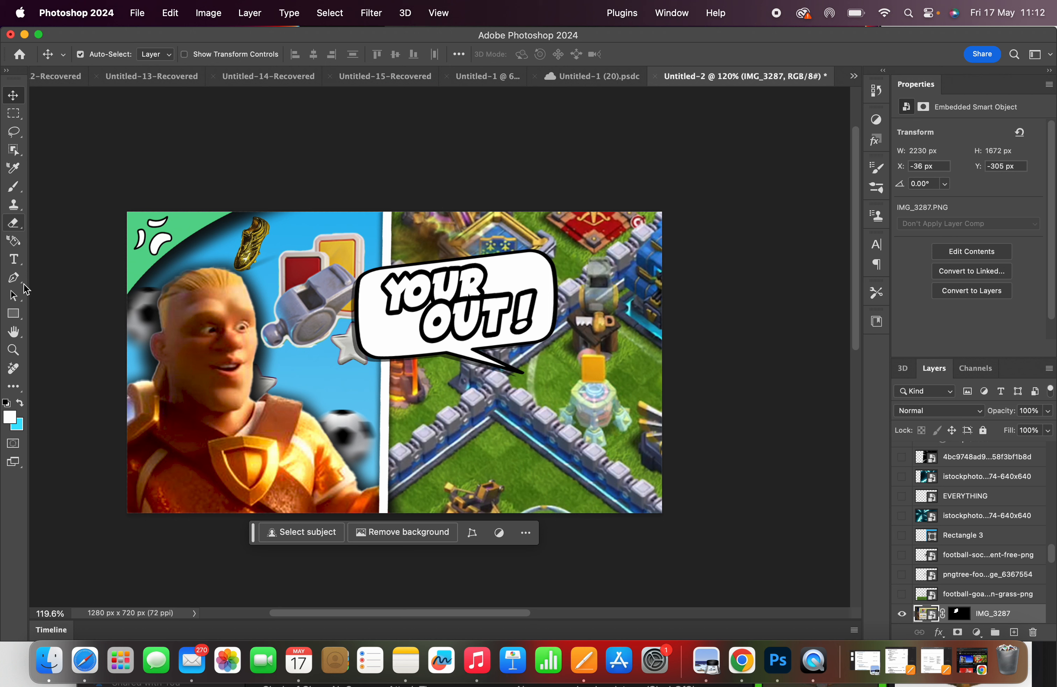
Step: Draw a white circle about 383 px wide with the Ellipse tool and place it below the speech bubble at about X 635, Y 353 px
{"action": "left_click", "coordinate": [13, 313]}
{"action": "left_click", "coordinate": [52, 325]}
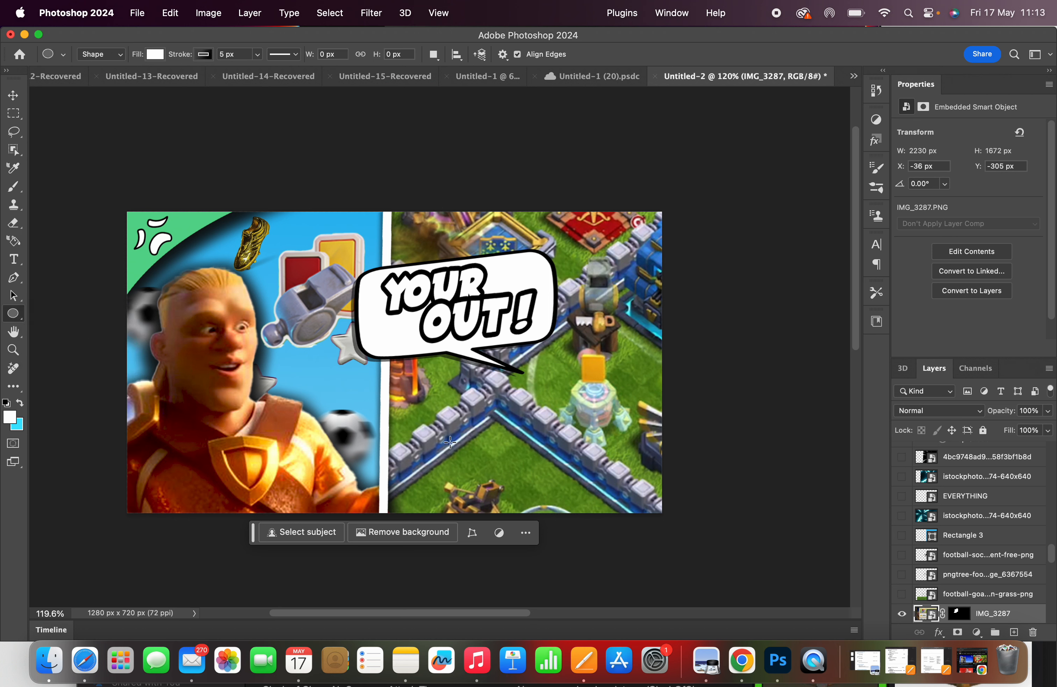
{"action": "left_click_drag", "start_coordinate": [430, 423], "coordinate": [708, 581]}
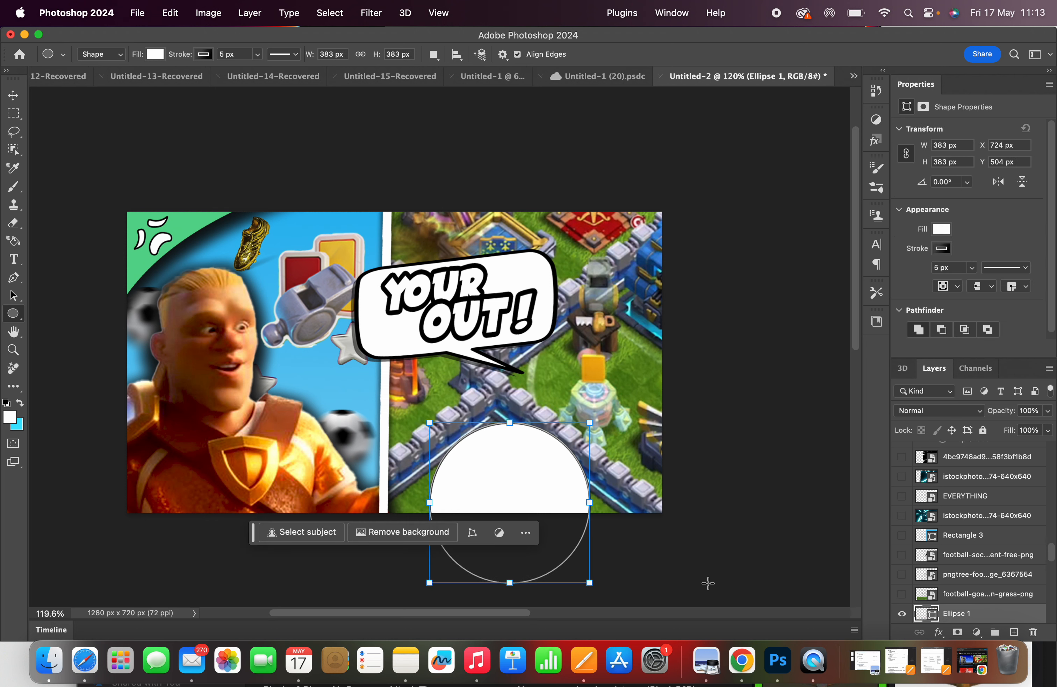
{"action": "left_click", "coordinate": [11, 98]}
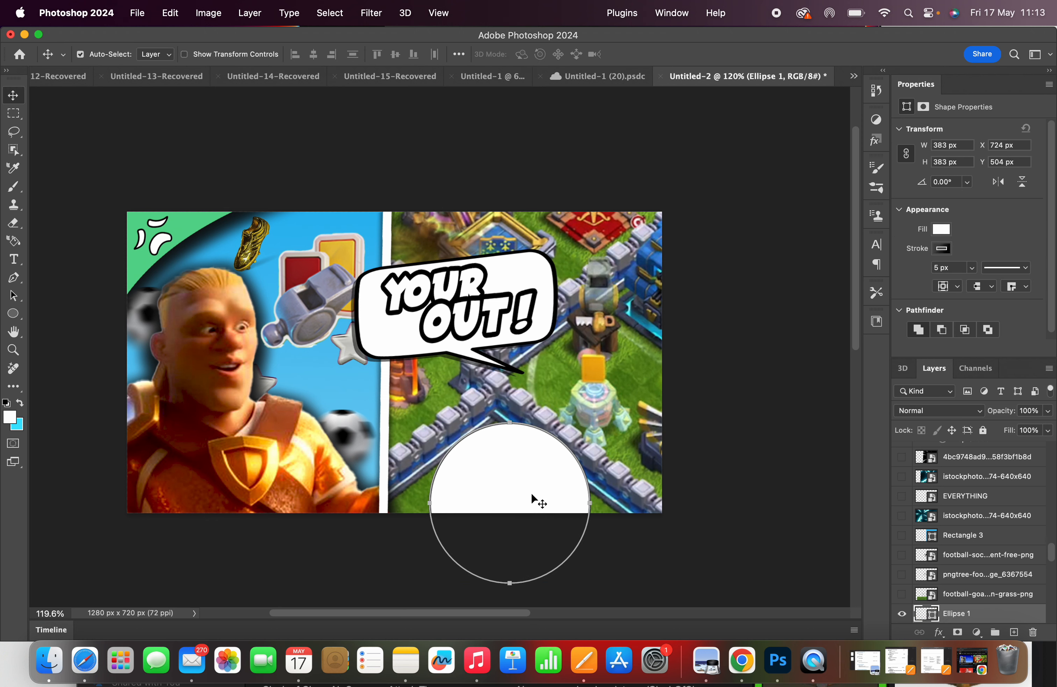
{"action": "left_click_drag", "start_coordinate": [531, 495], "coordinate": [497, 431]}
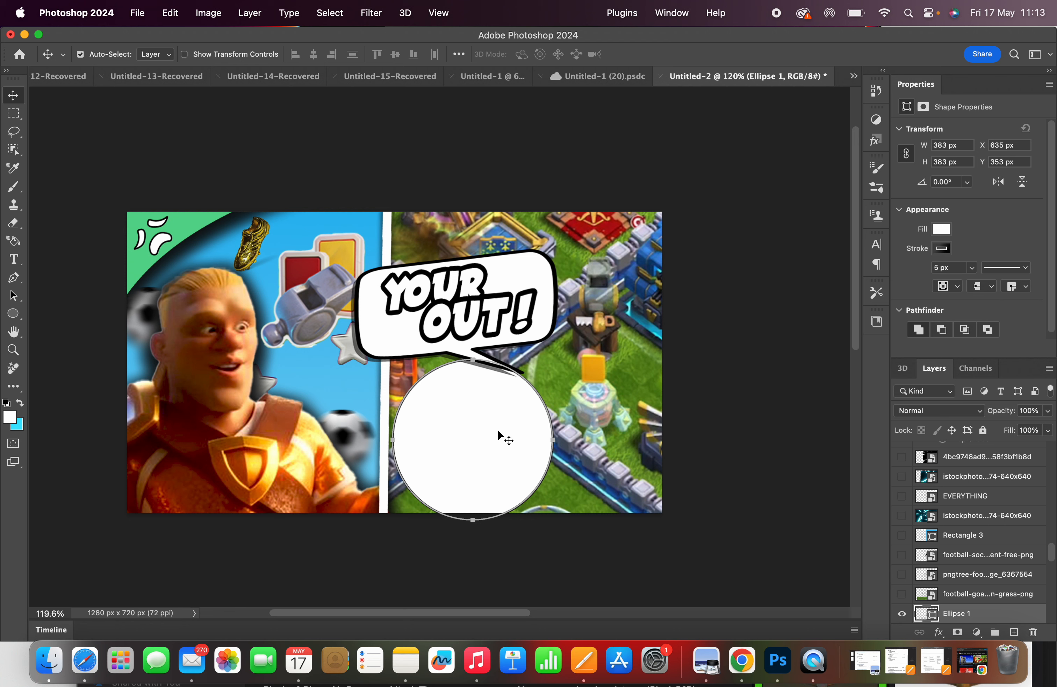
Step: Scale the white circle down to about 311 px wide and place it at about X 660 px, Y 386 px
{"action": "left_click", "coordinate": [176, 13]}
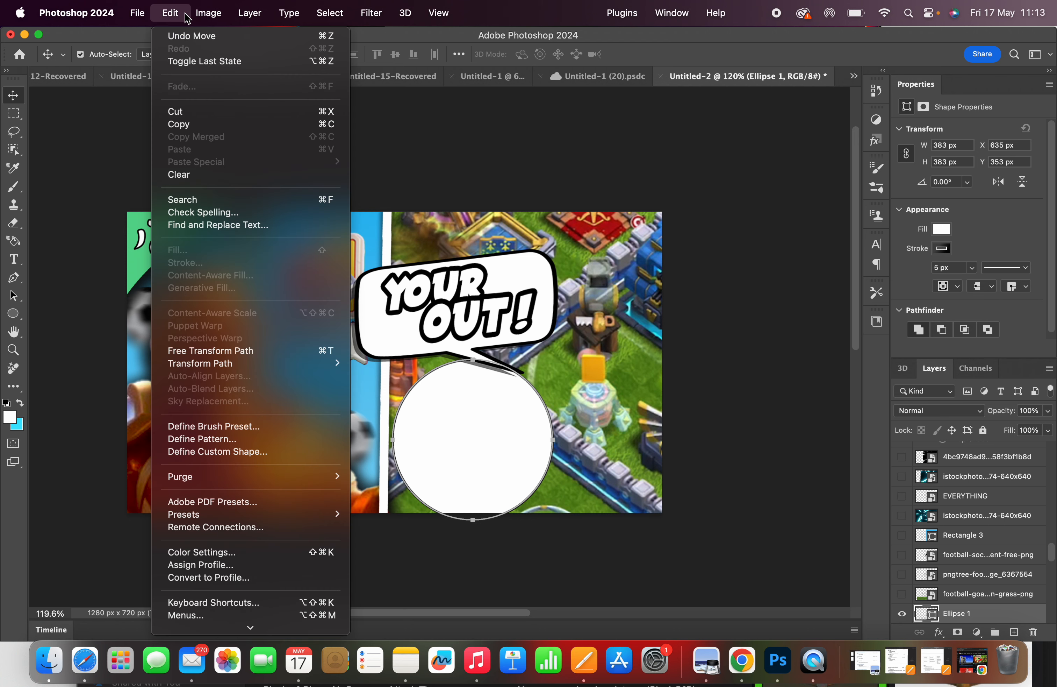
{"action": "left_click", "coordinate": [250, 350]}
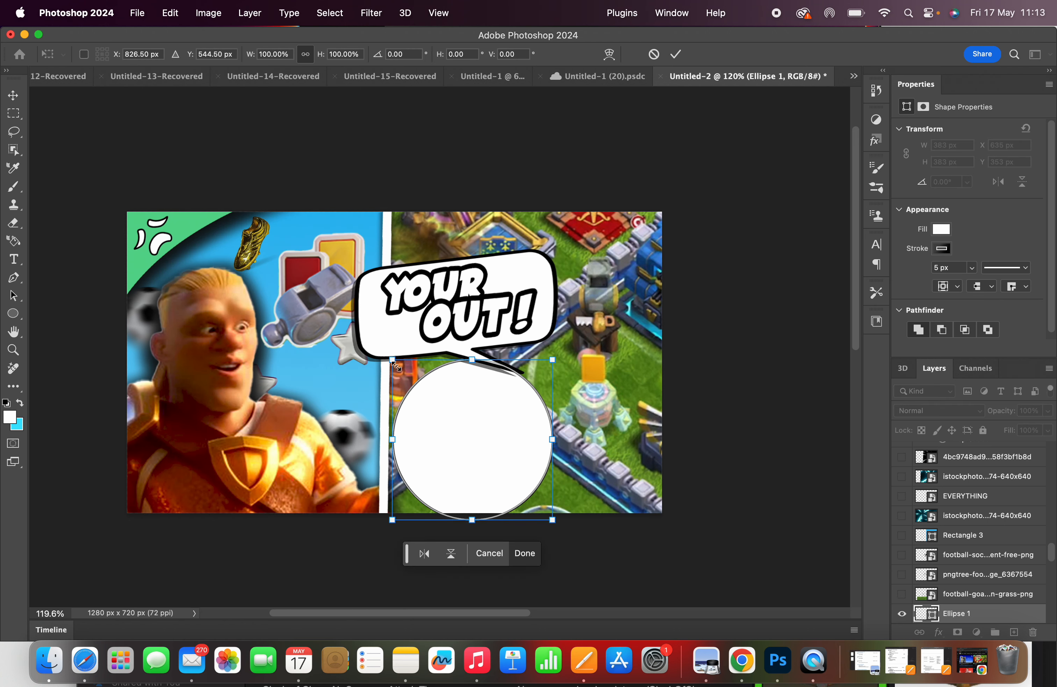
{"action": "left_click_drag", "start_coordinate": [394, 358], "coordinate": [423, 389]}
{"action": "left_click_drag", "start_coordinate": [517, 462], "coordinate": [497, 446]}
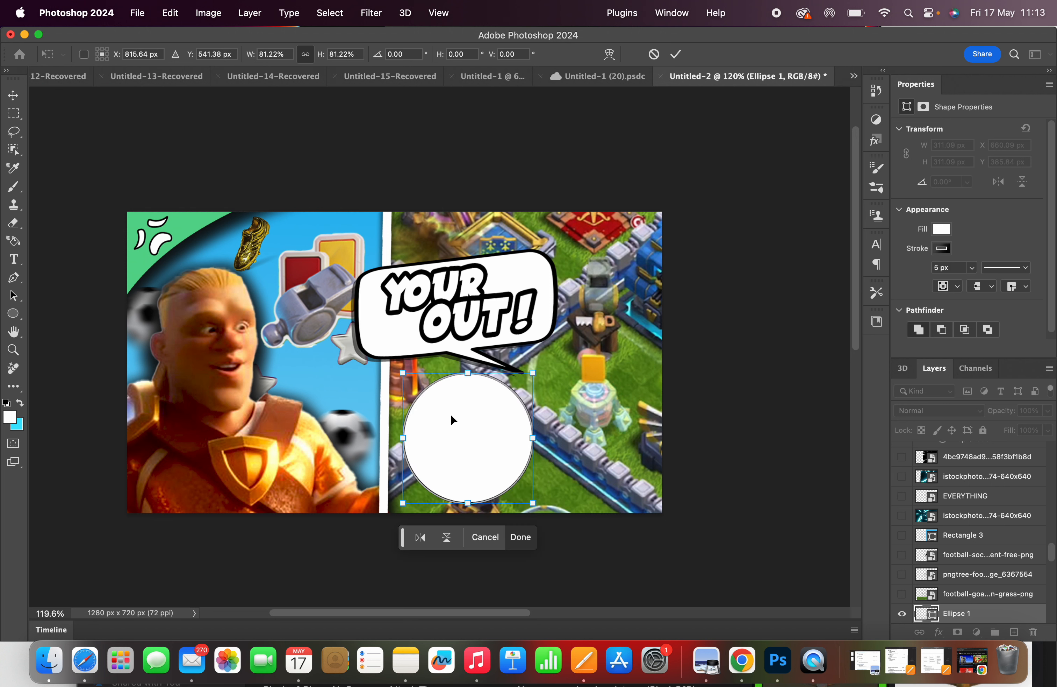
{"action": "key", "text": "Return"}
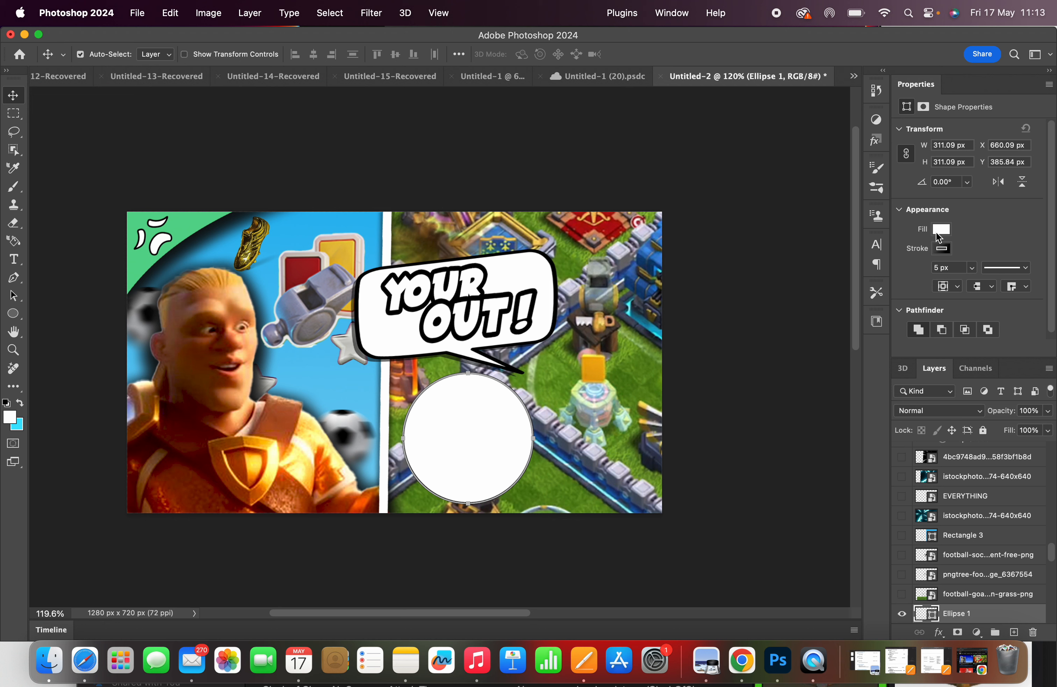
Step: Remove the circle's fill and set its stroke width to 10.20 px
{"action": "left_click", "coordinate": [941, 230]}
{"action": "left_click", "coordinate": [869, 262]}
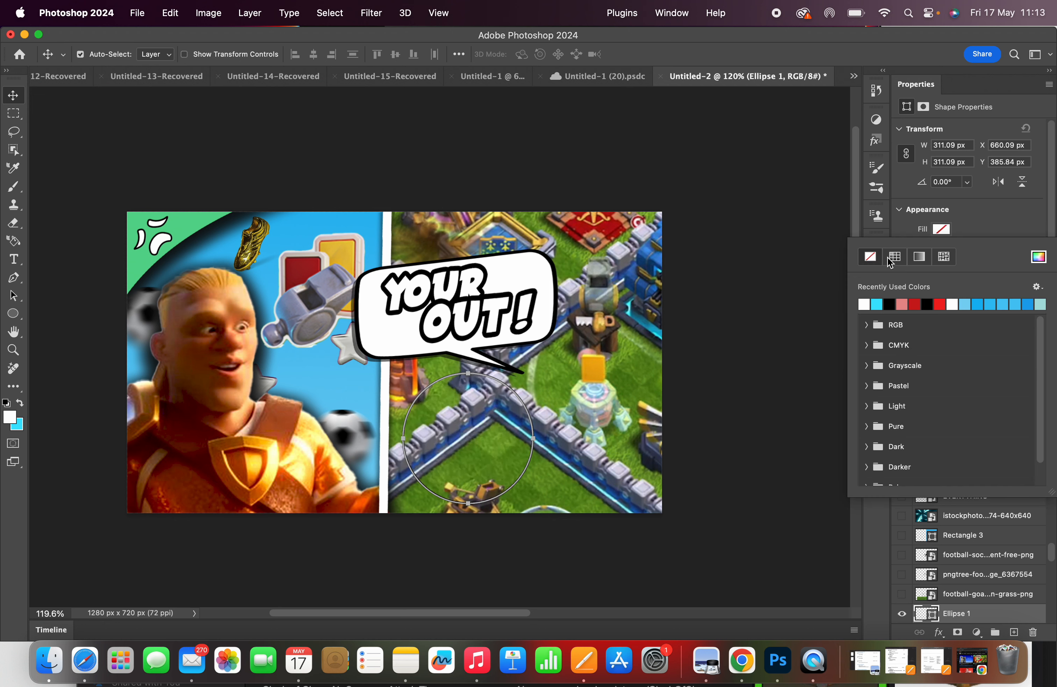
{"action": "left_click", "coordinate": [999, 235]}
{"action": "left_click", "coordinate": [944, 249]}
{"action": "left_click", "coordinate": [968, 247]}
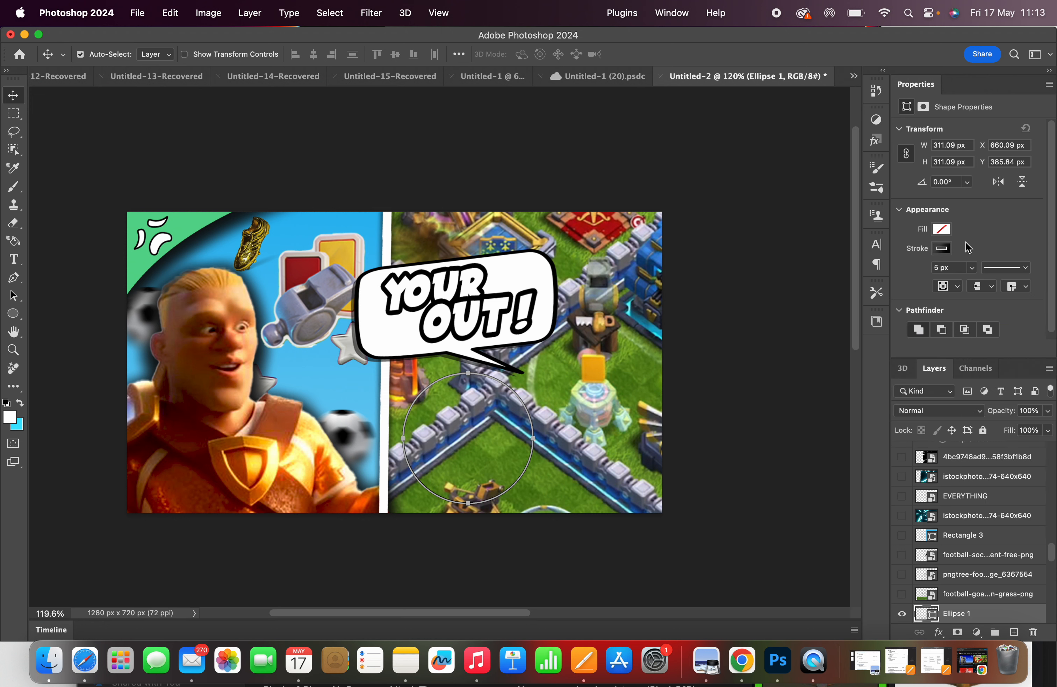
{"action": "left_click", "coordinate": [969, 268]}
{"action": "left_click_drag", "start_coordinate": [972, 287], "coordinate": [978, 287]}
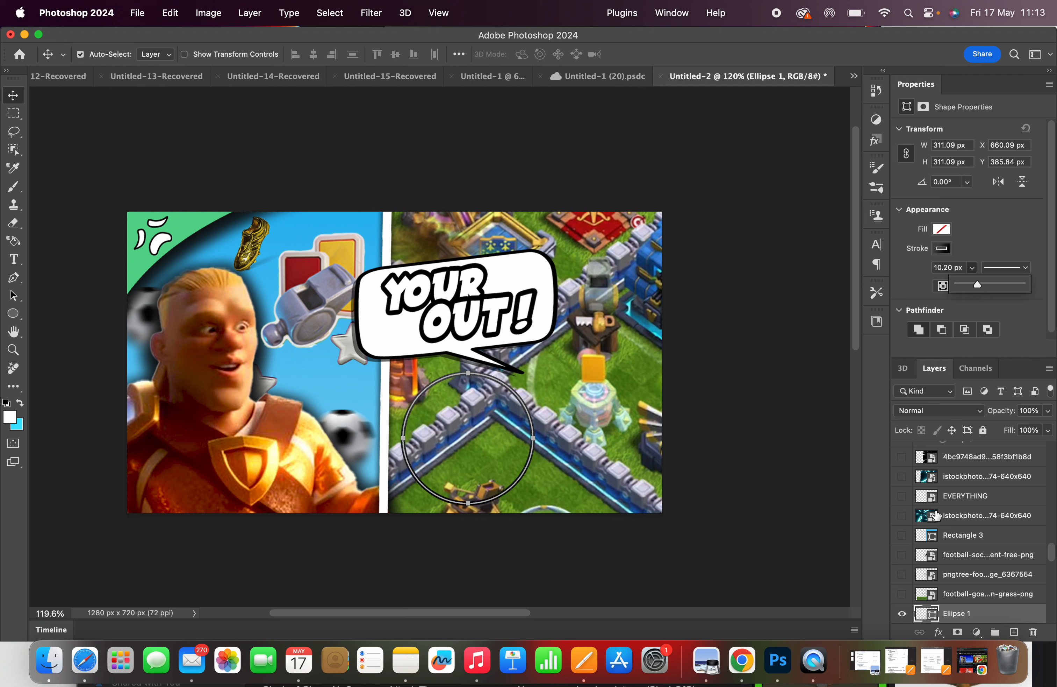
Step: Add a new empty layer directly above the IMG_3287 layer, beneath the circle
{"action": "left_click", "coordinate": [988, 616]}
{"action": "left_click", "coordinate": [979, 599]}
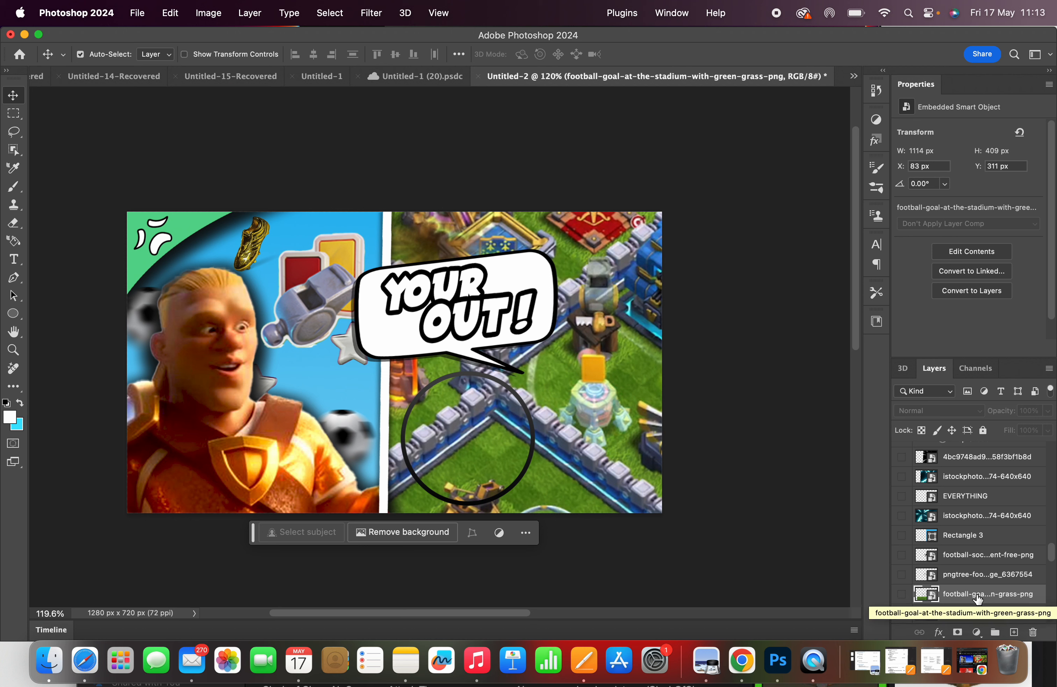
{"action": "scroll", "coordinate": [981, 588], "scroll_direction": "down", "scroll_amount": 5}
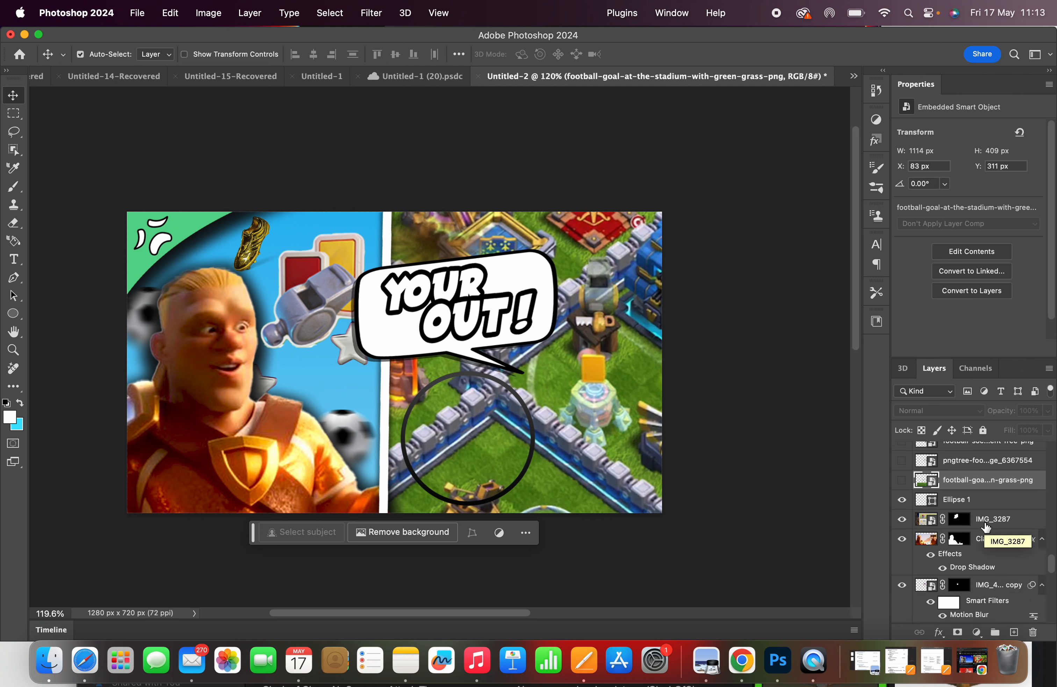
{"action": "left_click", "coordinate": [994, 503]}
{"action": "left_click", "coordinate": [1007, 526]}
{"action": "left_click", "coordinate": [1013, 631]}
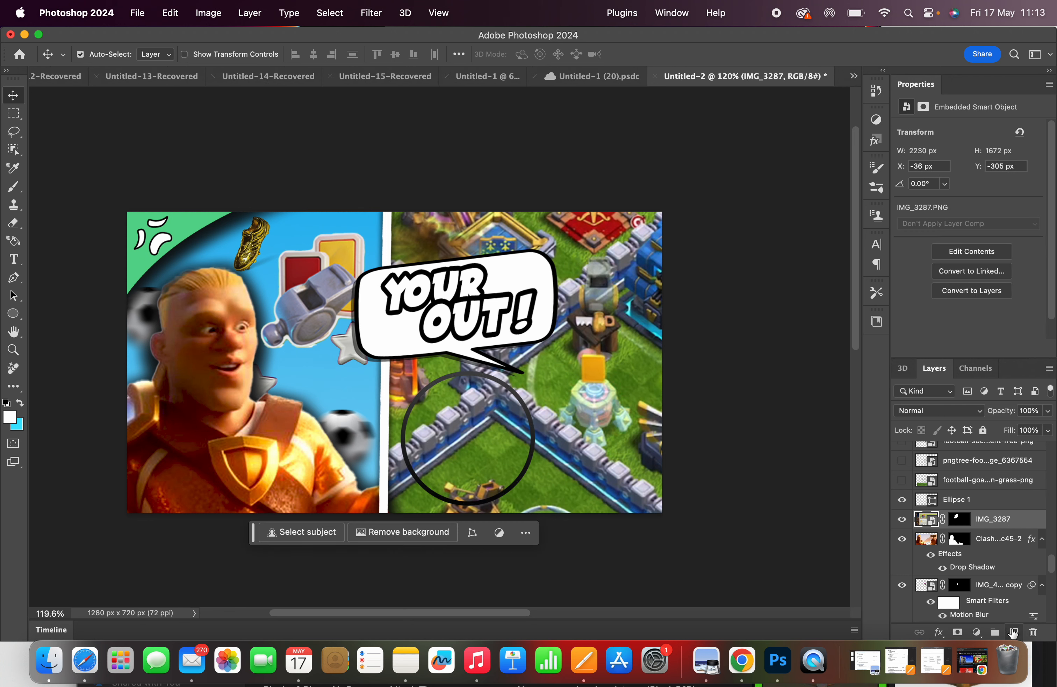
Step: Find Air_Sweeper7-2.webp in the Downloads folder and place it in the thumbnail over the circle outline
{"action": "left_click", "coordinate": [41, 674]}
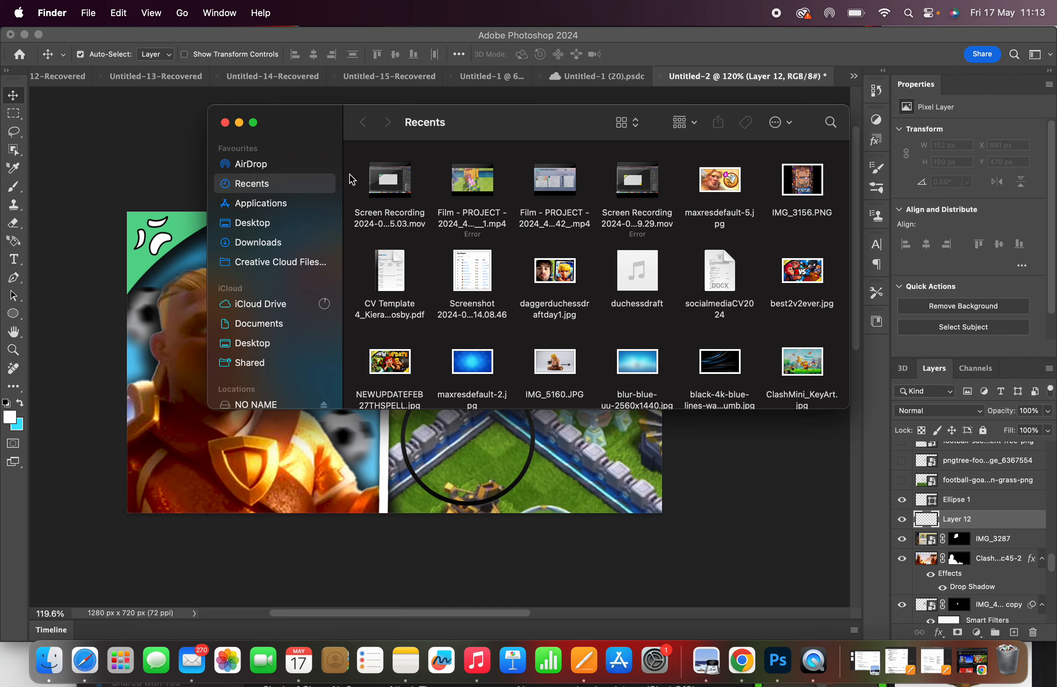
{"action": "left_click", "coordinate": [284, 243]}
{"action": "scroll", "coordinate": [531, 330], "scroll_direction": "down", "scroll_amount": 10}
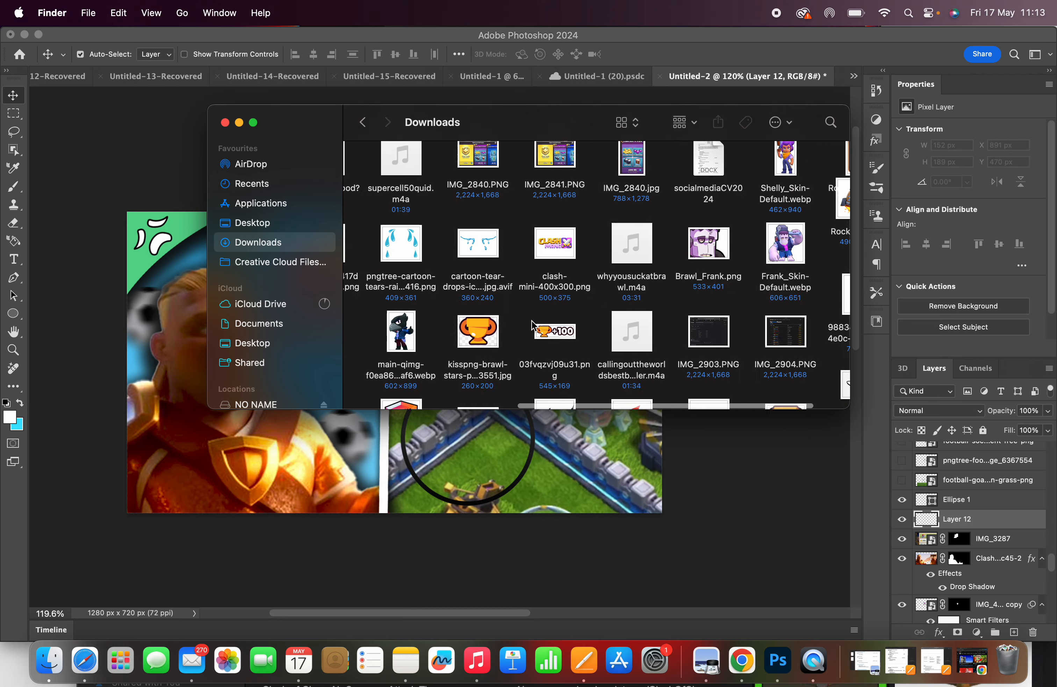
{"action": "scroll", "coordinate": [534, 326], "scroll_direction": "down", "scroll_amount": 15}
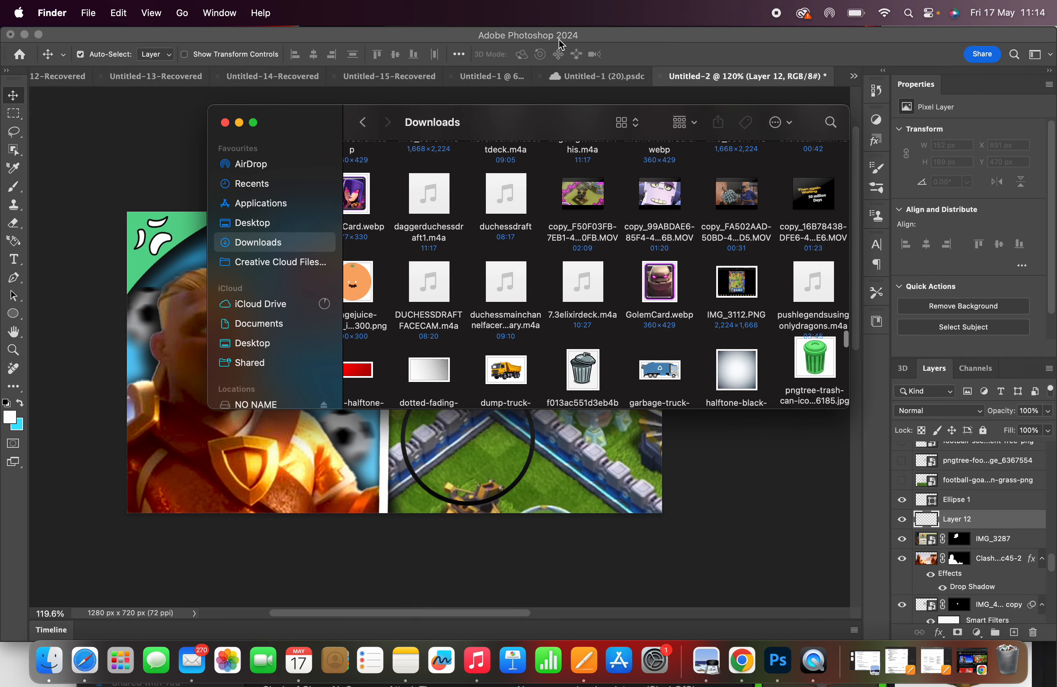
{"action": "scroll", "coordinate": [558, 342], "scroll_direction": "down", "scroll_amount": 10}
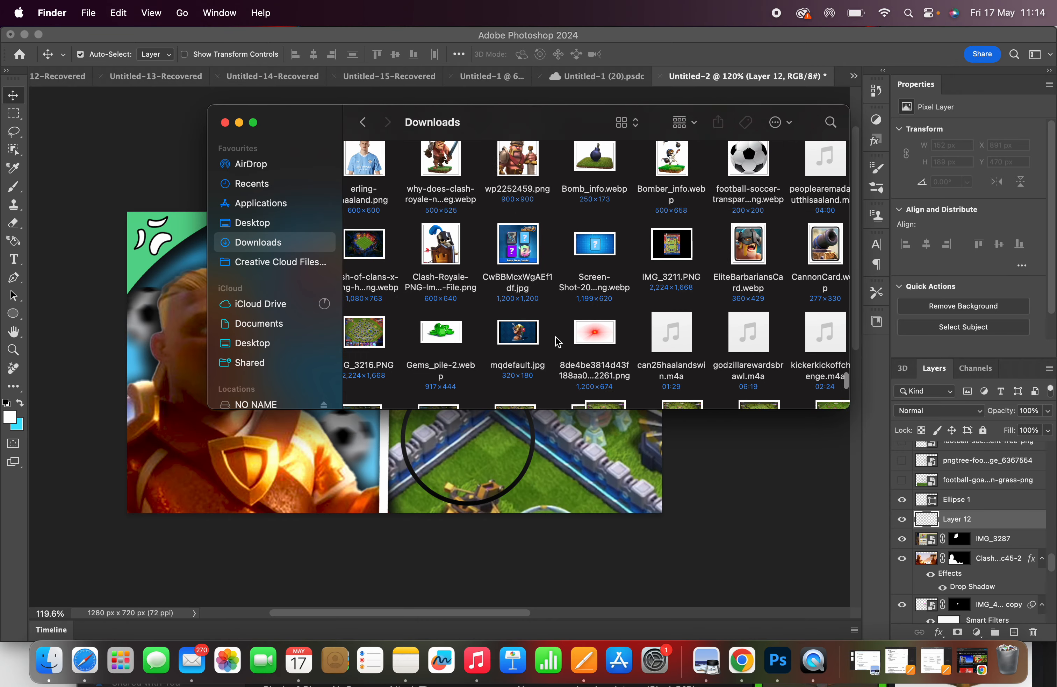
{"action": "left_click_drag", "start_coordinate": [734, 369], "coordinate": [294, 289]}
{"action": "left_click_drag", "start_coordinate": [391, 391], "coordinate": [455, 484]}
Step: Scale the Air Sweeper image to about 330 × 348 px and position it at about X 643 px, Y 406 px
{"action": "left_click_drag", "start_coordinate": [447, 485], "coordinate": [444, 492]}
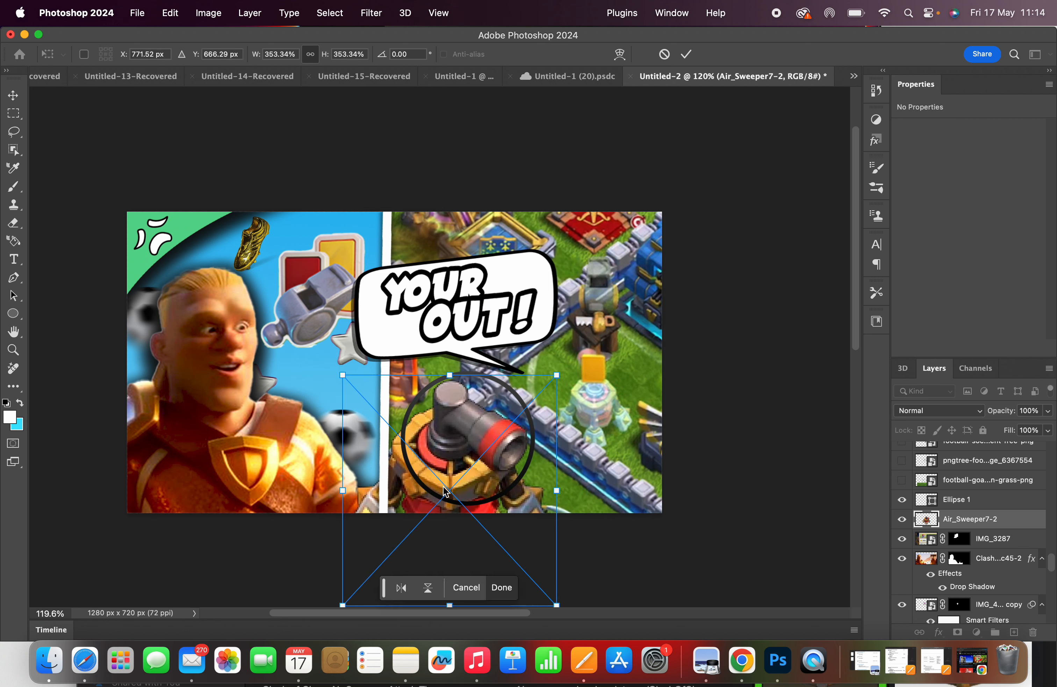
{"action": "left_click_drag", "start_coordinate": [344, 376], "coordinate": [418, 453]}
{"action": "left_click_drag", "start_coordinate": [475, 514], "coordinate": [454, 440]}
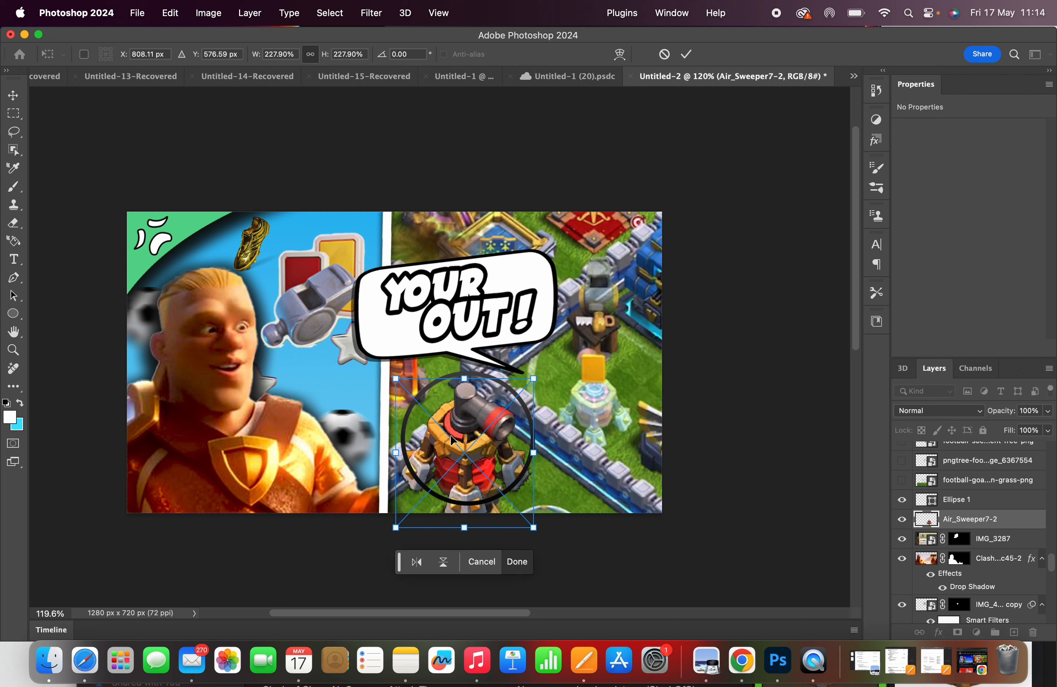
{"action": "key", "text": "Return"}
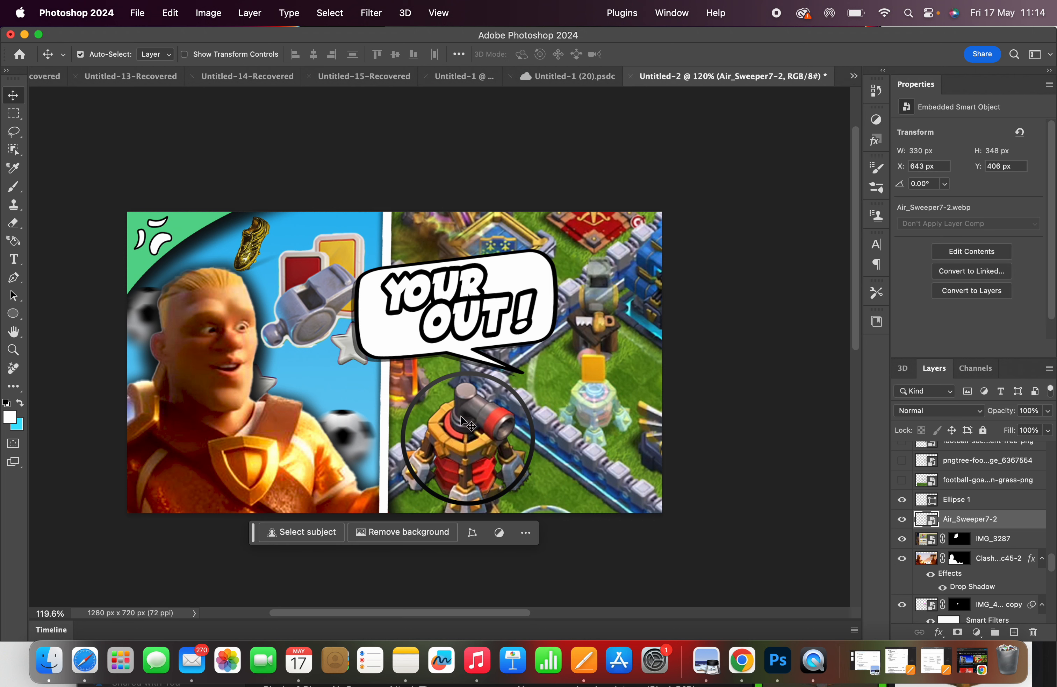
Step: Fill the circle below the speech bubble with the recently used cyan colour
{"action": "left_click", "coordinate": [465, 378]}
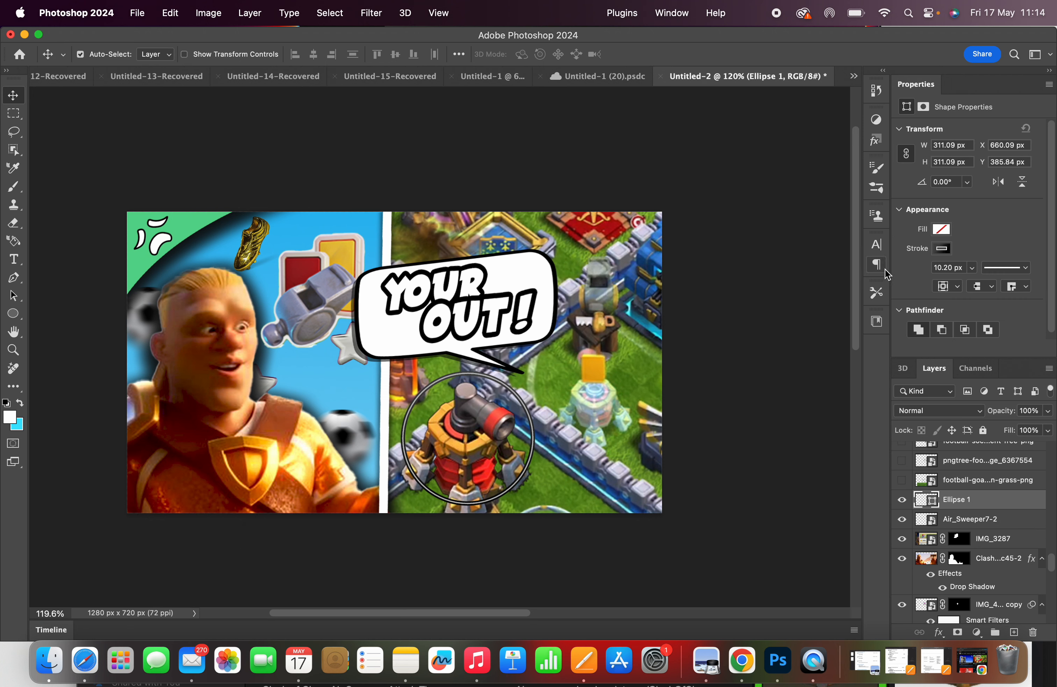
{"action": "left_click", "coordinate": [941, 228]}
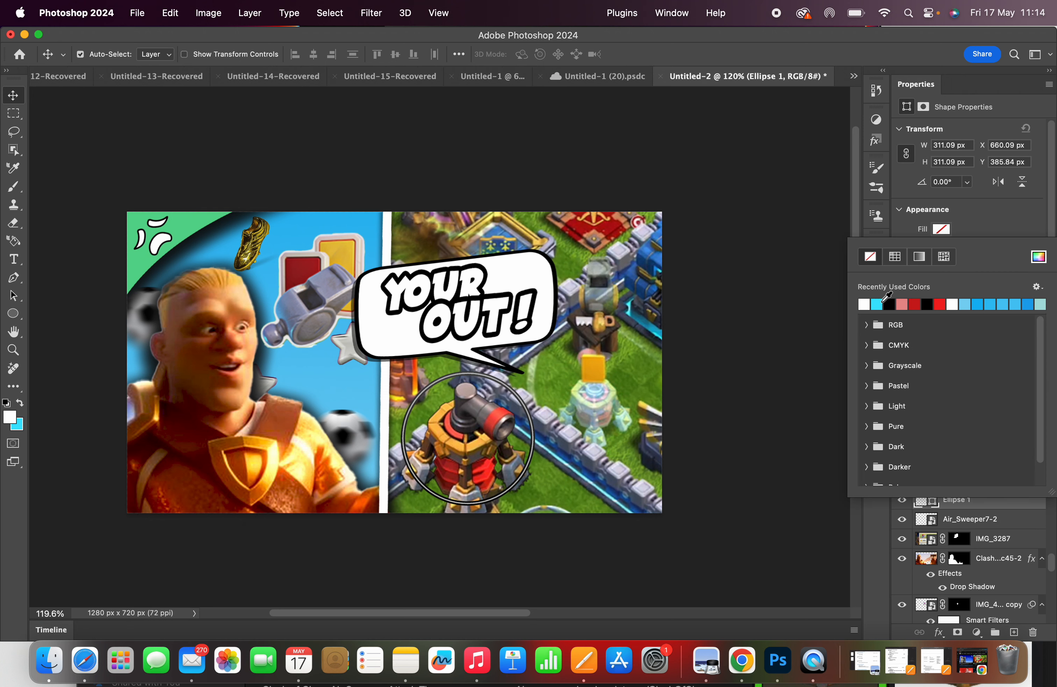
{"action": "left_click", "coordinate": [1010, 208]}
Step: Move the Air Sweeper layer above the circle and scale it to about 302 × 319 px at X 661 px, Y 398 px
{"action": "left_click_drag", "start_coordinate": [973, 526], "coordinate": [971, 497]}
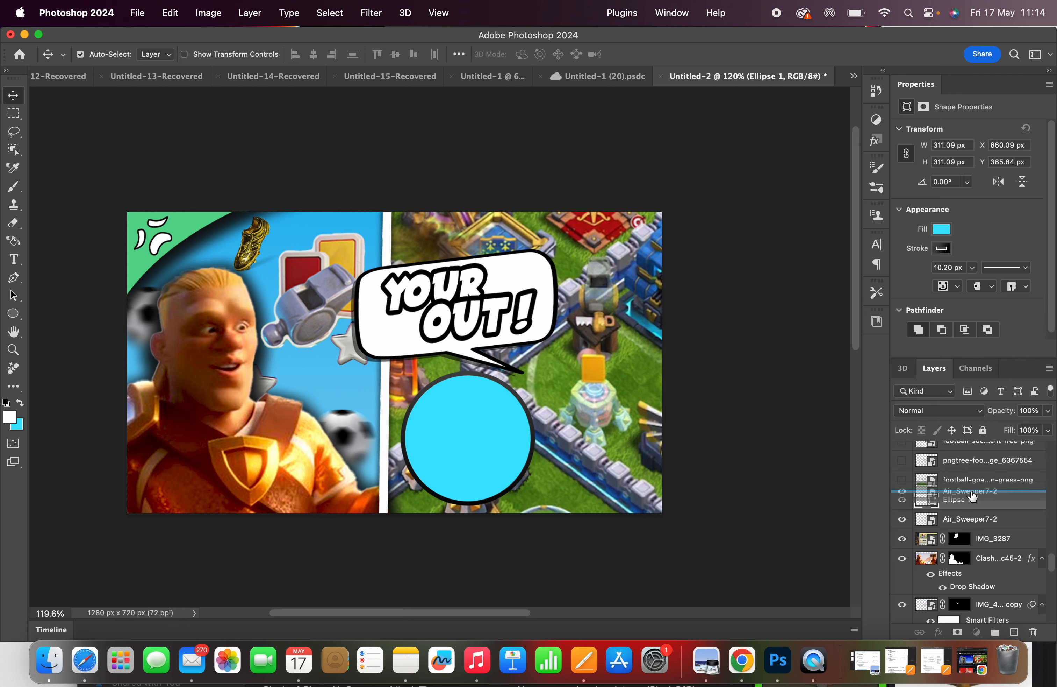
{"action": "left_click_drag", "start_coordinate": [451, 457], "coordinate": [451, 446]}
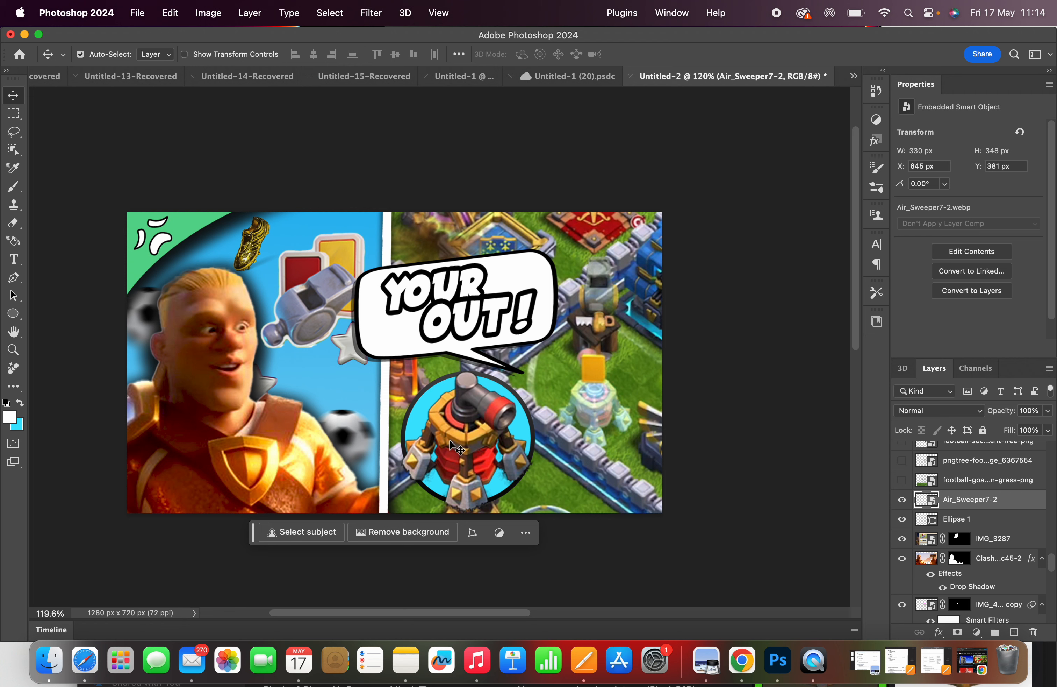
{"action": "left_click", "coordinate": [177, 13]}
{"action": "left_click", "coordinate": [214, 350]}
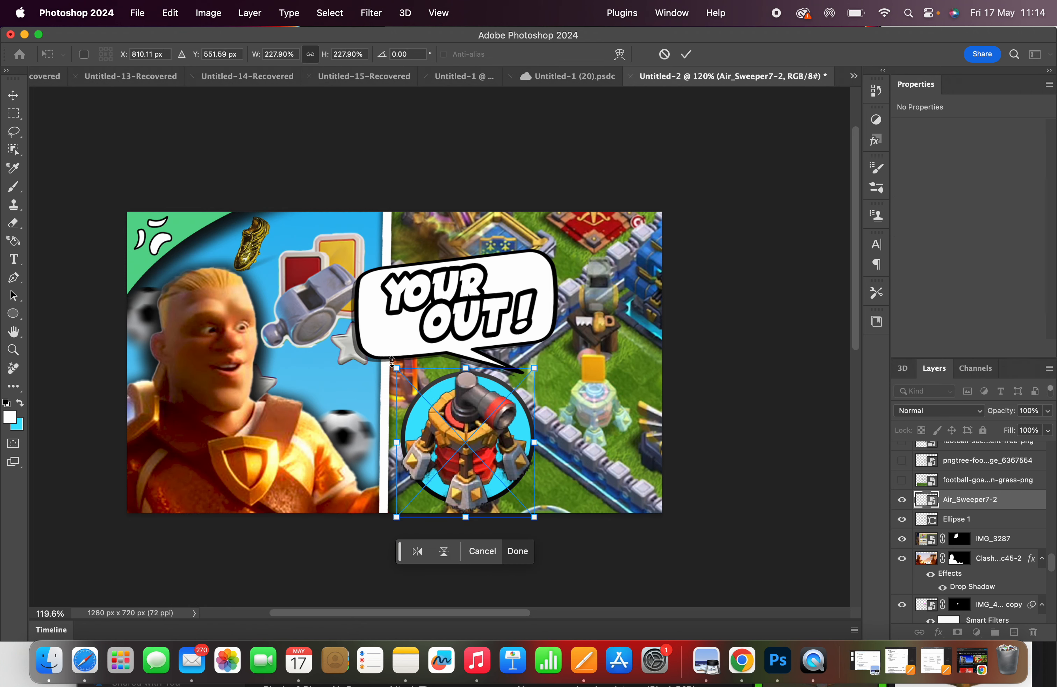
{"action": "left_click_drag", "start_coordinate": [397, 368], "coordinate": [408, 385]}
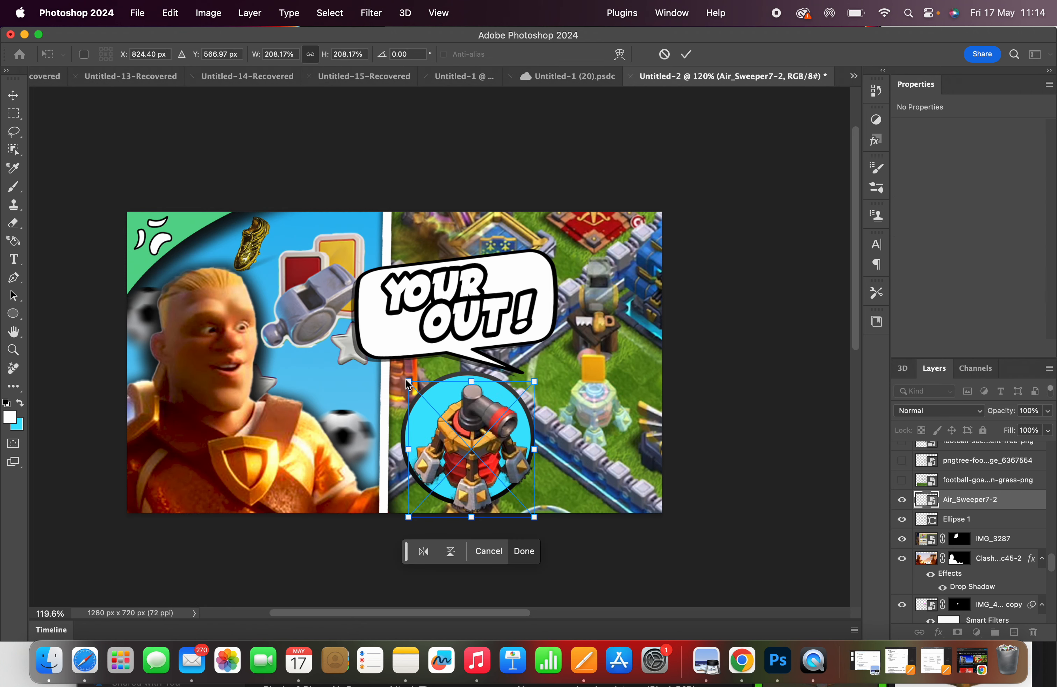
{"action": "left_click_drag", "start_coordinate": [489, 437], "coordinate": [485, 431]}
{"action": "key", "text": "Return"}
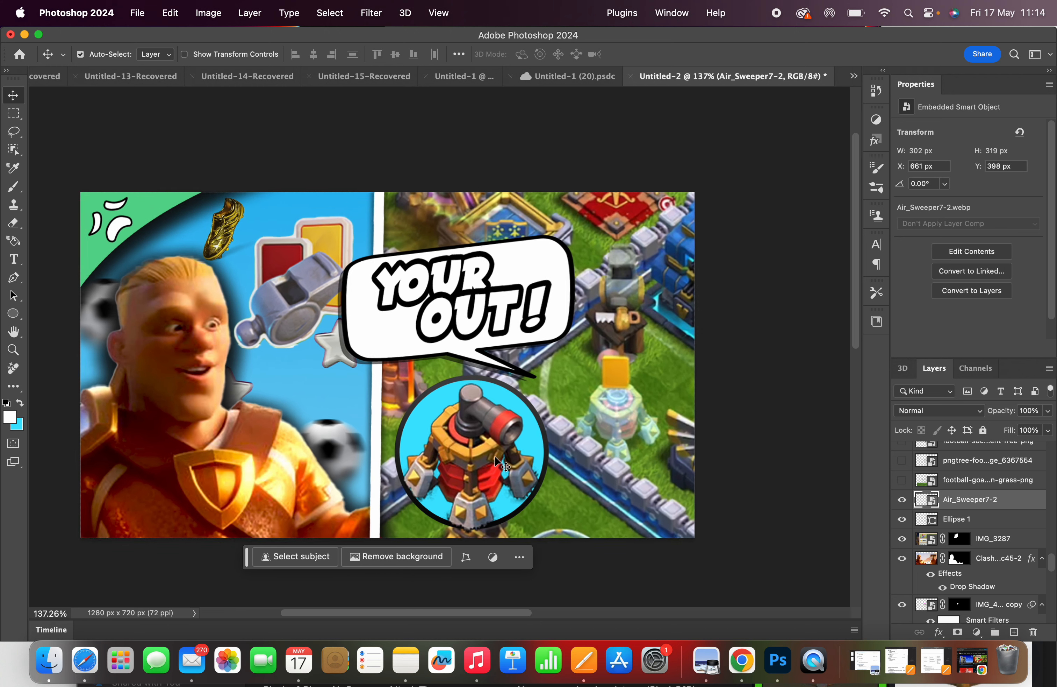
Step: Change the circle's stroke from a gradient to solid black, colour 000000
{"action": "key", "text": "super+equal"}
{"action": "scroll", "coordinate": [497, 459], "scroll_direction": "down", "scroll_amount": 4}
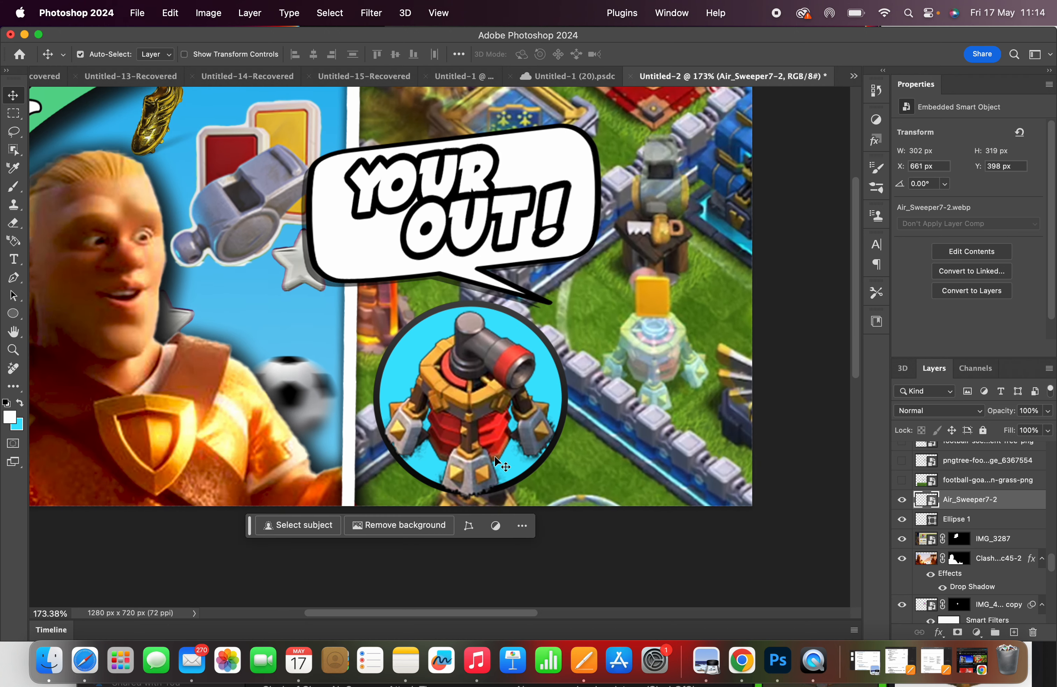
{"action": "left_click", "coordinate": [553, 354]}
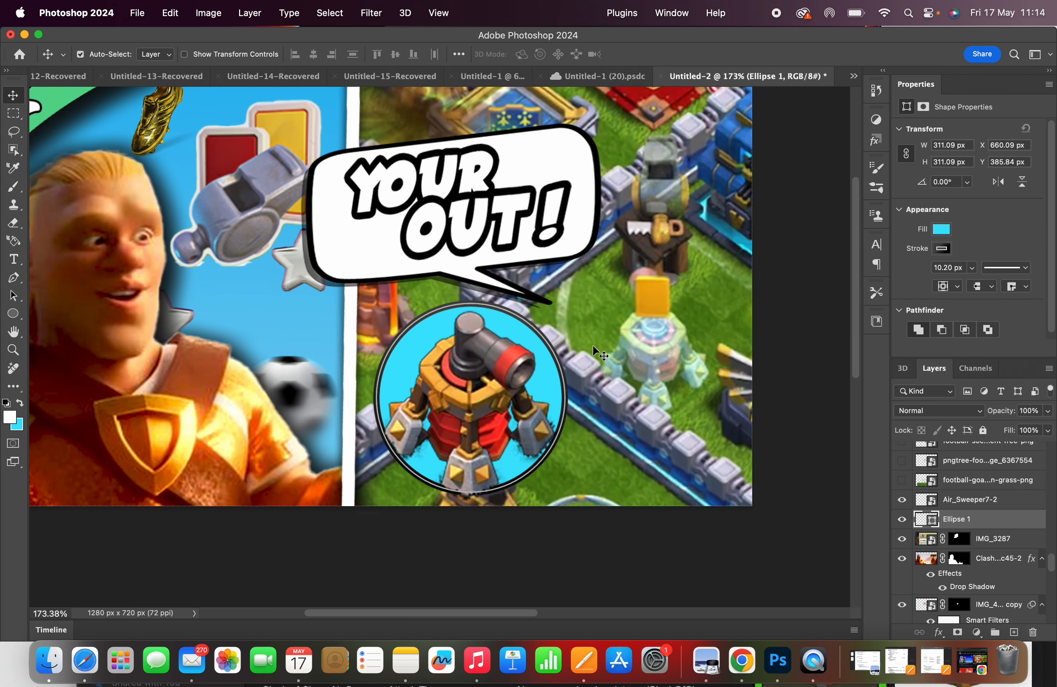
{"action": "left_click", "coordinate": [949, 249]}
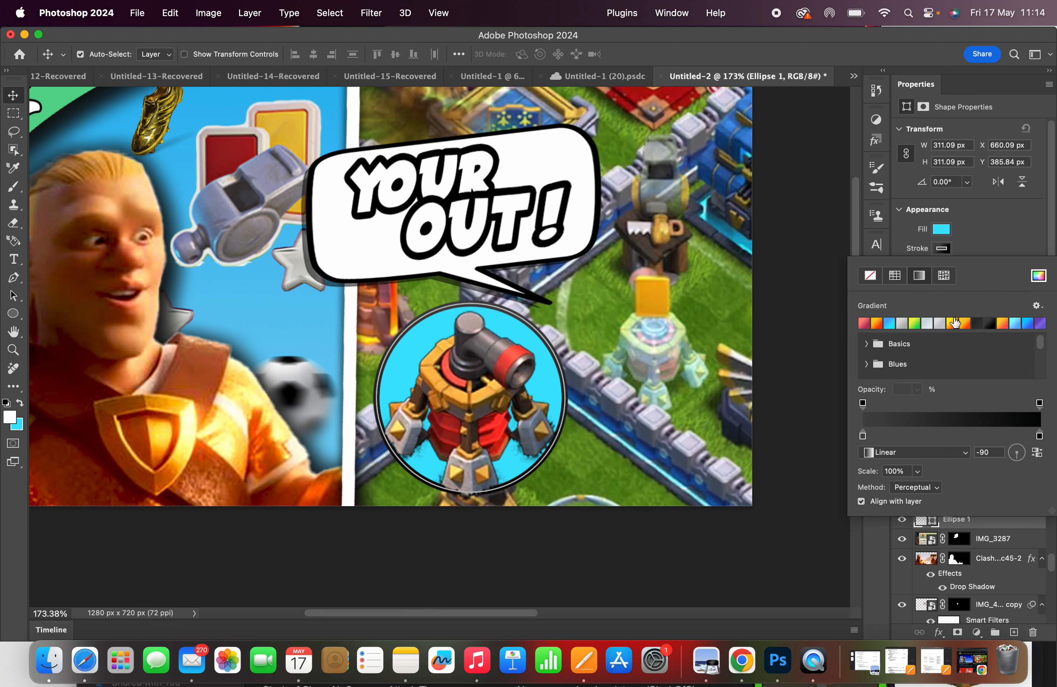
{"action": "left_click", "coordinate": [1040, 273]}
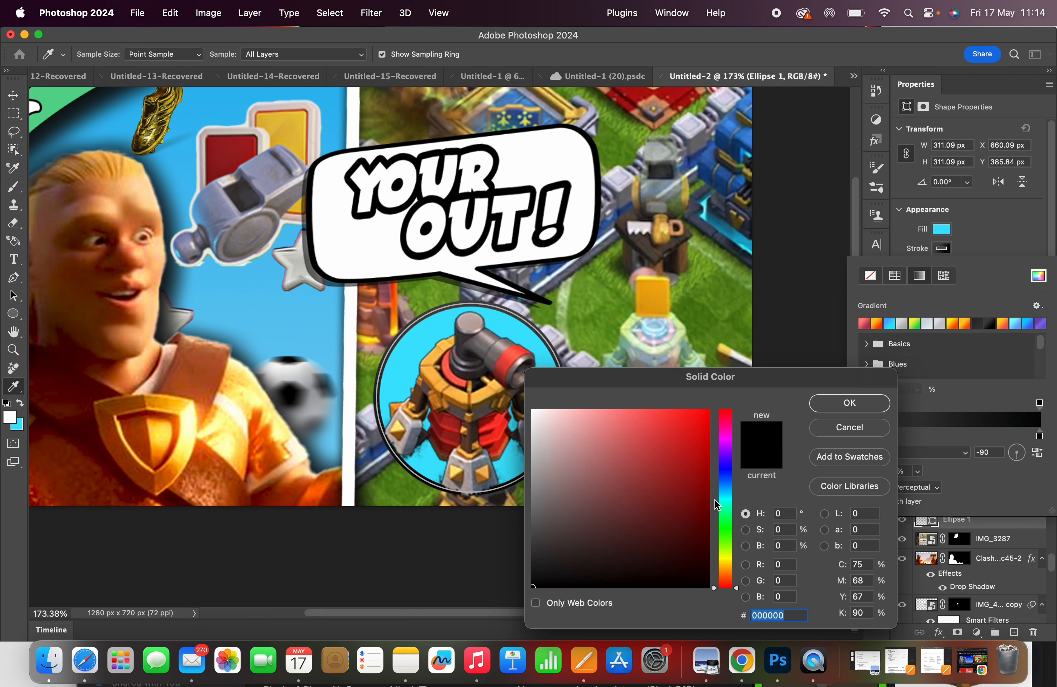
{"action": "left_click", "coordinate": [885, 403]}
{"action": "left_click", "coordinate": [1029, 244]}
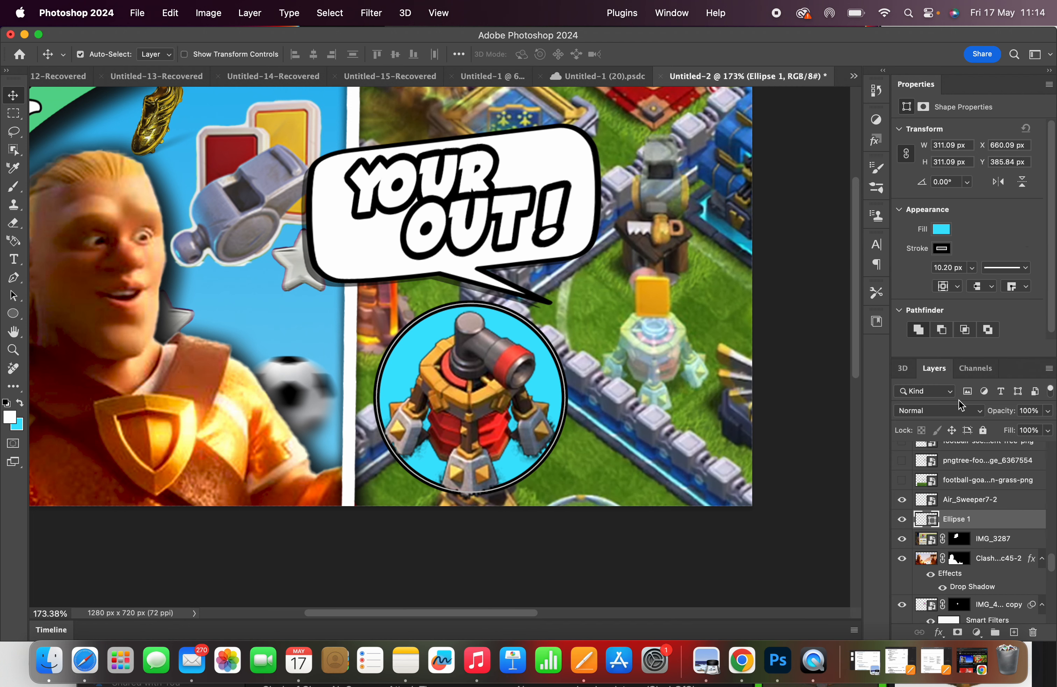
Step: Add a new empty layer directly above the Air_Sweeper7-2 layer
{"action": "left_click", "coordinate": [1002, 486]}
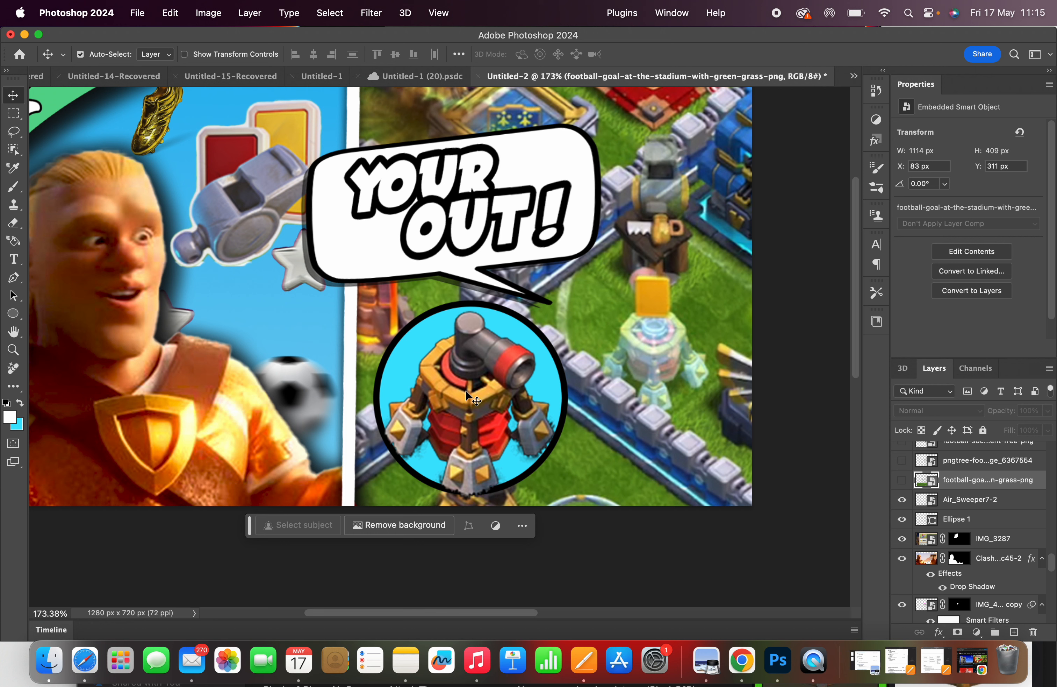
{"action": "left_click", "coordinate": [1005, 505]}
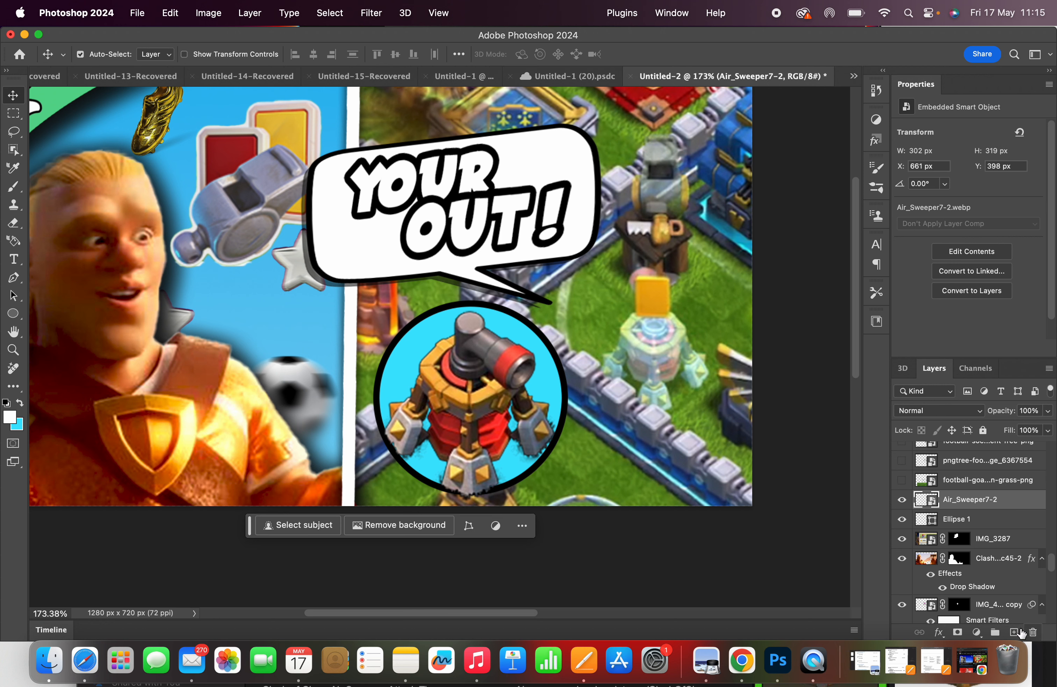
{"action": "left_click", "coordinate": [1014, 632]}
Step: Switch to Finder, search the Mac for "water" with results grouped by application, and clear the search
{"action": "left_click", "coordinate": [51, 660]}
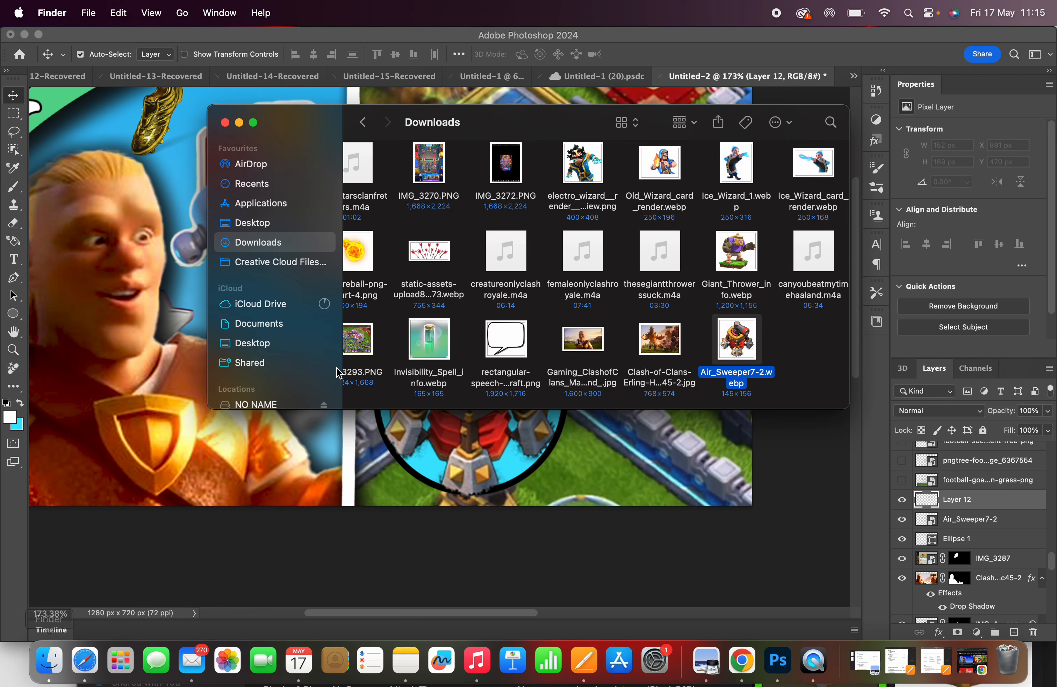
{"action": "scroll", "coordinate": [465, 285], "scroll_direction": "up", "scroll_amount": 5}
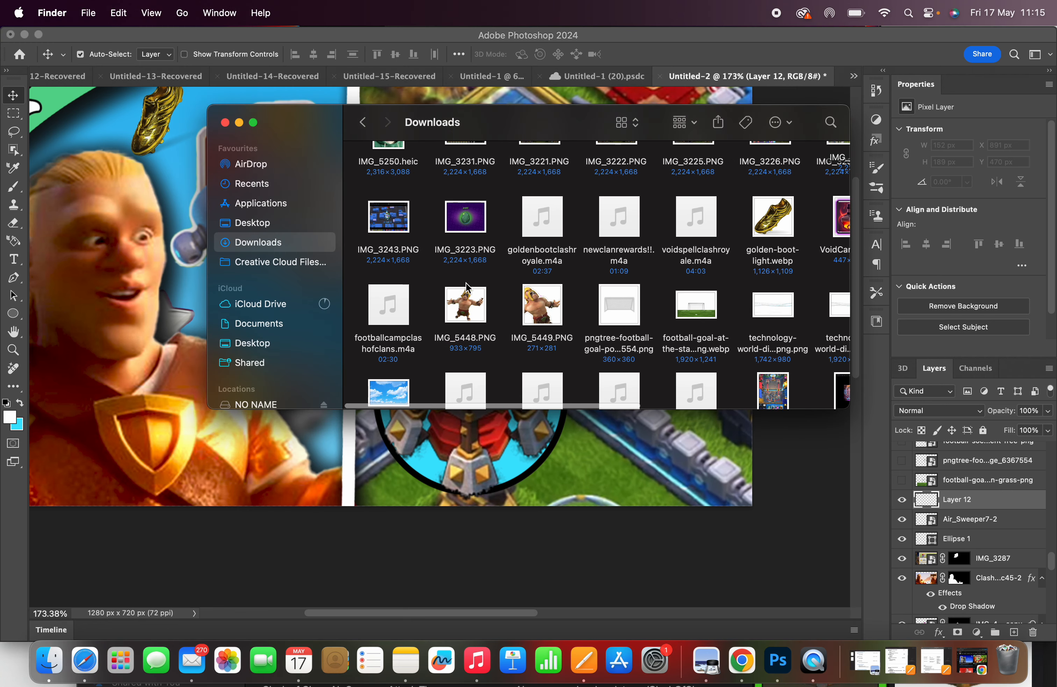
{"action": "left_click", "coordinate": [827, 127]}
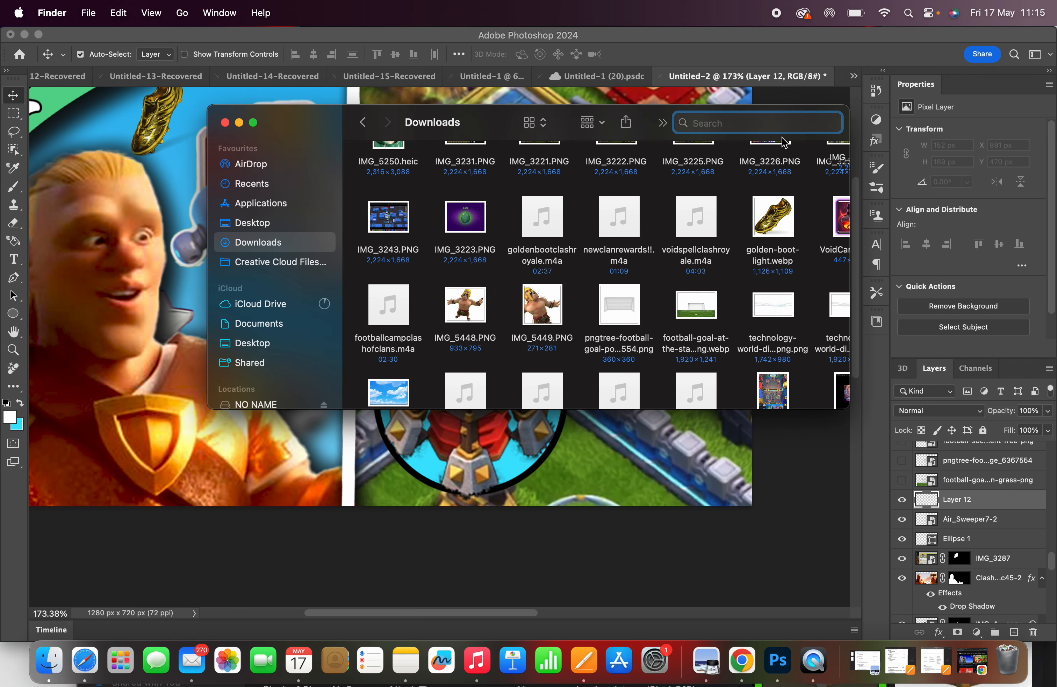
{"action": "type", "text": "water"}
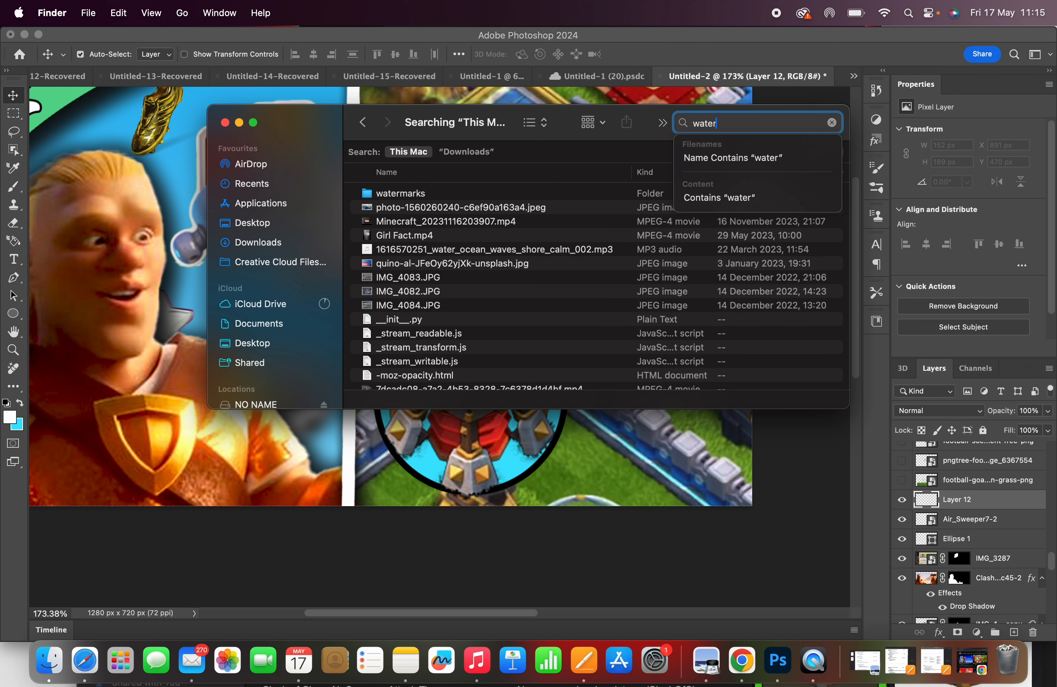
{"action": "key", "text": "Return"}
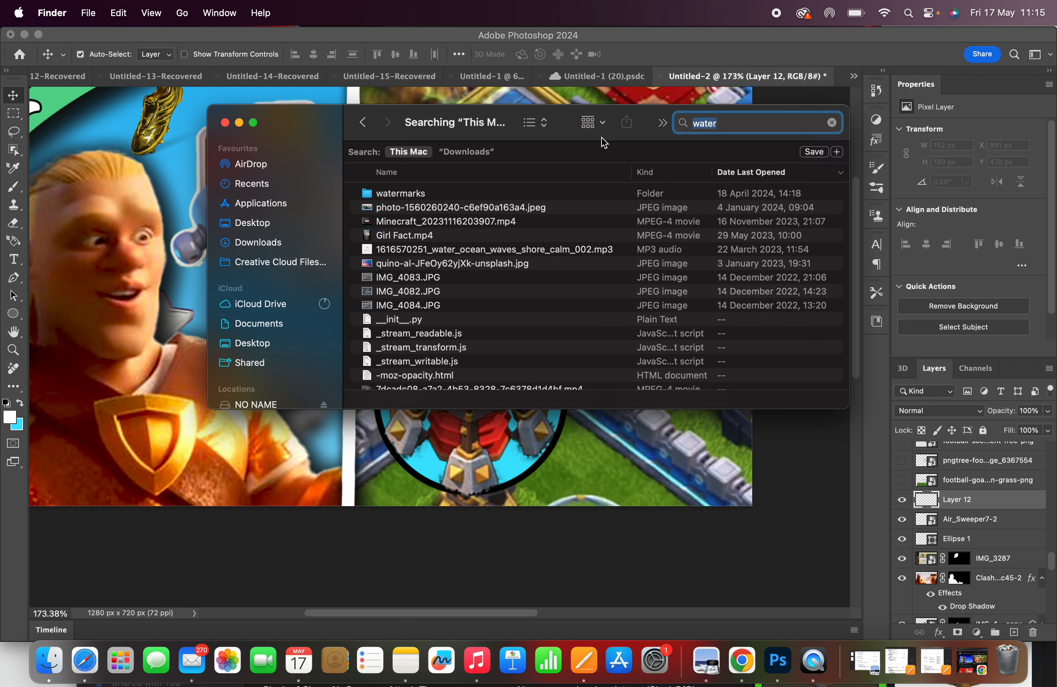
{"action": "left_click", "coordinate": [592, 122]}
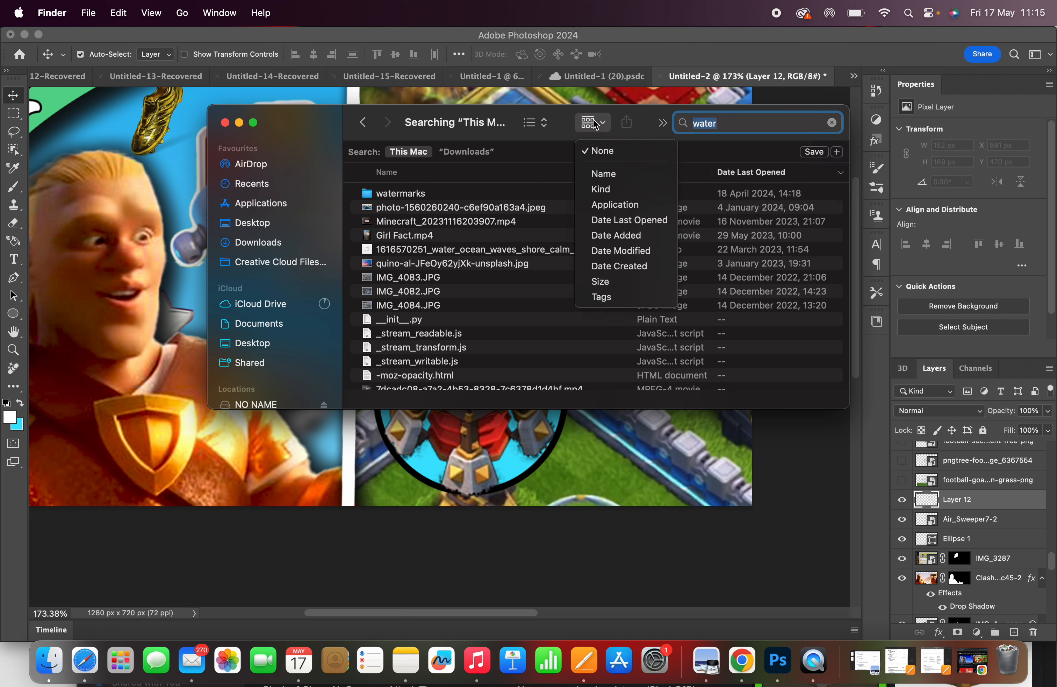
{"action": "left_click", "coordinate": [621, 213]}
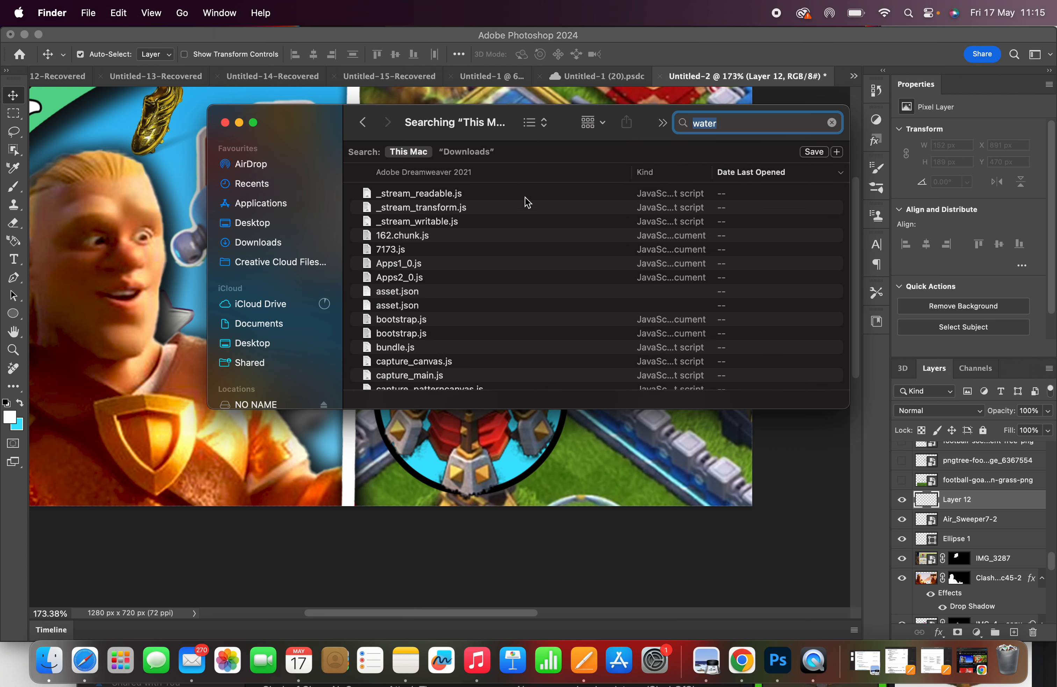
{"action": "left_click", "coordinate": [832, 123]}
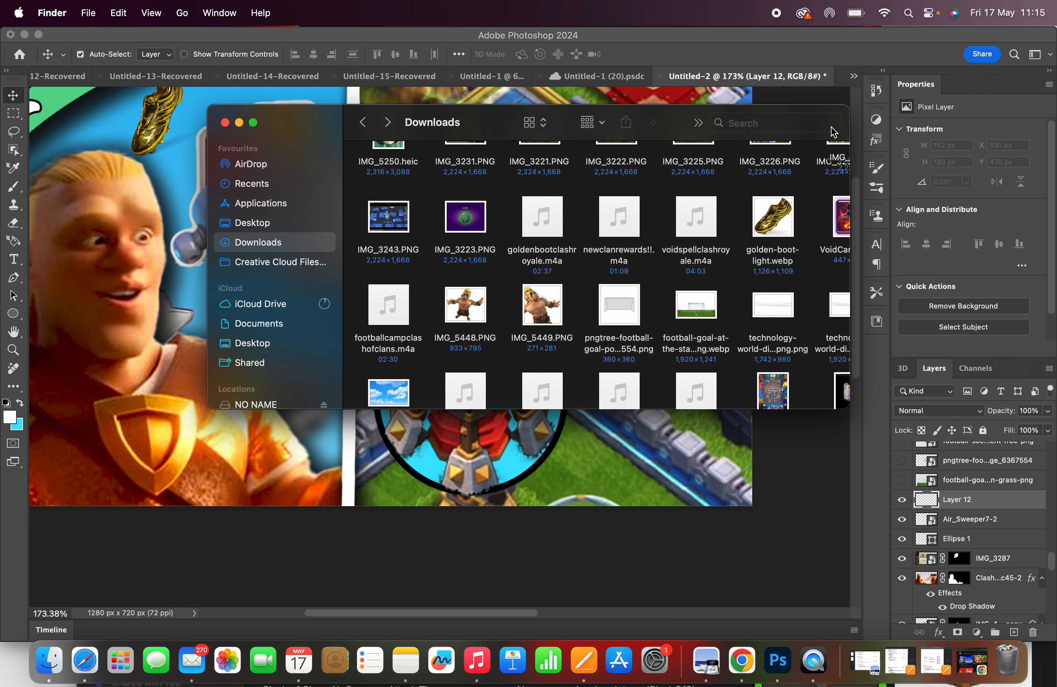
Step: Browse the Downloads folder for a water or cartoon teardrop image to use with the Air Sweeper
{"action": "scroll", "coordinate": [700, 282], "scroll_direction": "down", "scroll_amount": 5}
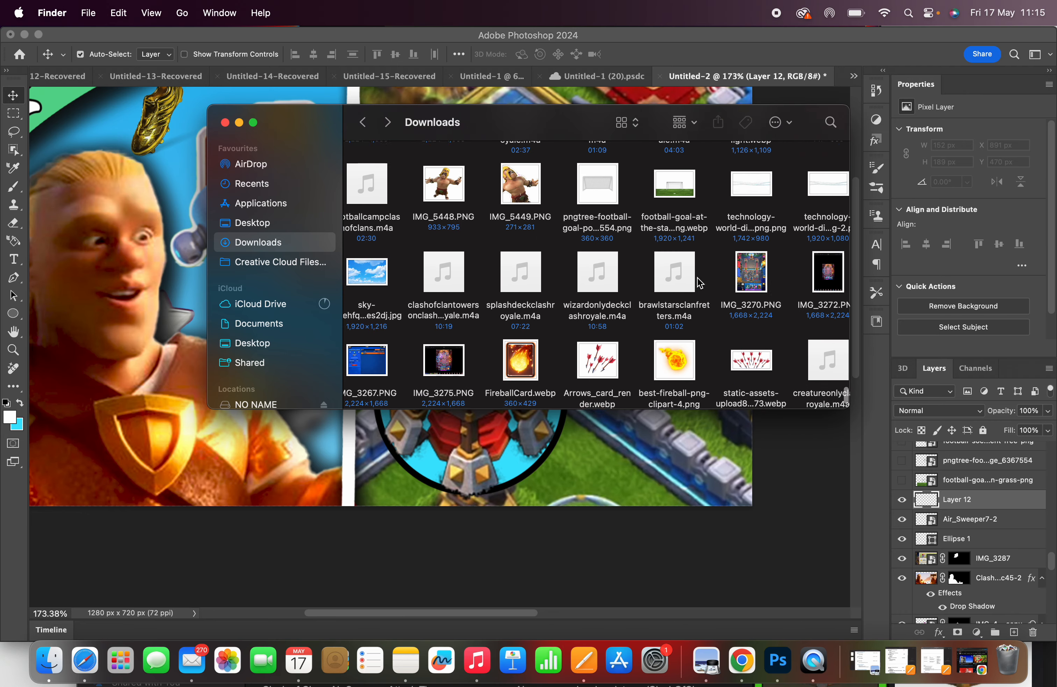
{"action": "scroll", "coordinate": [700, 282], "scroll_direction": "right", "scroll_amount": 5}
{"action": "scroll", "coordinate": [701, 282], "scroll_direction": "up", "scroll_amount": 10}
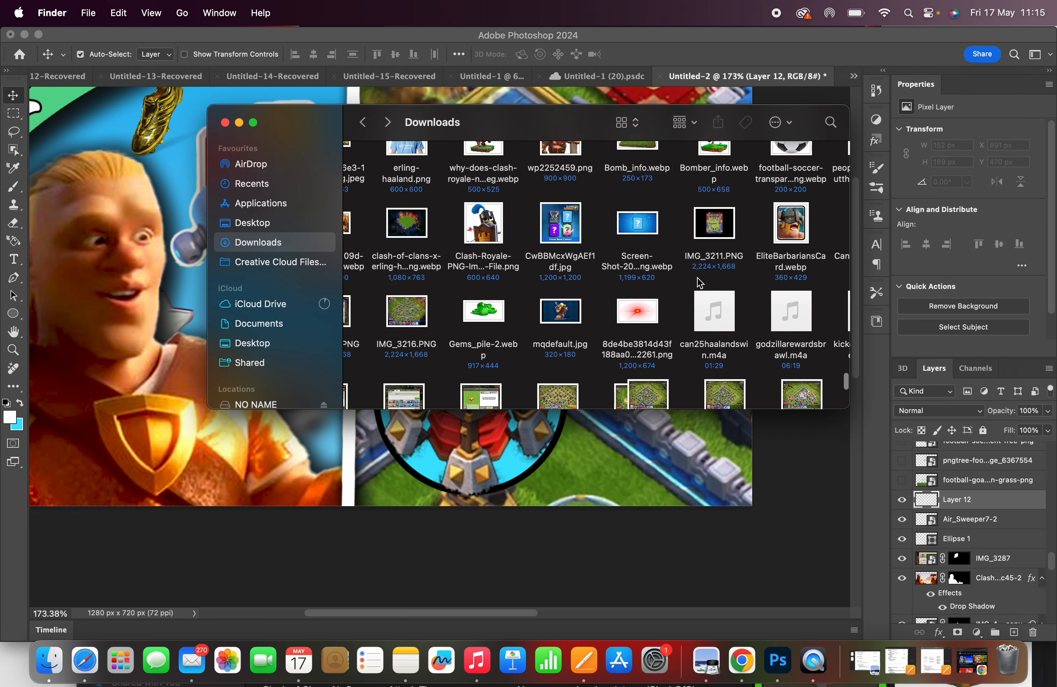
{"action": "scroll", "coordinate": [700, 282], "scroll_direction": "up", "scroll_amount": 10}
{"action": "scroll", "coordinate": [700, 282], "scroll_direction": "left", "scroll_amount": 2}
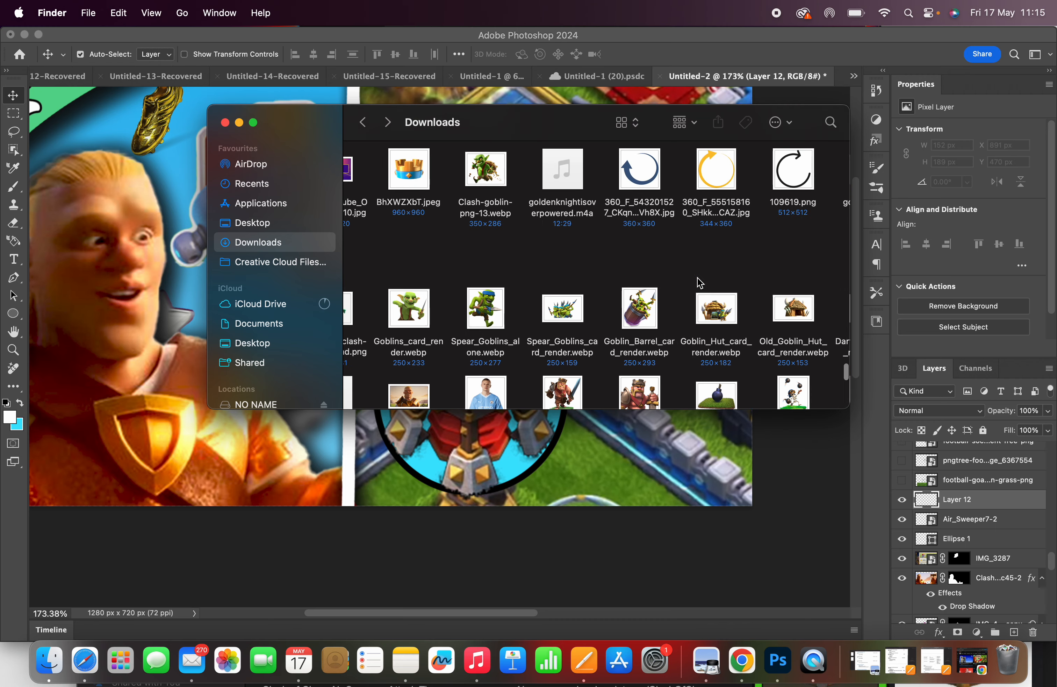
{"action": "scroll", "coordinate": [700, 282], "scroll_direction": "left", "scroll_amount": 2}
{"action": "scroll", "coordinate": [700, 282], "scroll_direction": "up", "scroll_amount": 5}
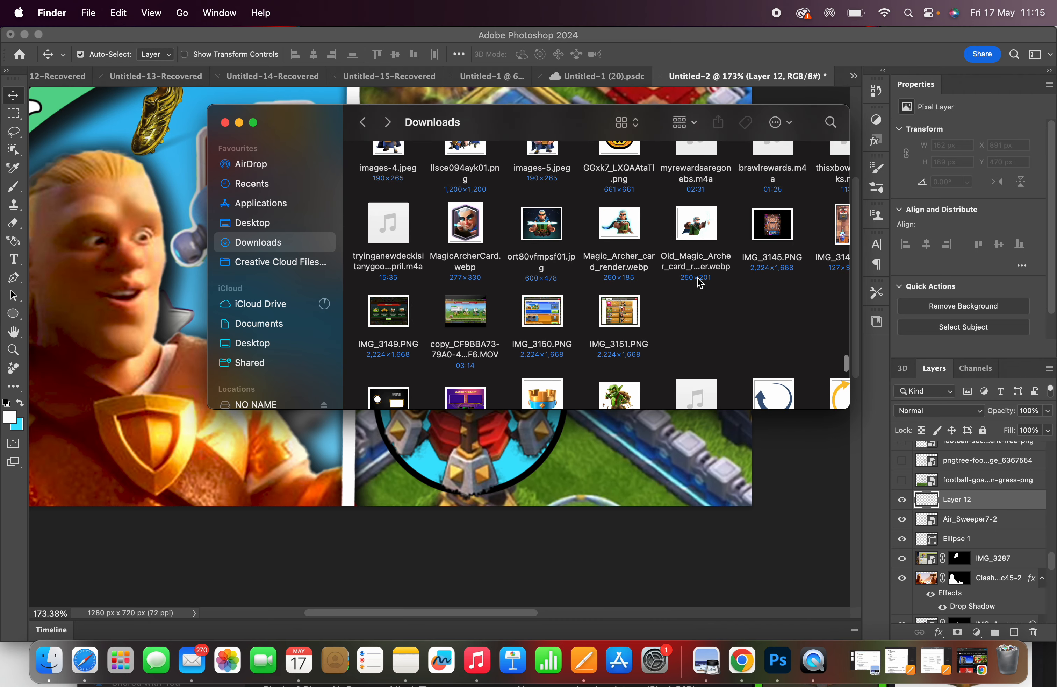
{"action": "scroll", "coordinate": [701, 282], "scroll_direction": "up", "scroll_amount": 5}
{"action": "scroll", "coordinate": [700, 282], "scroll_direction": "right", "scroll_amount": 2}
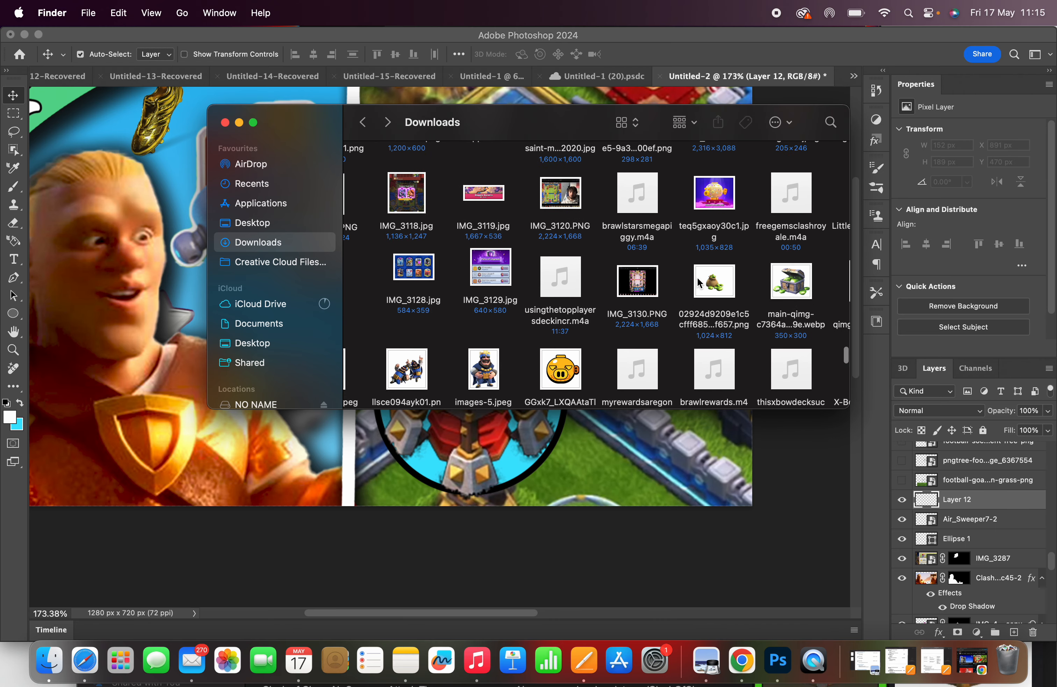
{"action": "scroll", "coordinate": [701, 282], "scroll_direction": "right", "scroll_amount": 3}
{"action": "scroll", "coordinate": [701, 282], "scroll_direction": "up", "scroll_amount": 1}
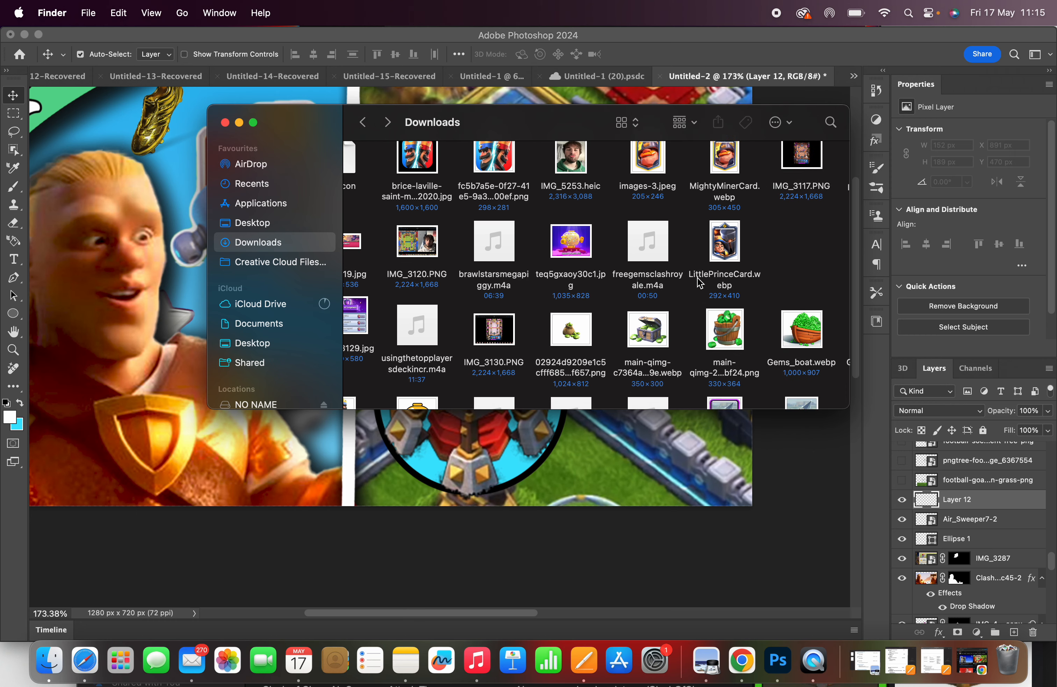
{"action": "scroll", "coordinate": [700, 282], "scroll_direction": "up", "scroll_amount": 10}
{"action": "scroll", "coordinate": [700, 282], "scroll_direction": "left", "scroll_amount": 2}
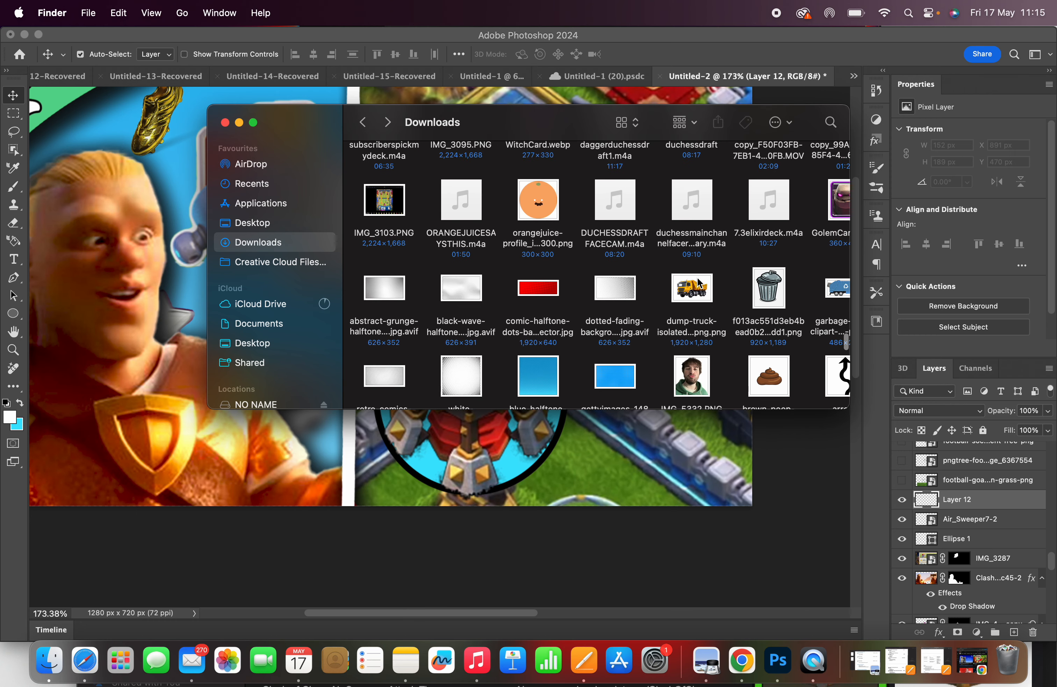
{"action": "scroll", "coordinate": [699, 282], "scroll_direction": "up", "scroll_amount": 10}
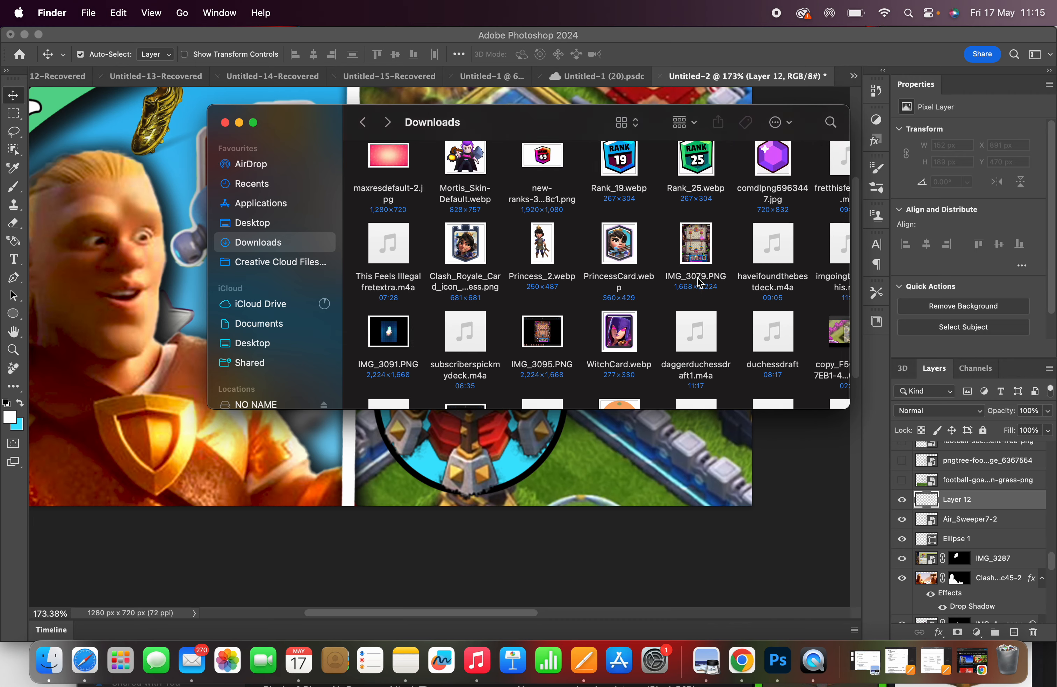
{"action": "scroll", "coordinate": [698, 282], "scroll_direction": "up", "scroll_amount": 10}
{"action": "scroll", "coordinate": [698, 282], "scroll_direction": "right", "scroll_amount": 1}
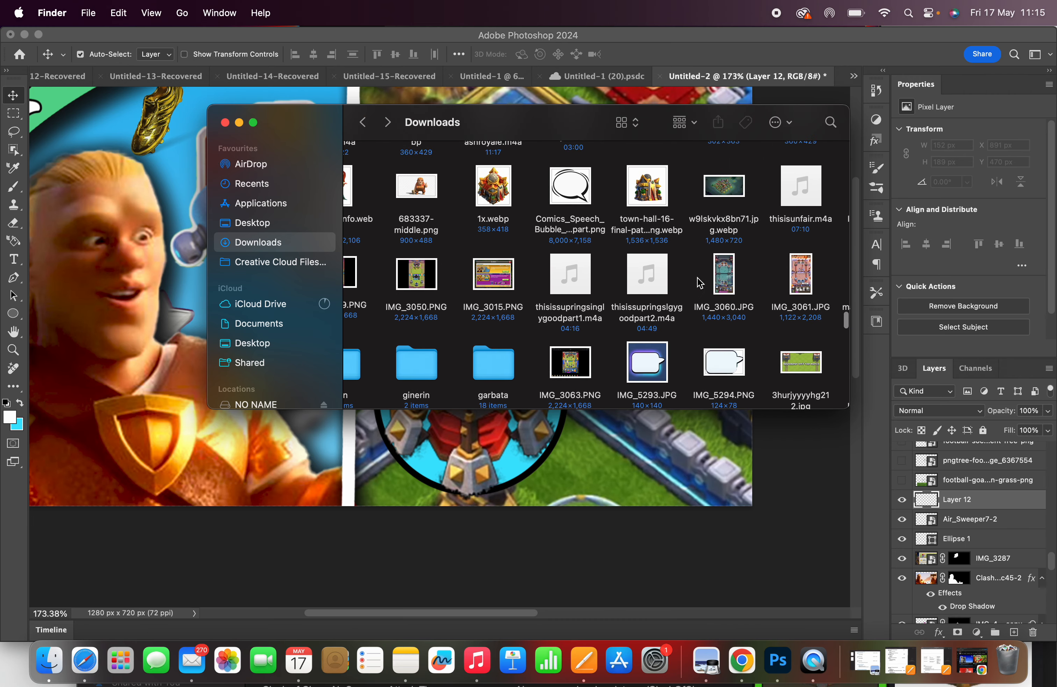
{"action": "scroll", "coordinate": [700, 282], "scroll_direction": "up", "scroll_amount": 10}
{"action": "scroll", "coordinate": [700, 282], "scroll_direction": "left", "scroll_amount": 1}
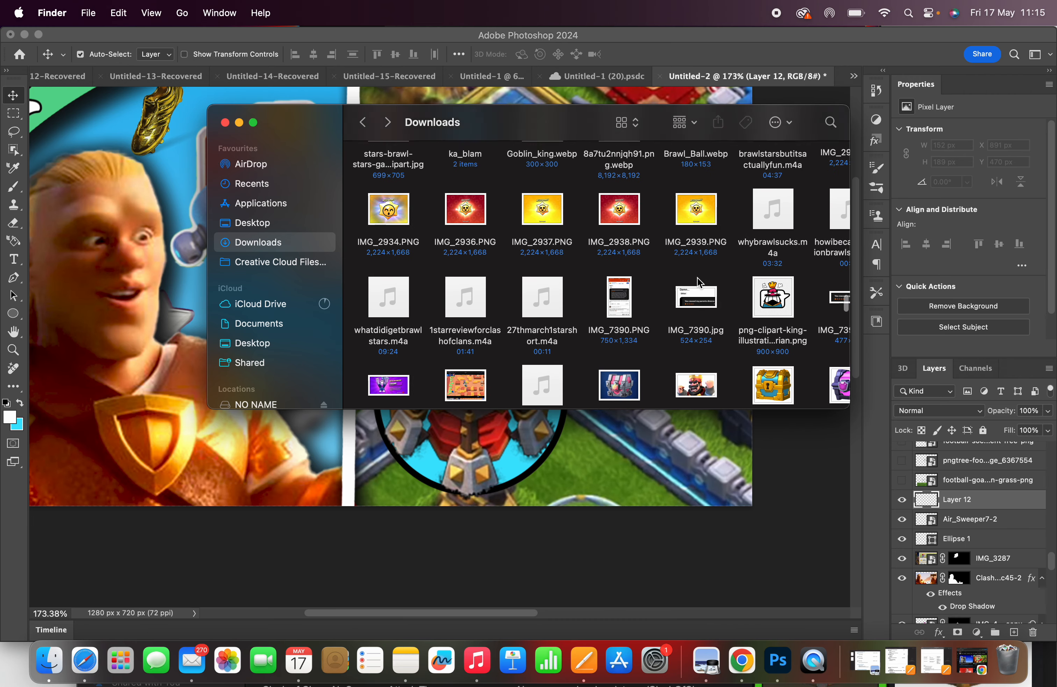
{"action": "scroll", "coordinate": [699, 282], "scroll_direction": "up", "scroll_amount": 10}
{"action": "scroll", "coordinate": [699, 283], "scroll_direction": "right", "scroll_amount": 1}
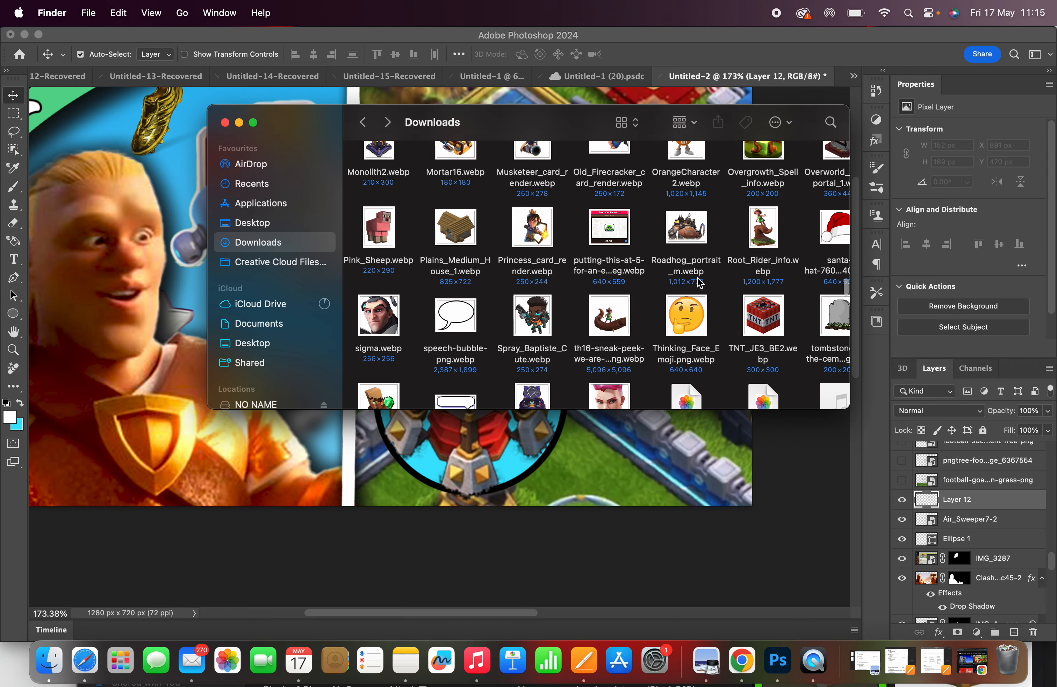
{"action": "scroll", "coordinate": [699, 282], "scroll_direction": "up", "scroll_amount": 10}
{"action": "scroll", "coordinate": [698, 282], "scroll_direction": "right", "scroll_amount": 1}
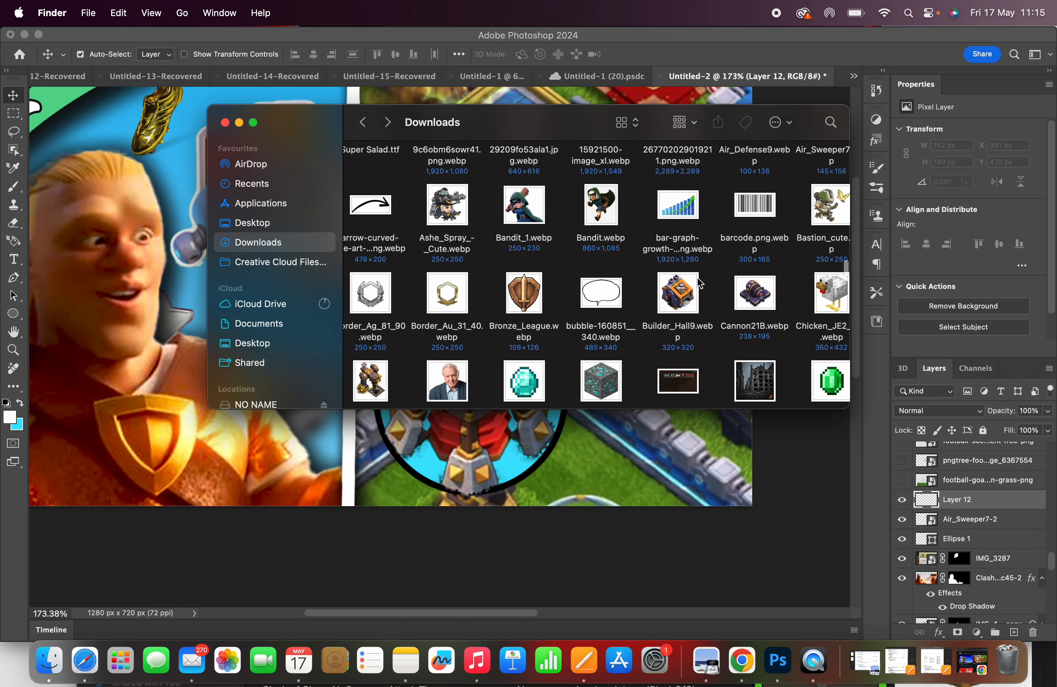
{"action": "scroll", "coordinate": [699, 282], "scroll_direction": "up", "scroll_amount": 5}
{"action": "scroll", "coordinate": [700, 282], "scroll_direction": "right", "scroll_amount": 1}
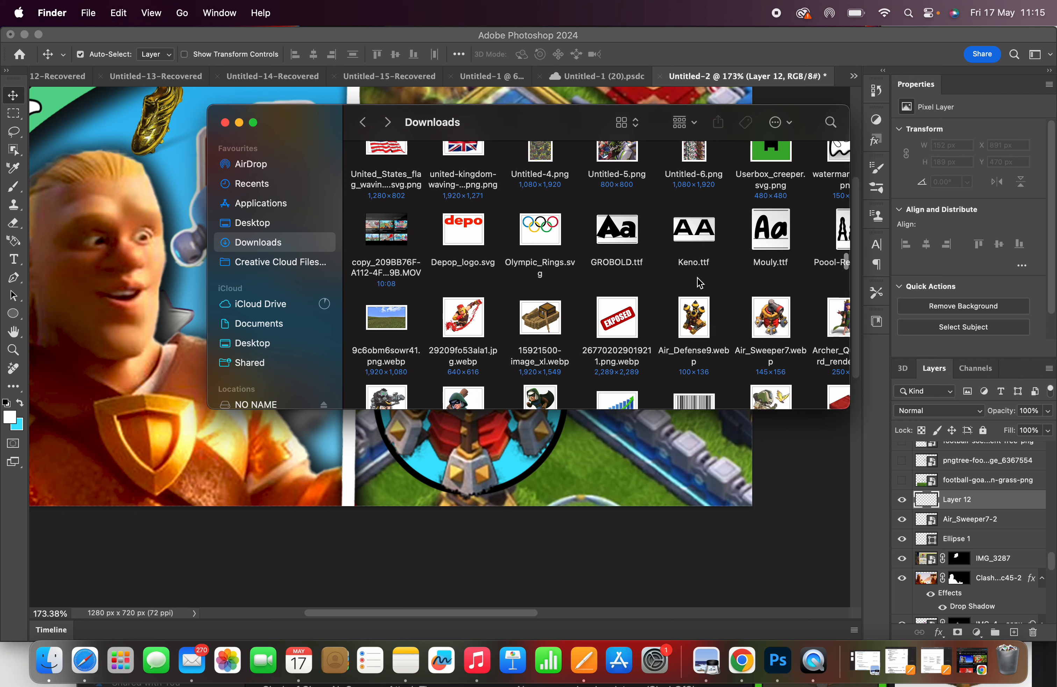
{"action": "scroll", "coordinate": [700, 282], "scroll_direction": "up", "scroll_amount": 10}
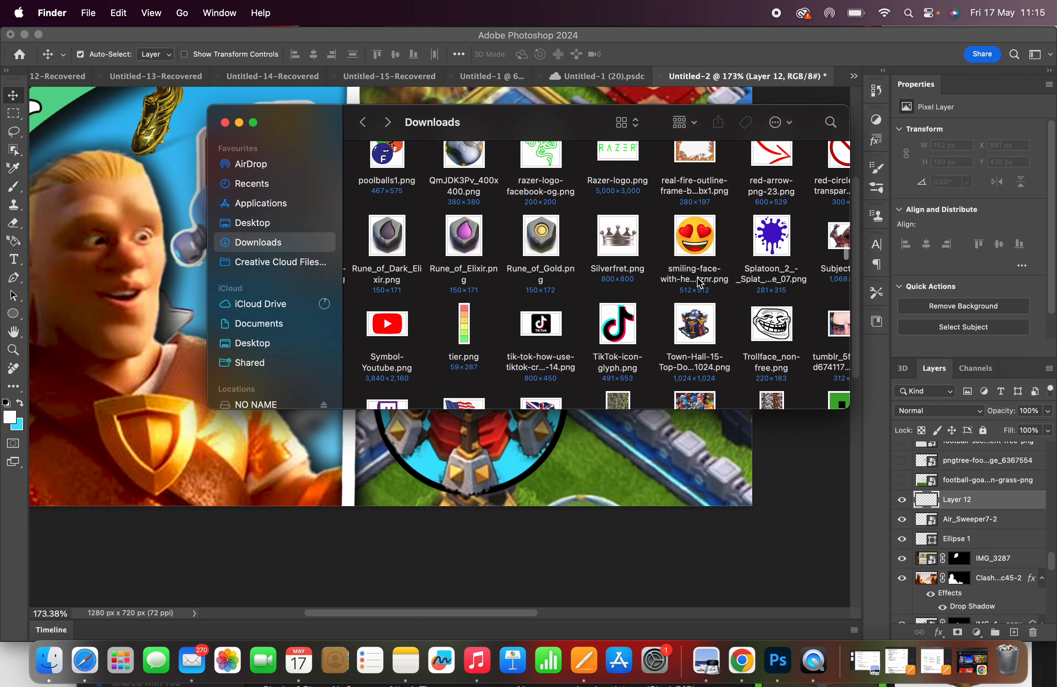
{"action": "scroll", "coordinate": [700, 282], "scroll_direction": "right", "scroll_amount": 1}
{"action": "scroll", "coordinate": [700, 282], "scroll_direction": "up", "scroll_amount": 10}
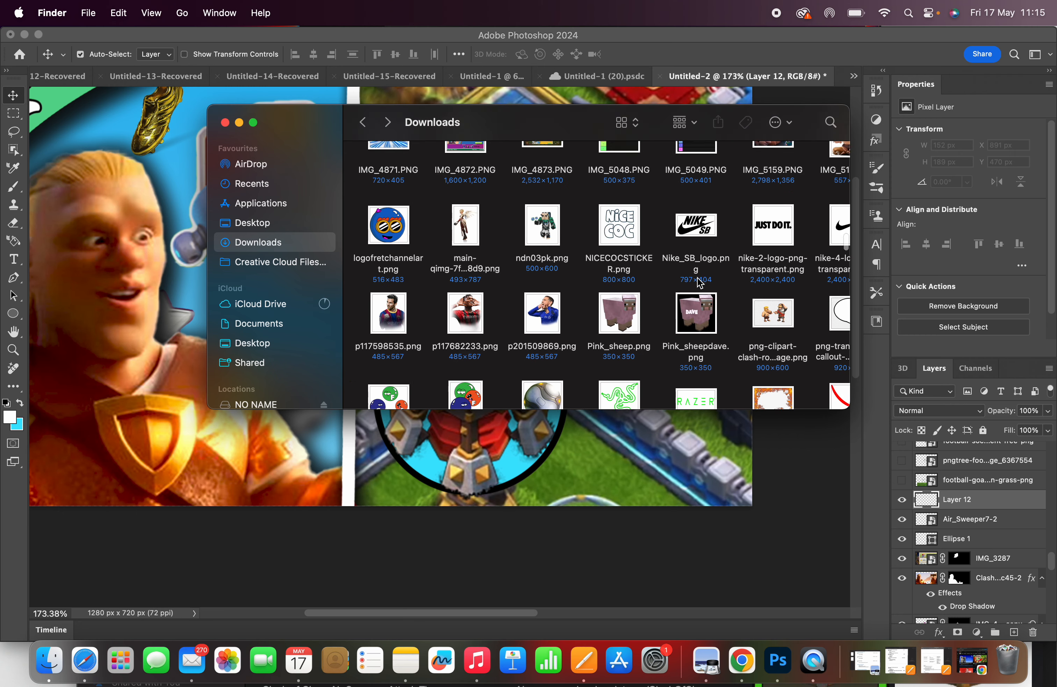
{"action": "scroll", "coordinate": [700, 282], "scroll_direction": "up", "scroll_amount": 10}
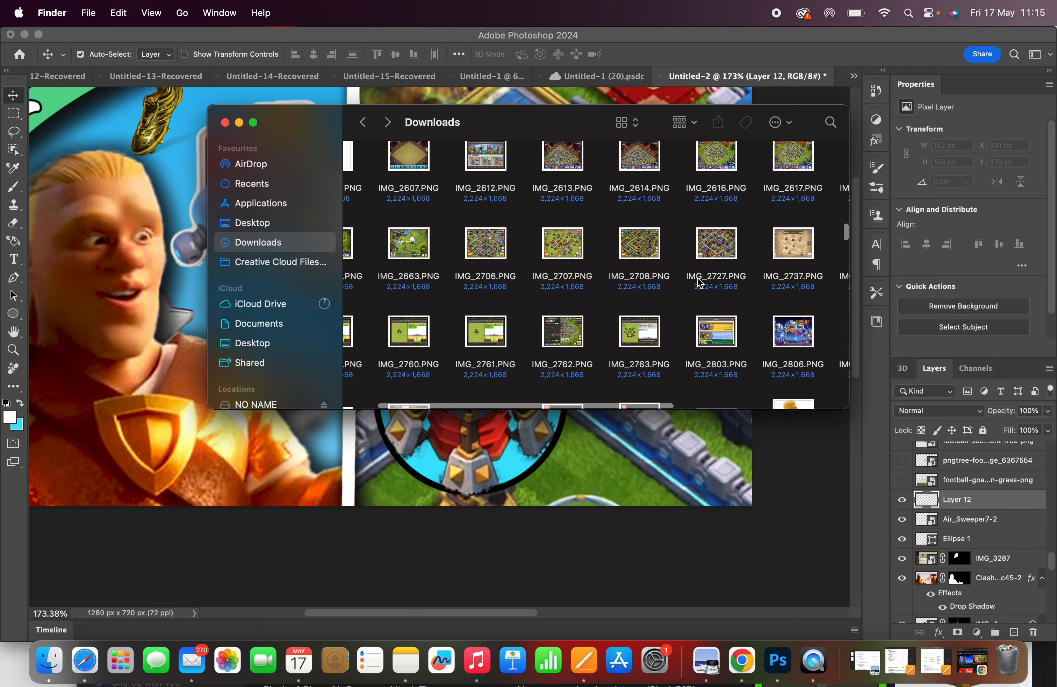
{"action": "scroll", "coordinate": [700, 282], "scroll_direction": "up", "scroll_amount": 5}
{"action": "scroll", "coordinate": [700, 282], "scroll_direction": "right", "scroll_amount": 2}
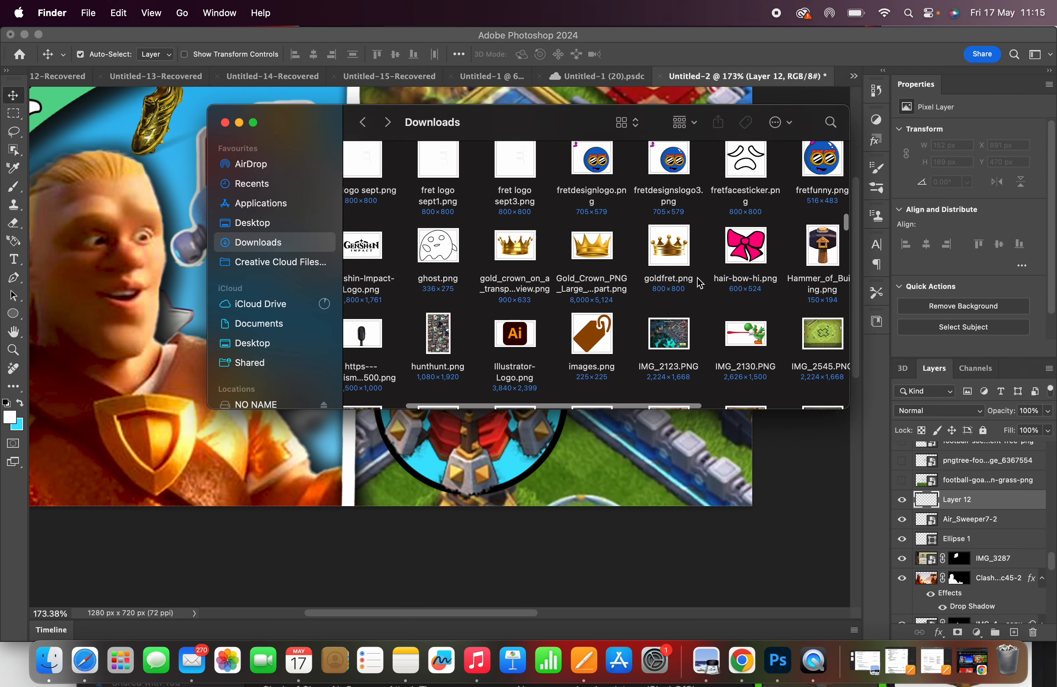
{"action": "scroll", "coordinate": [699, 282], "scroll_direction": "up", "scroll_amount": 5}
{"action": "scroll", "coordinate": [699, 283], "scroll_direction": "left", "scroll_amount": 2}
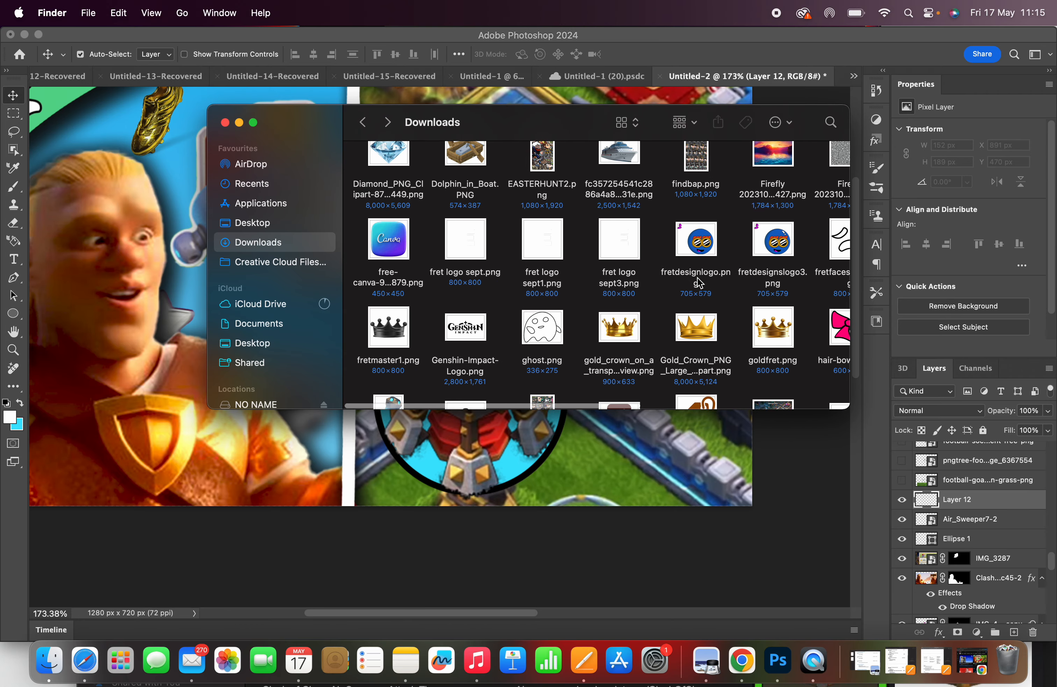
{"action": "scroll", "coordinate": [700, 282], "scroll_direction": "up", "scroll_amount": 7}
{"action": "scroll", "coordinate": [700, 283], "scroll_direction": "right", "scroll_amount": 2}
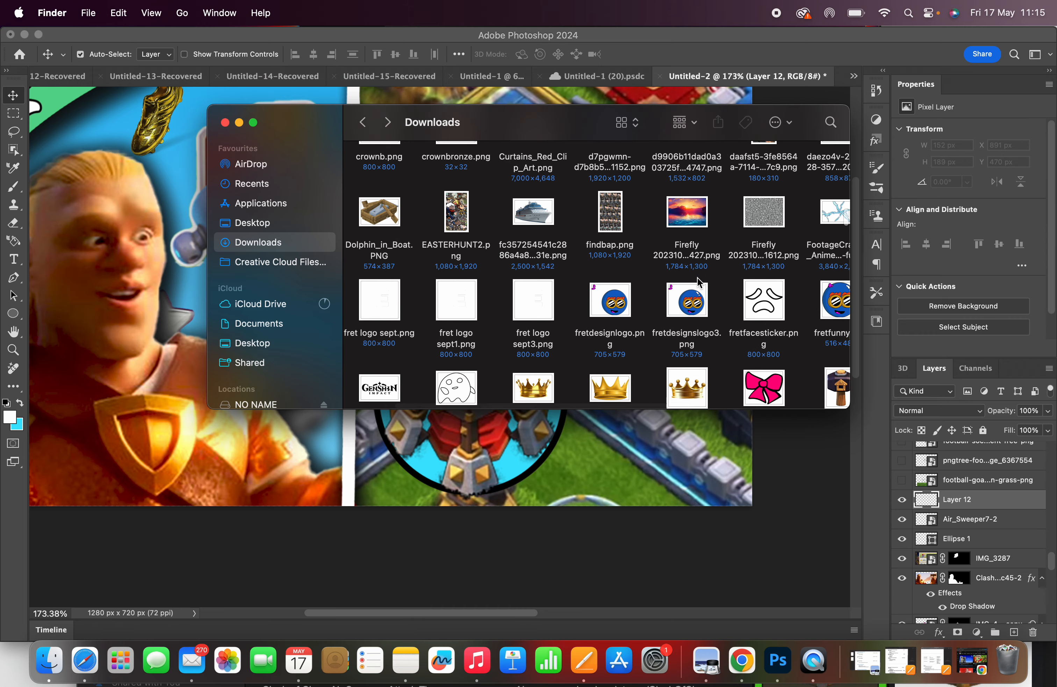
{"action": "scroll", "coordinate": [700, 282], "scroll_direction": "up", "scroll_amount": 10}
{"action": "scroll", "coordinate": [700, 282], "scroll_direction": "right", "scroll_amount": 1}
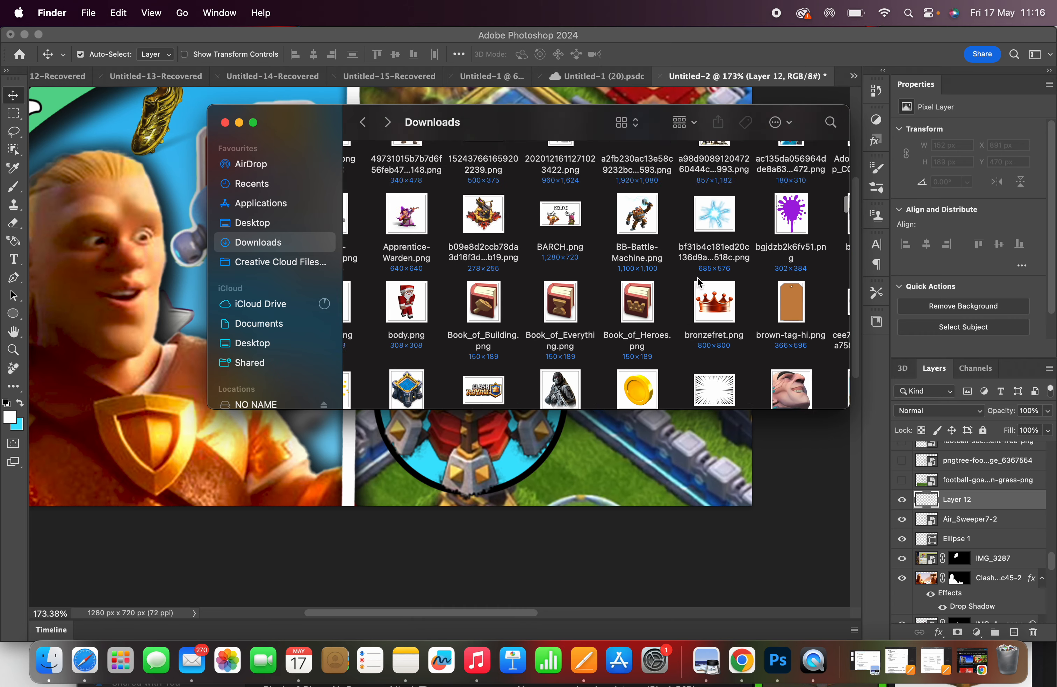
{"action": "scroll", "coordinate": [700, 282], "scroll_direction": "up", "scroll_amount": 10}
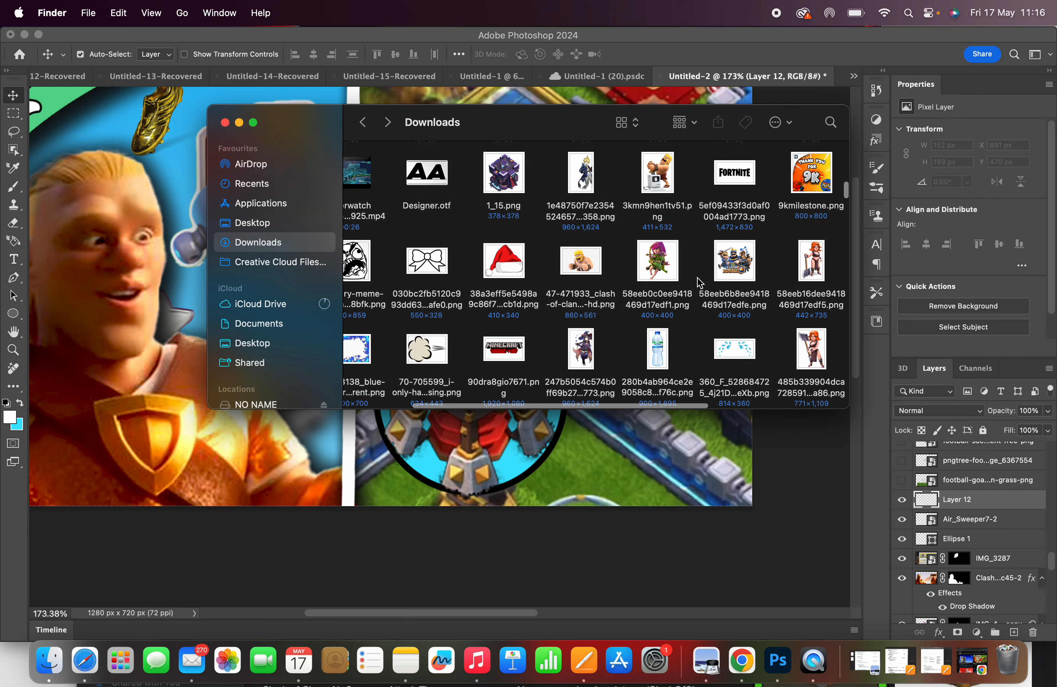
{"action": "scroll", "coordinate": [700, 282], "scroll_direction": "right", "scroll_amount": 1}
{"action": "scroll", "coordinate": [700, 282], "scroll_direction": "up", "scroll_amount": 10}
{"action": "scroll", "coordinate": [700, 282], "scroll_direction": "left", "scroll_amount": 1}
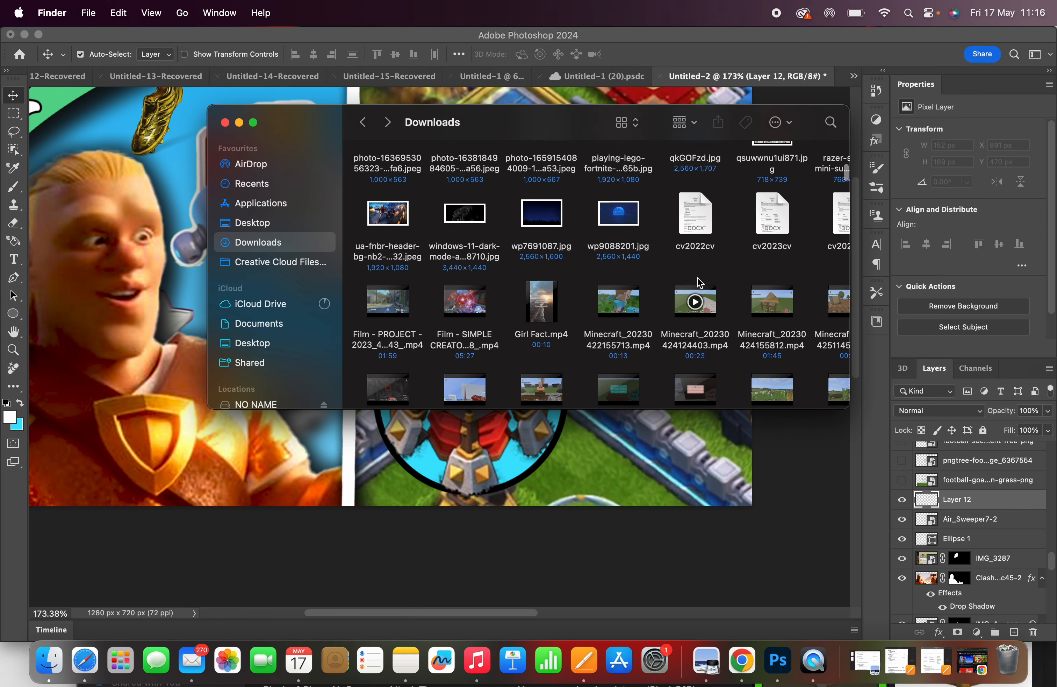
{"action": "scroll", "coordinate": [700, 283], "scroll_direction": "up", "scroll_amount": 3}
{"action": "scroll", "coordinate": [700, 283], "scroll_direction": "right", "scroll_amount": 1}
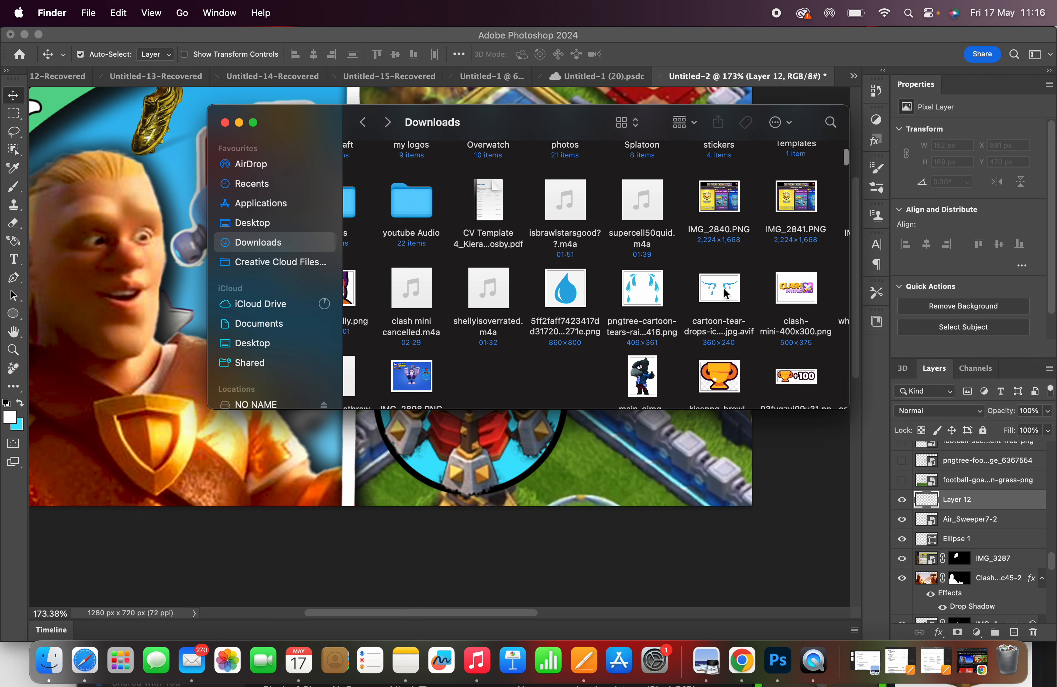
Step: Place the pngtree-cartoon-tears image in the Photoshop thumbnail and scale it to 41.26% over the Air Sweeper, about 147 × 129 px
{"action": "left_click_drag", "start_coordinate": [655, 286], "coordinate": [464, 347]}
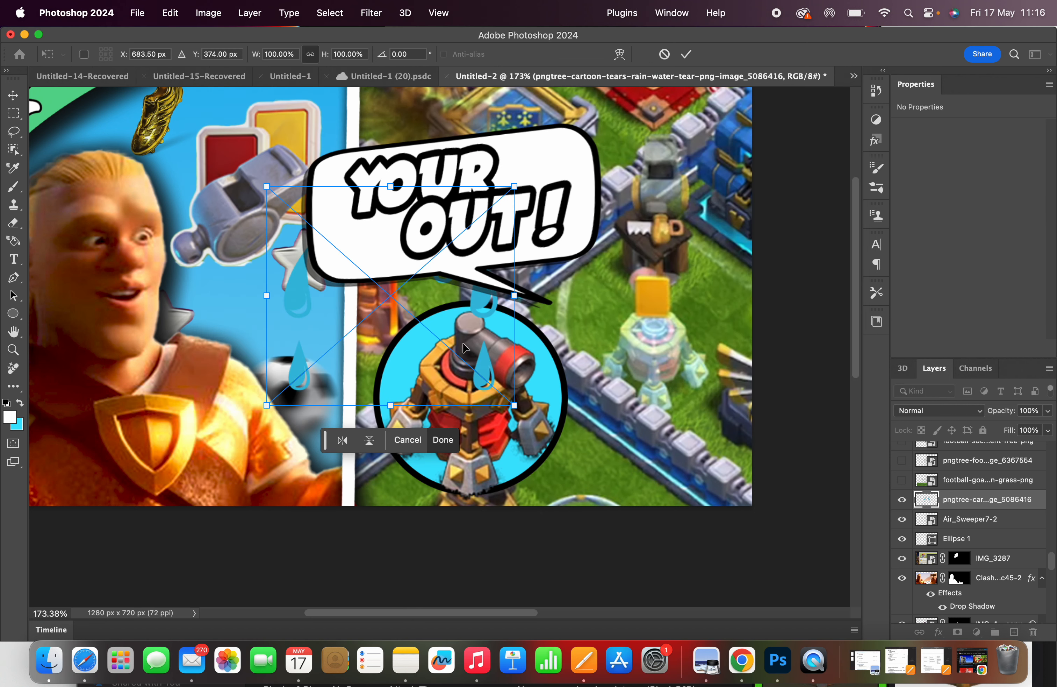
{"action": "left_click_drag", "start_coordinate": [265, 187], "coordinate": [466, 380]}
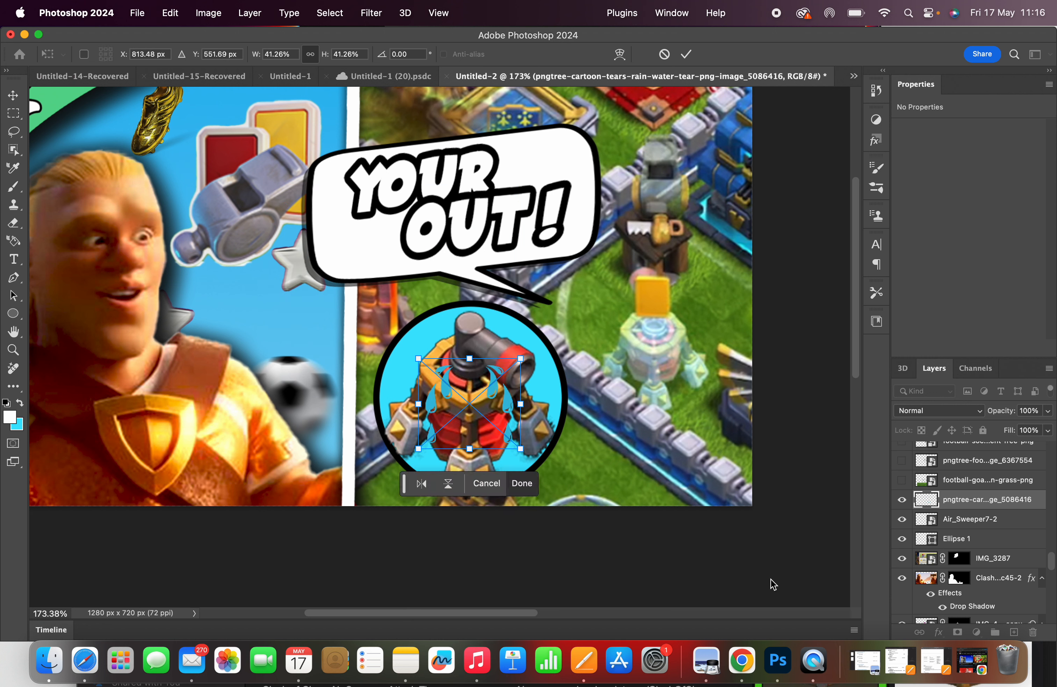
Step: Add a 5 px black outside stroke to the cartoon tears layer and nudge the tears down to Y 491 px
{"action": "right_click", "coordinate": [1011, 504]}
{"action": "left_click", "coordinate": [929, 510]}
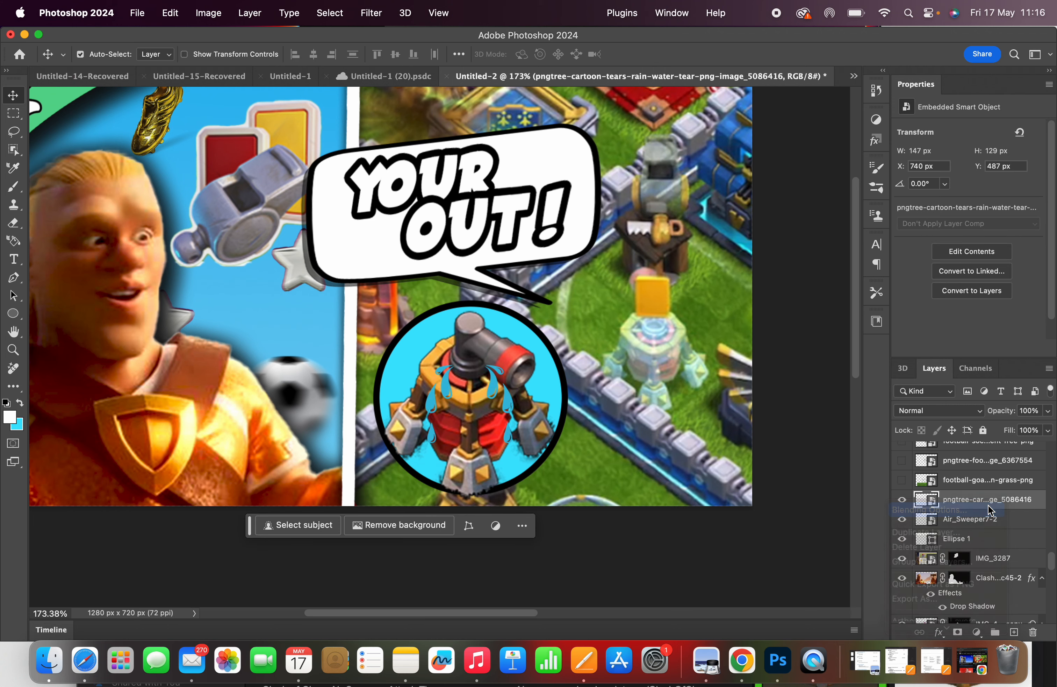
{"action": "left_click", "coordinate": [202, 438]}
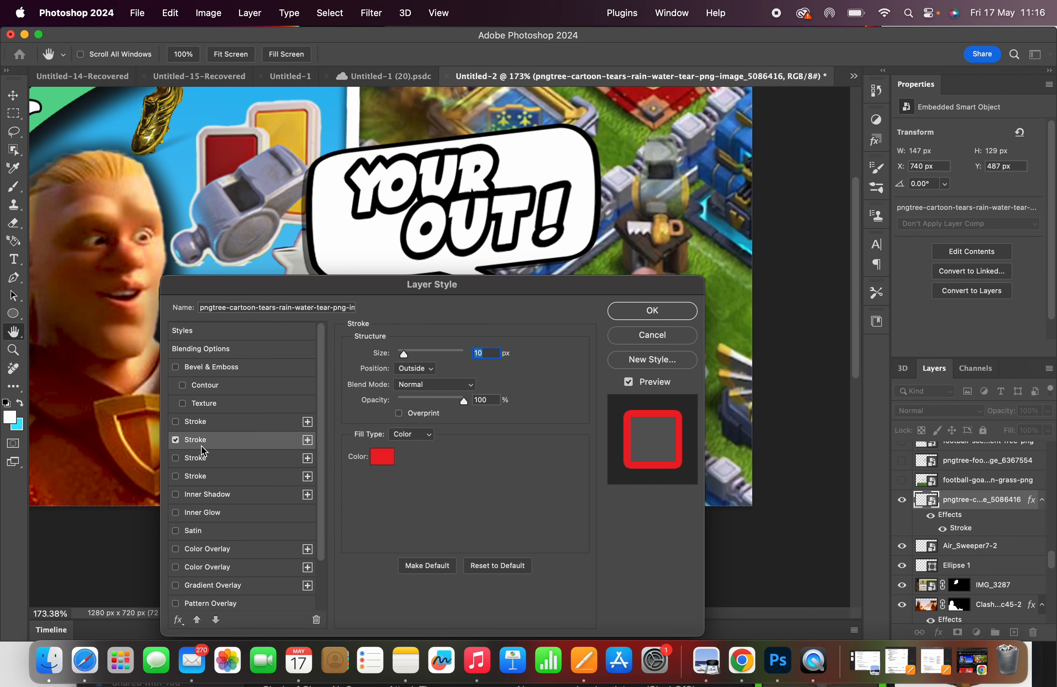
{"action": "mouse_move", "coordinate": [344, 291]}
{"action": "left_mouse_down"}
{"action": "mouse_move", "coordinate": [596, 420]}
{"action": "mouse_move", "coordinate": [772, 288]}
{"action": "left_mouse_up"}
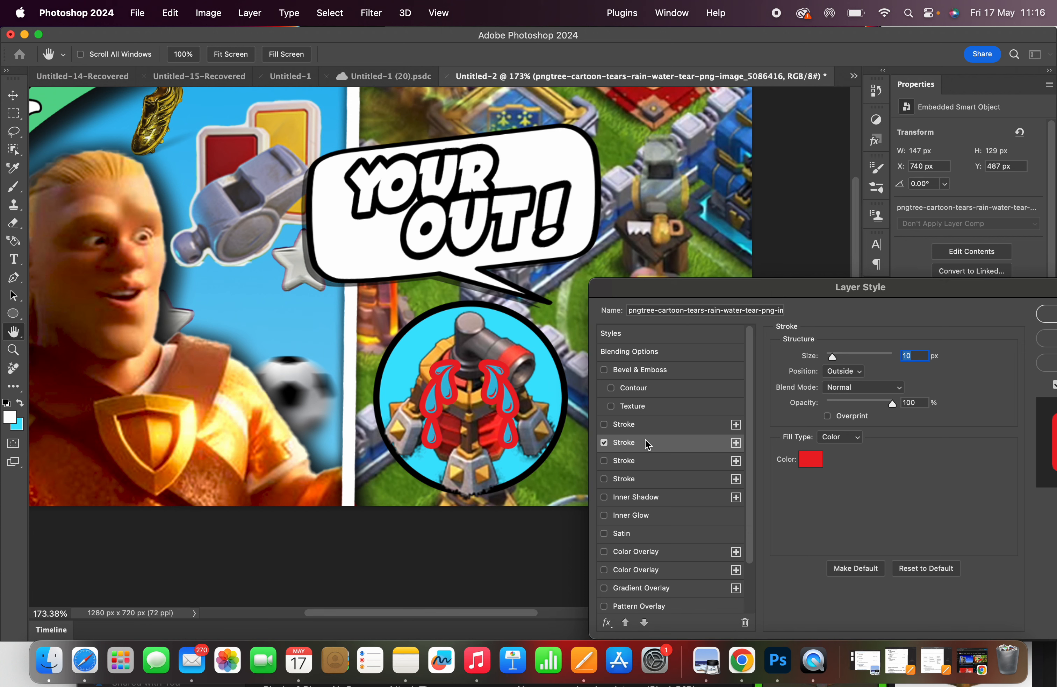
{"action": "left_click", "coordinate": [604, 443]}
{"action": "left_click", "coordinate": [605, 460]}
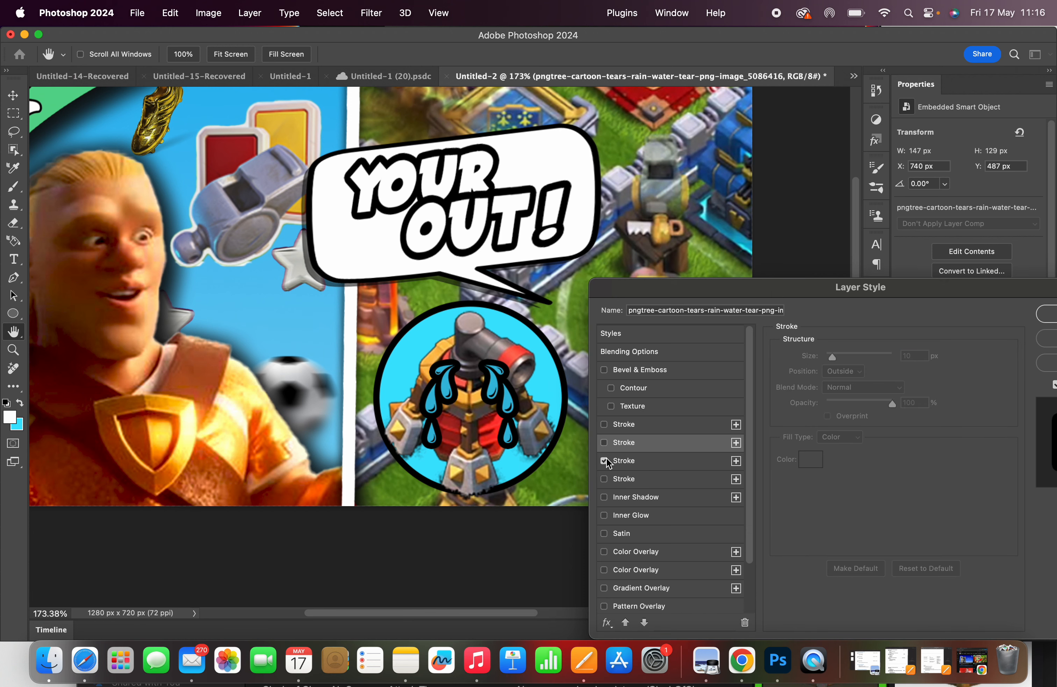
{"action": "left_click", "coordinate": [644, 460]}
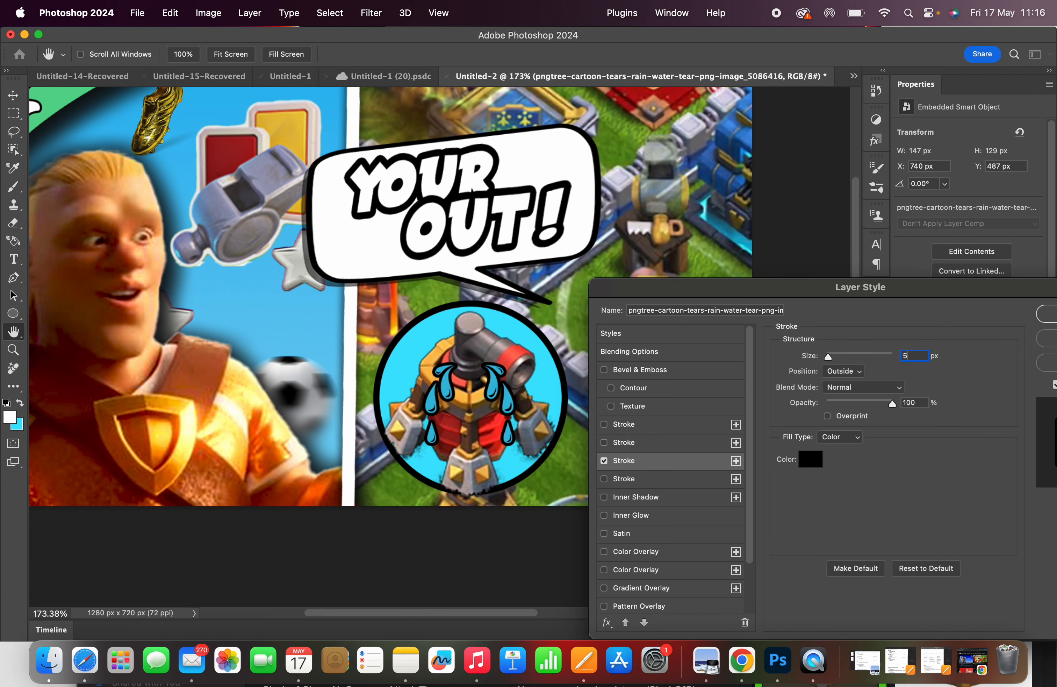
{"action": "scroll", "coordinate": [670, 514], "scroll_direction": "down", "scroll_amount": 3}
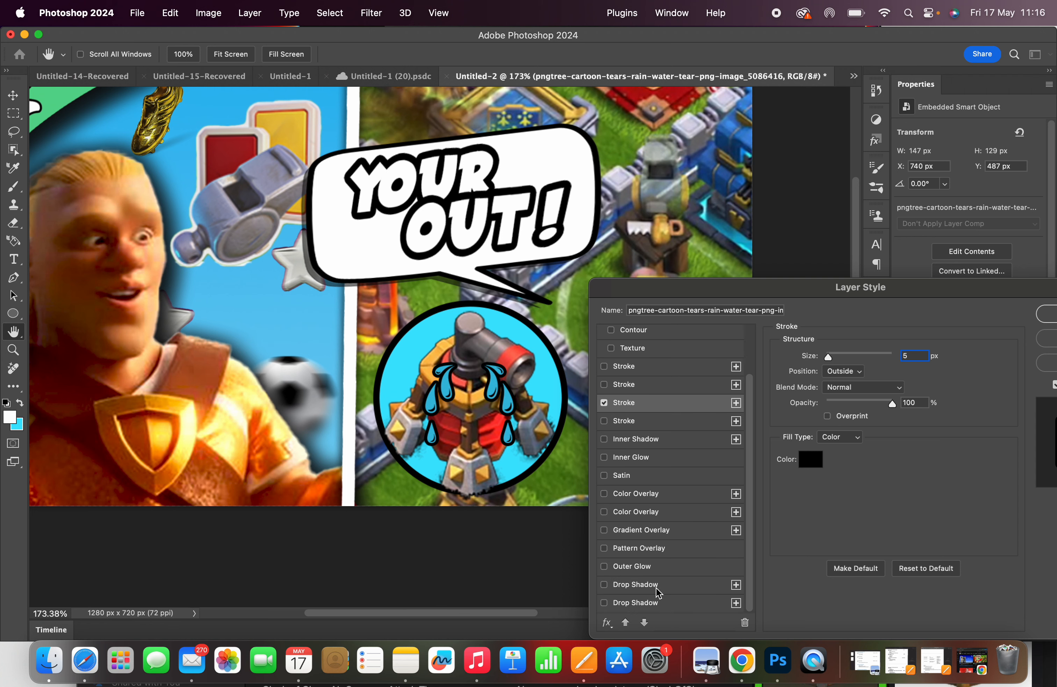
{"action": "type", "text": "5"}
{"action": "left_click_drag", "start_coordinate": [970, 285], "coordinate": [824, 286]}
{"action": "left_click", "coordinate": [932, 312]}
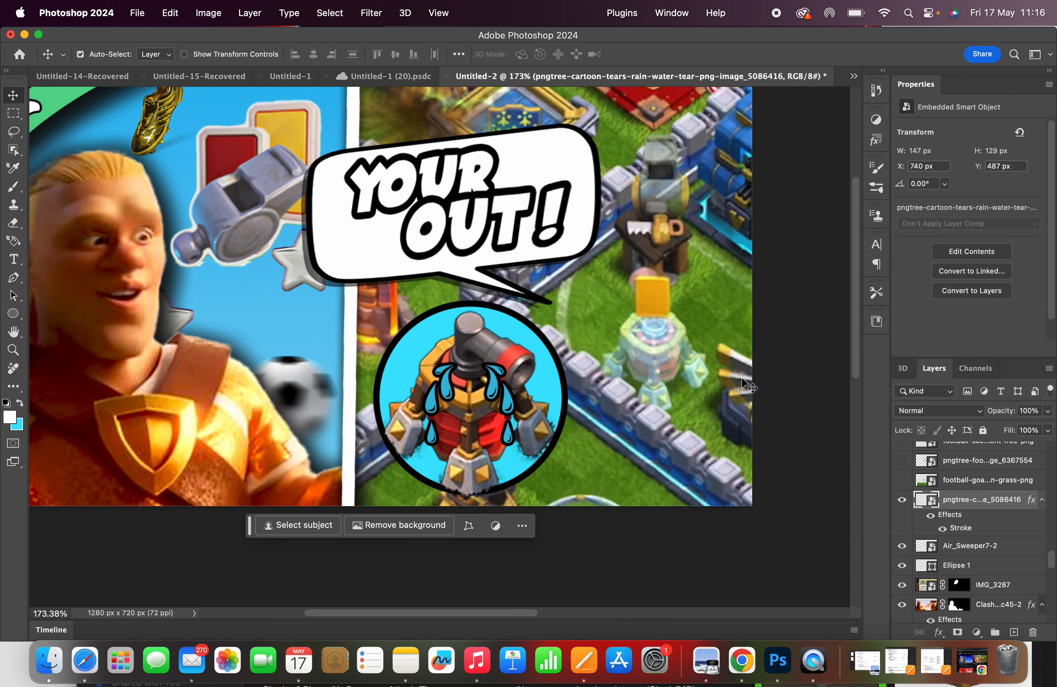
{"action": "left_click_drag", "start_coordinate": [447, 371], "coordinate": [447, 375]}
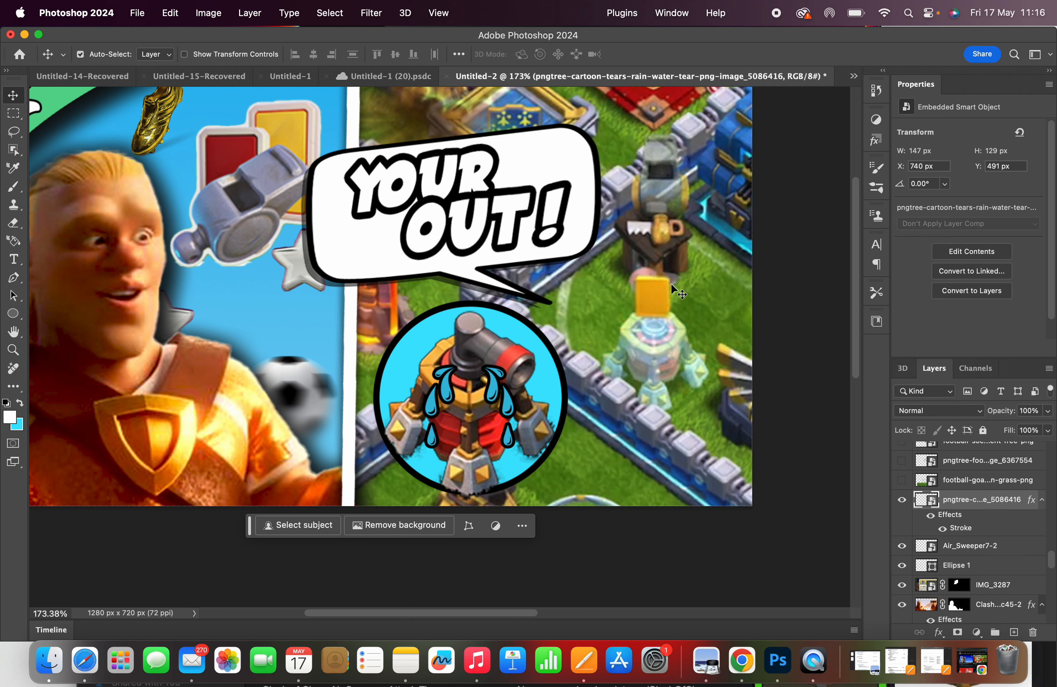
Step: Move the speech bubble to X 569 px, Y 24 px and shift YOUR, OUT and the exclamation mark up inside it
{"action": "left_click_drag", "start_coordinate": [674, 294], "coordinate": [674, 258]}
{"action": "scroll", "coordinate": [674, 259], "scroll_direction": "up", "scroll_amount": 5}
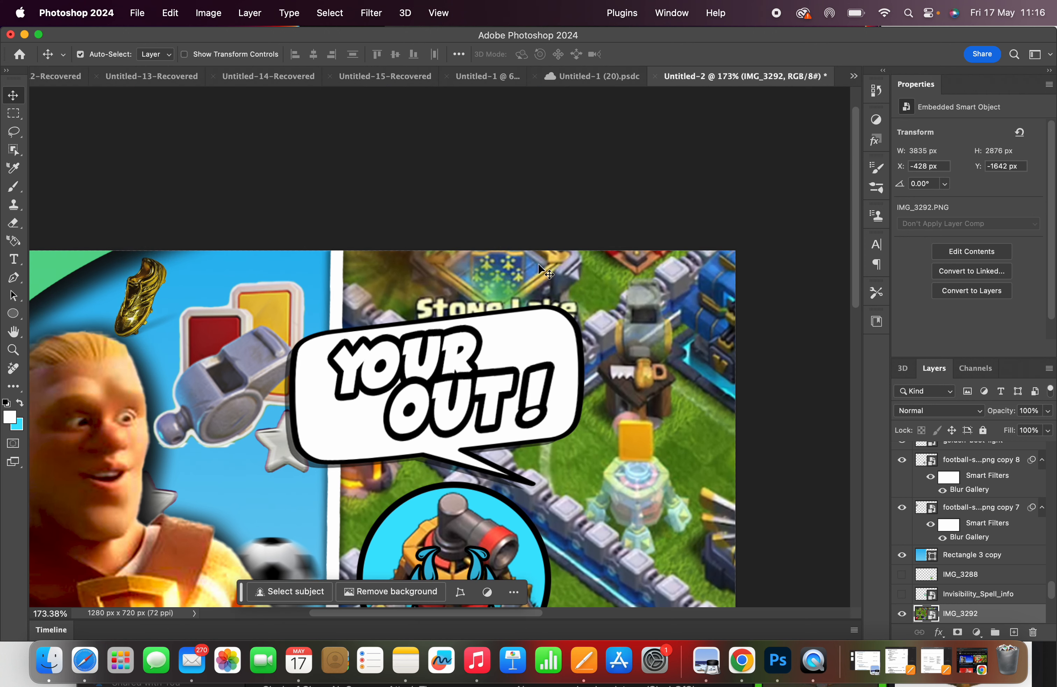
{"action": "left_click", "coordinate": [529, 337]}
{"action": "left_click_drag", "start_coordinate": [534, 348], "coordinate": [553, 310]}
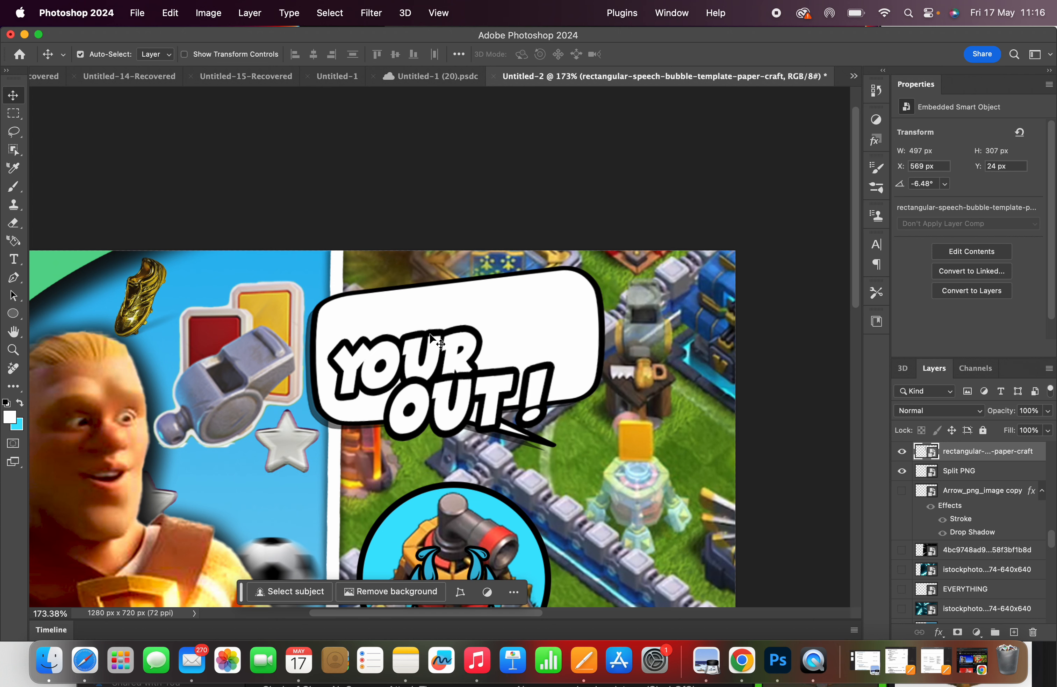
{"action": "left_click", "coordinate": [390, 342]}
{"action": "left_click_drag", "start_coordinate": [391, 342], "coordinate": [405, 309]}
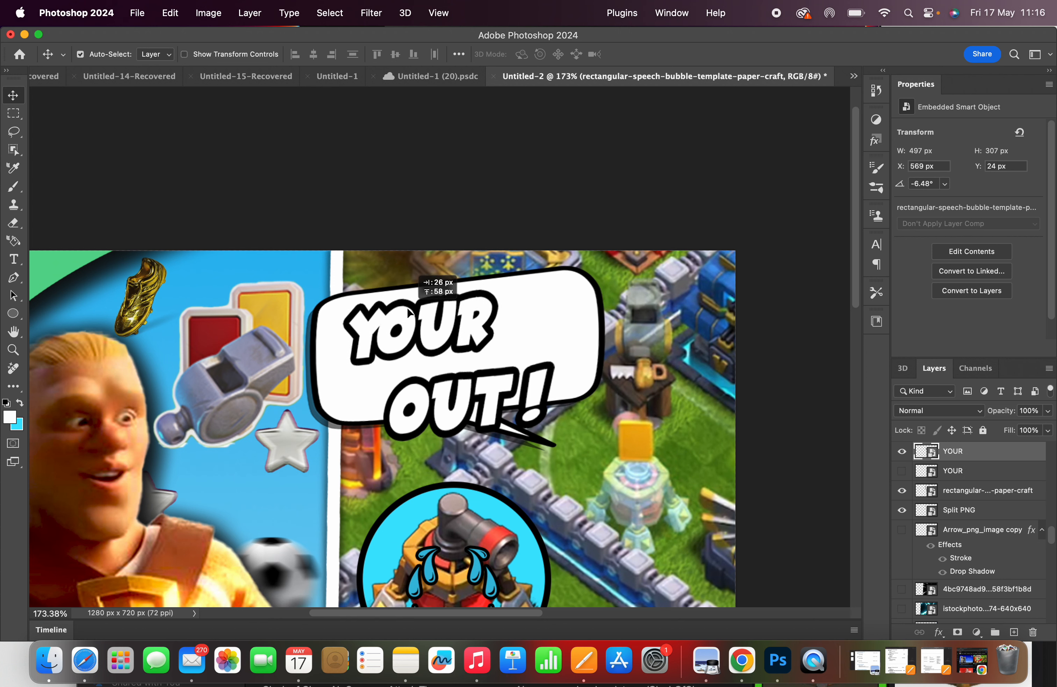
{"action": "left_click", "coordinate": [439, 386]}
{"action": "left_click_drag", "start_coordinate": [440, 386], "coordinate": [454, 351]}
{"action": "left_click_drag", "start_coordinate": [544, 397], "coordinate": [561, 359]}
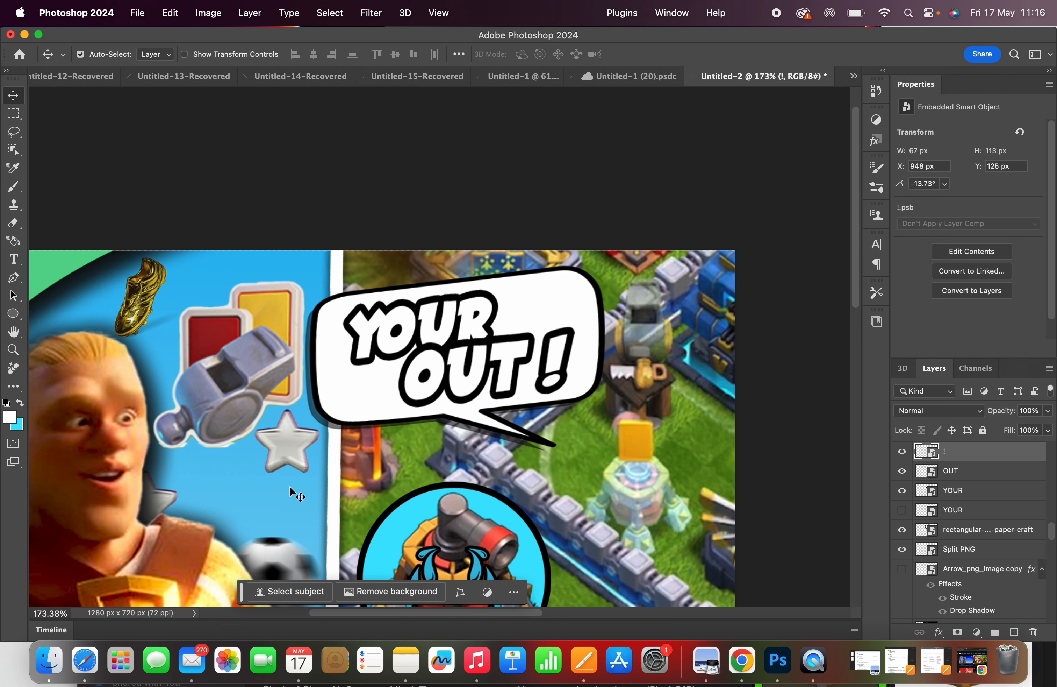
Step: Shift the lower blurred football slightly down, and delete the silver star (IMG_4869) and golden-boot-light layers
{"action": "left_click", "coordinate": [283, 460]}
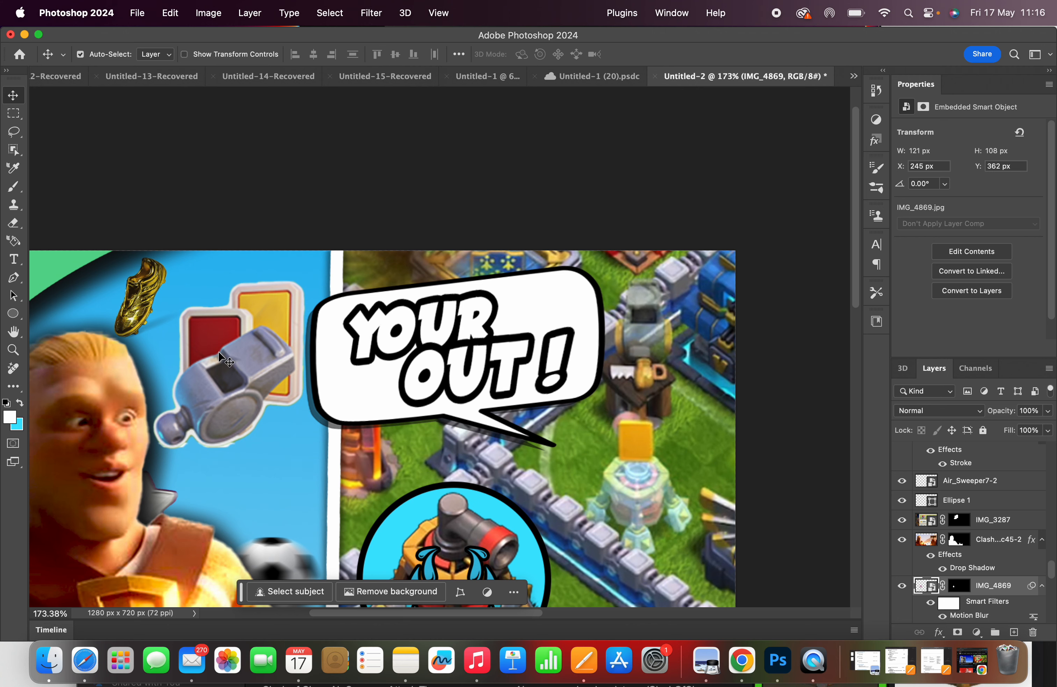
{"action": "scroll", "coordinate": [221, 356], "scroll_direction": "down", "scroll_amount": 5}
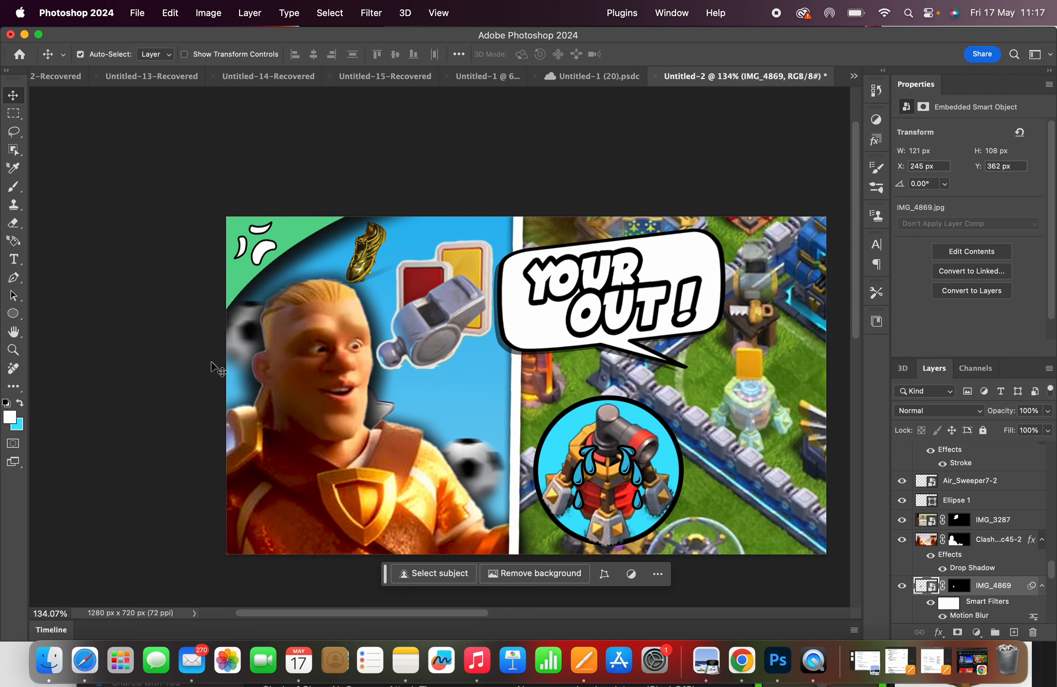
{"action": "left_click_drag", "start_coordinate": [456, 451], "coordinate": [466, 463]}
{"action": "left_click", "coordinate": [383, 404]}
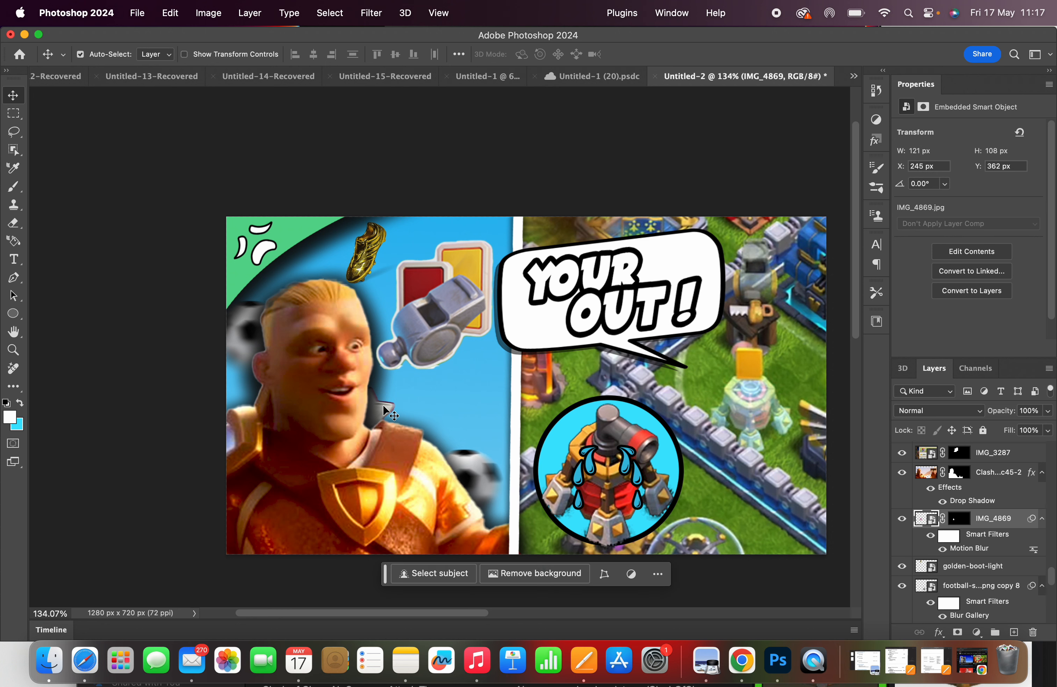
{"action": "key", "text": "Delete"}
{"action": "key", "text": "Delete"}
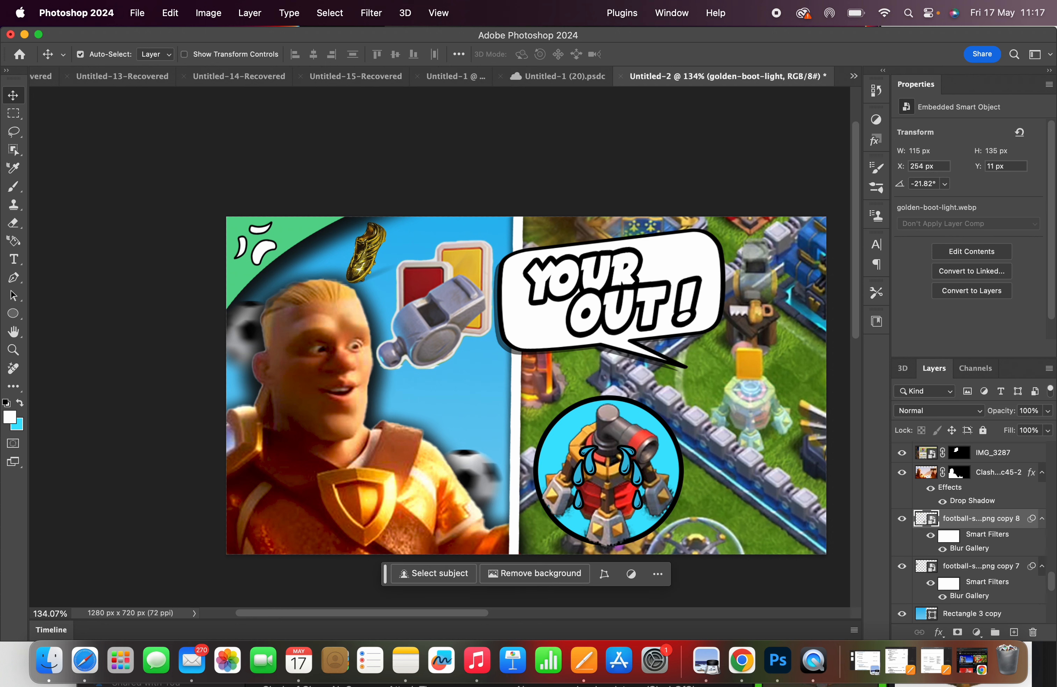
Step: Scale the whistle-and-cards layer IMG_3287 to 1972 × 1479 px and position it at X -12 px, Y -277 px
{"action": "left_click_drag", "start_coordinate": [321, 311], "coordinate": [312, 309]}
{"action": "left_click_drag", "start_coordinate": [433, 313], "coordinate": [427, 322]}
{"action": "left_click", "coordinate": [171, 13]}
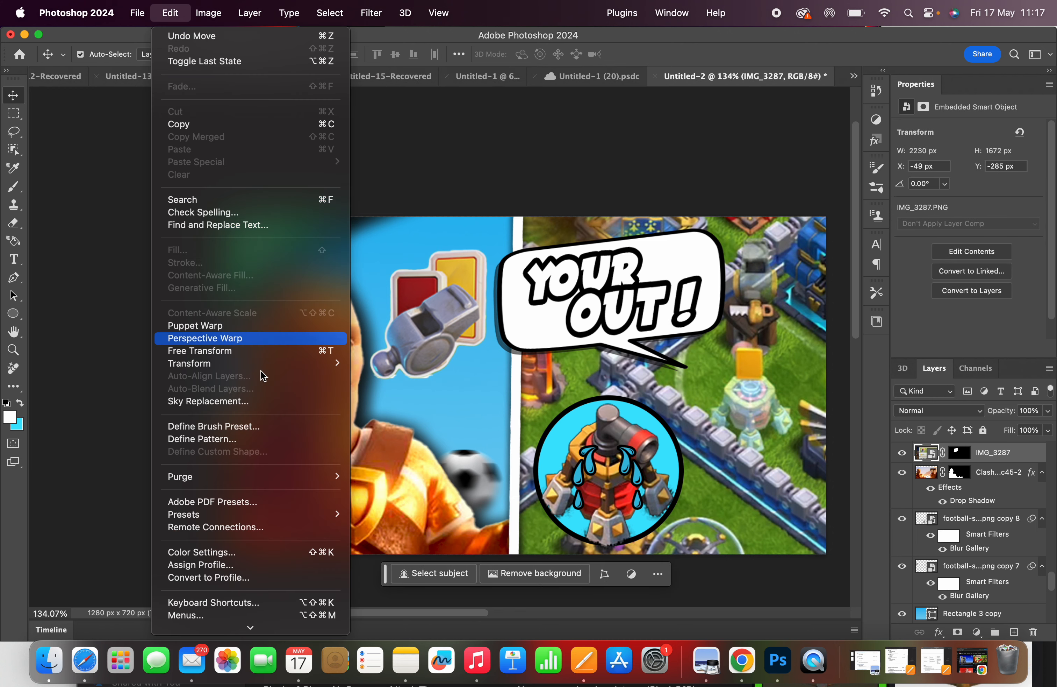
{"action": "left_click", "coordinate": [236, 352]}
{"action": "scroll", "coordinate": [366, 254], "scroll_direction": "down", "scroll_amount": 5}
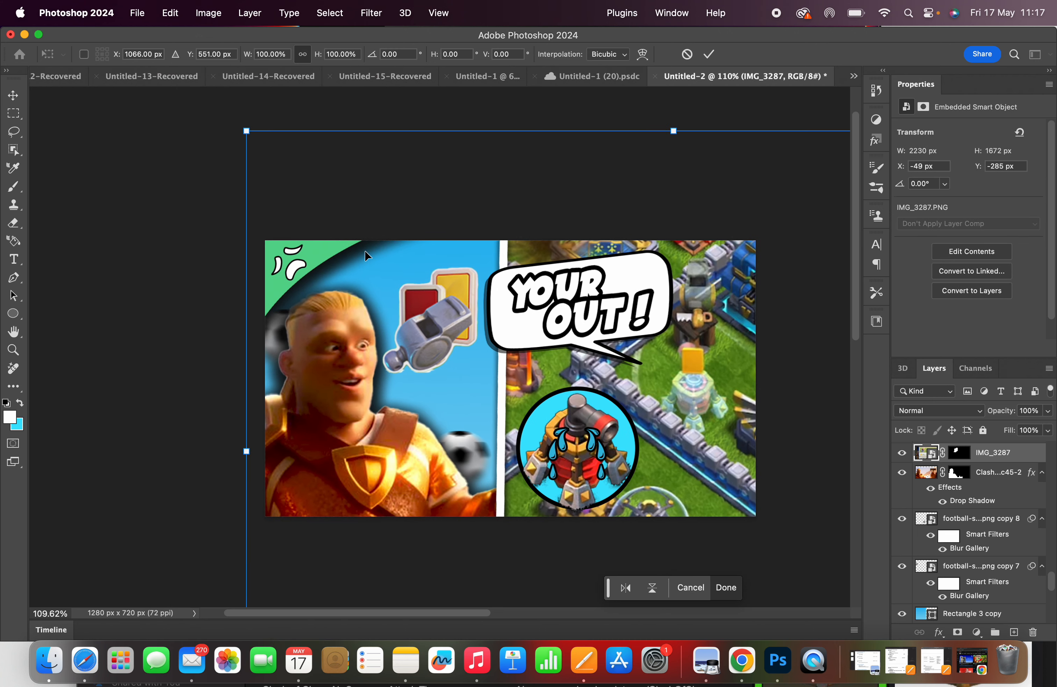
{"action": "left_click_drag", "start_coordinate": [320, 208], "coordinate": [408, 277]}
{"action": "left_click_drag", "start_coordinate": [430, 395], "coordinate": [381, 366]}
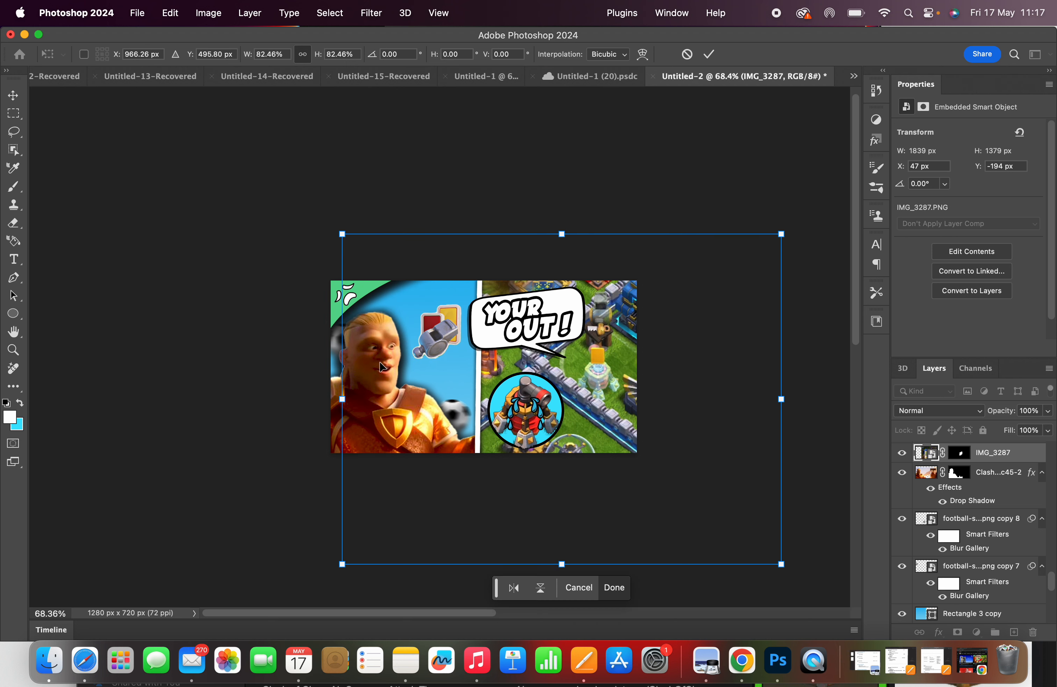
{"action": "left_click_drag", "start_coordinate": [342, 233], "coordinate": [310, 207]}
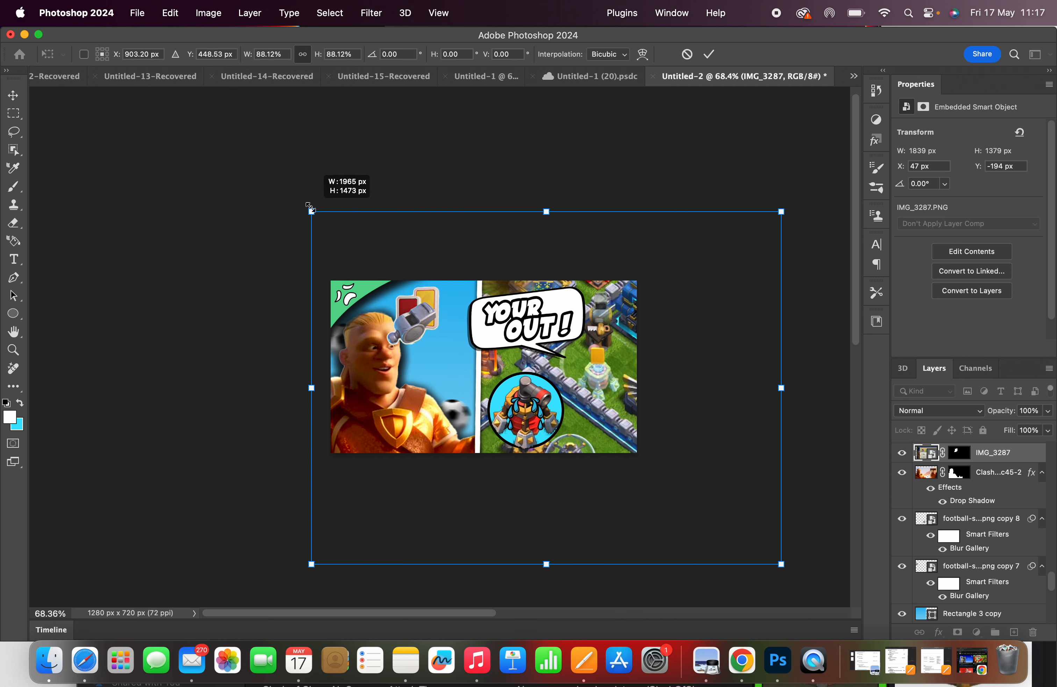
{"action": "left_click_drag", "start_coordinate": [370, 250], "coordinate": [391, 255]}
{"action": "key", "text": "Return"}
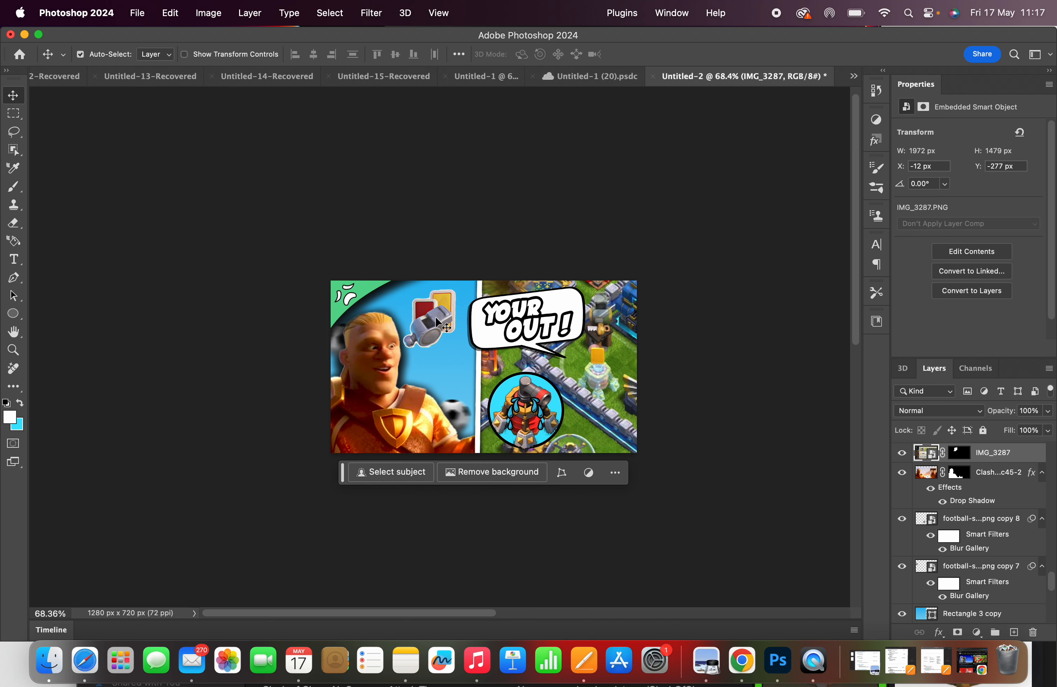
Step: Apply an Exposure adjustment to the village background layer IMG_3292 to give it stronger contrast and colour
{"action": "scroll", "coordinate": [436, 315], "scroll_direction": "up", "scroll_amount": 5}
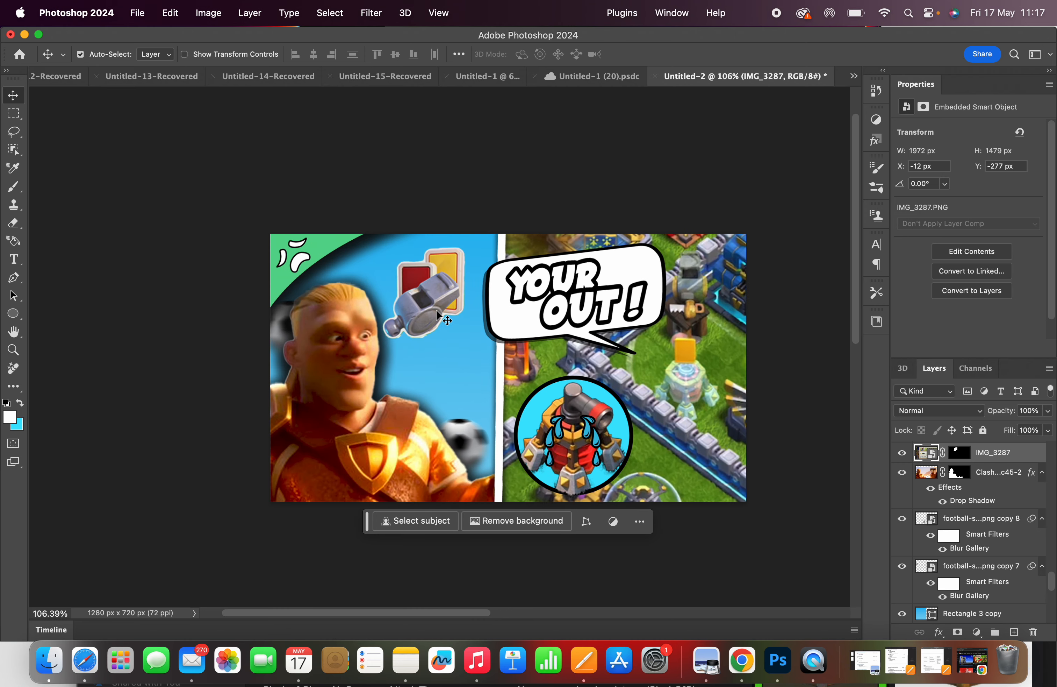
{"action": "scroll", "coordinate": [436, 315], "scroll_direction": "up", "scroll_amount": 3}
{"action": "scroll", "coordinate": [585, 436], "scroll_direction": "down", "scroll_amount": 3}
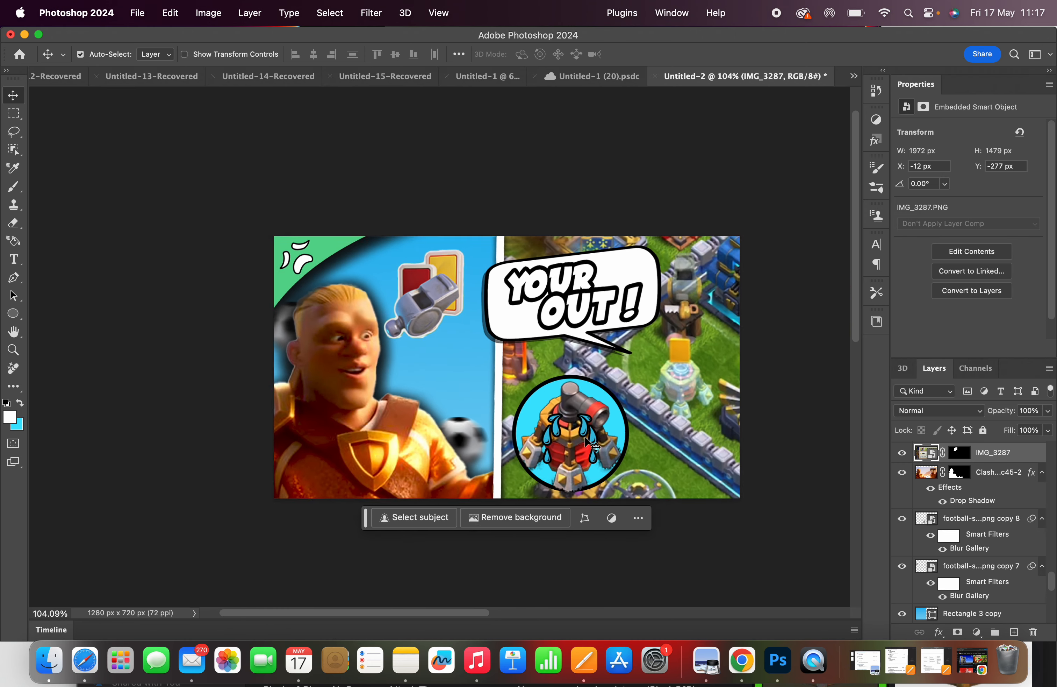
{"action": "left_click", "coordinate": [585, 435]}
{"action": "left_click", "coordinate": [200, 11]}
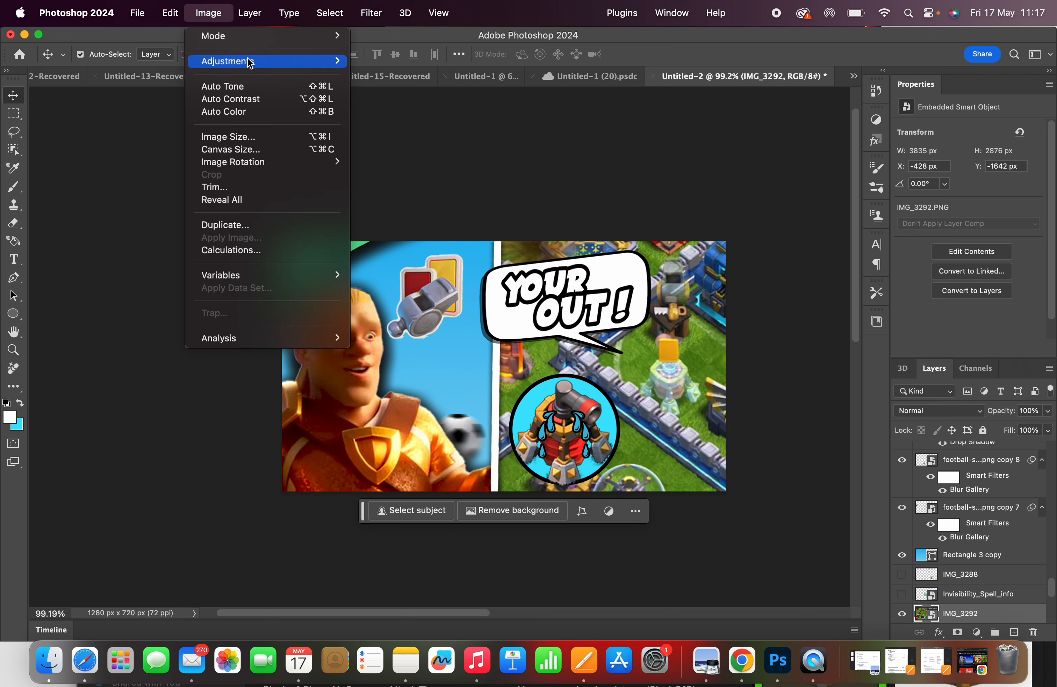
{"action": "mouse_move", "coordinate": [252, 62]}
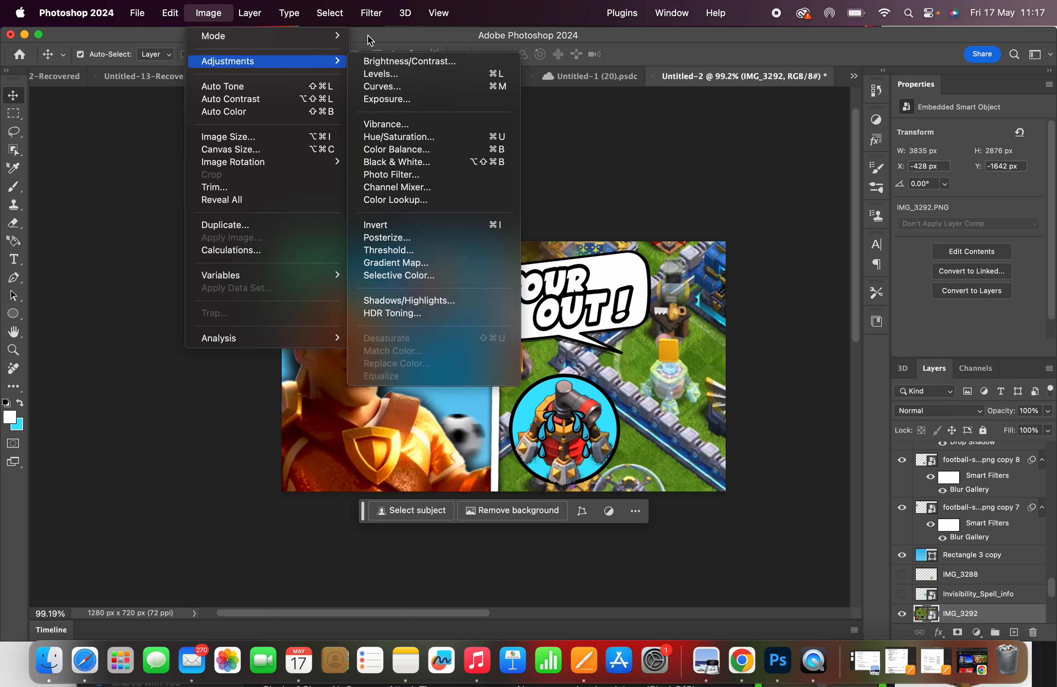
{"action": "left_click", "coordinate": [446, 102]}
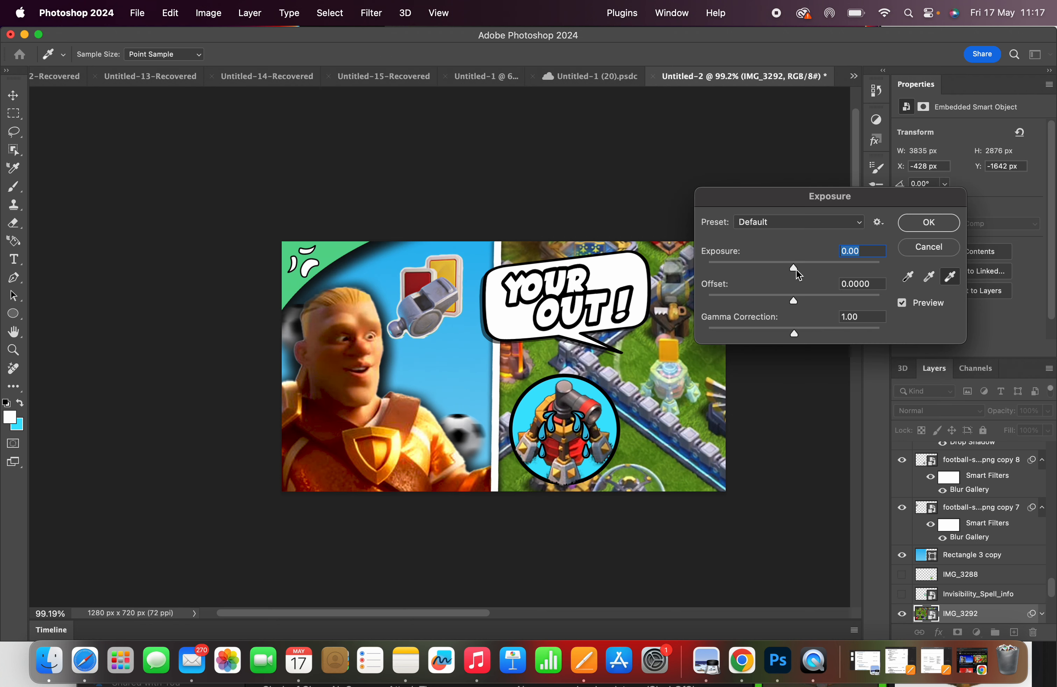
{"action": "left_click_drag", "start_coordinate": [796, 269], "coordinate": [798, 332]}
{"action": "left_click", "coordinate": [929, 222]}
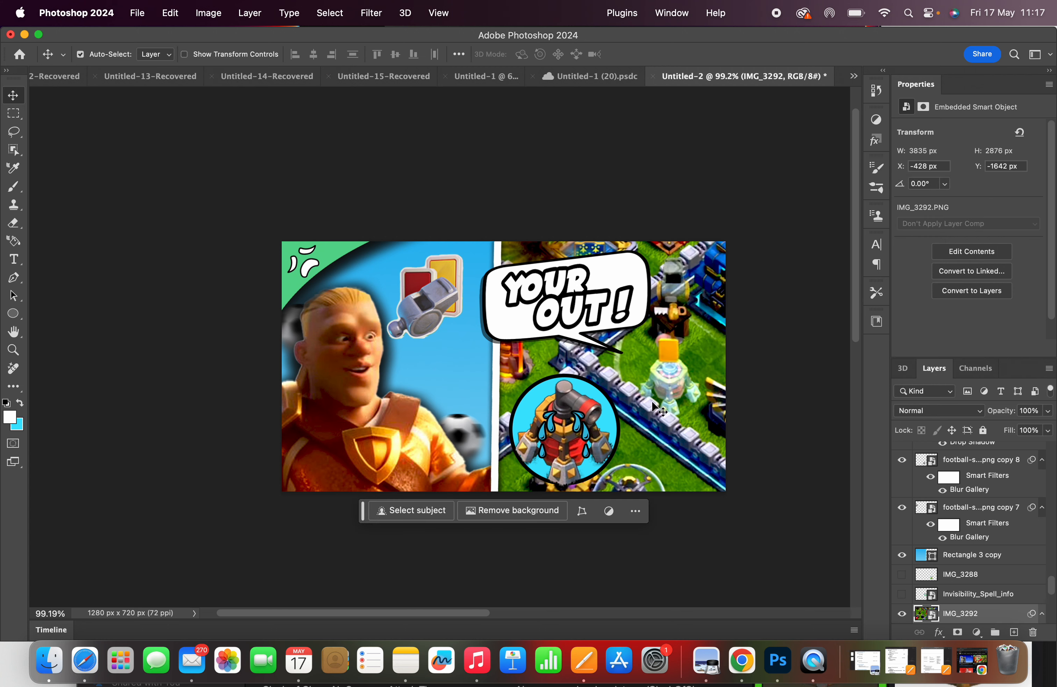
Step: Apply an Exposure adjustment to the Air_Sweeper7-2 layer with exposure +0.38, offset -0.0488 and gamma correction 0.93
{"action": "key", "text": "super+plus"}
{"action": "left_click", "coordinate": [620, 411]}
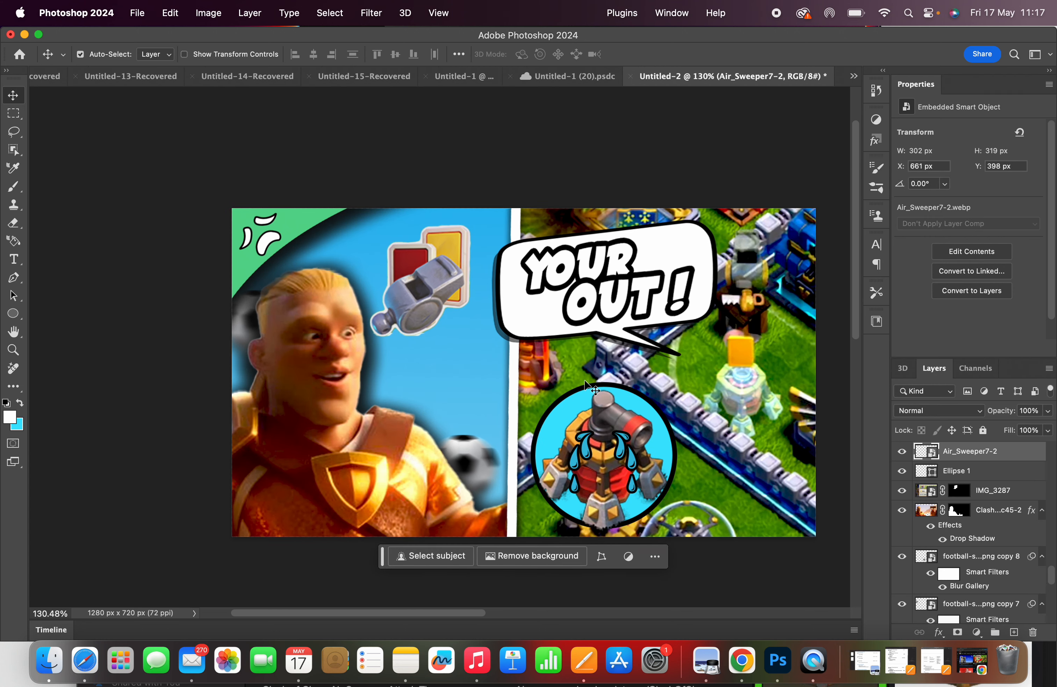
{"action": "left_click", "coordinate": [170, 13]}
{"action": "mouse_move", "coordinate": [208, 19]}
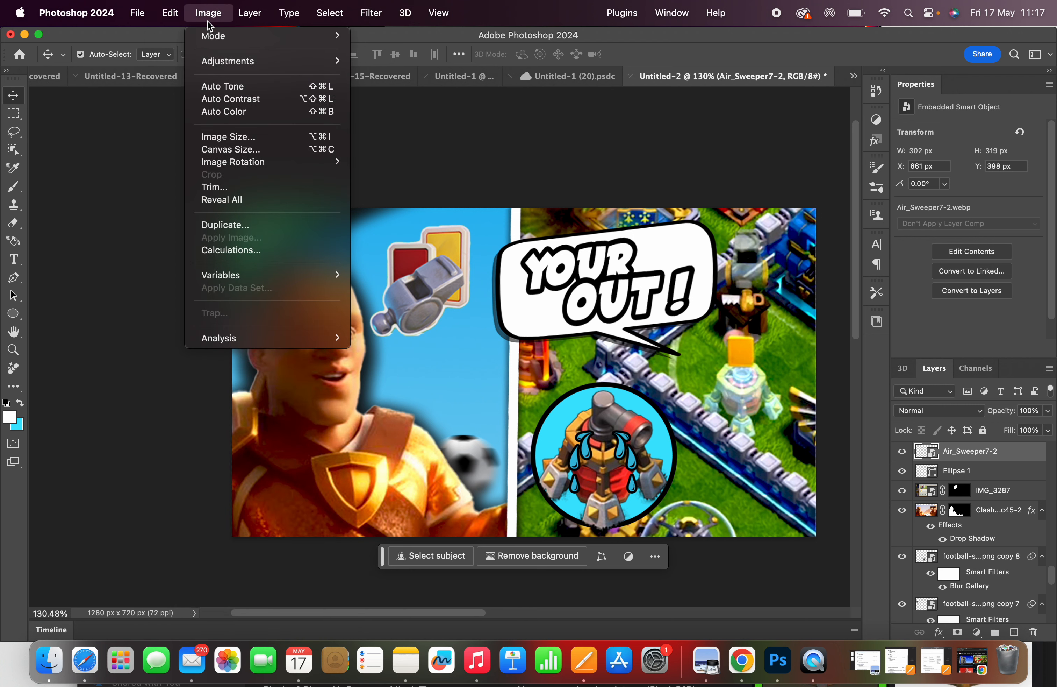
{"action": "mouse_move", "coordinate": [321, 62]}
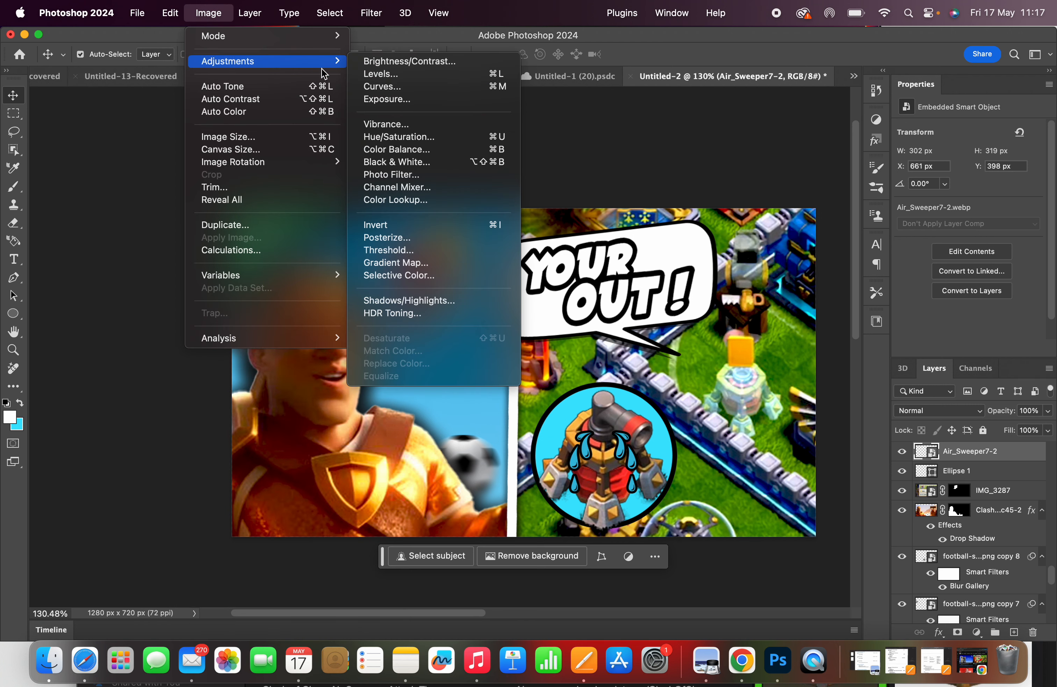
{"action": "left_click", "coordinate": [386, 99]}
{"action": "left_click_drag", "start_coordinate": [793, 271], "coordinate": [799, 271]}
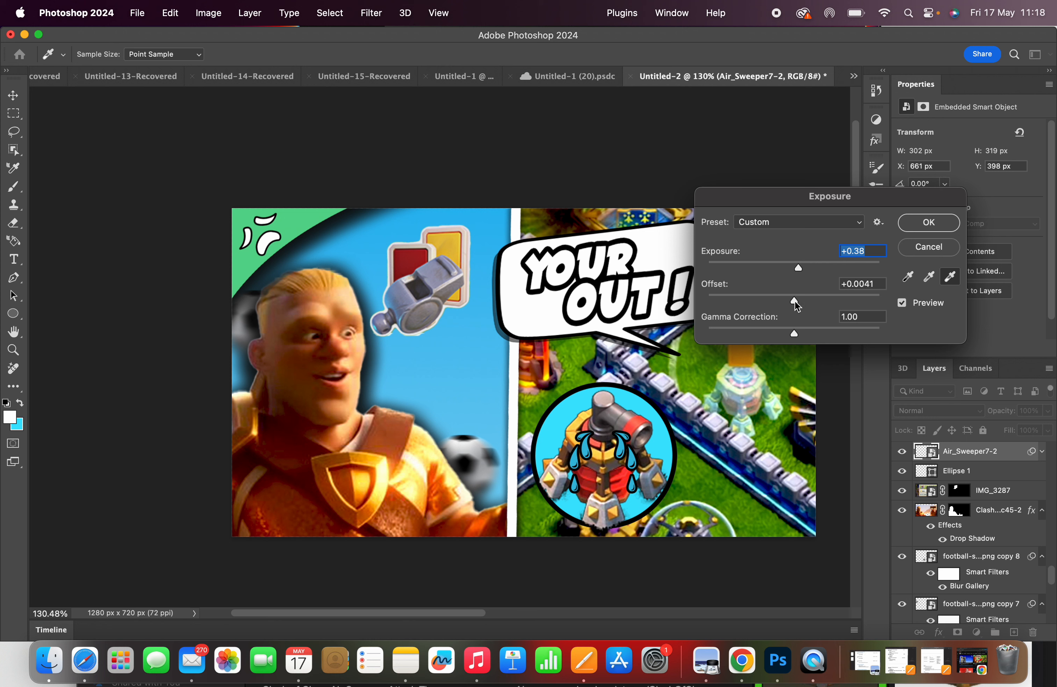
{"action": "left_click_drag", "start_coordinate": [795, 303], "coordinate": [799, 334]}
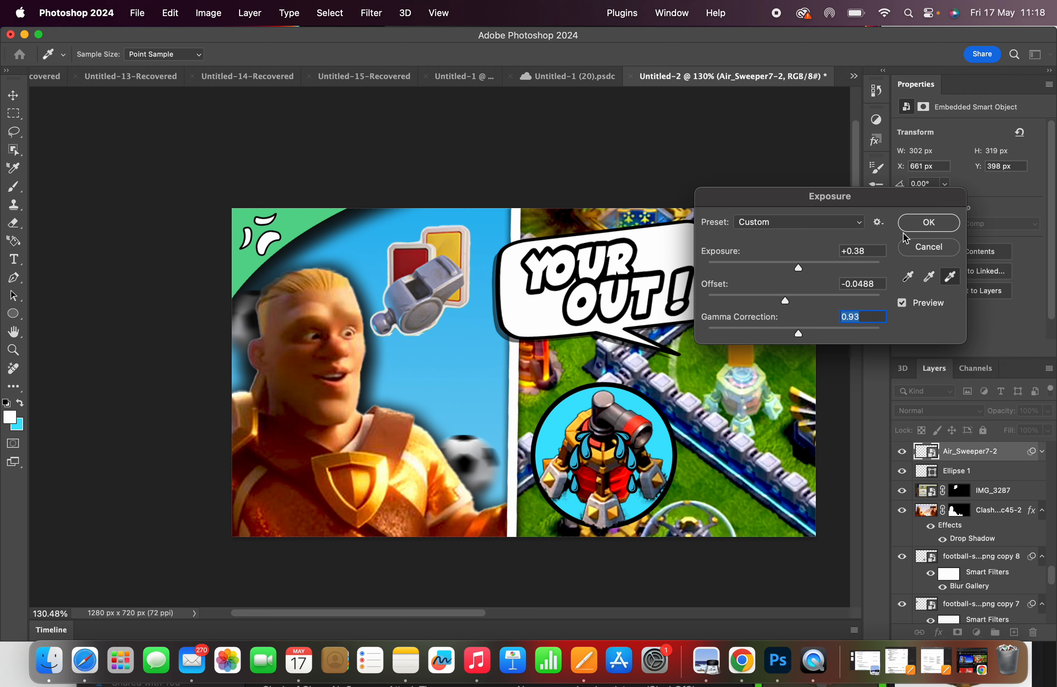
{"action": "left_click", "coordinate": [928, 220]}
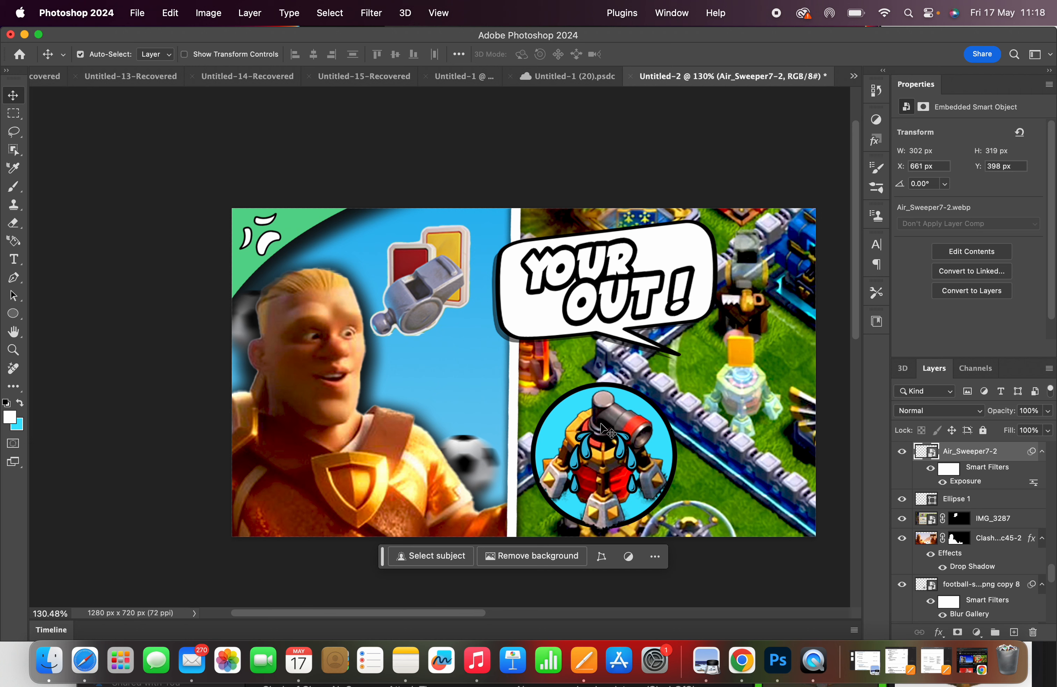
Step: Apply an Exposure adjustment to the whistle-and-cards layer IMG_3287 with exposure +0.38, offset -0.065 and gamma correction 0.93
{"action": "left_click", "coordinate": [414, 259]}
{"action": "left_click", "coordinate": [210, 13]}
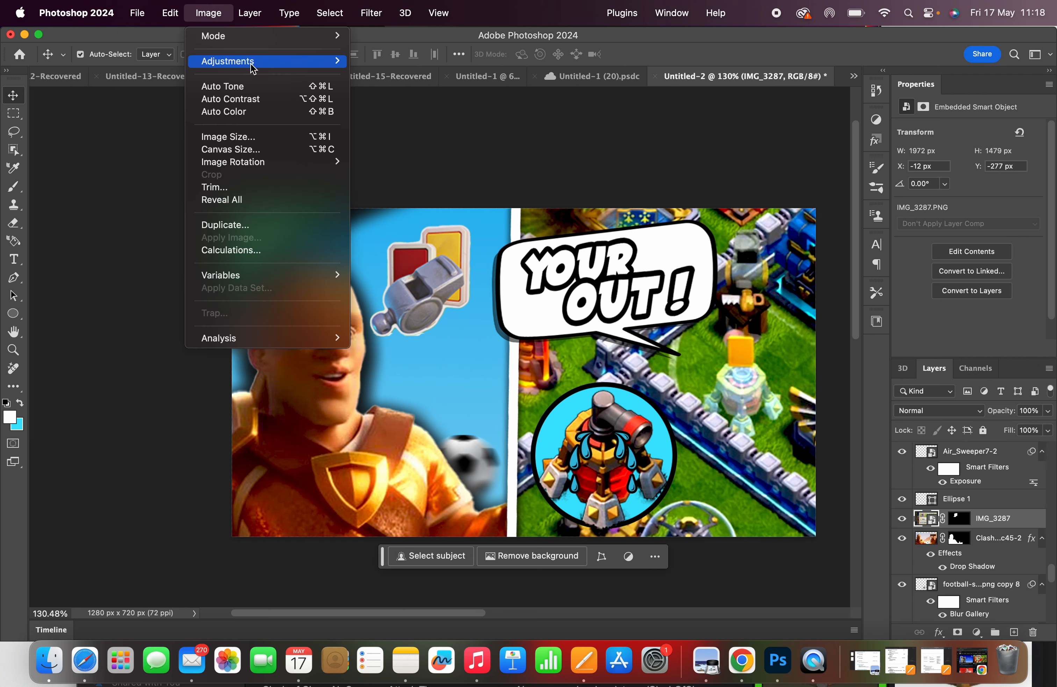
{"action": "mouse_move", "coordinate": [252, 68]}
{"action": "left_click", "coordinate": [401, 100]}
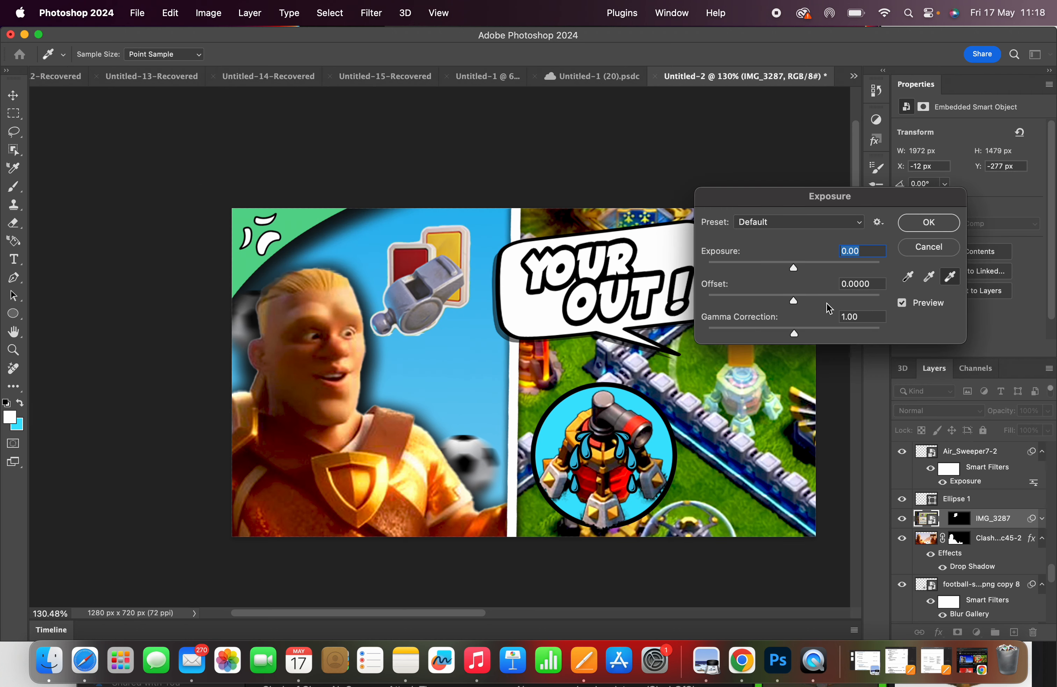
{"action": "left_click_drag", "start_coordinate": [795, 270], "coordinate": [799, 334]}
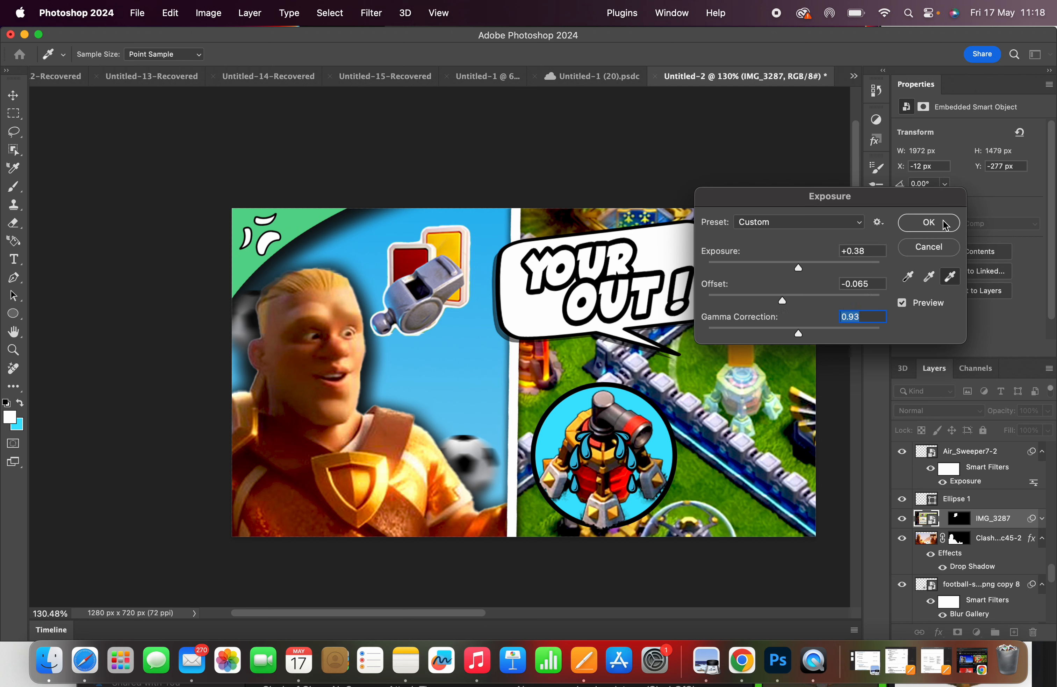
{"action": "left_click", "coordinate": [928, 222]}
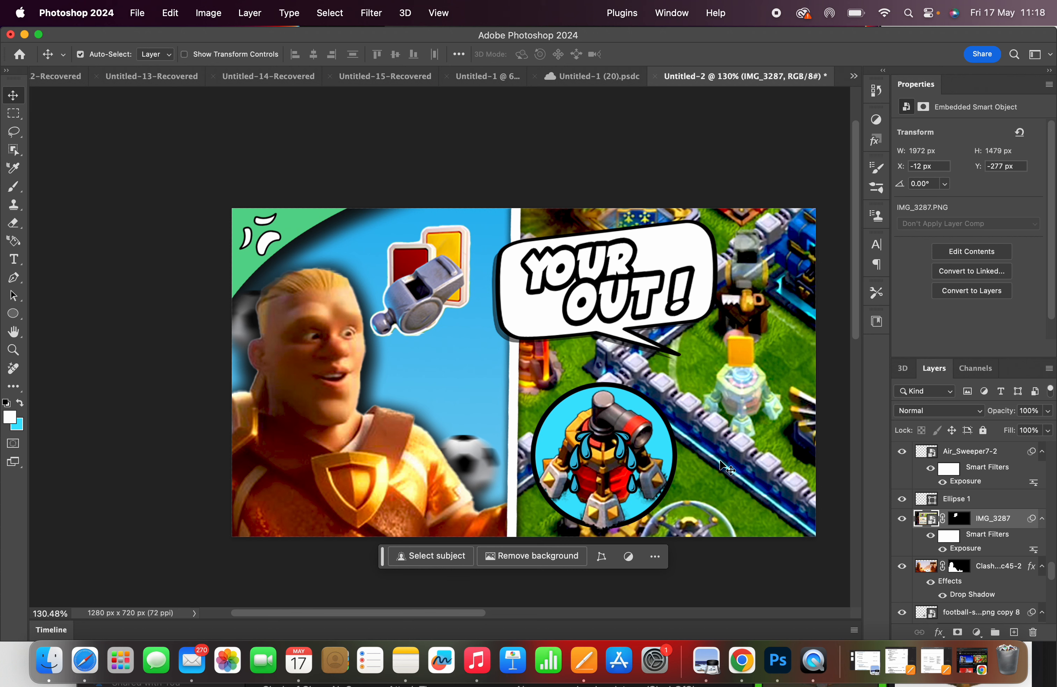
Step: Move the Air Sweeper, its blue circle and its tears slightly up, and nudge the village background IMG_3292 to X -424 px, Y -1631 px
{"action": "scroll", "coordinate": [724, 467], "scroll_direction": "right", "scroll_amount": 3}
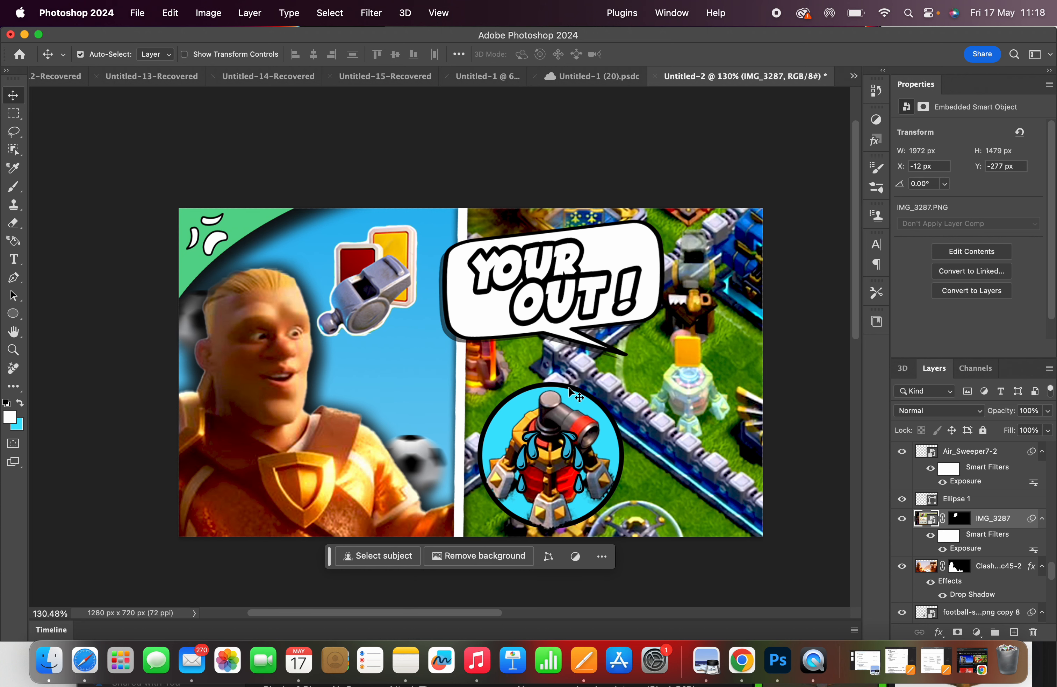
{"action": "mouse_move", "coordinate": [568, 387]}
{"action": "left_mouse_down"}
{"action": "mouse_move", "coordinate": [567, 376]}
{"action": "mouse_move", "coordinate": [565, 415]}
{"action": "mouse_move", "coordinate": [563, 400]}
{"action": "left_mouse_up"}
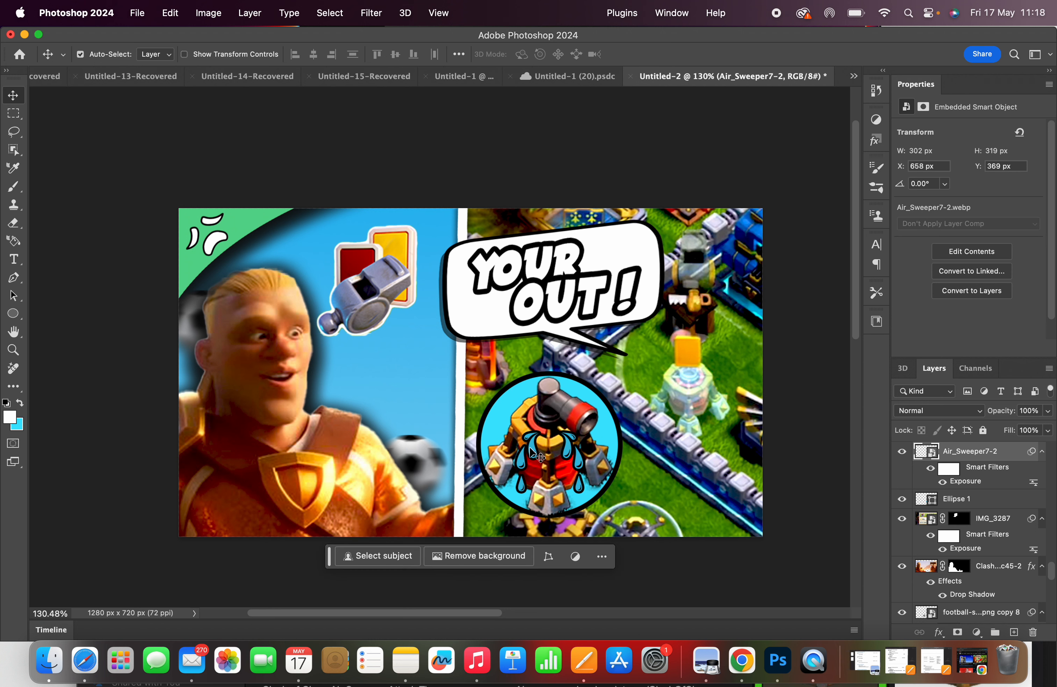
{"action": "left_click_drag", "start_coordinate": [537, 454], "coordinate": [532, 443]}
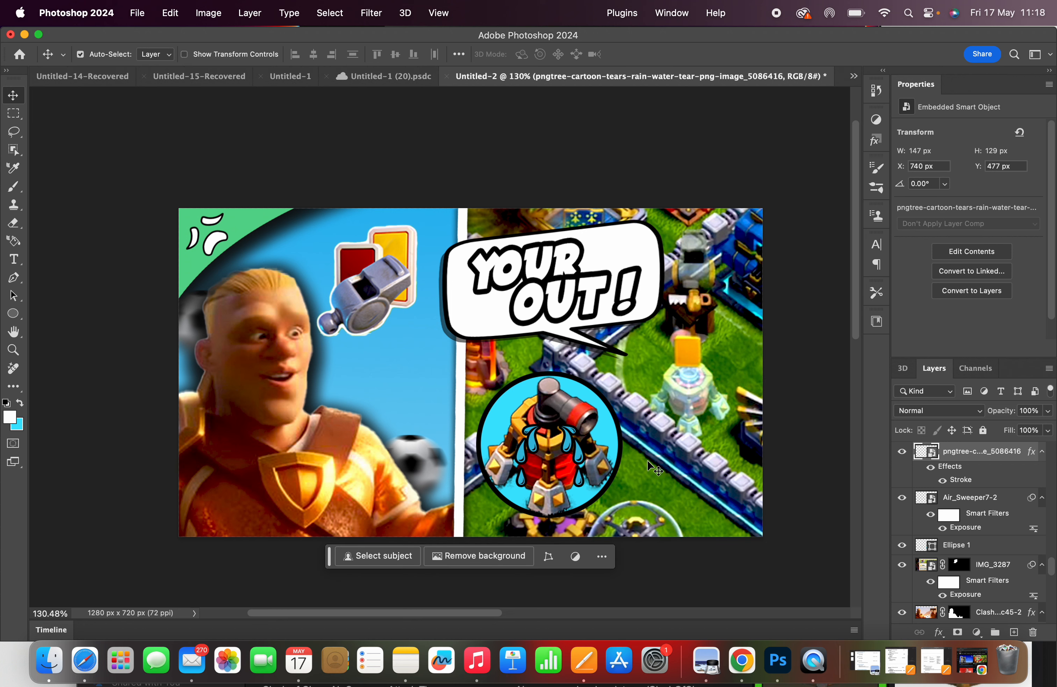
{"action": "left_click_drag", "start_coordinate": [686, 382], "coordinate": [689, 386]}
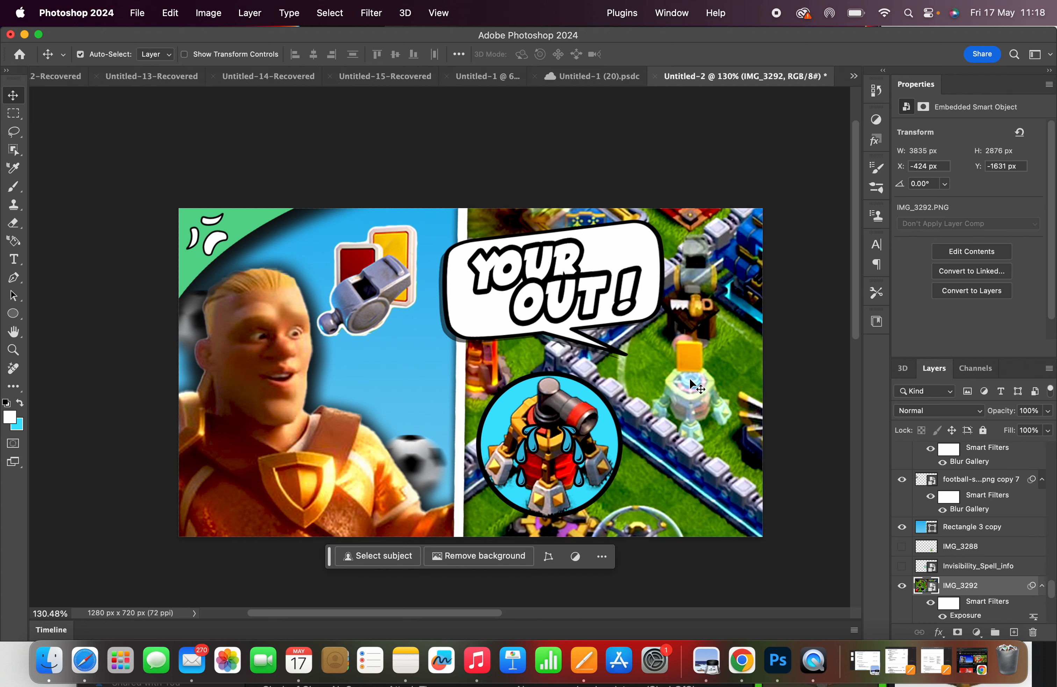
Step: Add an empty layer above Ellipse 1, and open the extra png folder from Downloads in Finder
{"action": "left_click", "coordinate": [614, 432]}
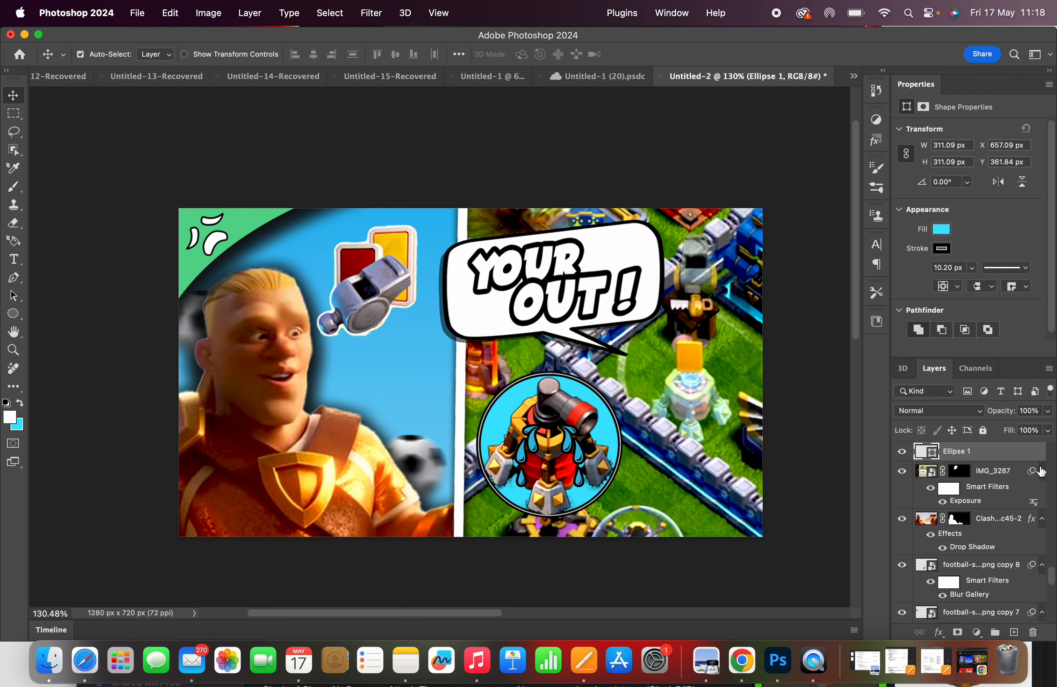
{"action": "left_click", "coordinate": [1014, 632]}
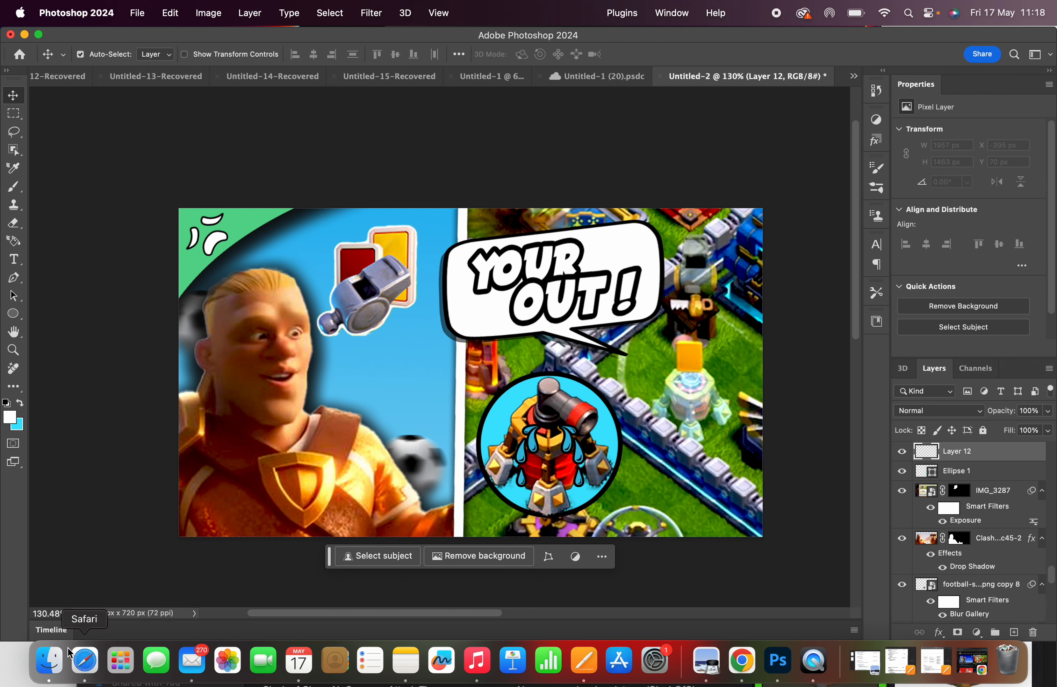
{"action": "left_click", "coordinate": [54, 658]}
{"action": "scroll", "coordinate": [584, 251], "scroll_direction": "up", "scroll_amount": 5}
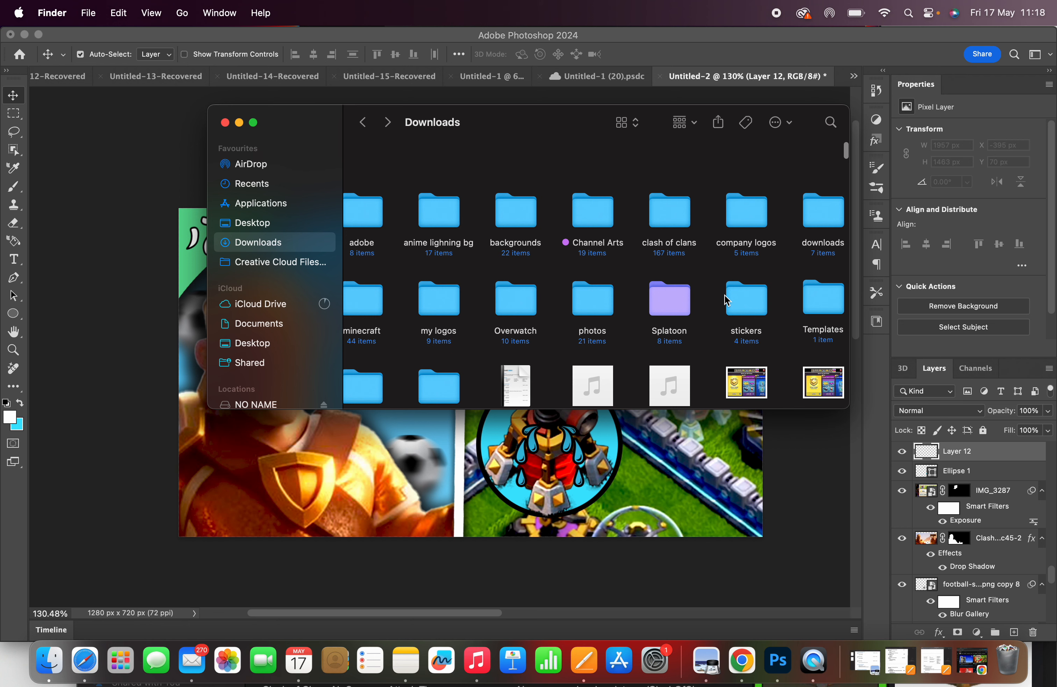
{"action": "scroll", "coordinate": [727, 301], "scroll_direction": "right", "scroll_amount": 5}
{"action": "scroll", "coordinate": [725, 299], "scroll_direction": "left", "scroll_amount": 6}
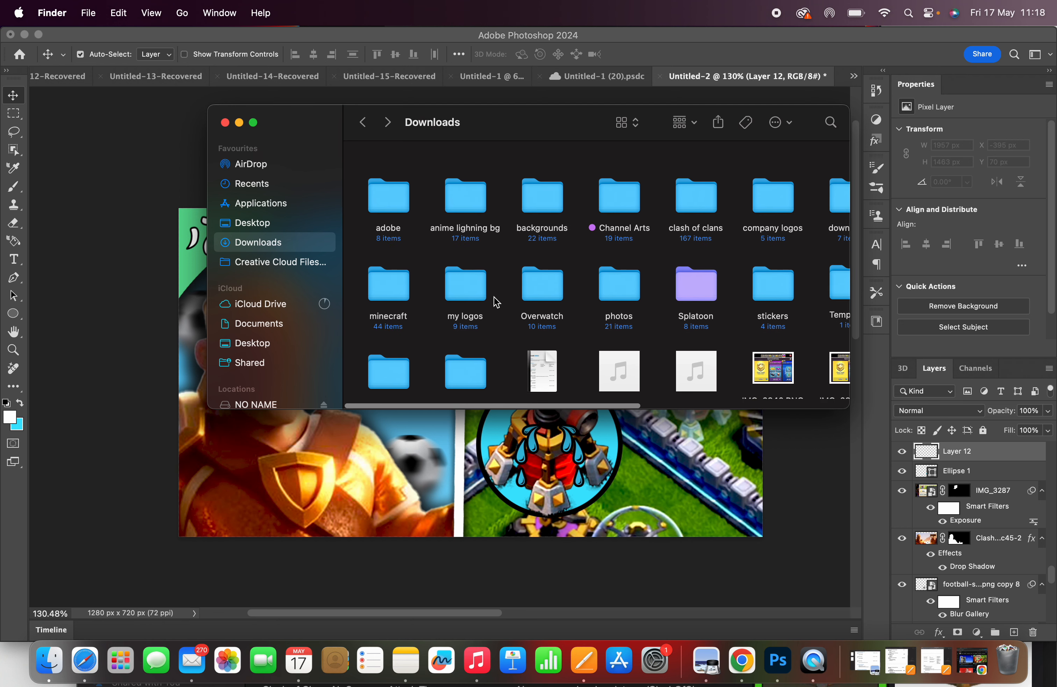
{"action": "scroll", "coordinate": [497, 303], "scroll_direction": "down", "scroll_amount": 3}
{"action": "scroll", "coordinate": [566, 302], "scroll_direction": "right", "scroll_amount": 4}
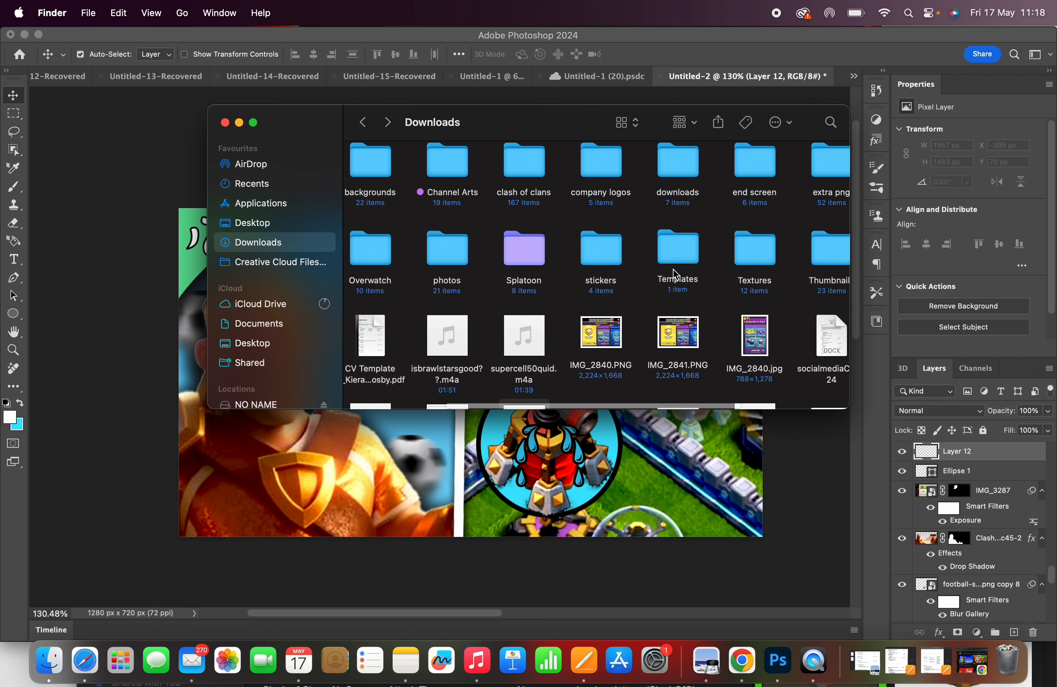
{"action": "scroll", "coordinate": [711, 243], "scroll_direction": "right", "scroll_amount": 4}
{"action": "double_click", "coordinate": [677, 171]}
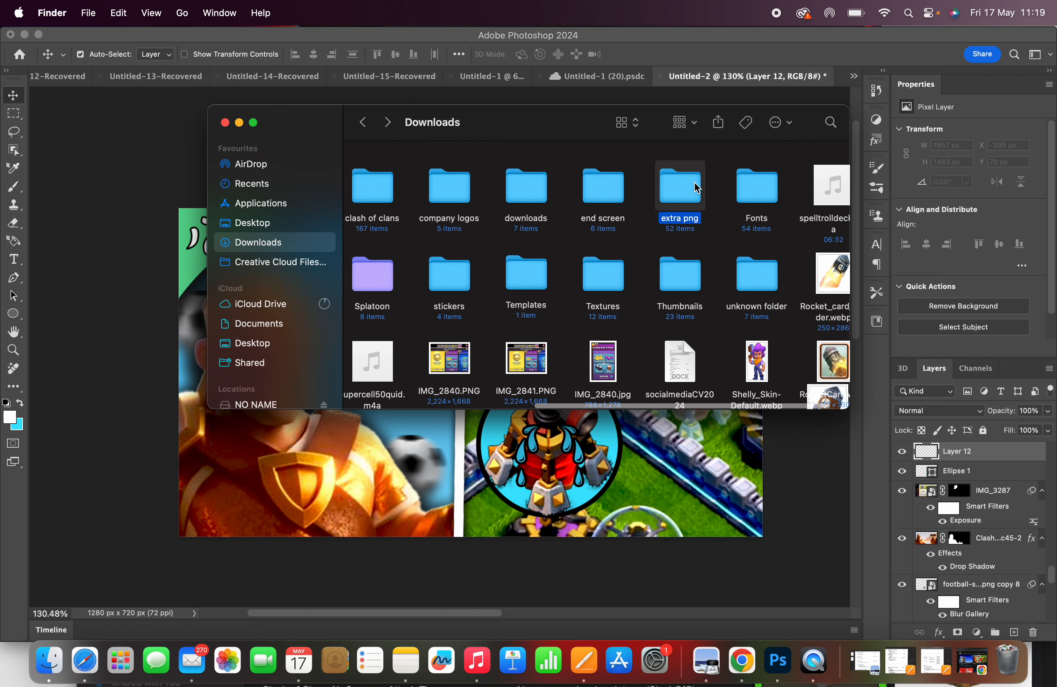
Step: Place Arrow_png_image.png into the thumbnail and scale it to 16.49% beside the Air Sweeper circle, in the artwork's lower-right corner
{"action": "scroll", "coordinate": [645, 313], "scroll_direction": "left", "scroll_amount": 3}
{"action": "scroll", "coordinate": [646, 310], "scroll_direction": "up", "scroll_amount": 5}
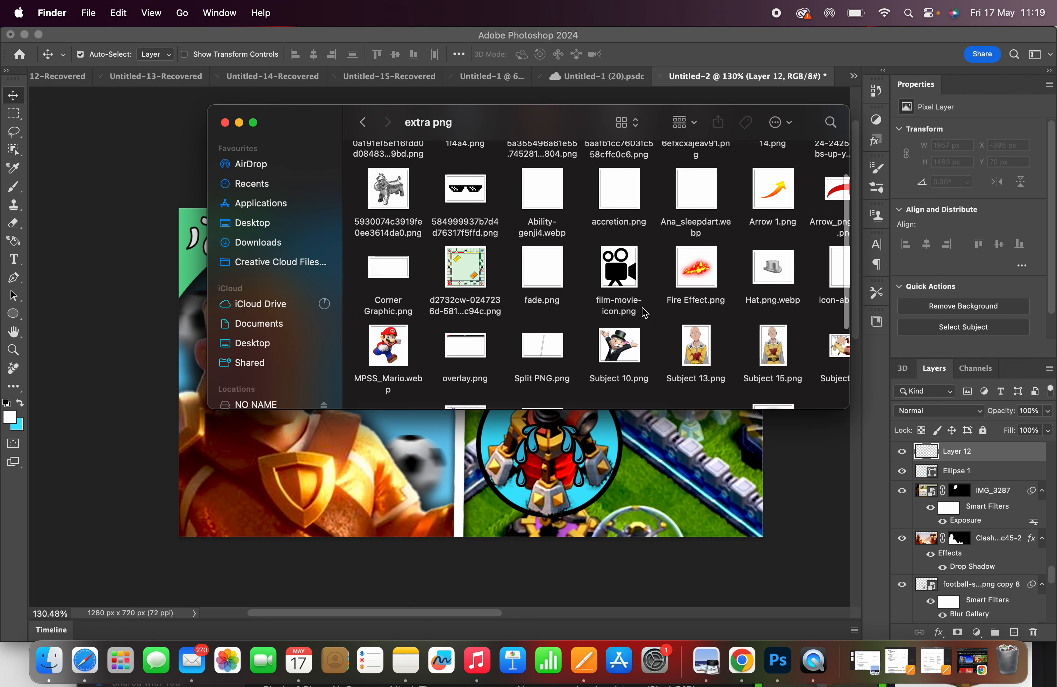
{"action": "scroll", "coordinate": [806, 214], "scroll_direction": "right", "scroll_amount": 3}
{"action": "scroll", "coordinate": [807, 220], "scroll_direction": "up", "scroll_amount": 1}
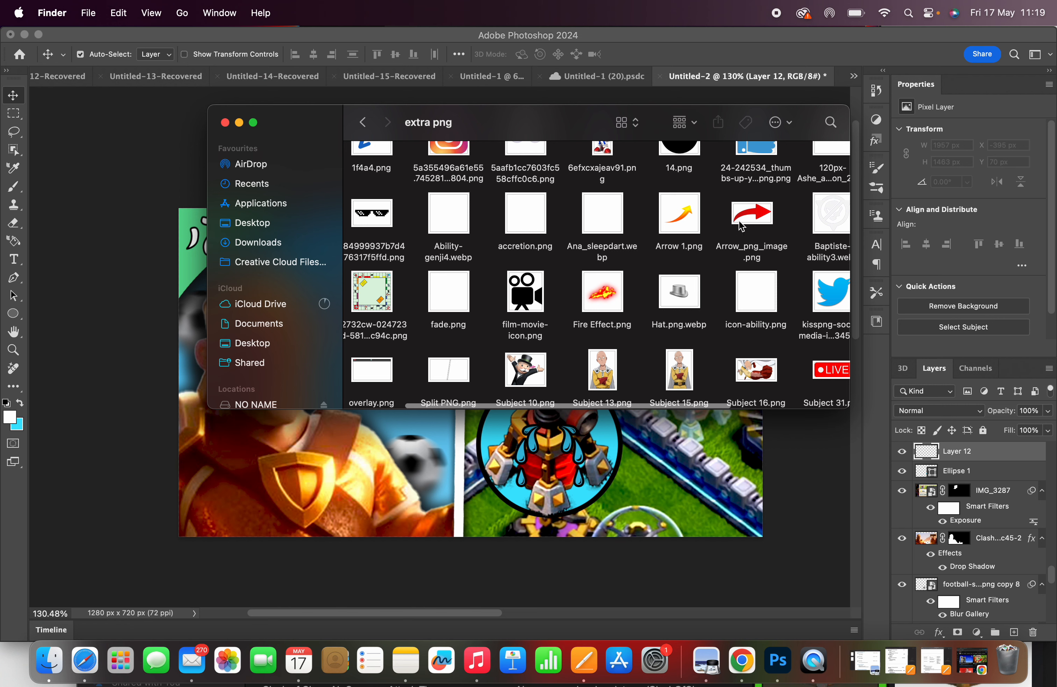
{"action": "left_click_drag", "start_coordinate": [741, 226], "coordinate": [588, 464]}
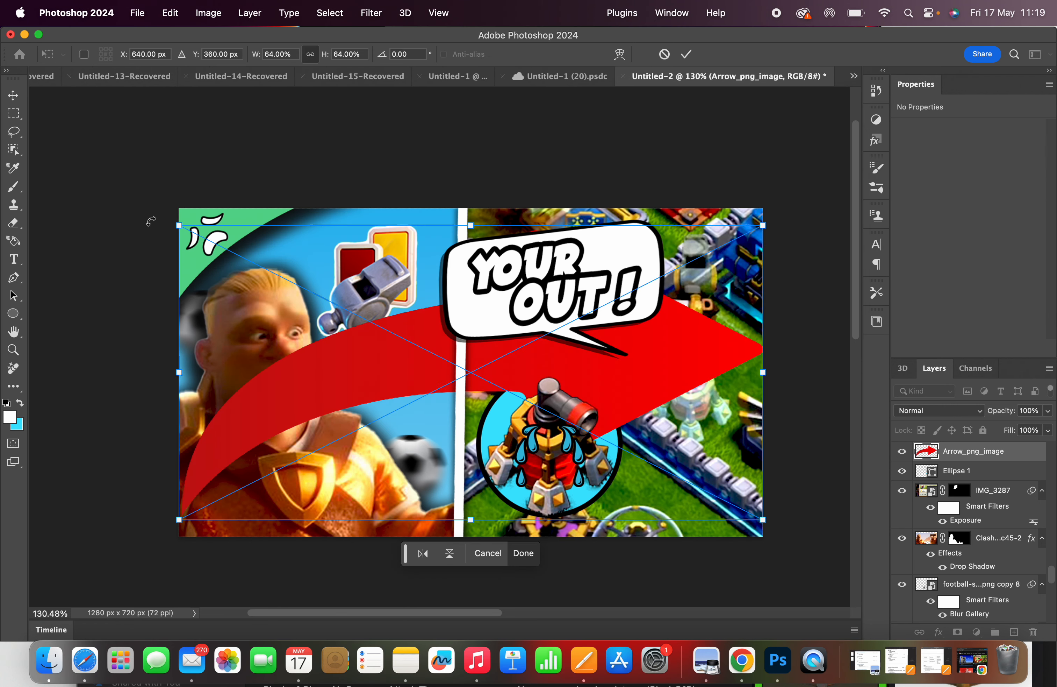
{"action": "left_click_drag", "start_coordinate": [179, 226], "coordinate": [614, 446]}
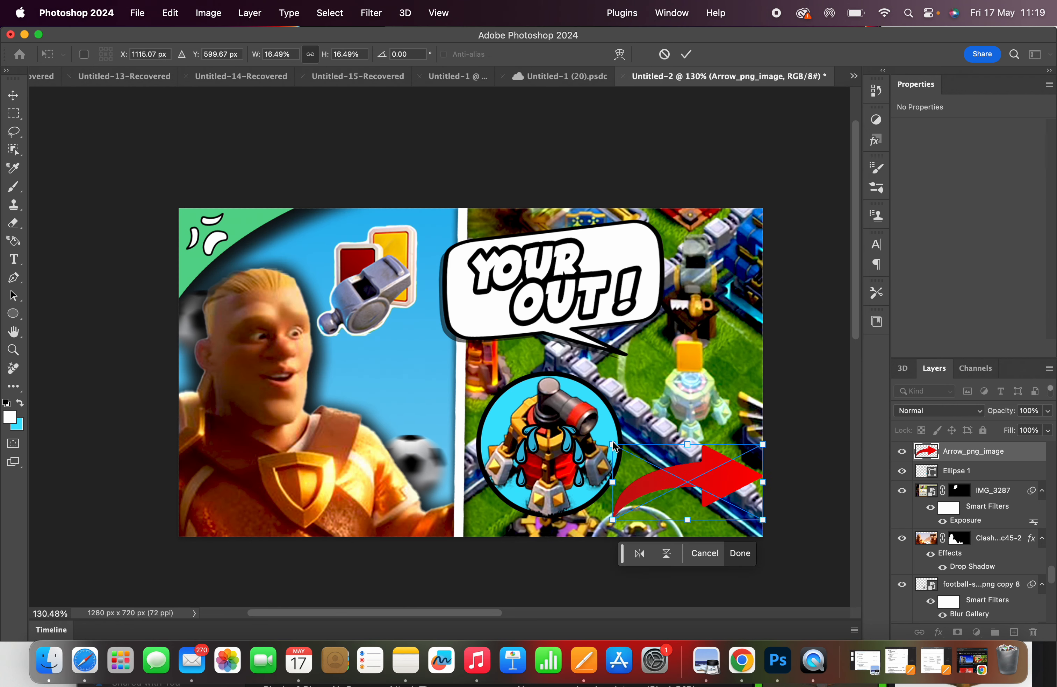
{"action": "right_click", "coordinate": [986, 464]}
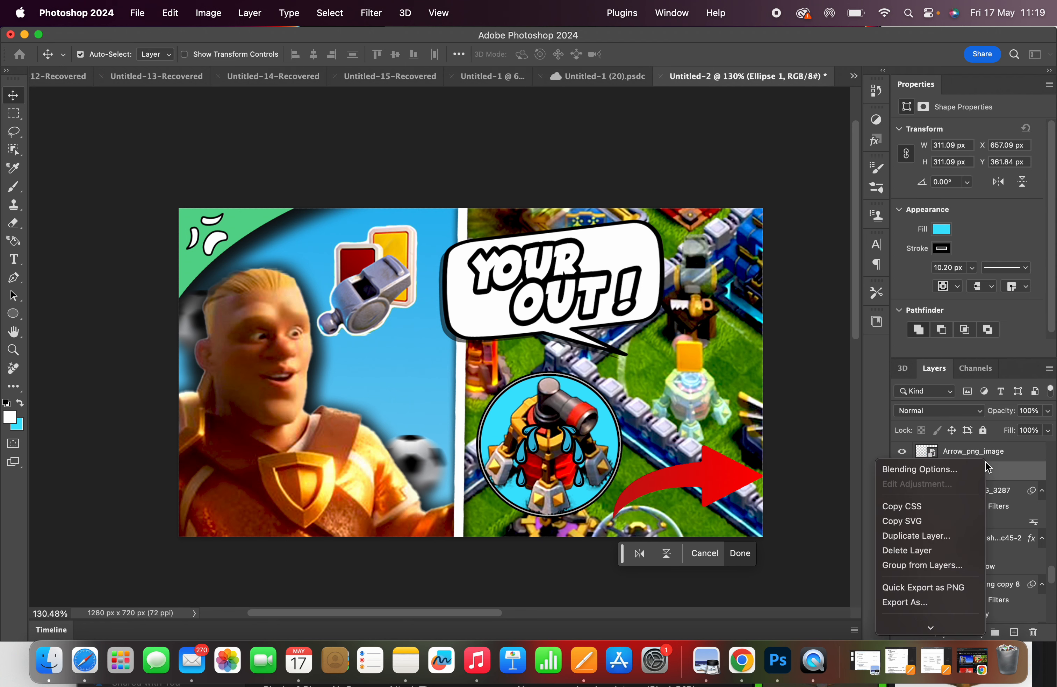
{"action": "left_click", "coordinate": [908, 469]}
{"action": "double_click", "coordinate": [908, 469]}
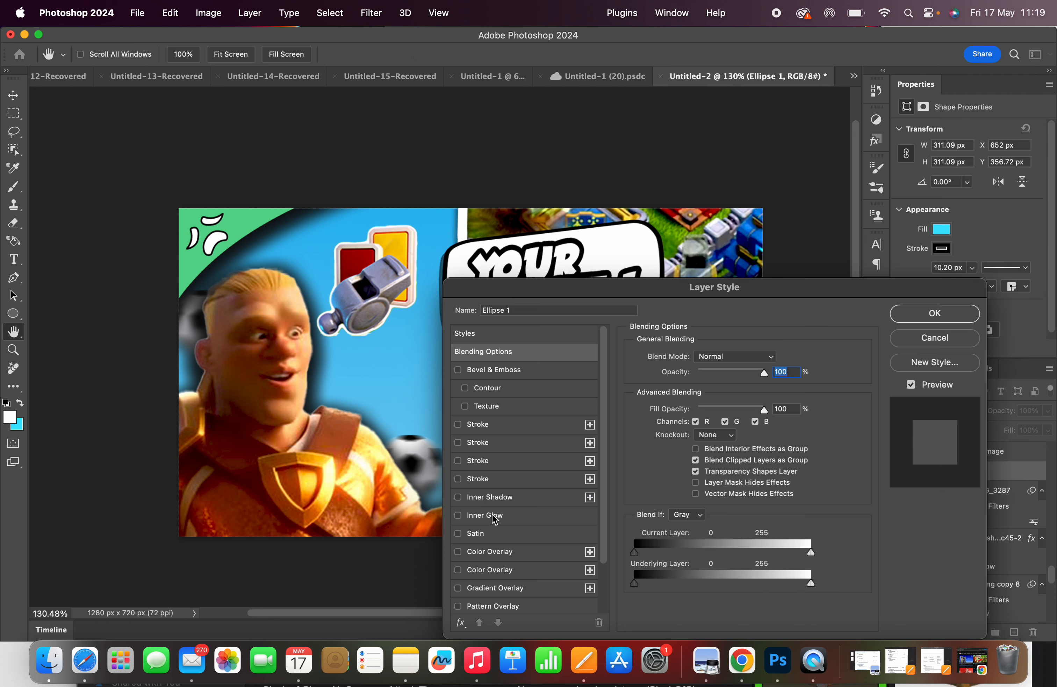
{"action": "left_click", "coordinate": [511, 608]}
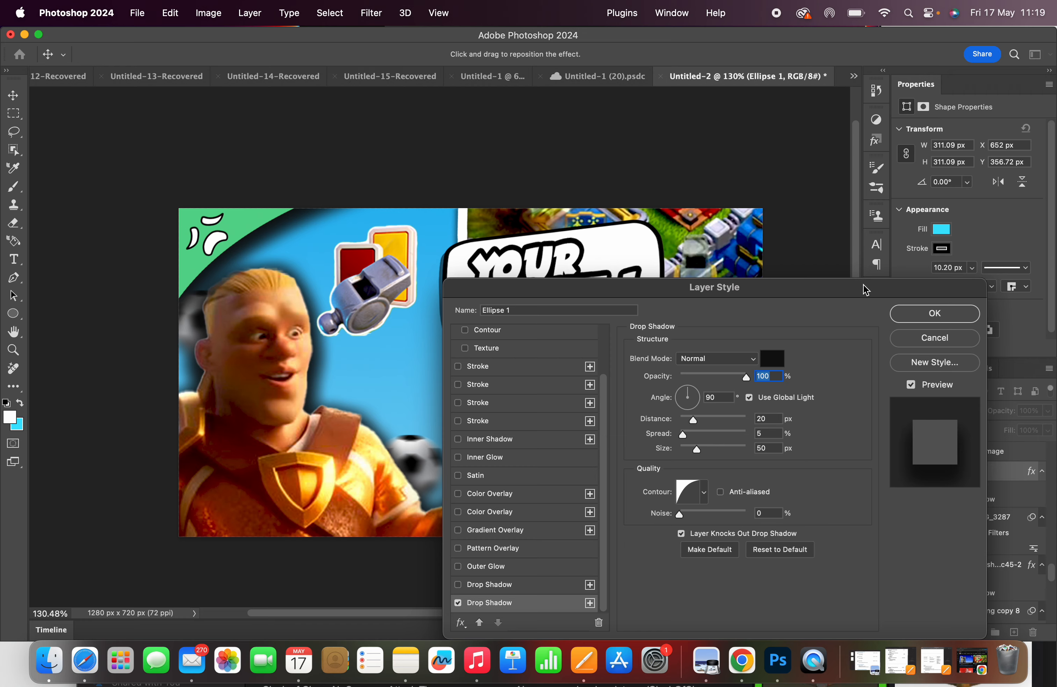
{"action": "left_click_drag", "start_coordinate": [866, 289], "coordinate": [803, 198]}
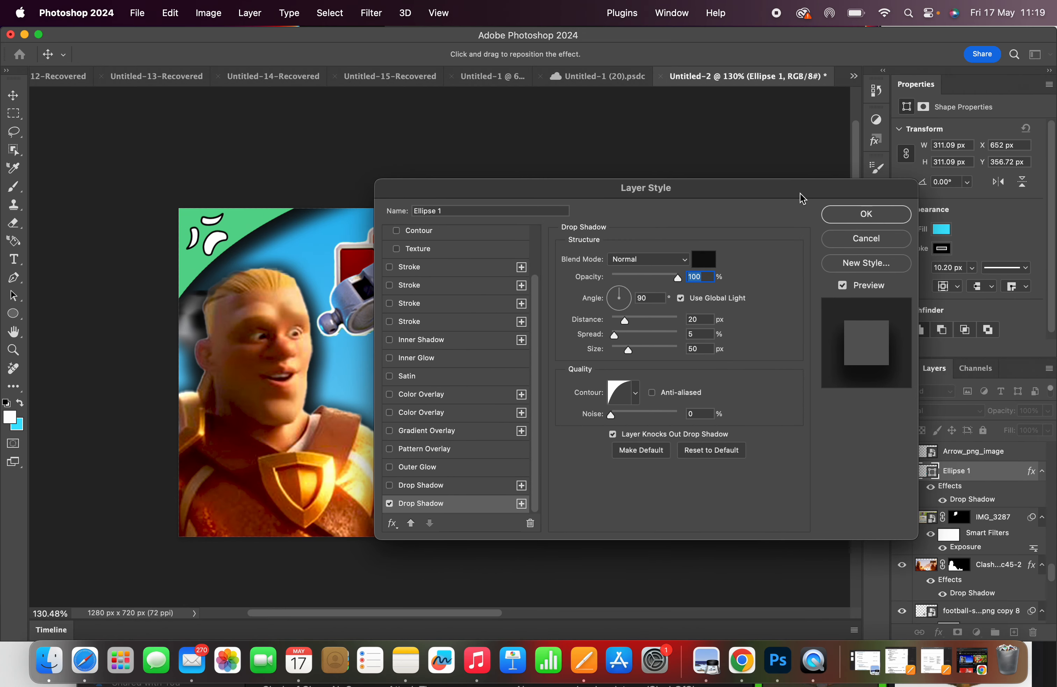
{"action": "left_click", "coordinate": [389, 503]}
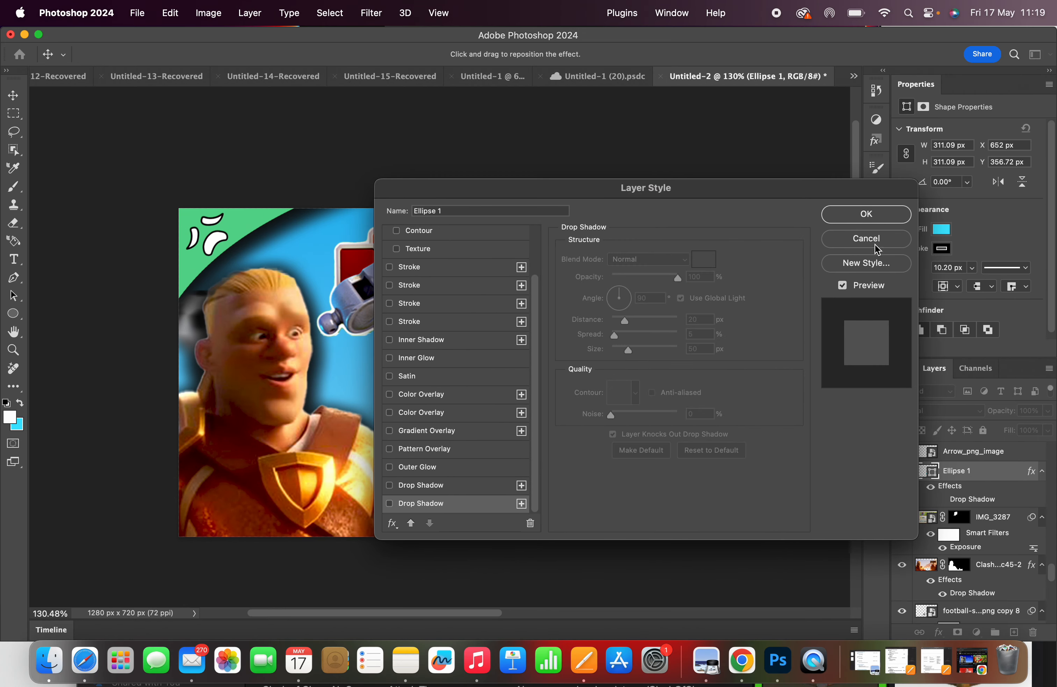
{"action": "left_click", "coordinate": [885, 214]}
Step: Give the red arrow layer a drop shadow and a 10 px black outside stroke
{"action": "left_click", "coordinate": [725, 484]}
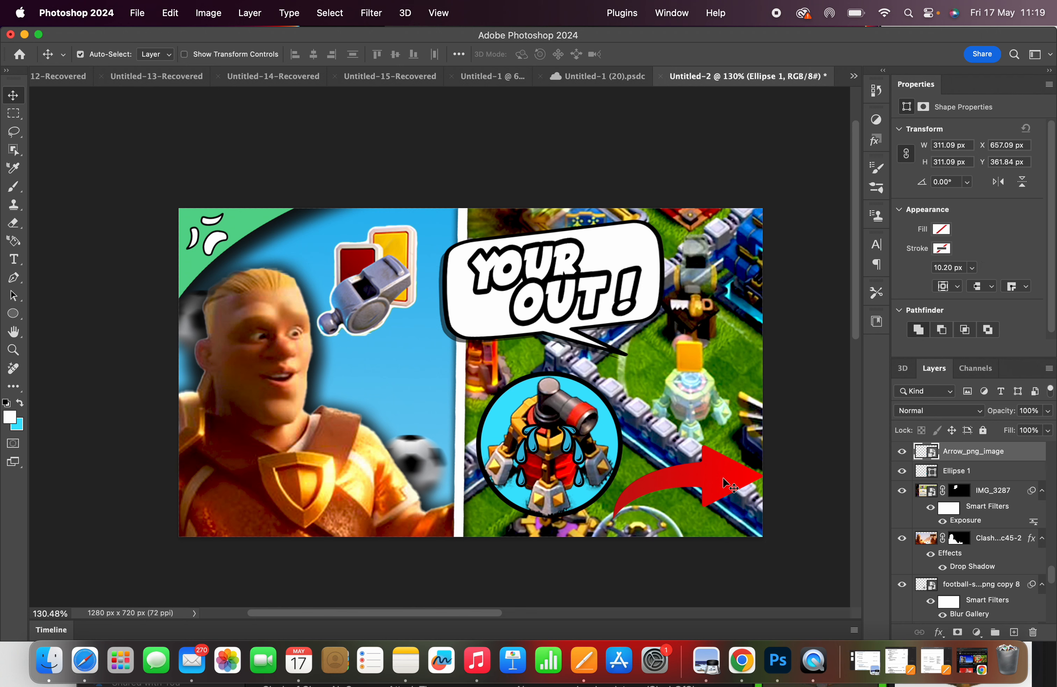
{"action": "right_click", "coordinate": [962, 458]}
{"action": "left_click", "coordinate": [947, 461]}
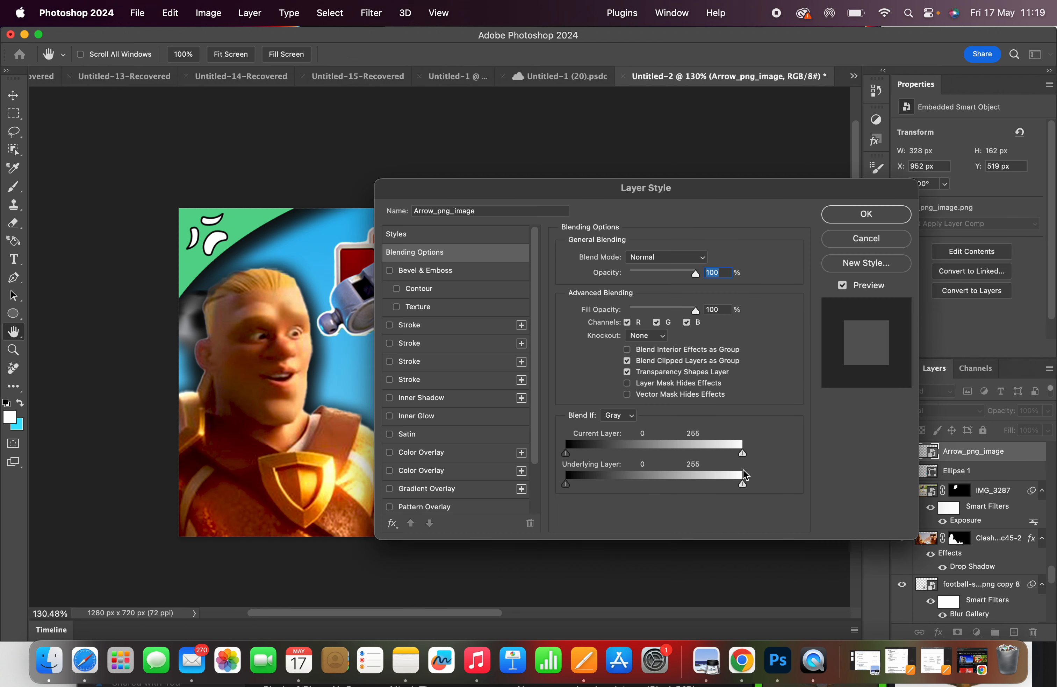
{"action": "scroll", "coordinate": [473, 492], "scroll_direction": "down", "scroll_amount": 3}
{"action": "left_click", "coordinate": [457, 503]}
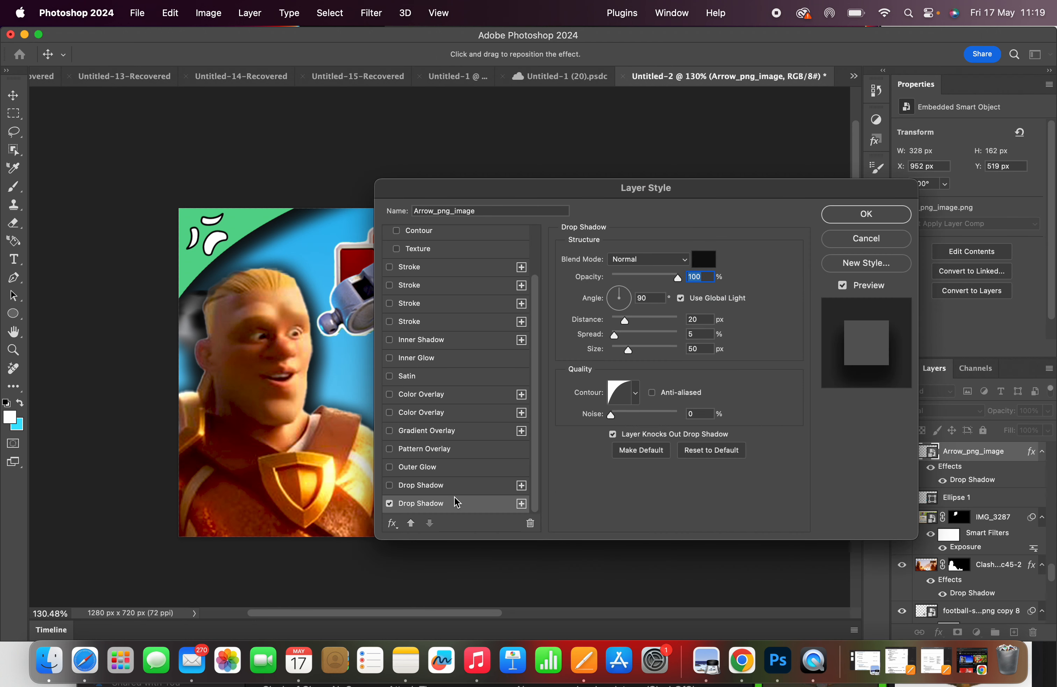
{"action": "left_click", "coordinate": [437, 303]}
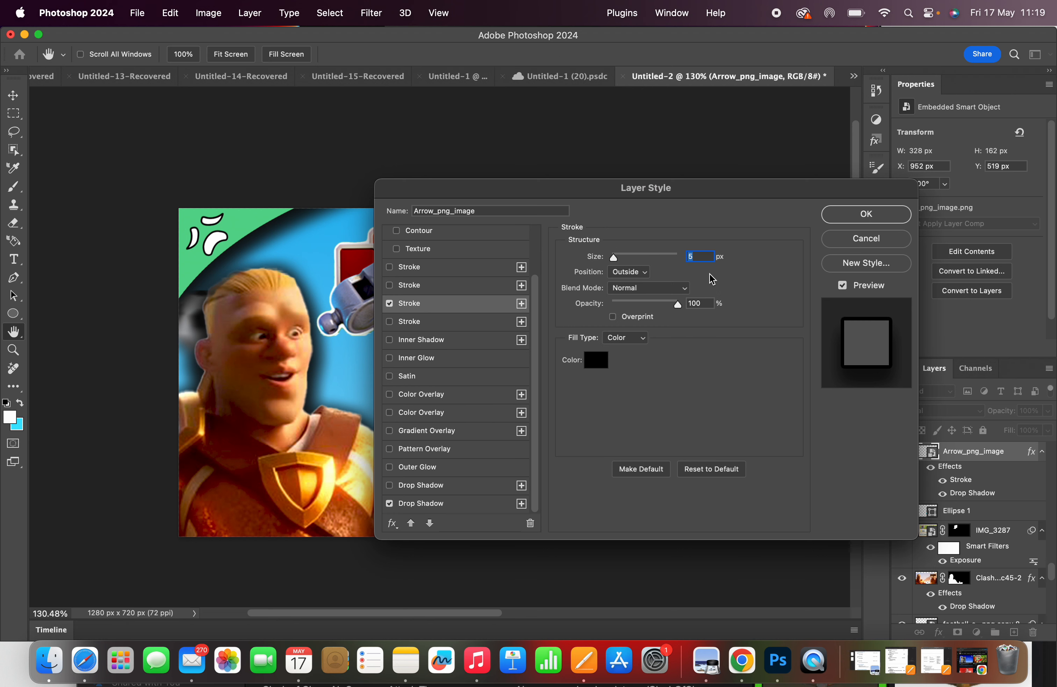
{"action": "type", "text": "10"}
{"action": "key", "text": "Return"}
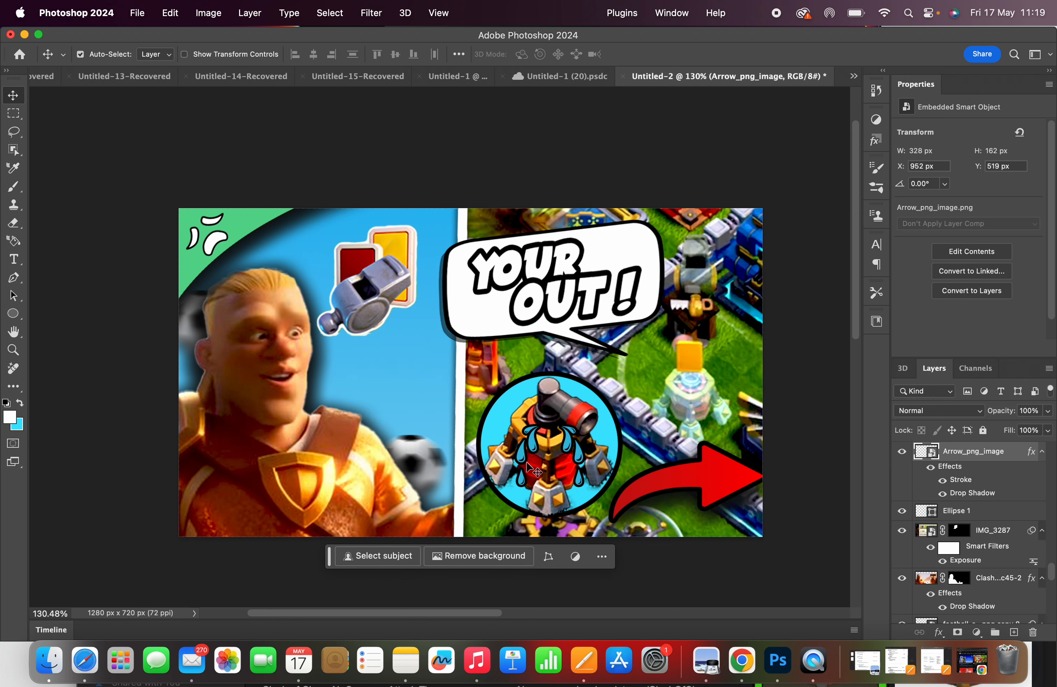
Step: Turn off the red arrow's black stroke and enable a white stroke in its place
{"action": "left_click", "coordinate": [168, 13]}
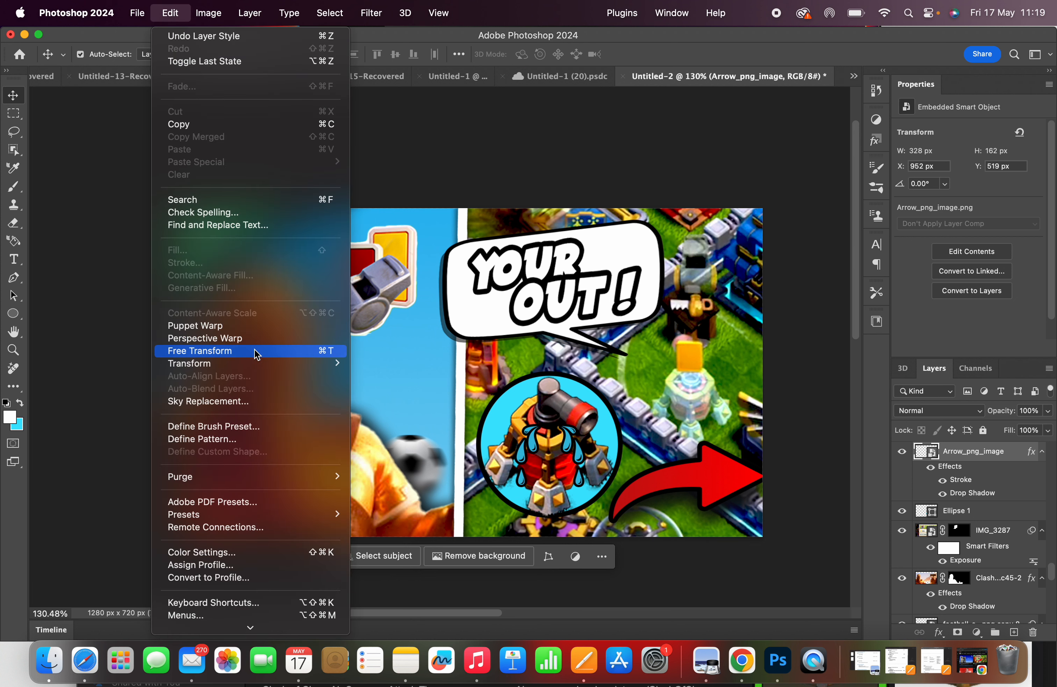
{"action": "left_click", "coordinate": [736, 488]}
{"action": "right_click", "coordinate": [1020, 452]}
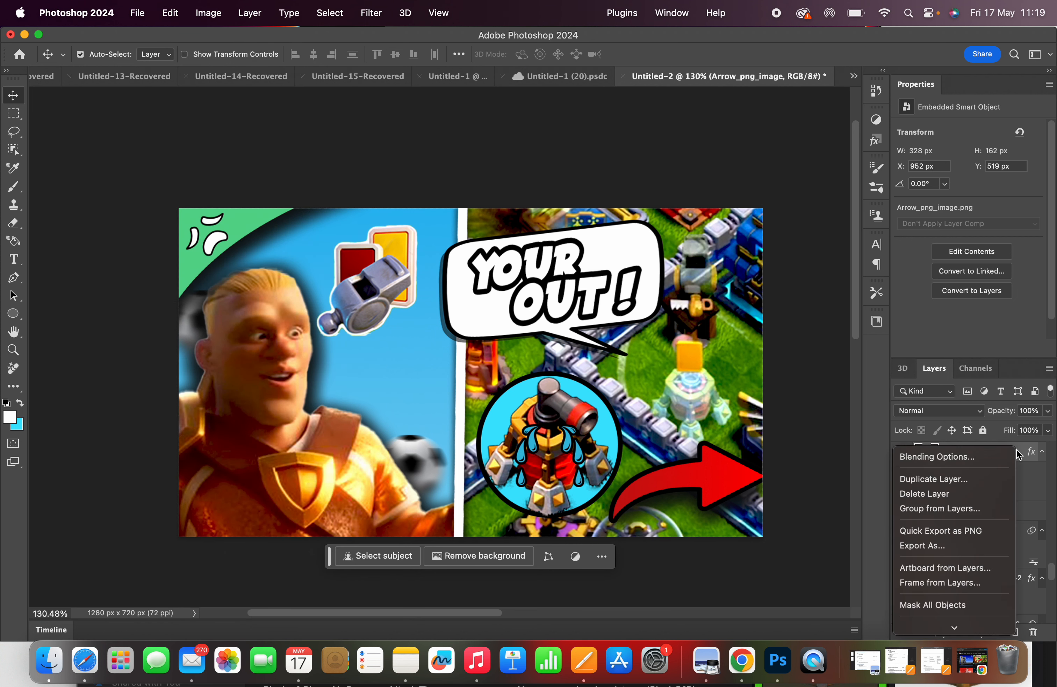
{"action": "left_click", "coordinate": [987, 456]}
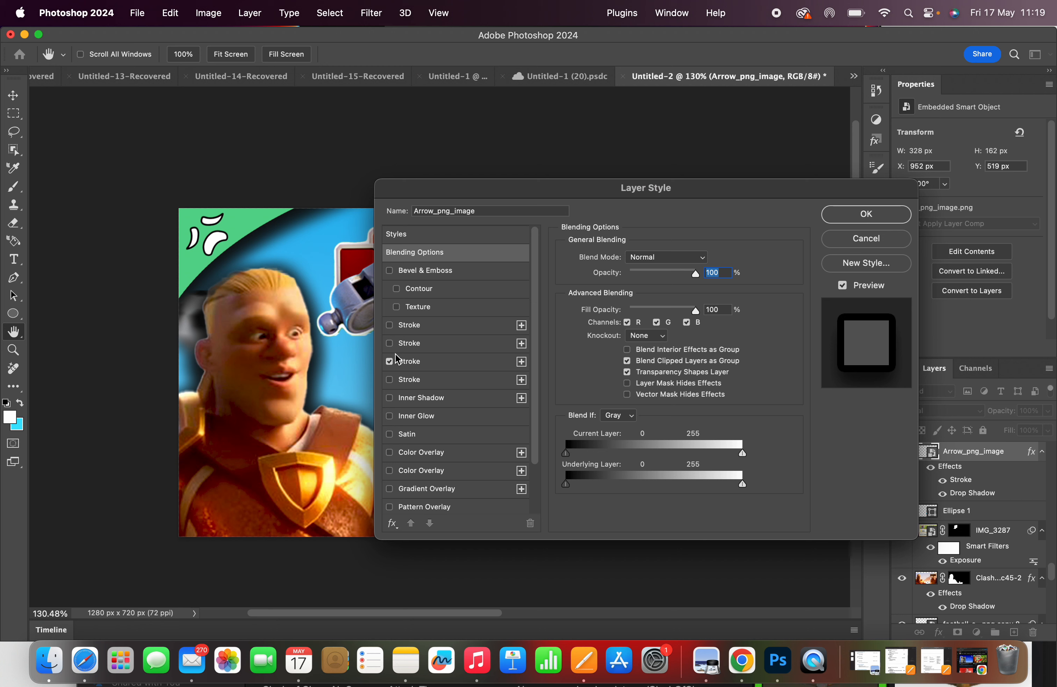
{"action": "left_click", "coordinate": [389, 362]}
{"action": "left_click", "coordinate": [390, 379]}
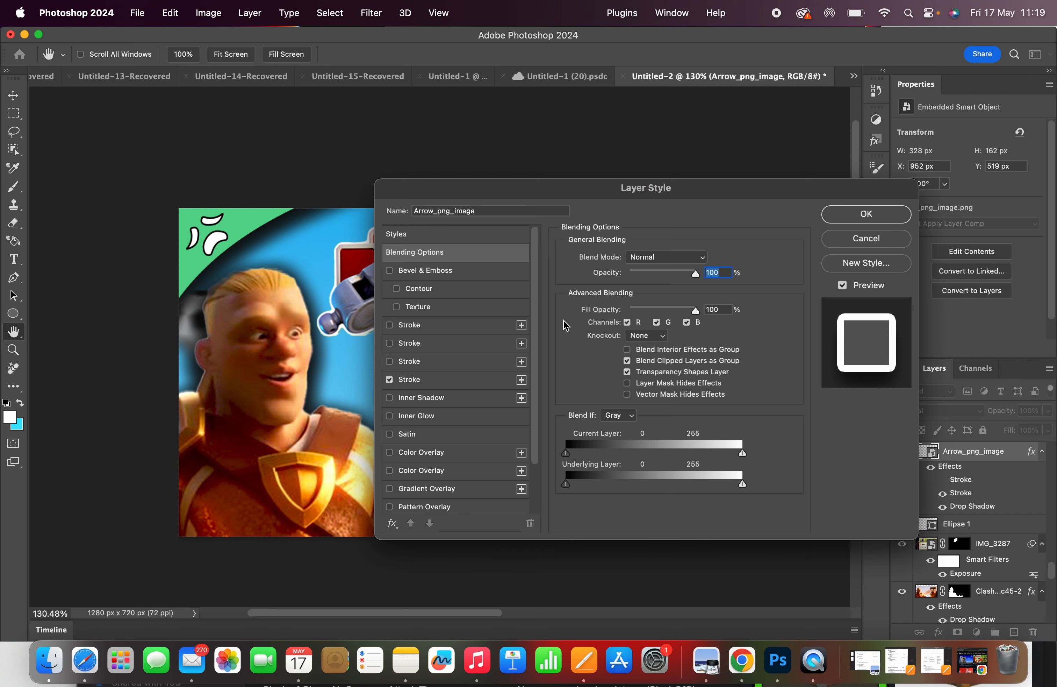
{"action": "left_click", "coordinate": [854, 216]}
Step: Convert the Arrow_png_image layer to a smart object and flip the red arrow vertically
{"action": "left_click", "coordinate": [170, 14]}
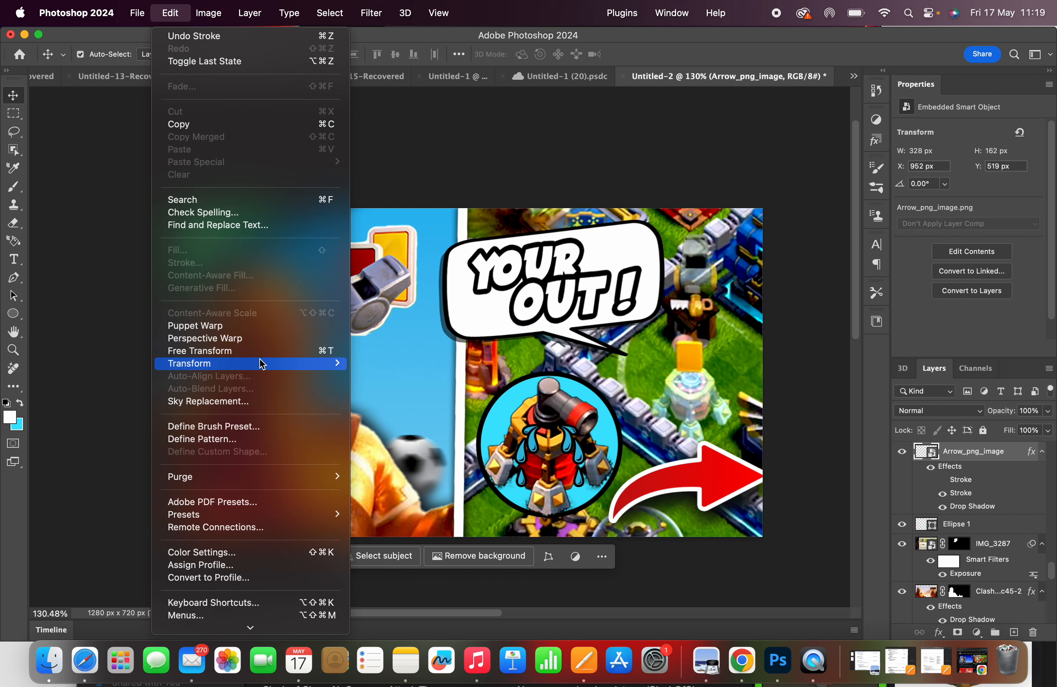
{"action": "left_click", "coordinate": [996, 456]}
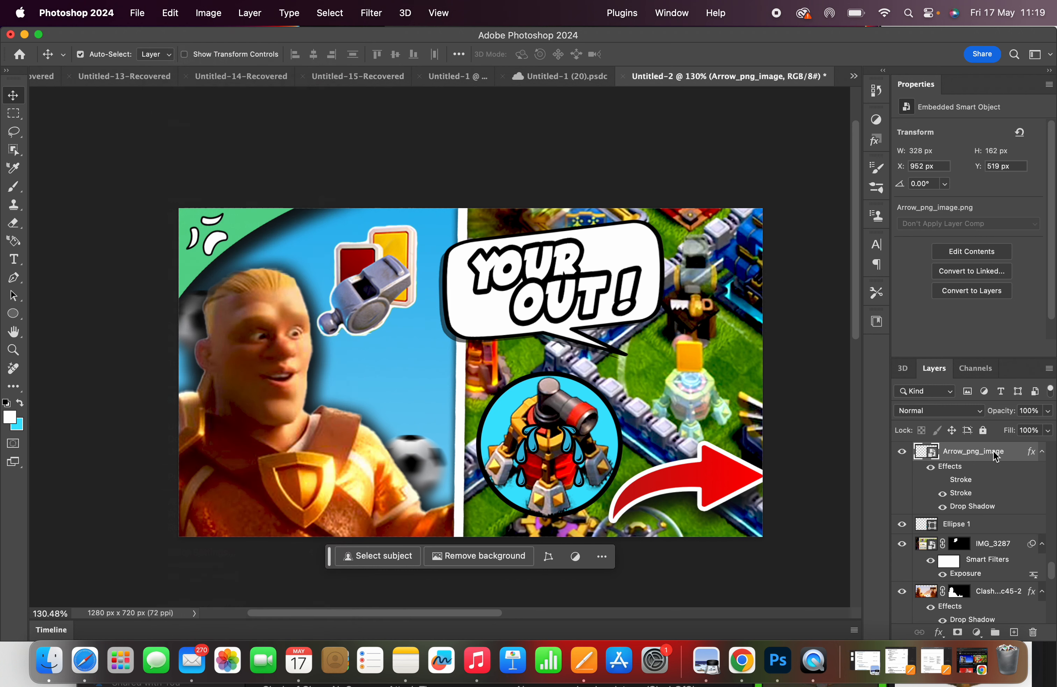
{"action": "right_click", "coordinate": [995, 455]}
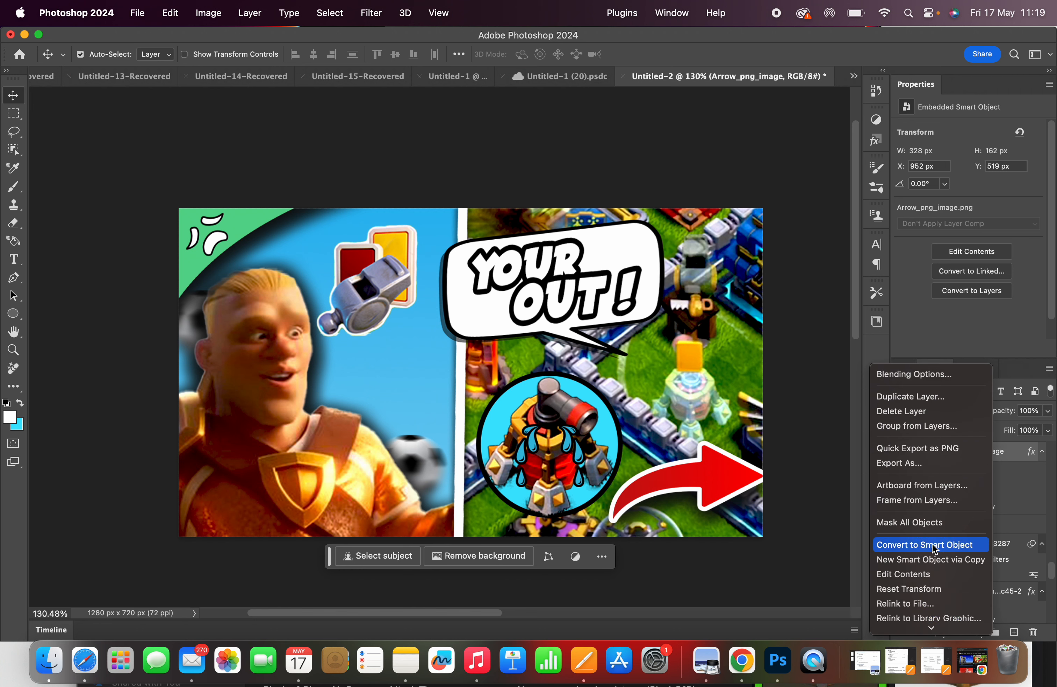
{"action": "left_click", "coordinate": [935, 547]}
{"action": "left_click", "coordinate": [174, 10]}
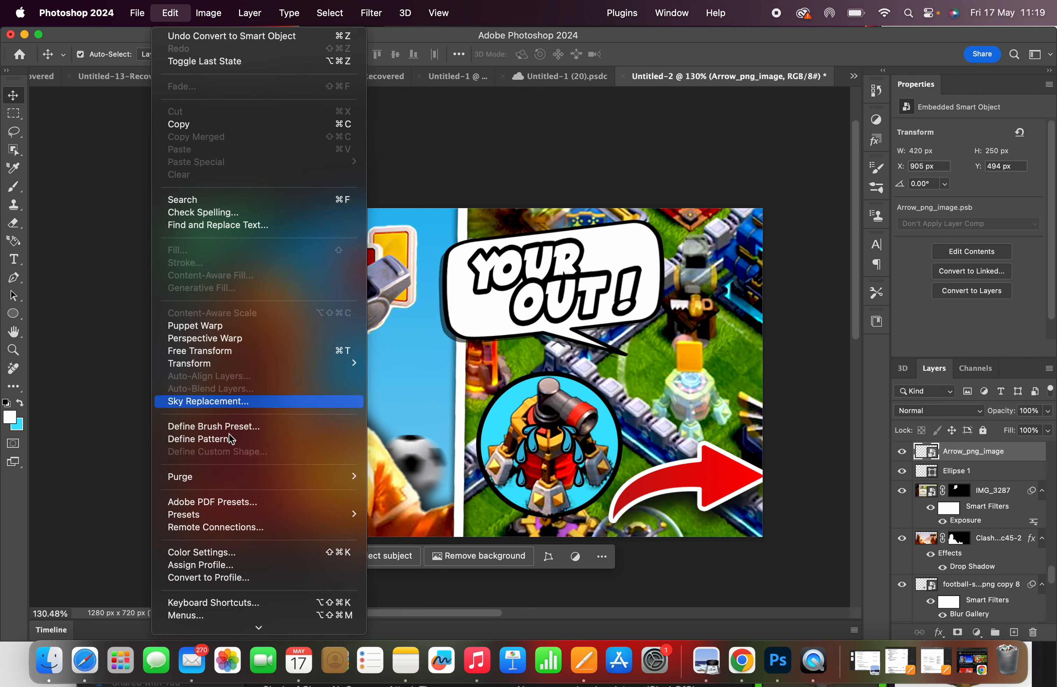
{"action": "mouse_move", "coordinate": [206, 363]}
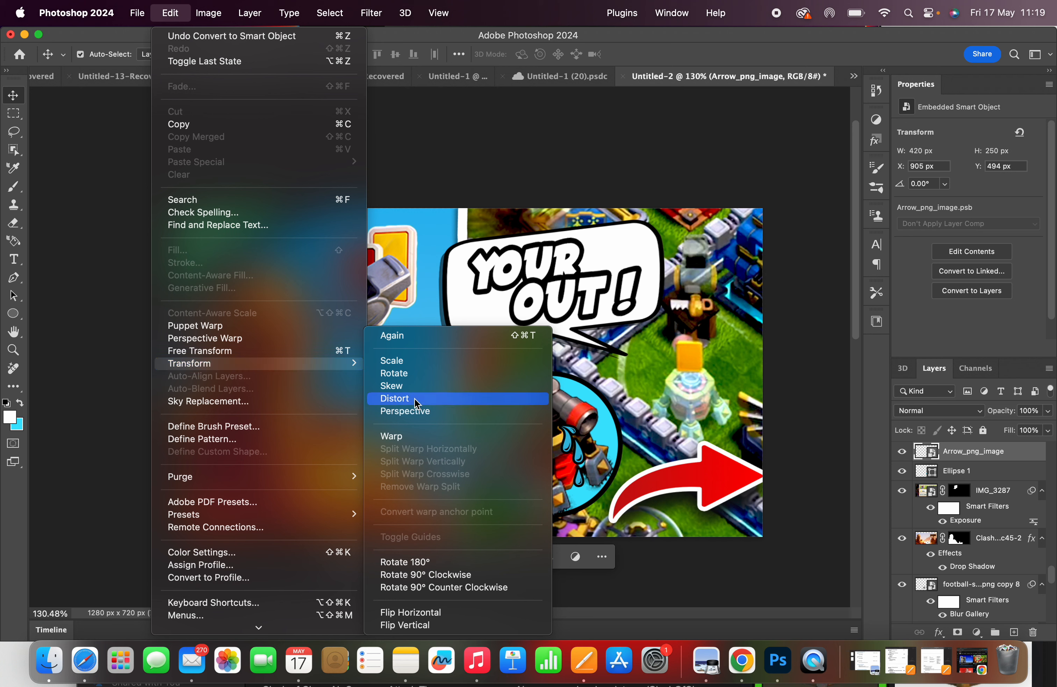
{"action": "left_click", "coordinate": [433, 624]}
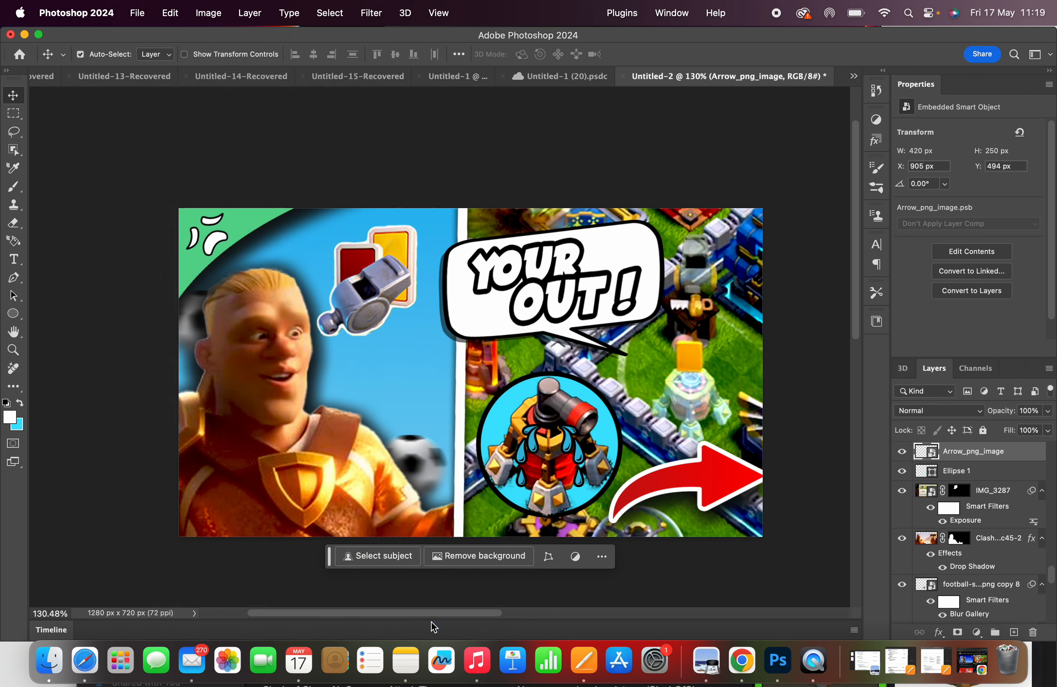
Step: Free-transform the red arrow, rotating it to about -41.57° and moving it up beside the Air Sweeper circle
{"action": "left_click", "coordinate": [176, 13]}
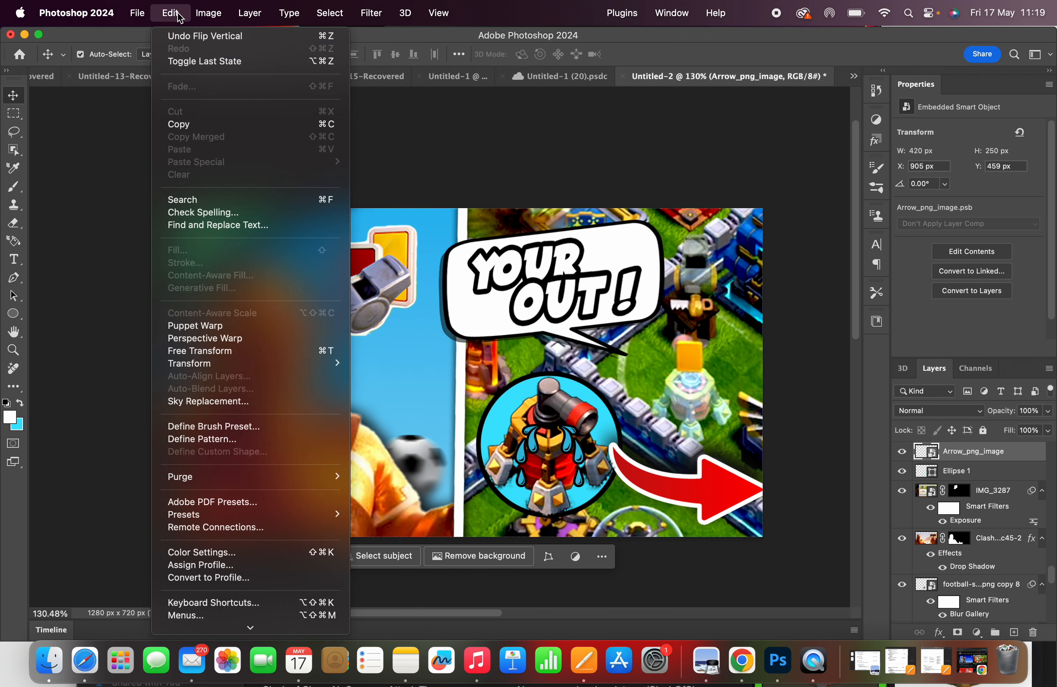
{"action": "left_click", "coordinate": [205, 352]}
{"action": "left_click_drag", "start_coordinate": [740, 384], "coordinate": [669, 381]}
{"action": "left_click_drag", "start_coordinate": [698, 445], "coordinate": [667, 409]}
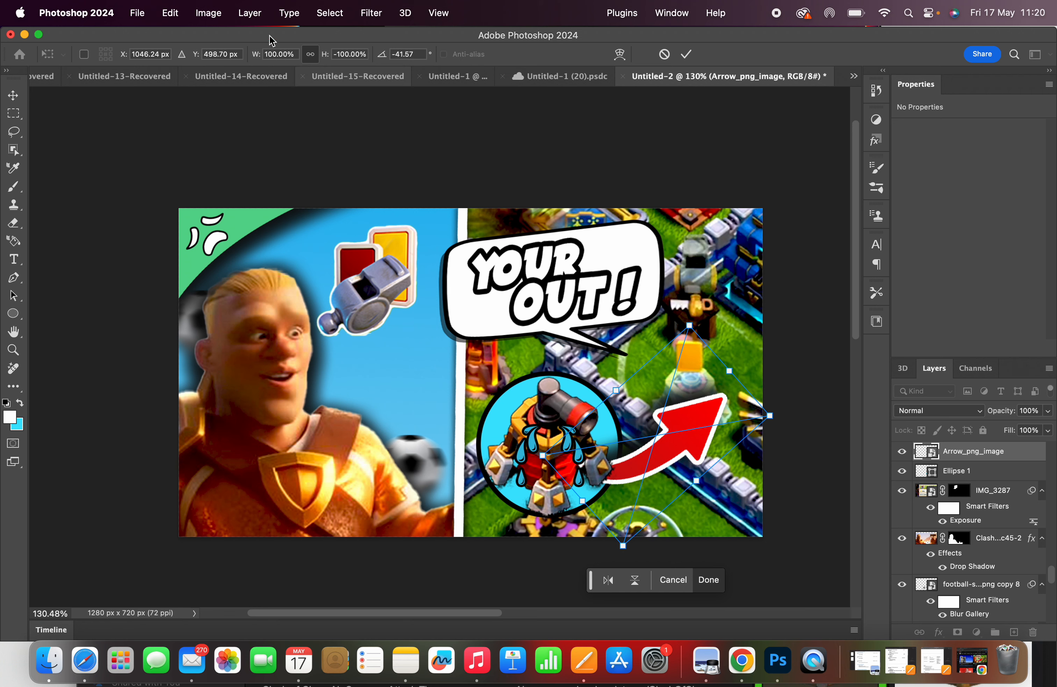
Step: Distort the red arrow to shorten its tail, rotate it to about -59.15° and apply the transform
{"action": "left_click", "coordinate": [171, 14]}
{"action": "mouse_move", "coordinate": [233, 363]}
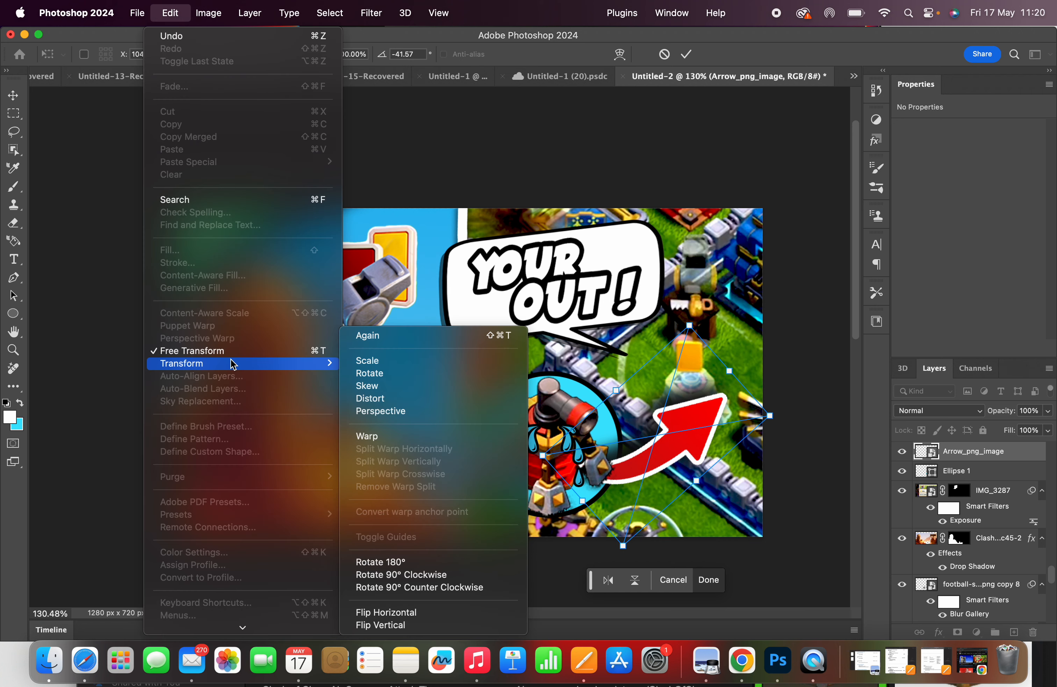
{"action": "left_click", "coordinate": [370, 399]}
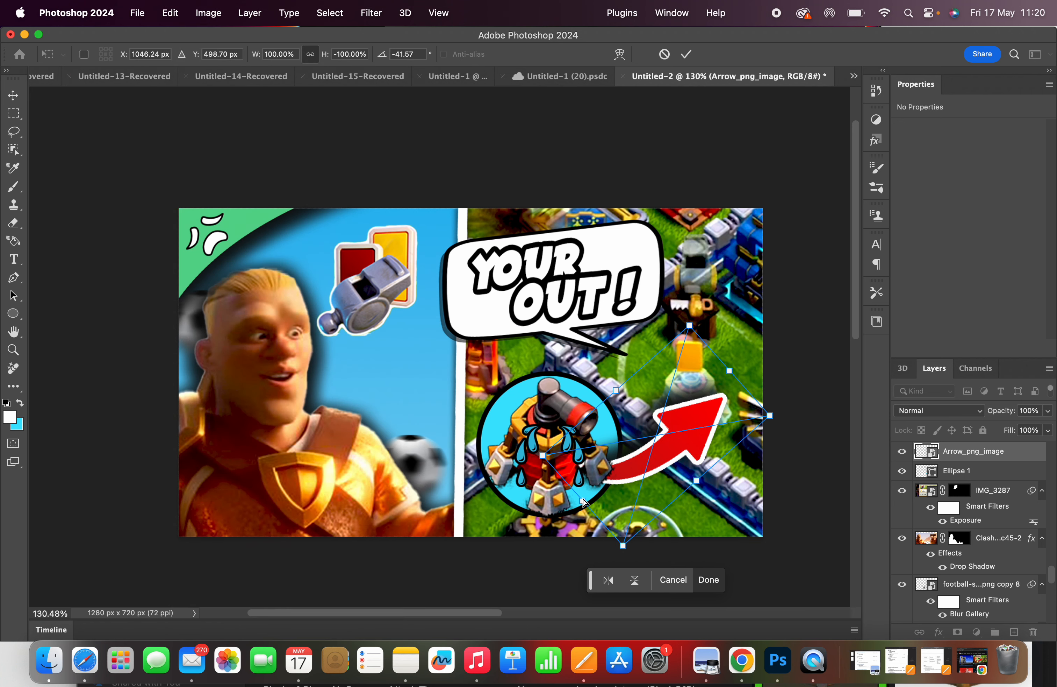
{"action": "left_click_drag", "start_coordinate": [583, 500], "coordinate": [612, 506]}
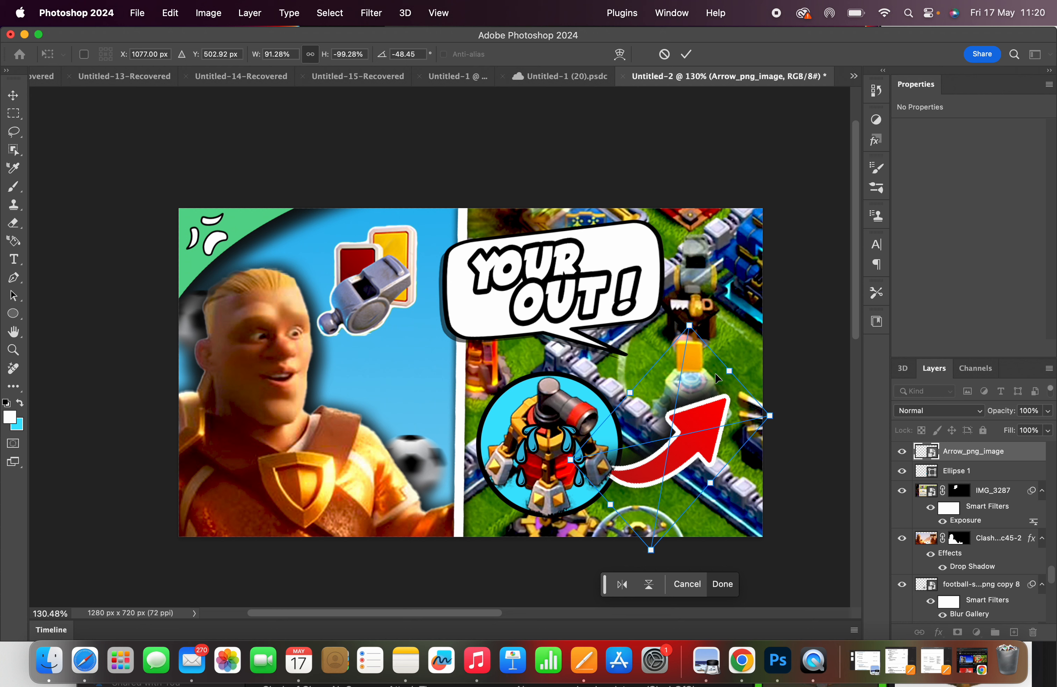
{"action": "left_click_drag", "start_coordinate": [631, 403], "coordinate": [630, 410]}
{"action": "left_click_drag", "start_coordinate": [725, 378], "coordinate": [689, 377]}
{"action": "key", "text": "Return"}
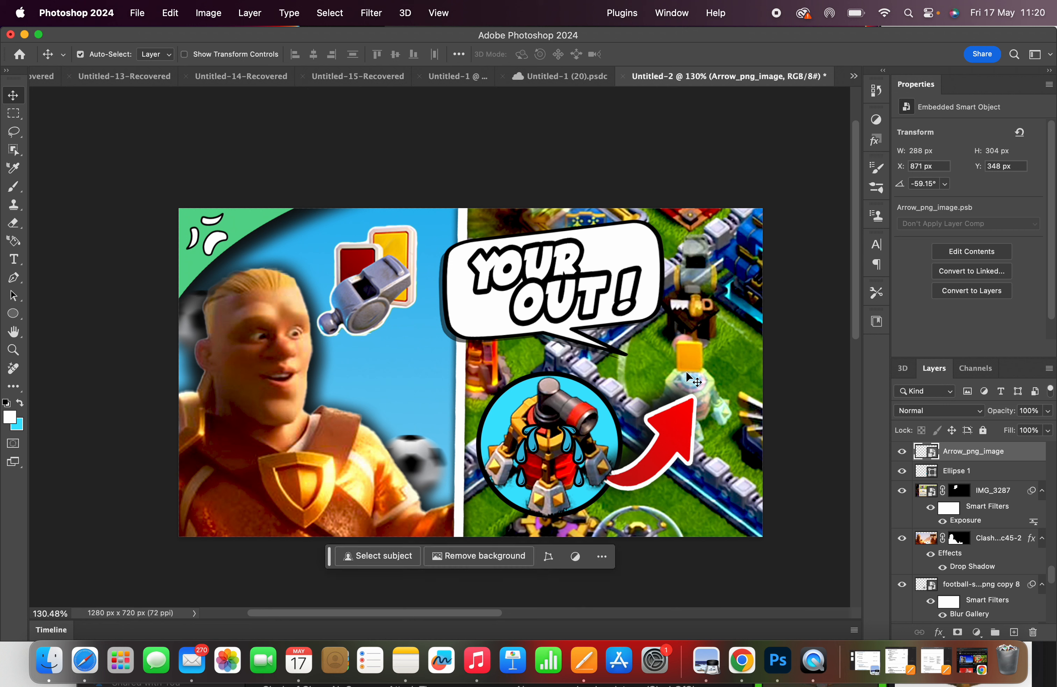
Step: Place the arrow layer below Ellipse 1 and move the arrow to about X 859 px, Y 325 px
{"action": "left_click_drag", "start_coordinate": [964, 456], "coordinate": [964, 480]}
{"action": "left_click_drag", "start_coordinate": [665, 433], "coordinate": [659, 409]}
{"action": "left_click_drag", "start_coordinate": [686, 352], "coordinate": [665, 387]}
Step: Rotate the red arrow to about -51.26° with Free Transform so it points toward the yellow-carded defense
{"action": "left_click", "coordinate": [172, 13]}
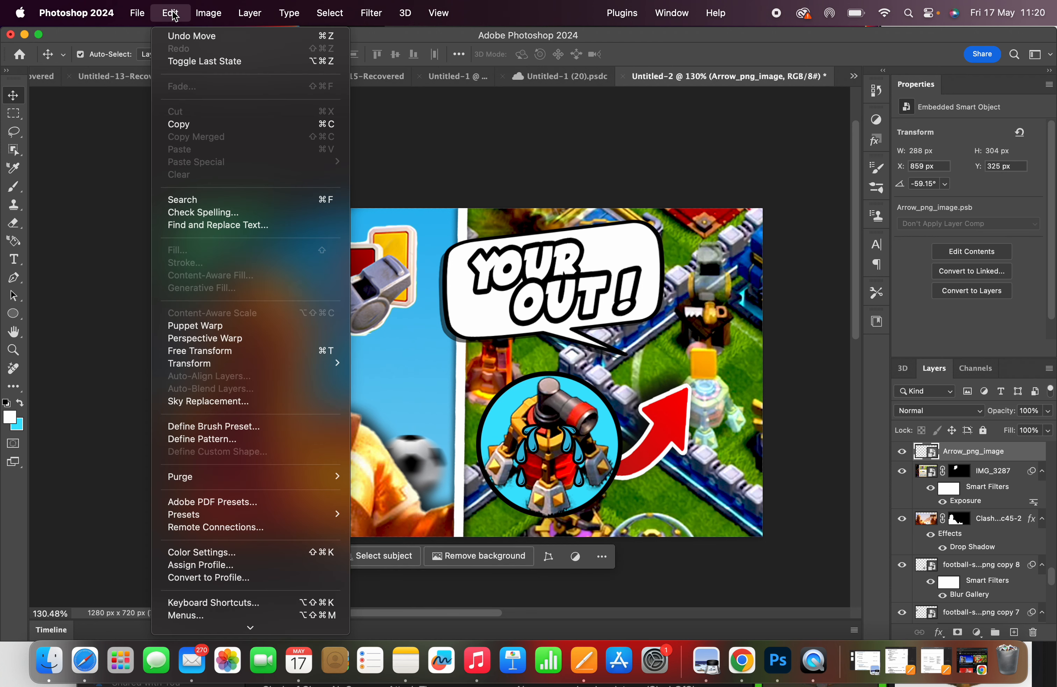
{"action": "left_click", "coordinate": [225, 350]}
{"action": "left_click_drag", "start_coordinate": [699, 376], "coordinate": [717, 379]}
{"action": "key", "text": "Return"}
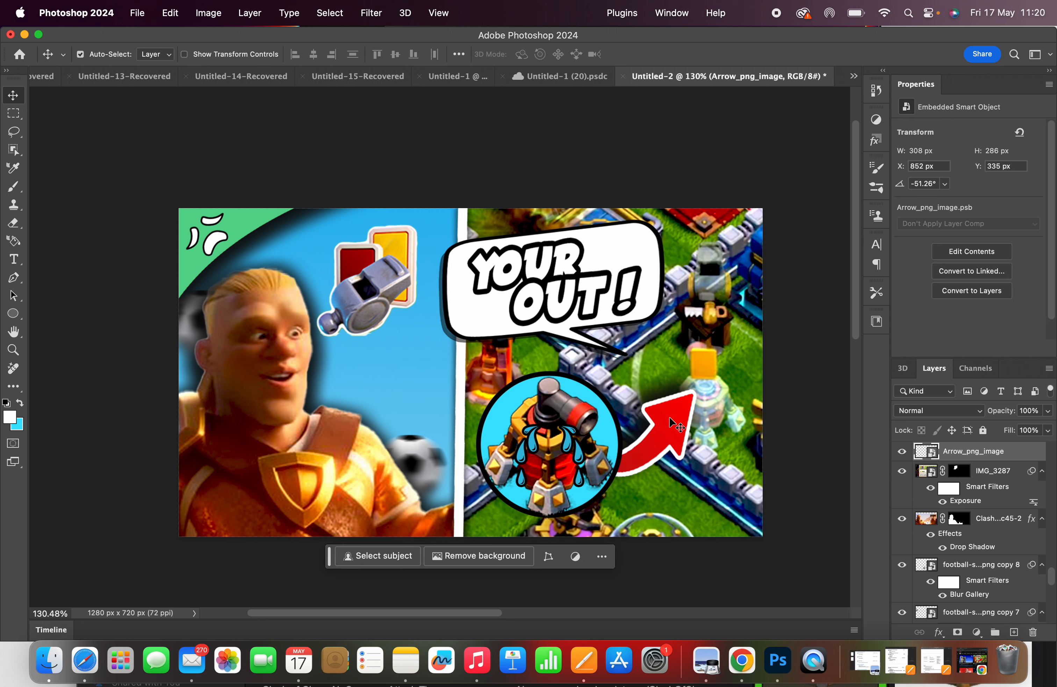
Step: Add a drop shadow to the Ellipse 1 circle behind the Air Sweeper and deselect the layer
{"action": "left_click", "coordinate": [611, 421]}
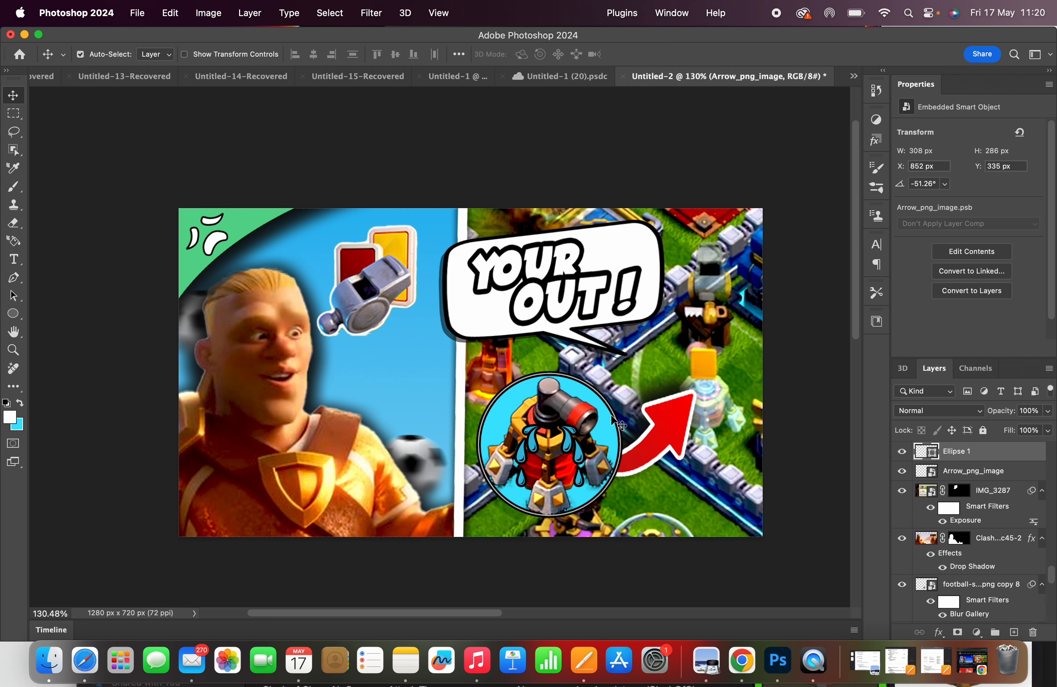
{"action": "right_click", "coordinate": [985, 449]}
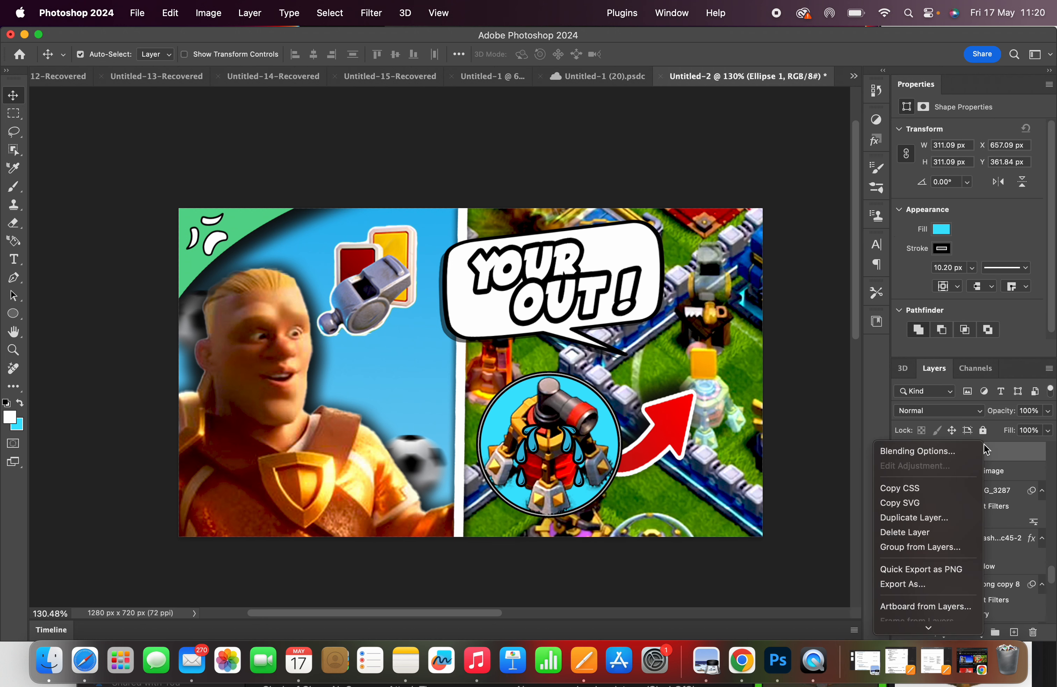
{"action": "left_click", "coordinate": [947, 456]}
{"action": "scroll", "coordinate": [389, 487], "scroll_direction": "down", "scroll_amount": 3}
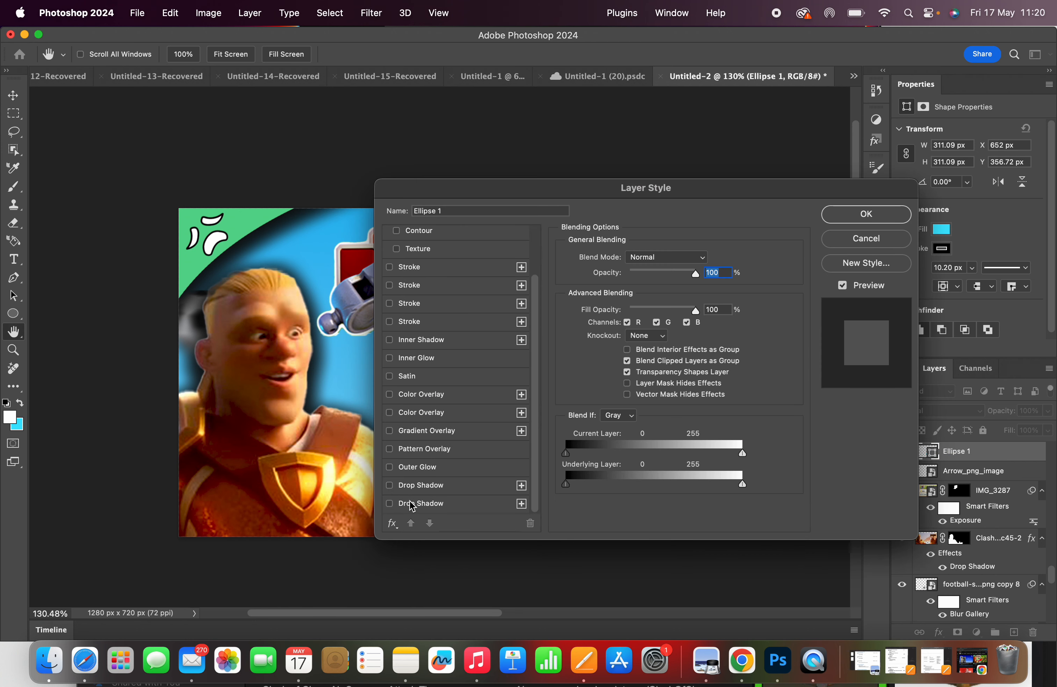
{"action": "left_click", "coordinate": [410, 505]}
{"action": "left_click", "coordinate": [907, 210]}
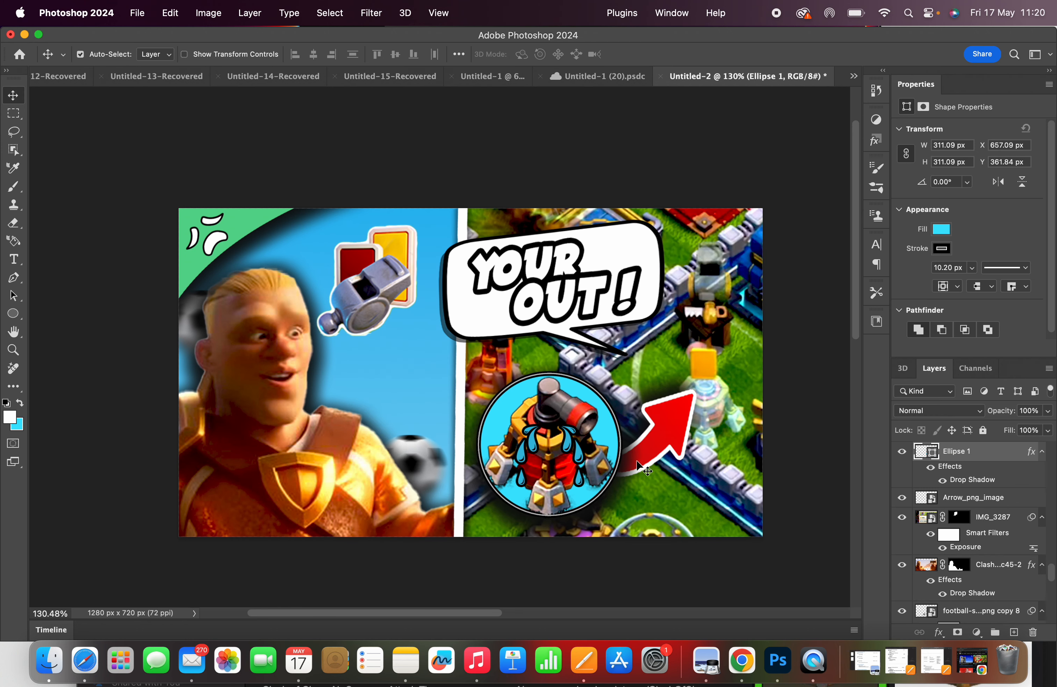
{"action": "left_click", "coordinate": [780, 513]}
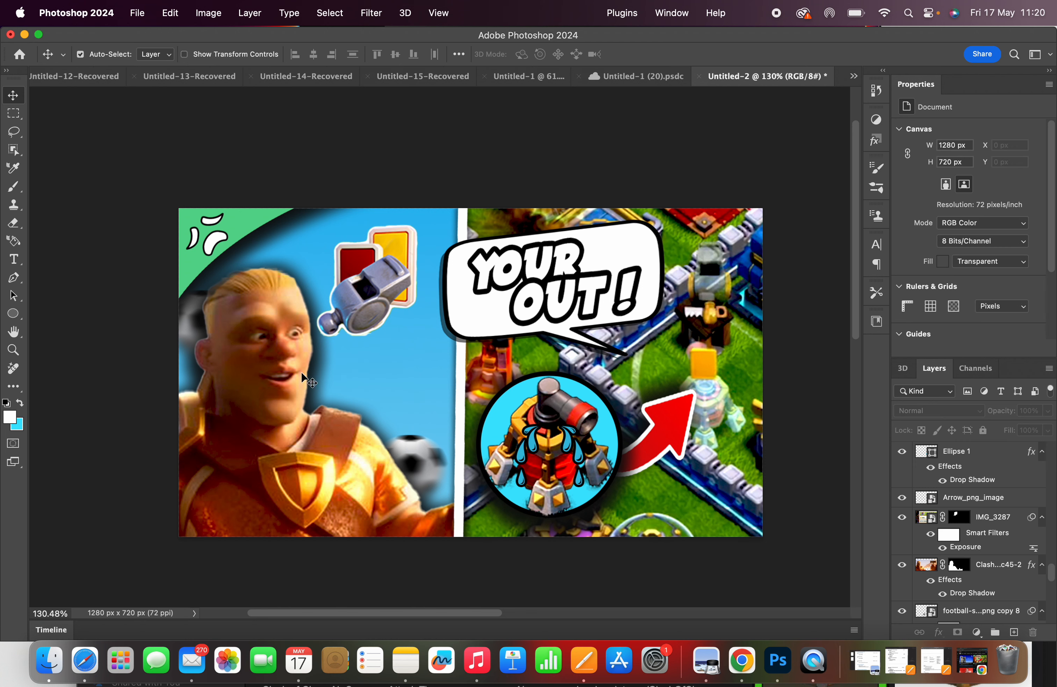
Step: Duplicate the hidden istockphoto light-streak copy layer, place the duplicate above Rectangle 3 copy and make it visible
{"action": "left_click", "coordinate": [403, 373]}
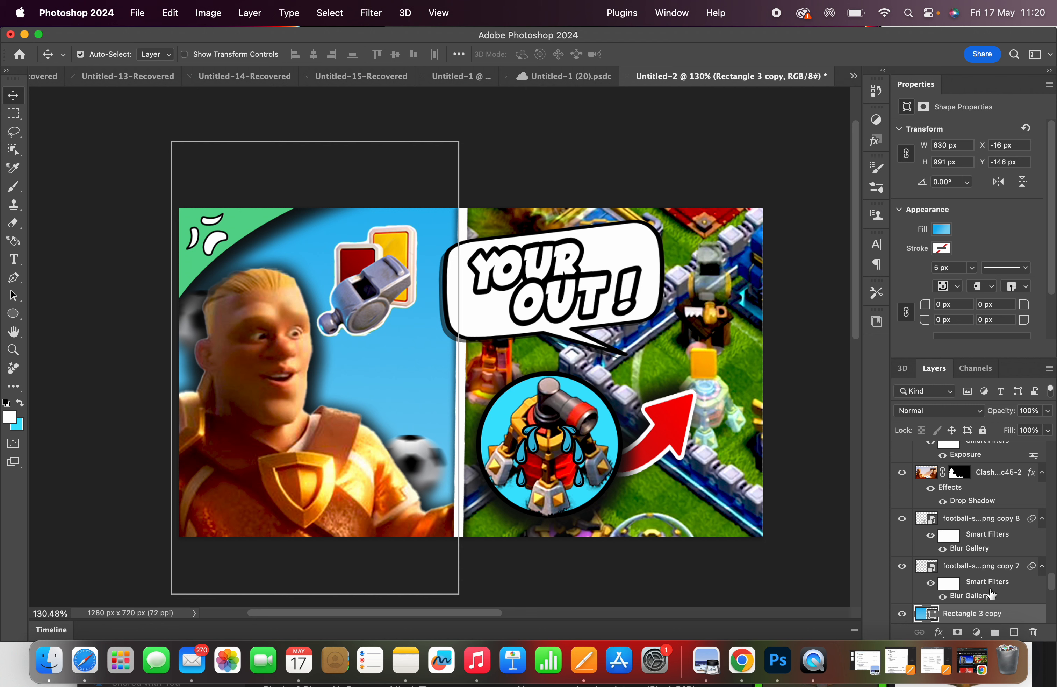
{"action": "scroll", "coordinate": [987, 596], "scroll_direction": "down", "scroll_amount": 5}
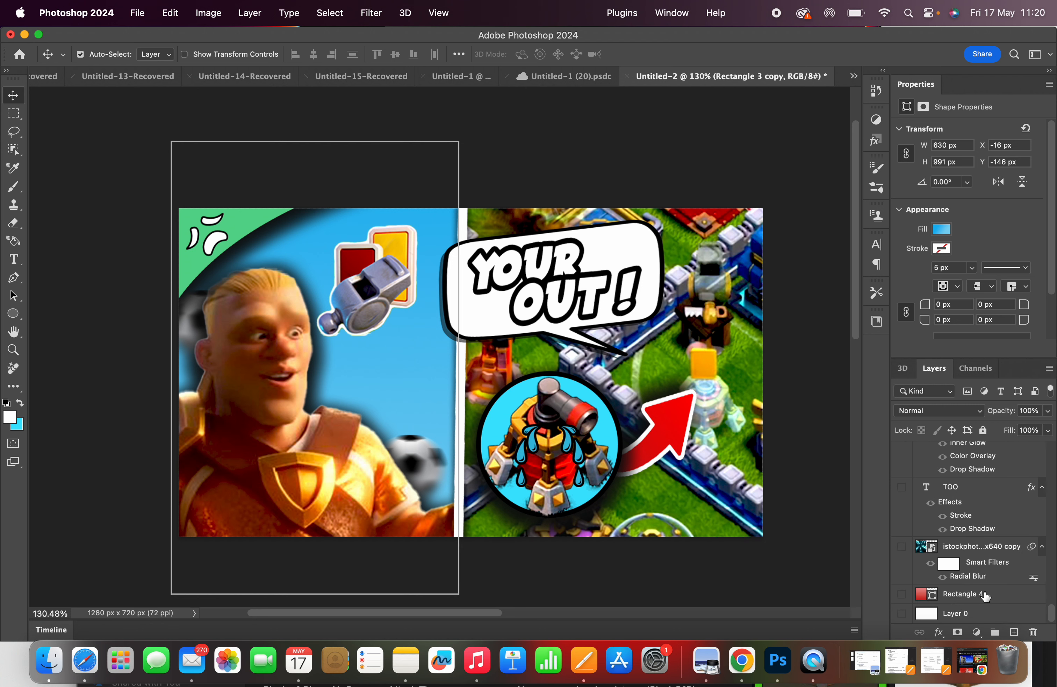
{"action": "left_click", "coordinate": [986, 546]}
{"action": "right_click", "coordinate": [986, 544]}
{"action": "left_click", "coordinate": [932, 573]}
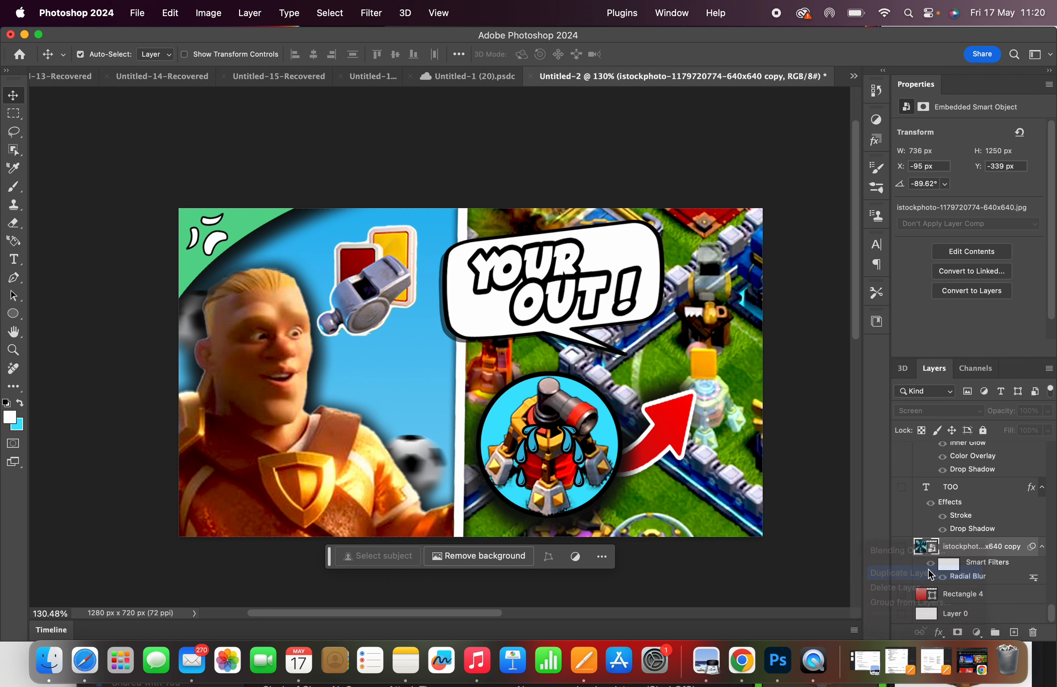
{"action": "left_click", "coordinate": [669, 277]}
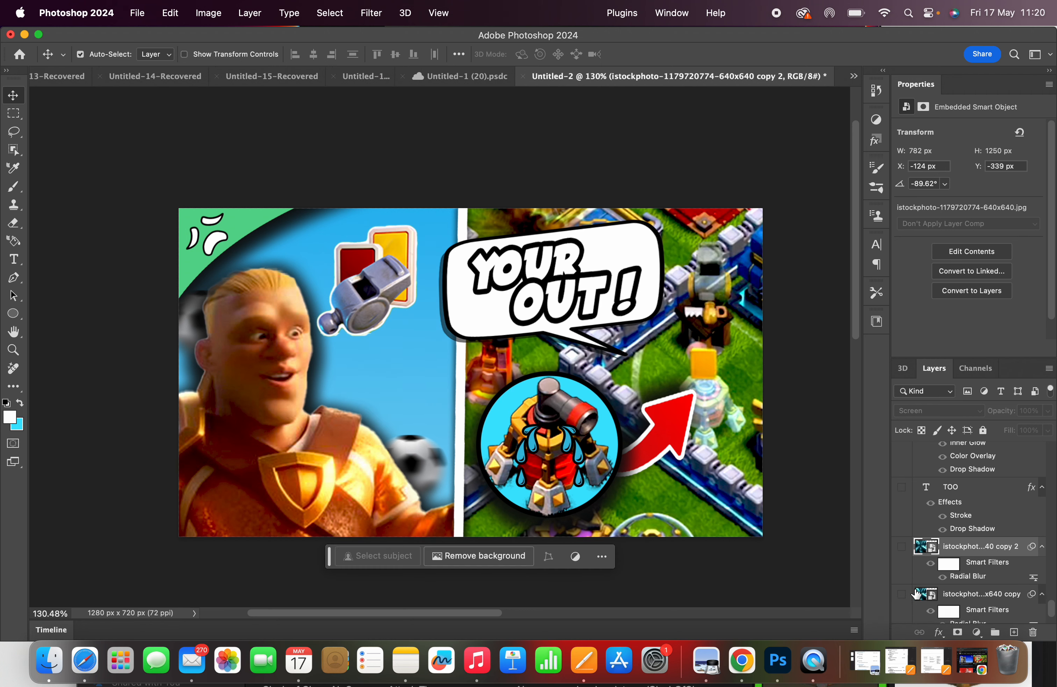
{"action": "left_click_drag", "start_coordinate": [992, 550], "coordinate": [980, 498]}
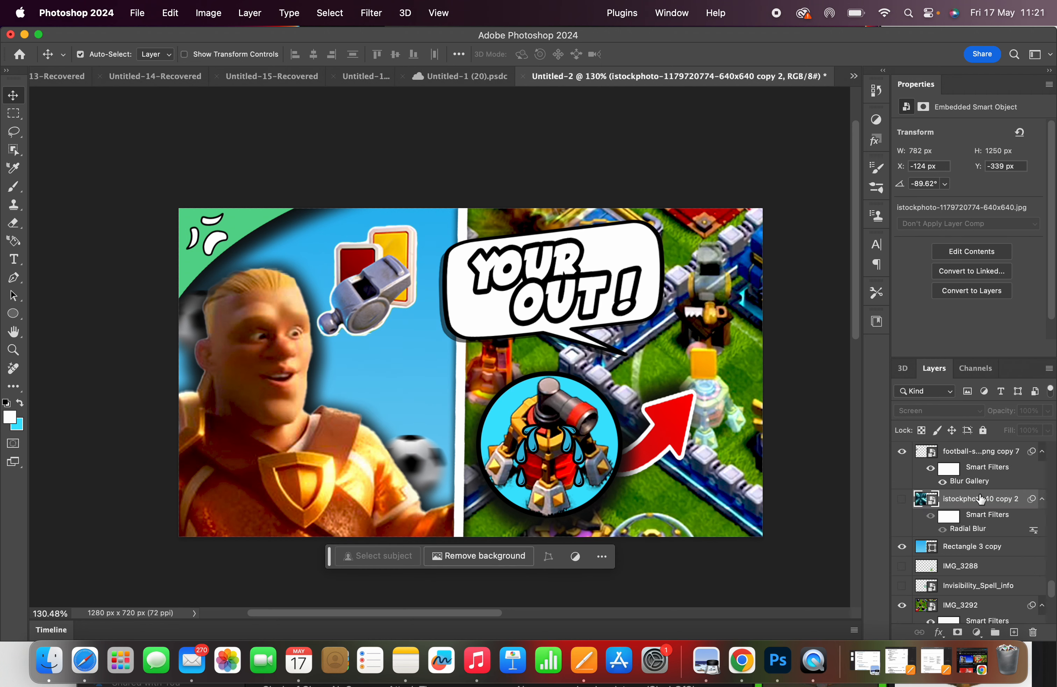
{"action": "left_click", "coordinate": [902, 499]}
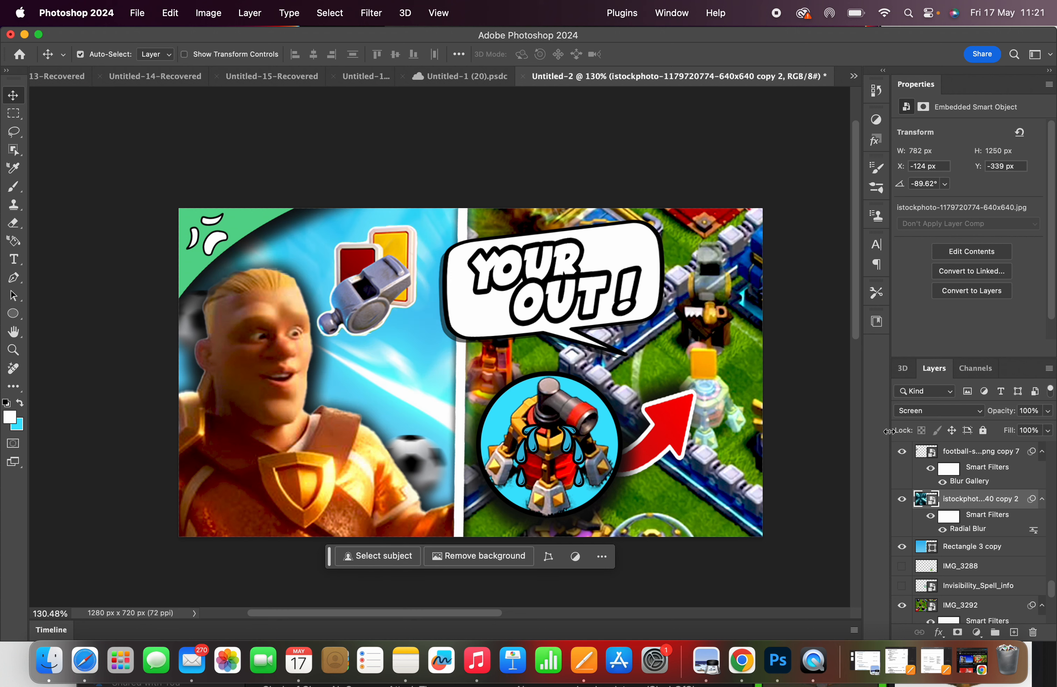
Step: Free-transform the duplicated light-streak layer, placing it at about X -91 px, Y -325 px behind the character
{"action": "left_click", "coordinate": [171, 13]}
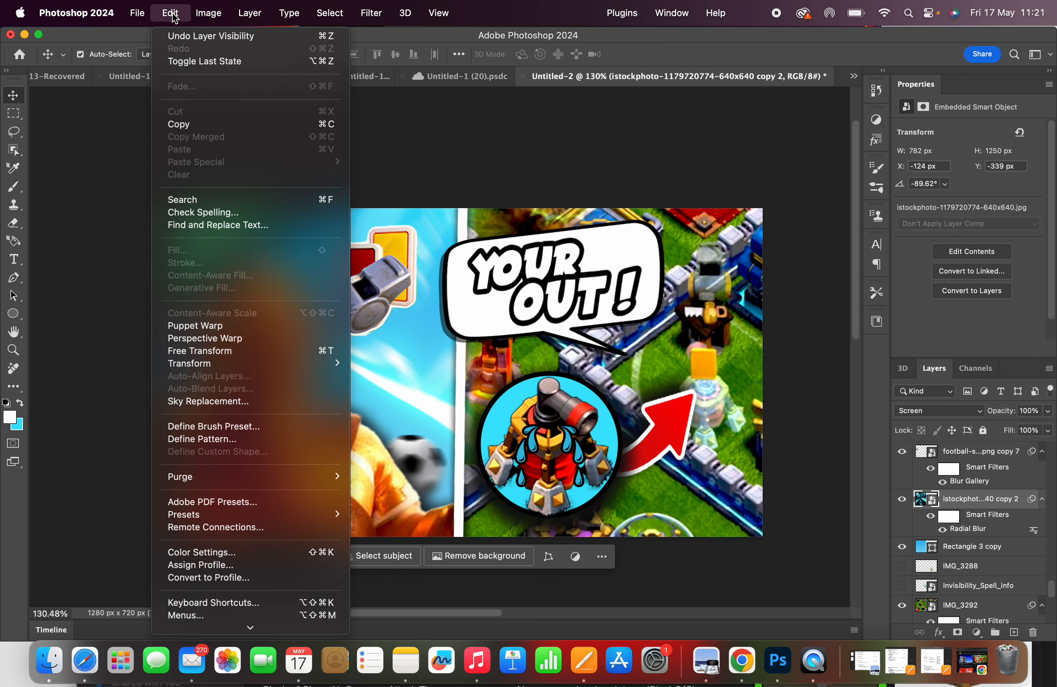
{"action": "left_click", "coordinate": [251, 350]}
{"action": "left_click", "coordinate": [511, 285]}
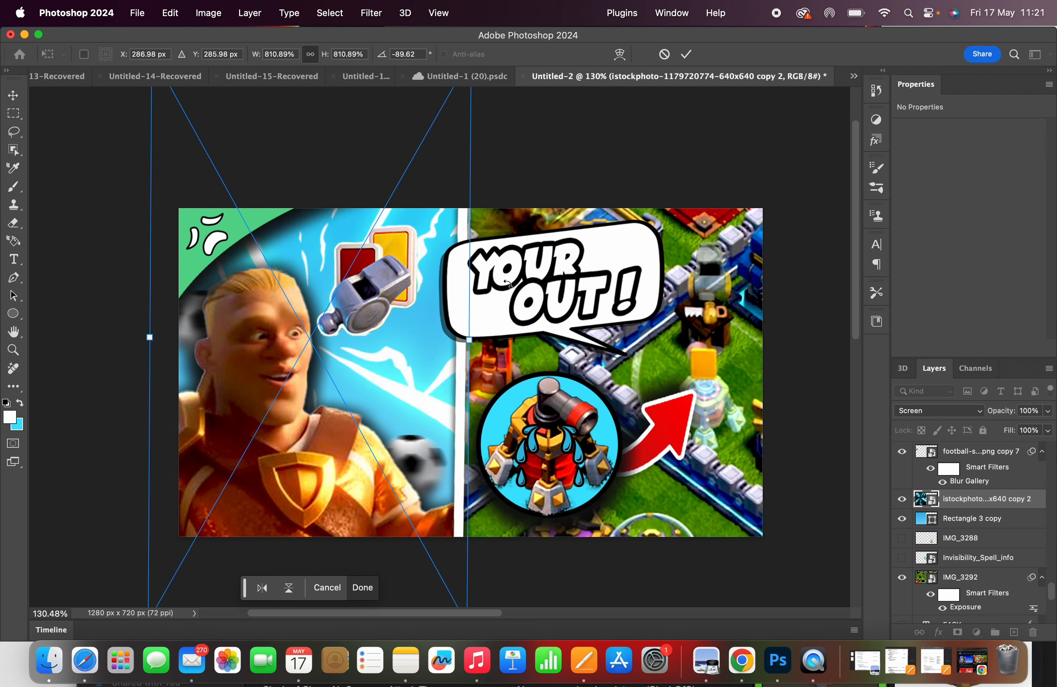
{"action": "scroll", "coordinate": [412, 390], "scroll_direction": "down", "scroll_amount": 2}
{"action": "mouse_move", "coordinate": [380, 374]}
{"action": "left_mouse_down"}
{"action": "mouse_move", "coordinate": [440, 375]}
{"action": "mouse_move", "coordinate": [356, 375]}
{"action": "mouse_move", "coordinate": [372, 375]}
{"action": "mouse_move", "coordinate": [370, 387]}
{"action": "mouse_move", "coordinate": [369, 377]}
{"action": "left_mouse_up"}
{"action": "key", "text": "Return"}
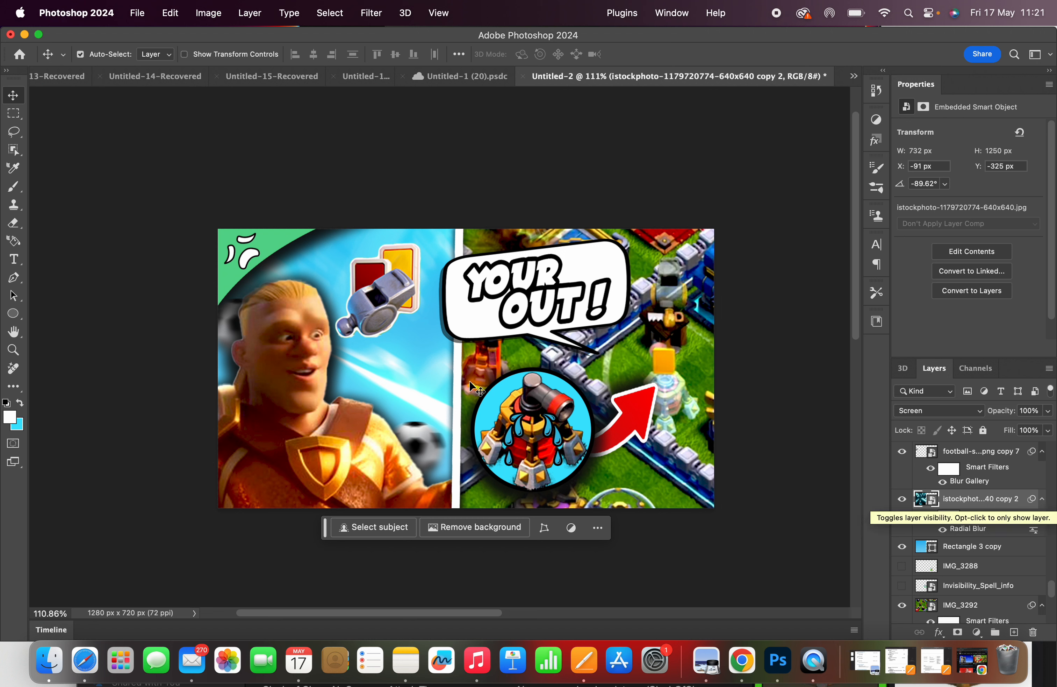
Step: Nudge the blond character slightly and move the whistle and cards to about X 11 px, Y -263 px
{"action": "mouse_move", "coordinate": [312, 351]}
{"action": "left_mouse_down"}
{"action": "mouse_move", "coordinate": [355, 384]}
{"action": "mouse_move", "coordinate": [323, 452]}
{"action": "mouse_move", "coordinate": [317, 355]}
{"action": "left_mouse_up"}
{"action": "mouse_move", "coordinate": [380, 300]}
{"action": "left_mouse_down"}
{"action": "mouse_move", "coordinate": [389, 313]}
{"action": "mouse_move", "coordinate": [396, 307]}
{"action": "left_mouse_up"}
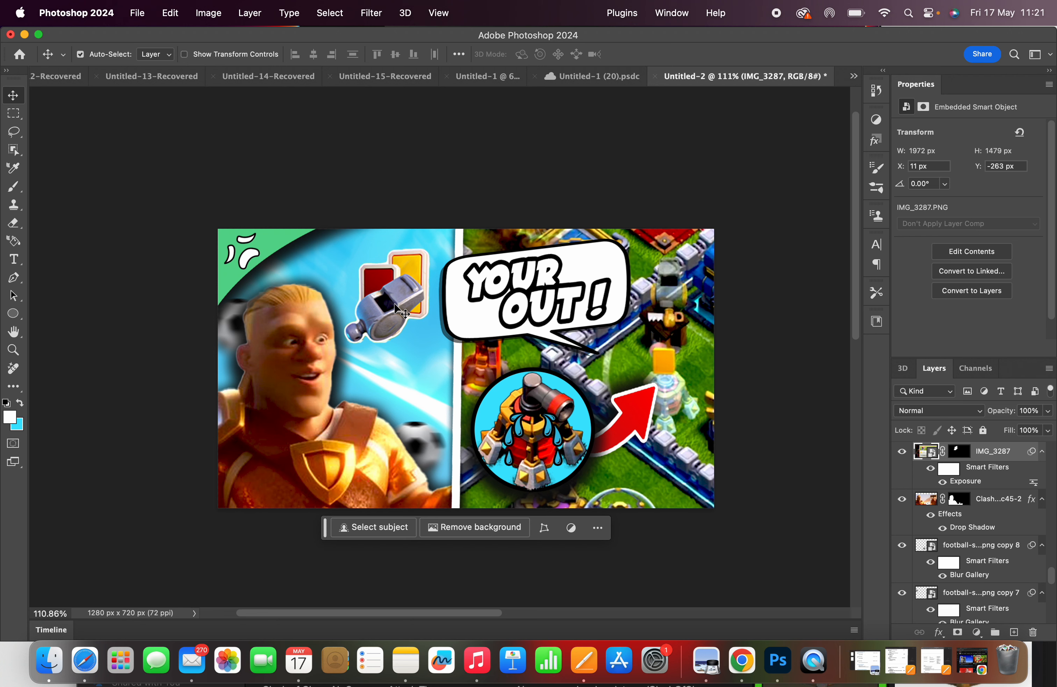
Step: Give the whistle-and-cards layer a black drop shadow with 20 px distance, 5% spread and 50 px size
{"action": "right_click", "coordinate": [998, 455]}
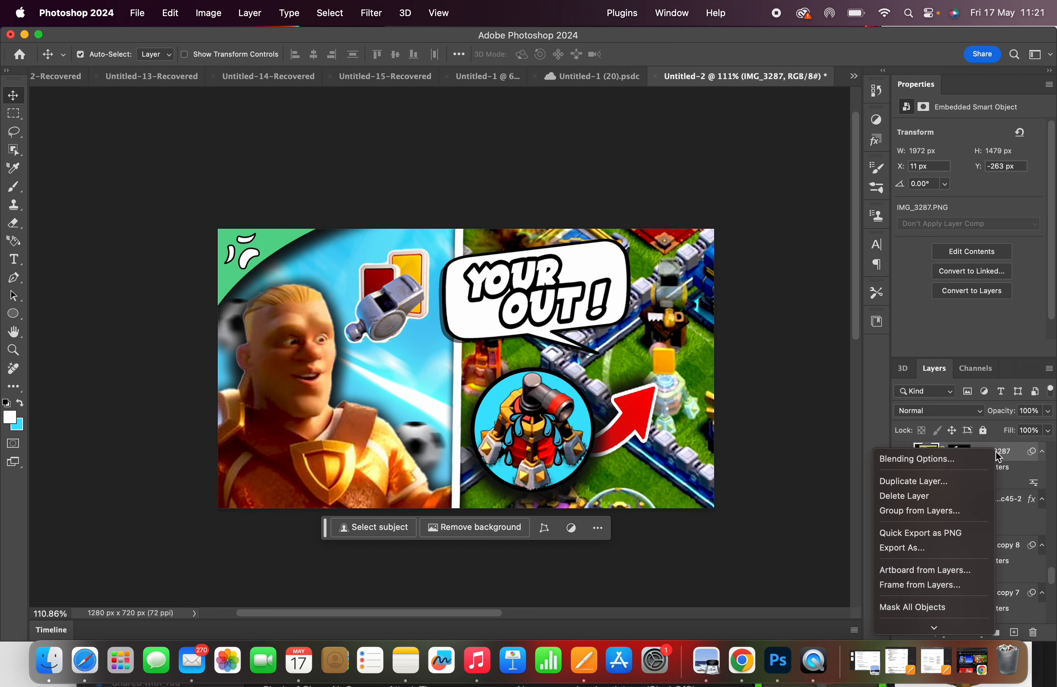
{"action": "left_click", "coordinate": [960, 459]}
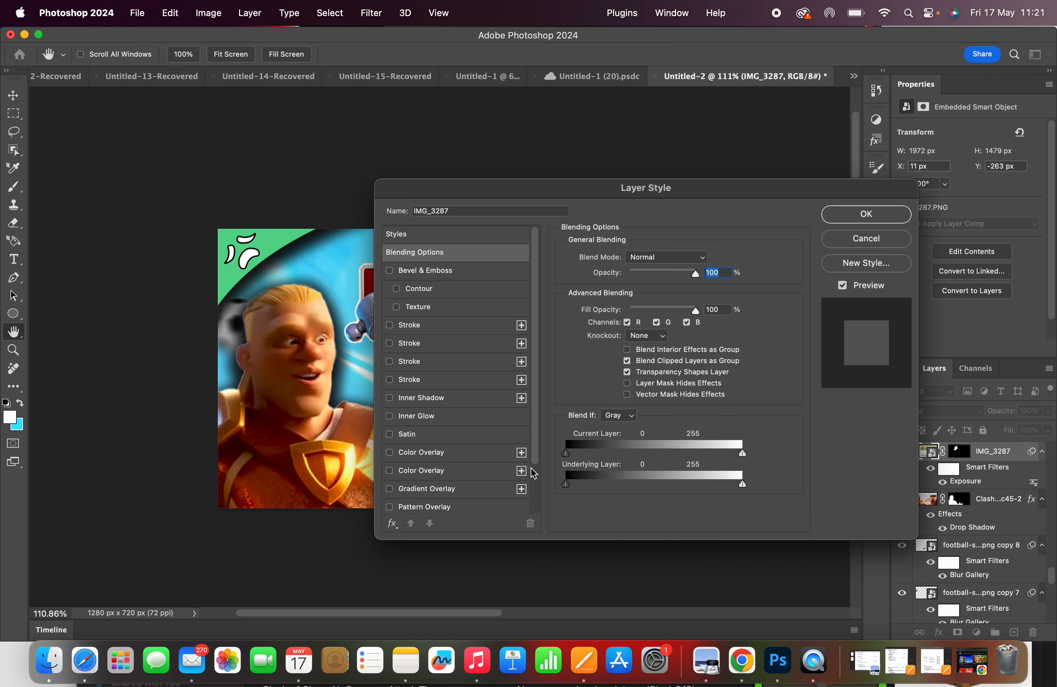
{"action": "scroll", "coordinate": [490, 495], "scroll_direction": "down", "scroll_amount": 3}
{"action": "left_click", "coordinate": [482, 504]}
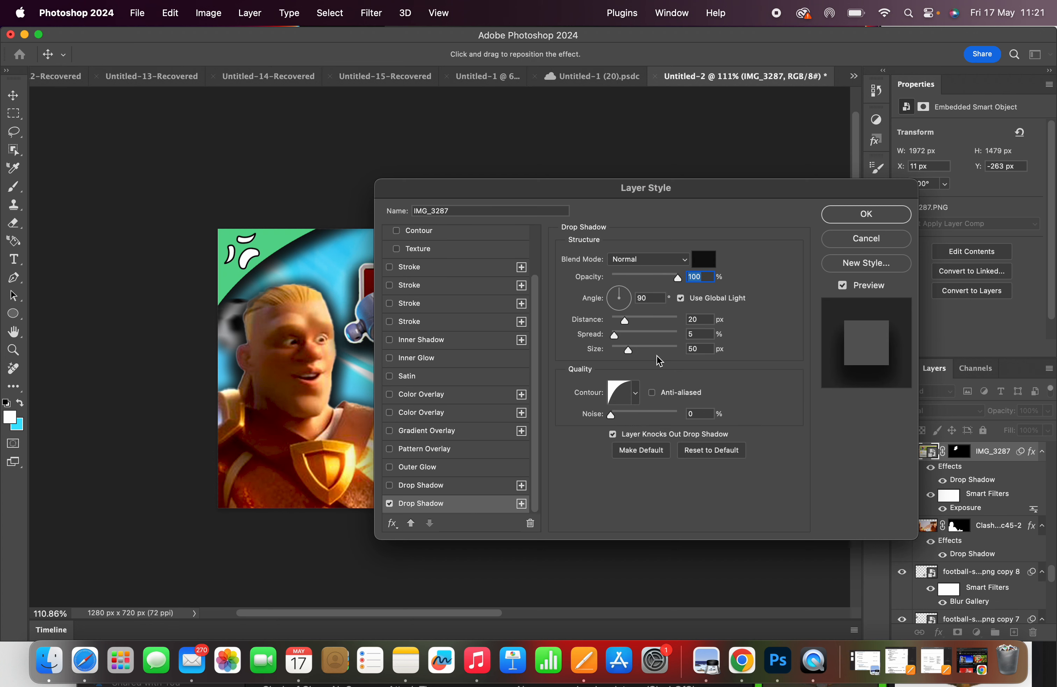
{"action": "left_click", "coordinate": [894, 214]}
Step: Hide the whistle-and-cards layer's drop shadow and reposition the layer at about X 5 px, Y -281 px
{"action": "left_click_drag", "start_coordinate": [374, 308], "coordinate": [397, 293]}
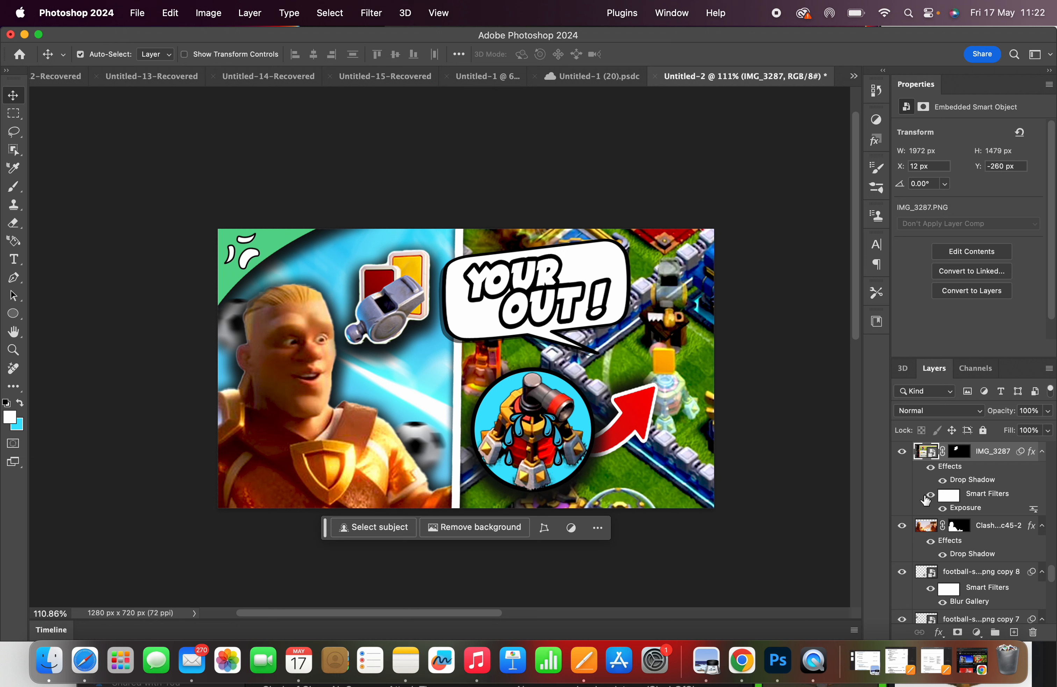
{"action": "left_click", "coordinate": [942, 479]}
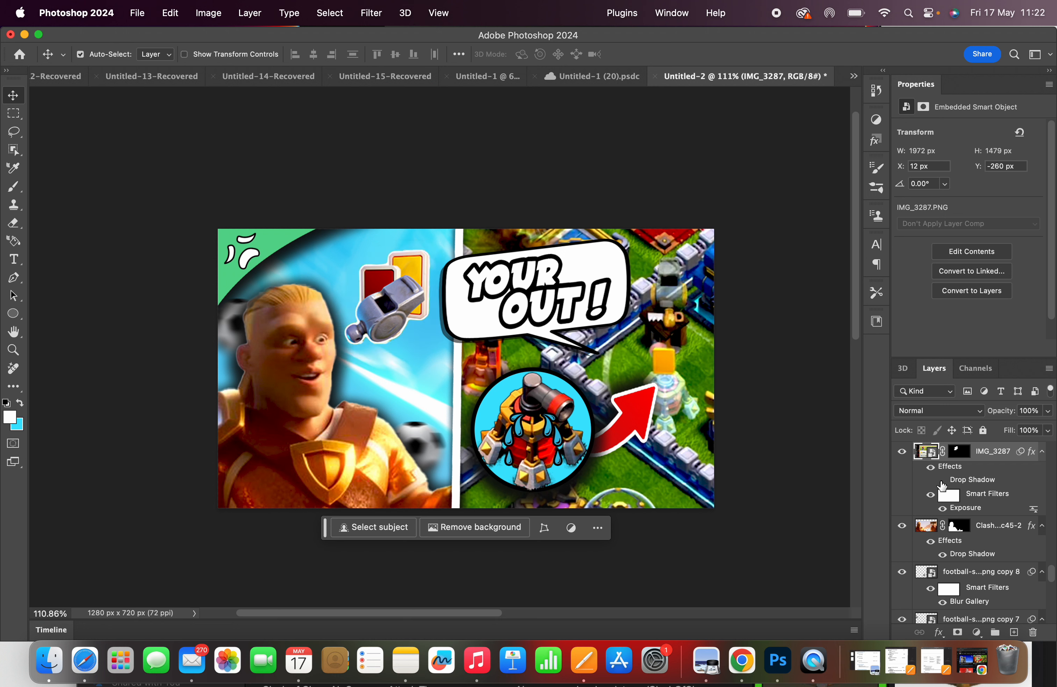
{"action": "left_click_drag", "start_coordinate": [380, 303], "coordinate": [379, 297]}
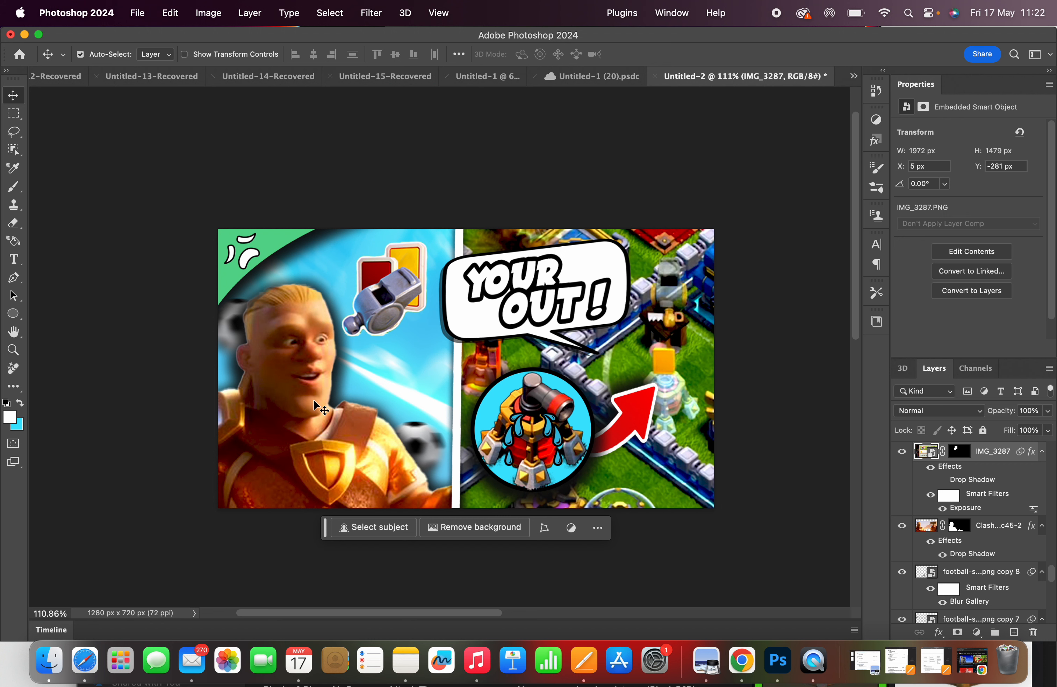
Step: Hide the blond character layer and move the whistle and cards to about X -134 px, Y -48 px
{"action": "left_click", "coordinate": [314, 411]}
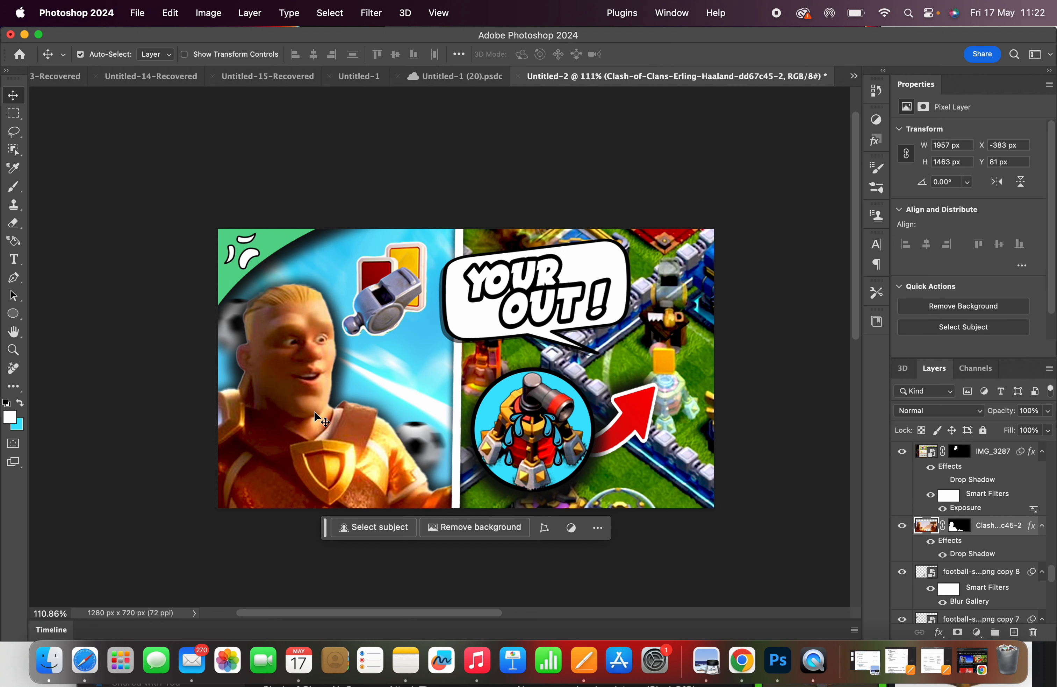
{"action": "left_click", "coordinate": [902, 525]}
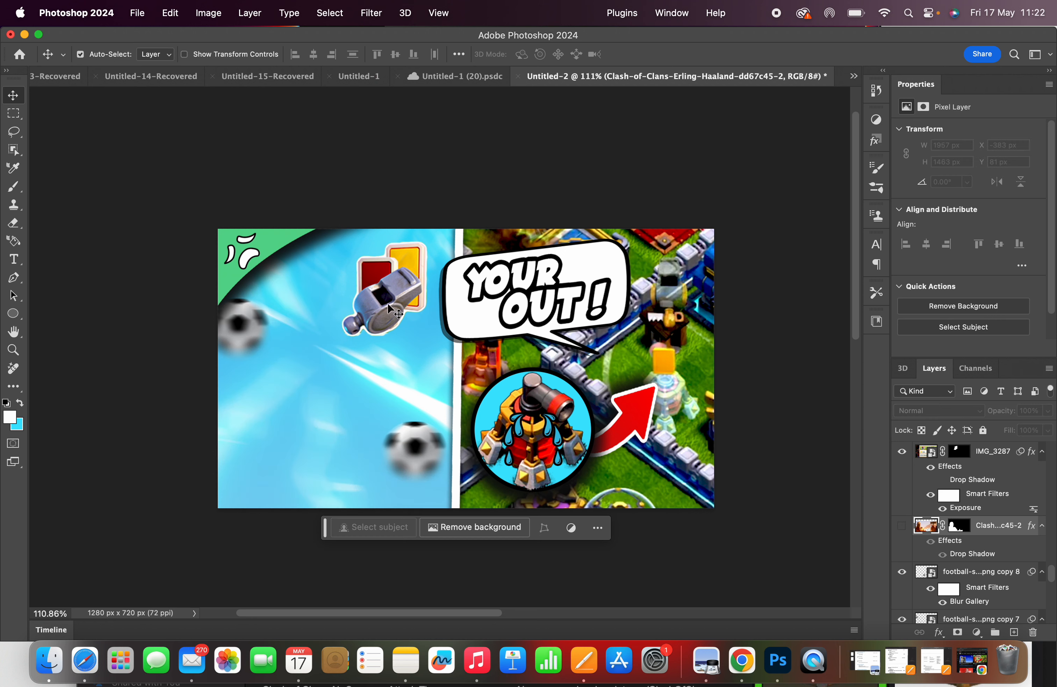
{"action": "left_click_drag", "start_coordinate": [377, 325], "coordinate": [321, 418]}
Step: Free-transform the whistle-and-cards layer to about 228% scale, placing it at about X -691 px, Y -601 px
{"action": "left_click", "coordinate": [171, 12]}
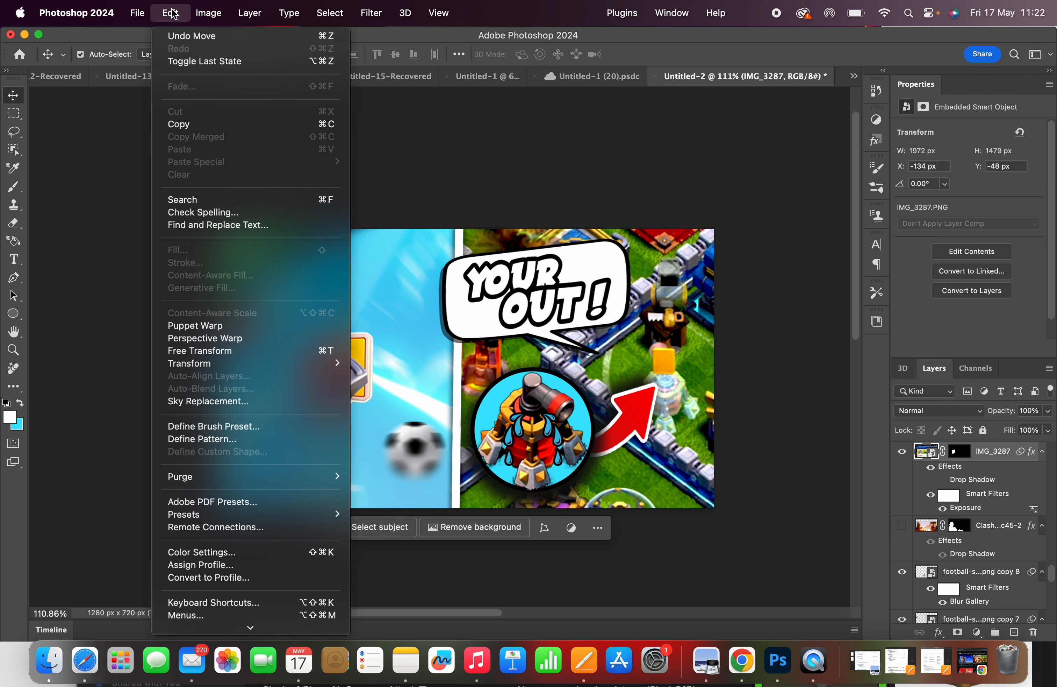
{"action": "left_click", "coordinate": [227, 350]}
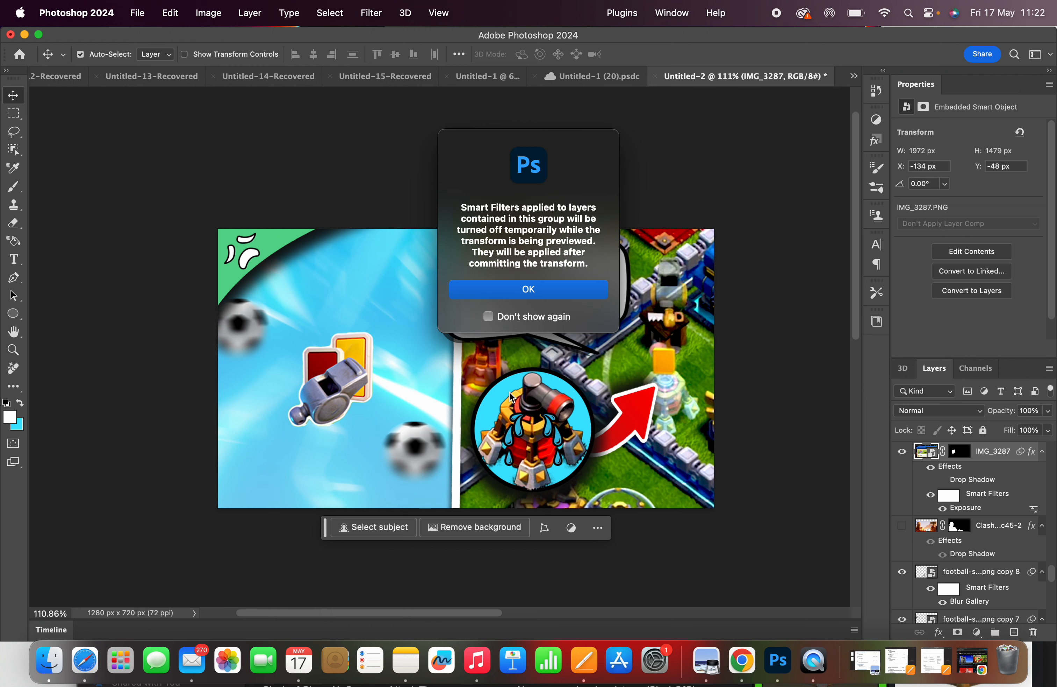
{"action": "left_click", "coordinate": [470, 286]}
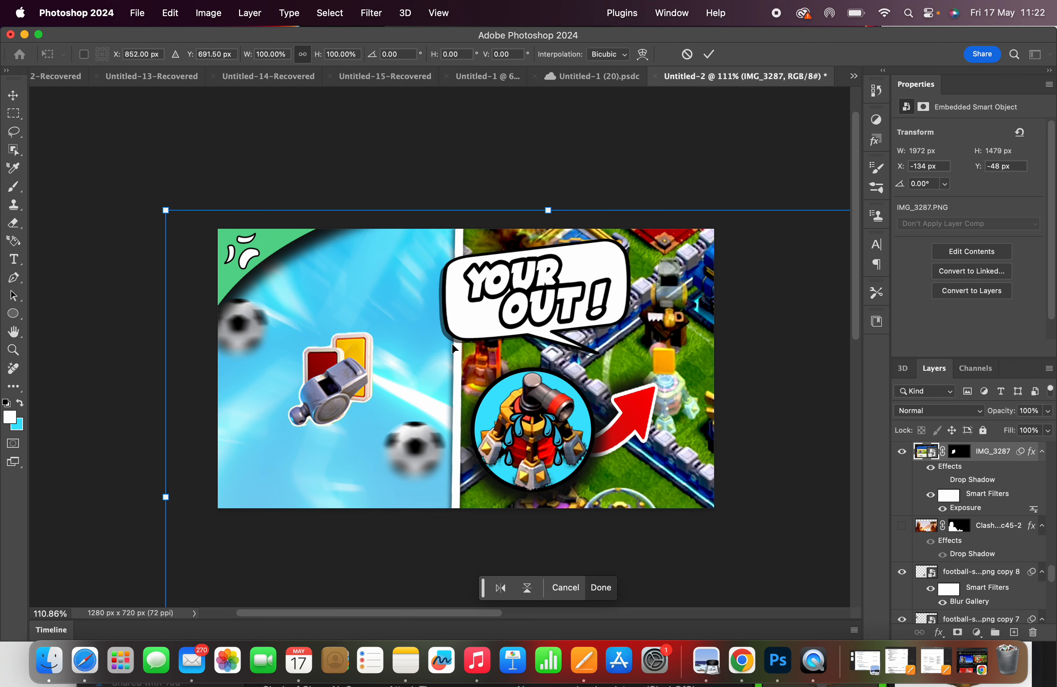
{"action": "scroll", "coordinate": [452, 348], "scroll_direction": "down", "scroll_amount": 10}
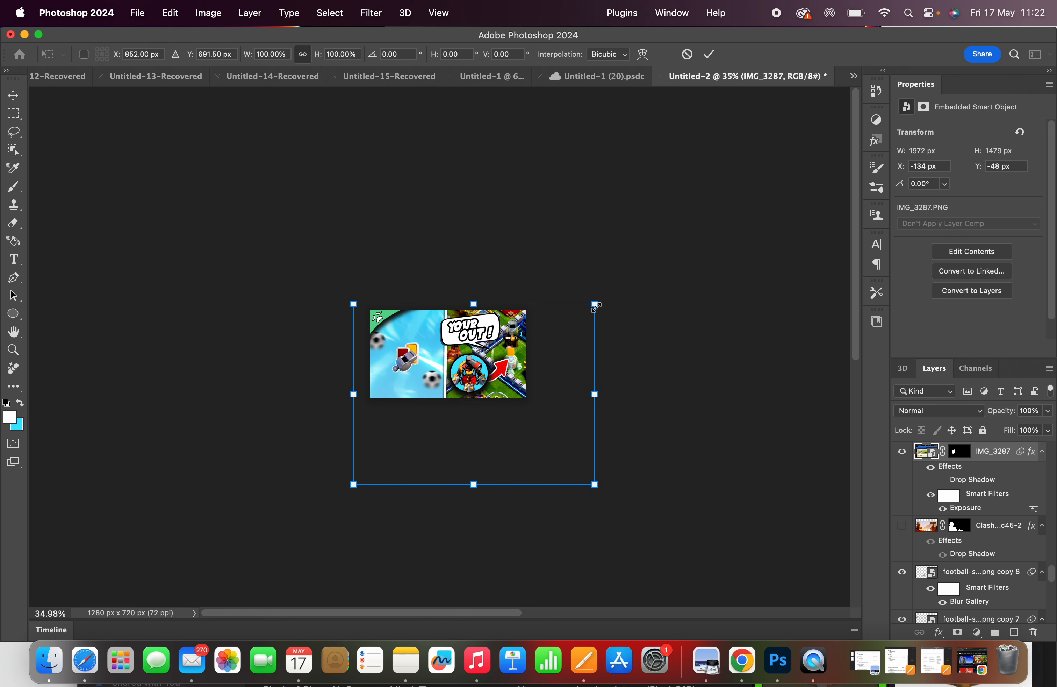
{"action": "left_click_drag", "start_coordinate": [595, 305], "coordinate": [829, 77]}
{"action": "left_click_drag", "start_coordinate": [689, 191], "coordinate": [623, 352]}
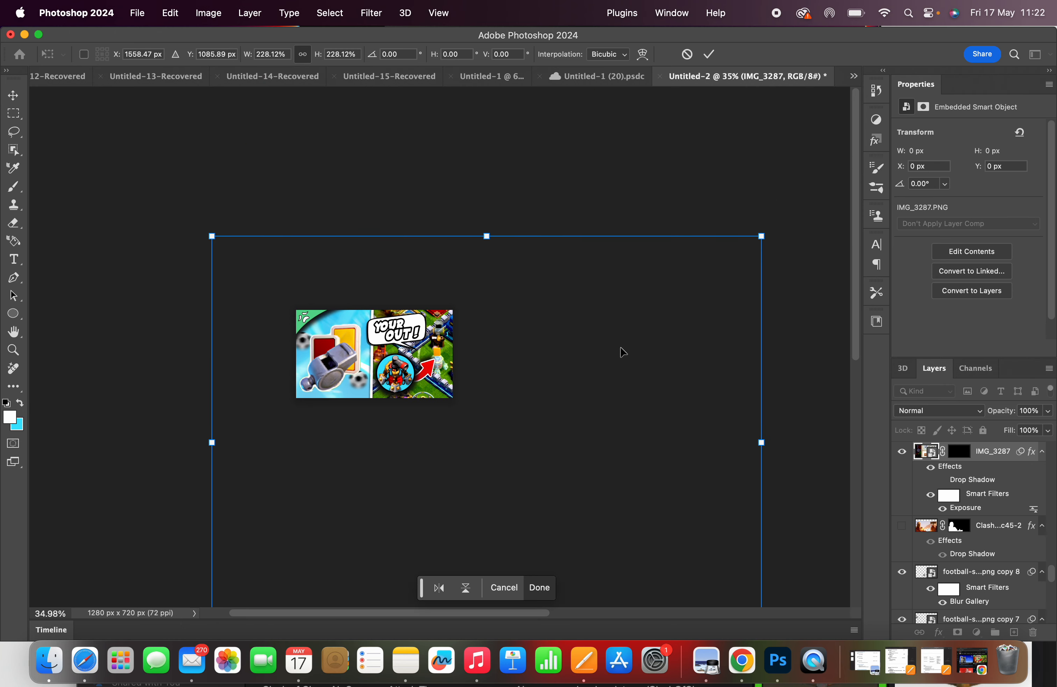
{"action": "key", "text": "Return"}
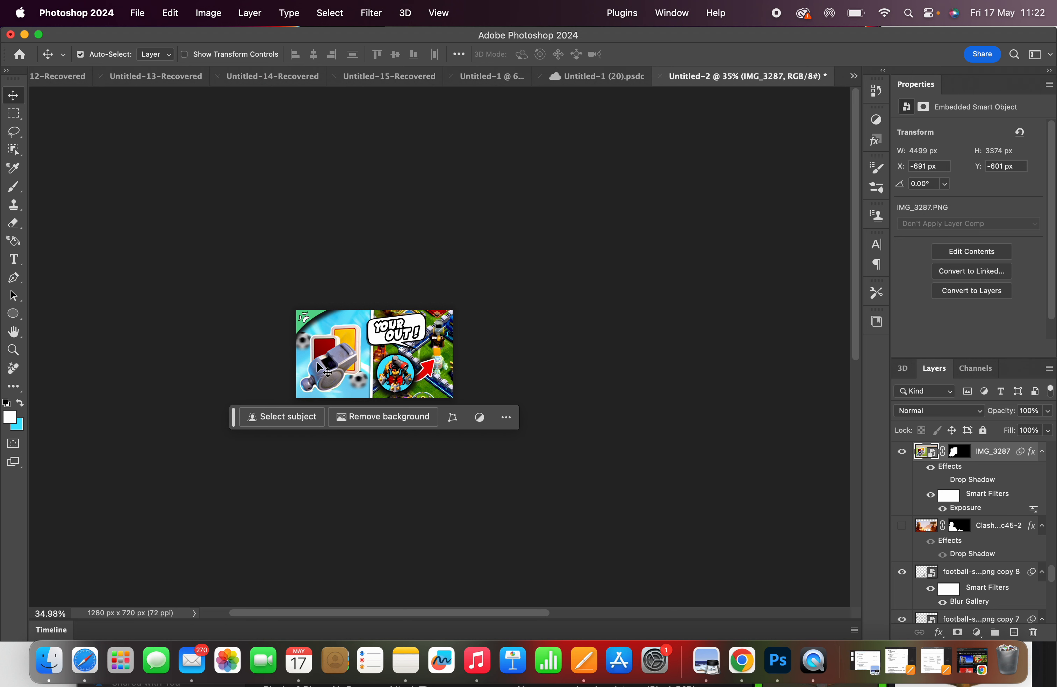
Step: Show the whistle-and-cards layer's drop shadow again and reposition the layer at about X -699 px, Y -633 px
{"action": "scroll", "coordinate": [316, 361], "scroll_direction": "up", "scroll_amount": 5}
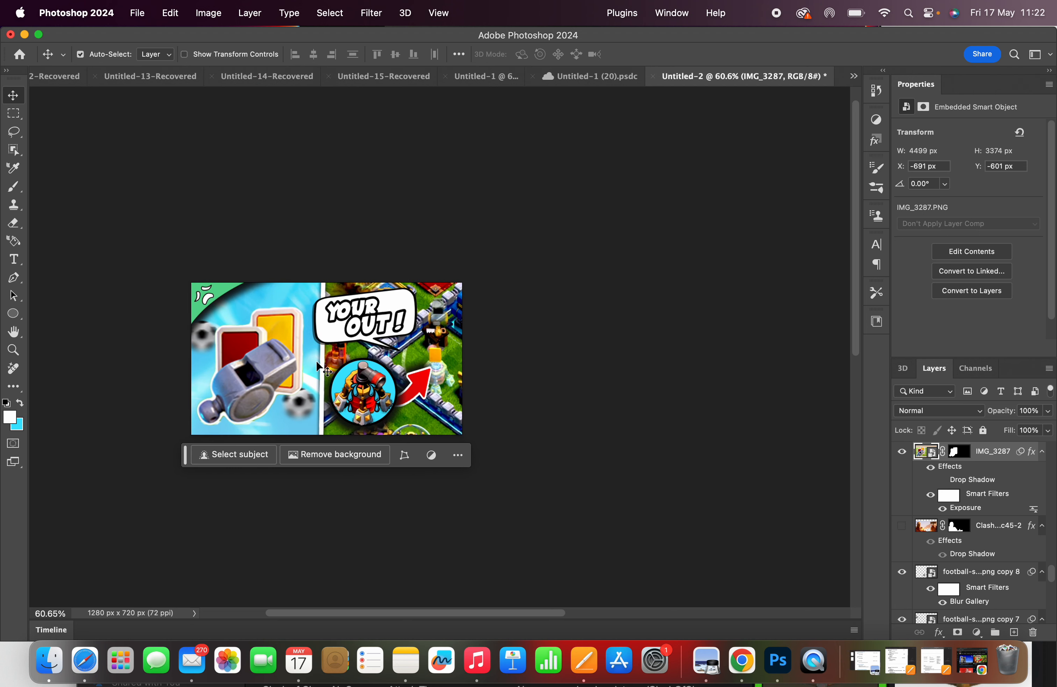
{"action": "scroll", "coordinate": [316, 361], "scroll_direction": "left", "scroll_amount": 5}
{"action": "scroll", "coordinate": [317, 361], "scroll_direction": "right", "scroll_amount": 3}
{"action": "scroll", "coordinate": [385, 360], "scroll_direction": "up", "scroll_amount": 4}
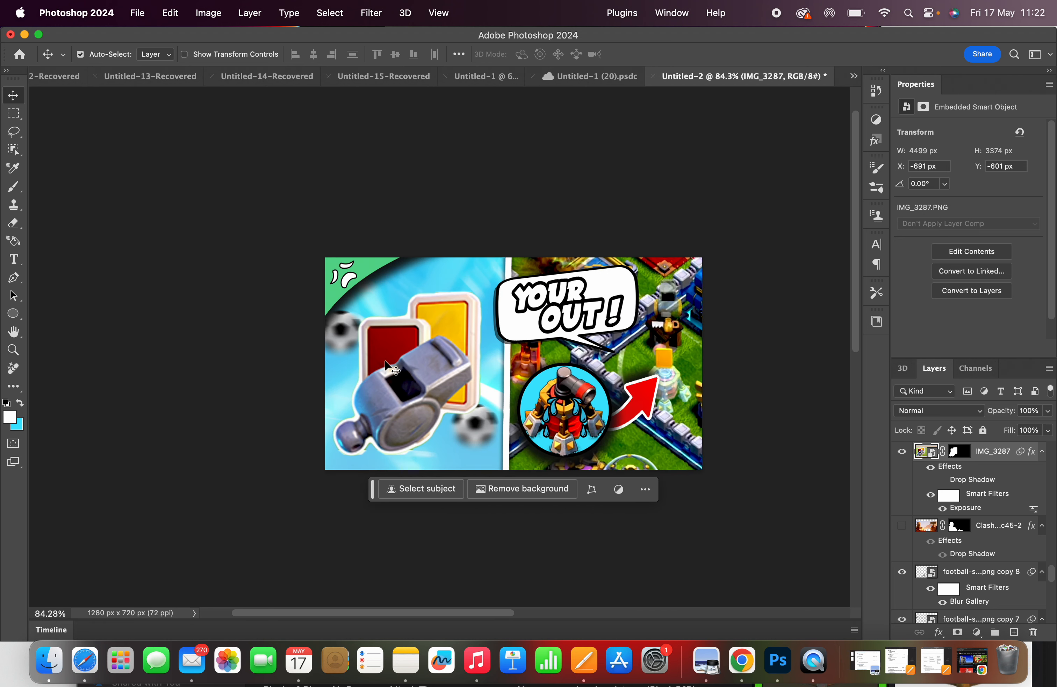
{"action": "scroll", "coordinate": [386, 365], "scroll_direction": "up", "scroll_amount": 4}
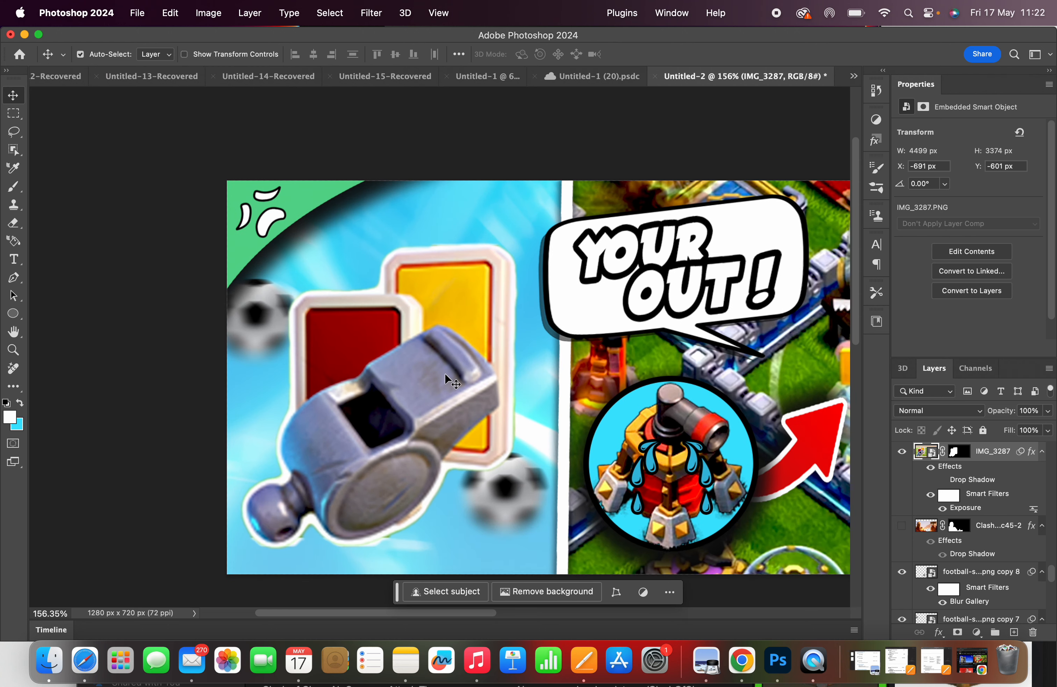
{"action": "right_click", "coordinate": [986, 455]}
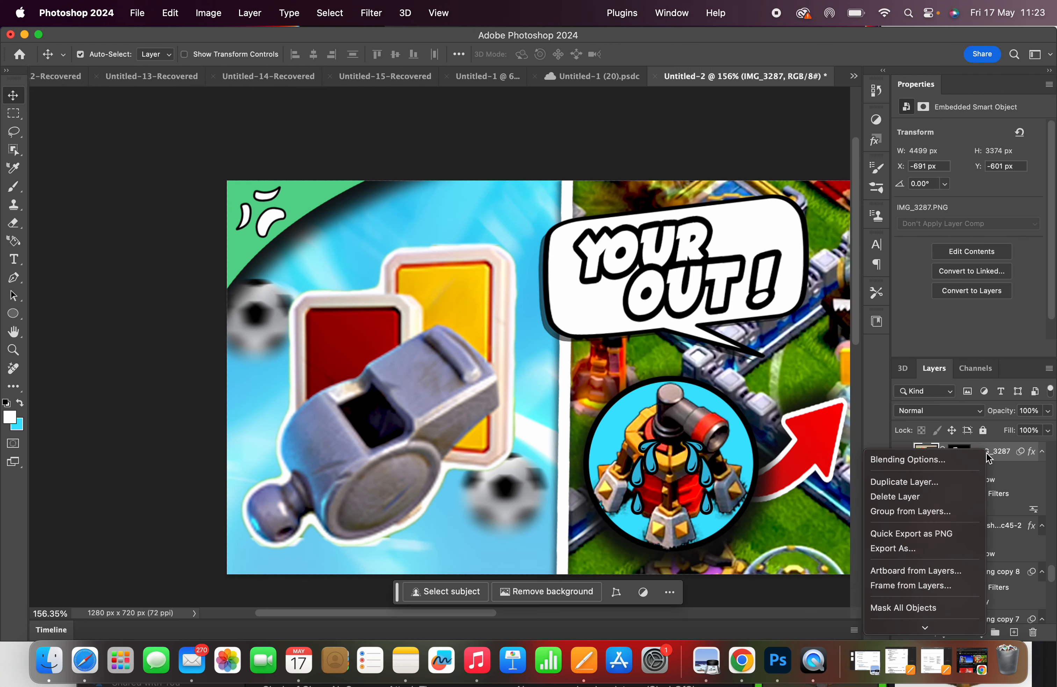
{"action": "left_click", "coordinate": [1007, 451]}
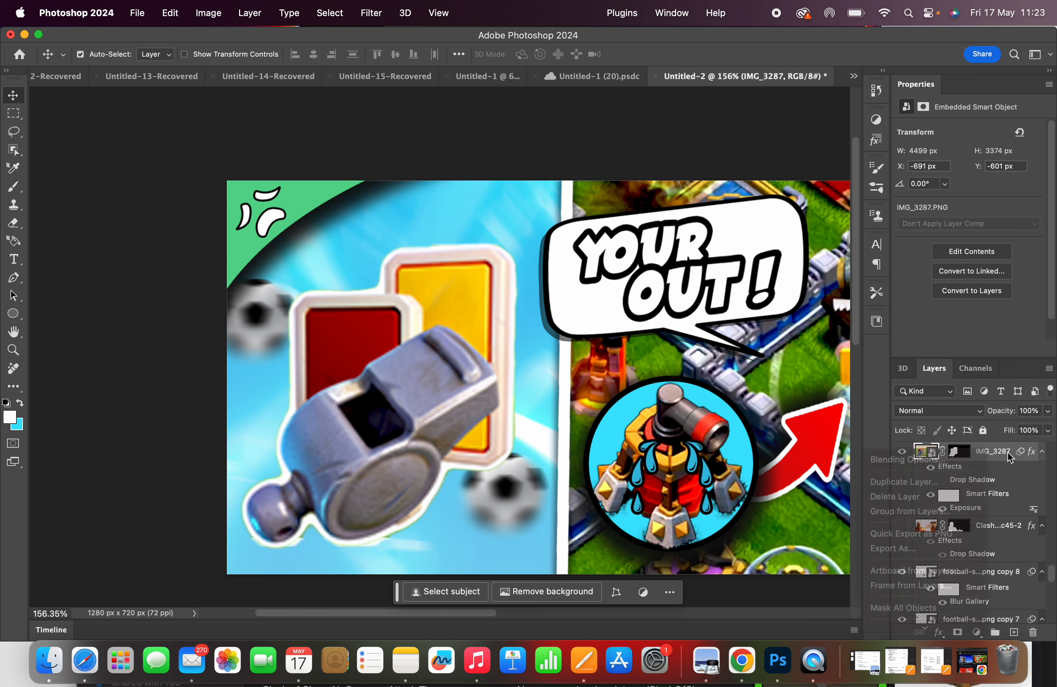
{"action": "left_click", "coordinate": [943, 480]}
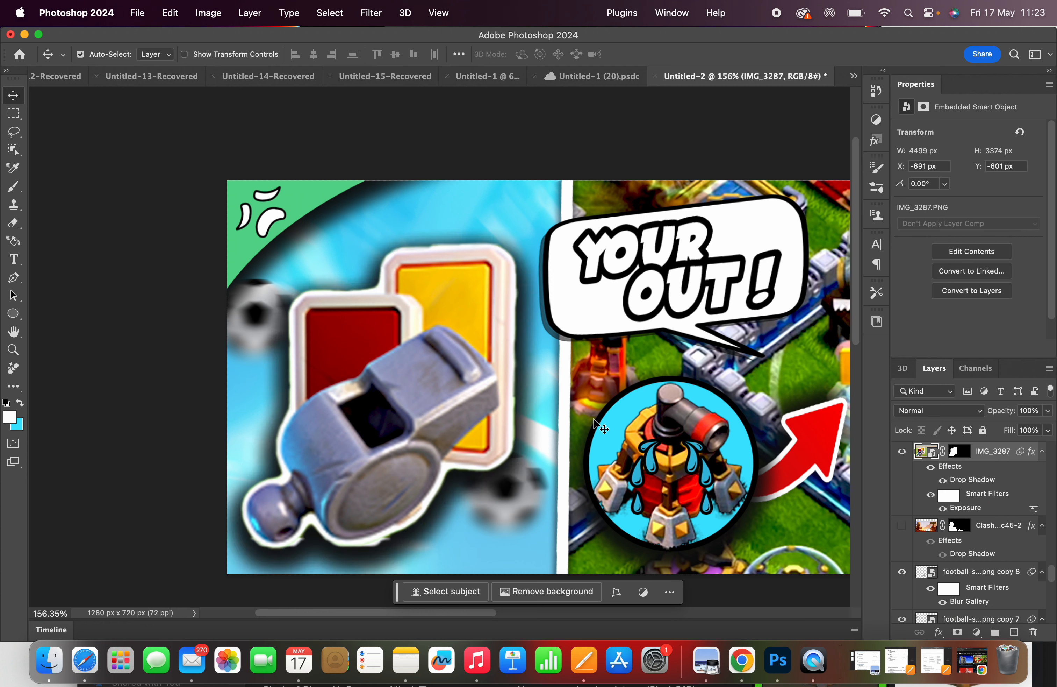
{"action": "left_click_drag", "start_coordinate": [359, 416], "coordinate": [354, 394]}
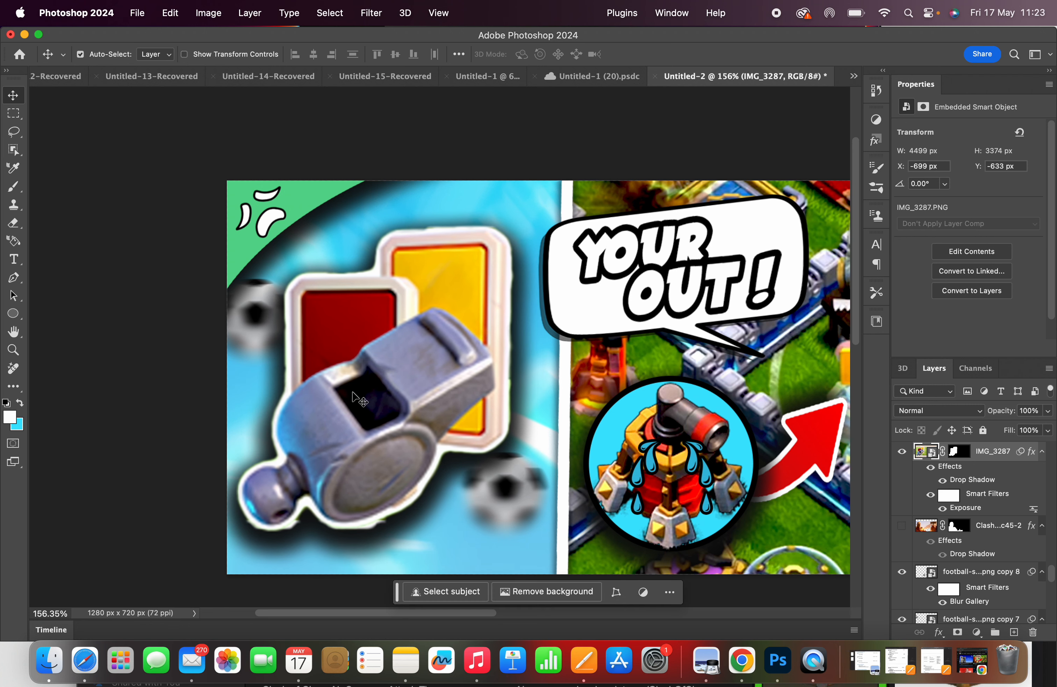
Step: Duplicate the whistle-and-cards layer and hide the copy's drop shadow
{"action": "scroll", "coordinate": [353, 391], "scroll_direction": "down", "scroll_amount": 3}
{"action": "scroll", "coordinate": [352, 390], "scroll_direction": "down", "scroll_amount": 2}
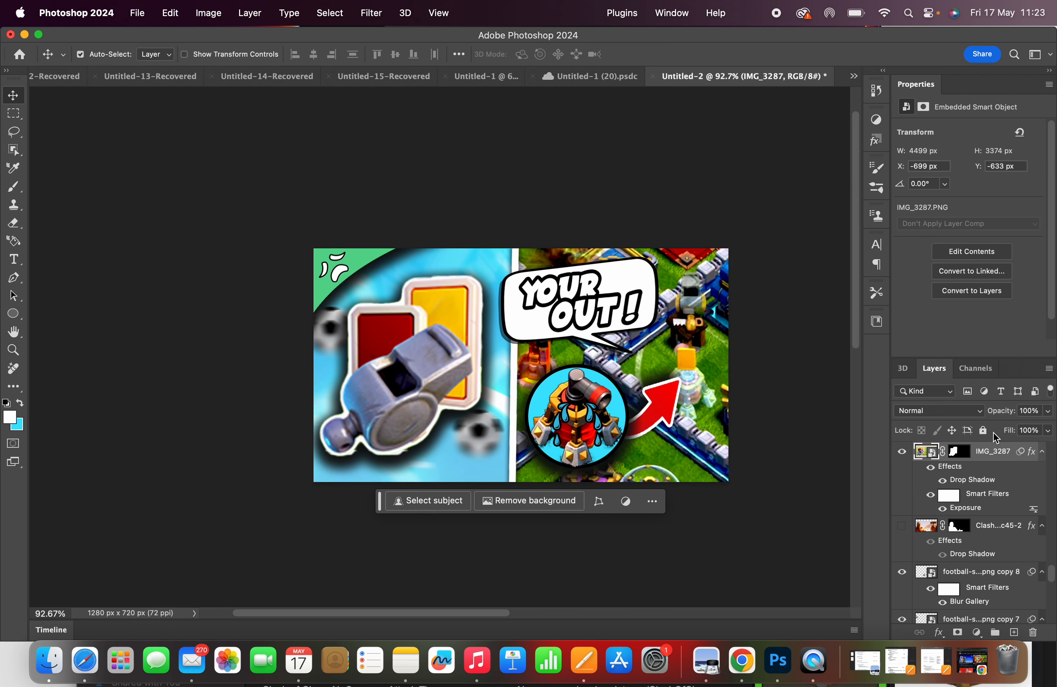
{"action": "right_click", "coordinate": [995, 460]}
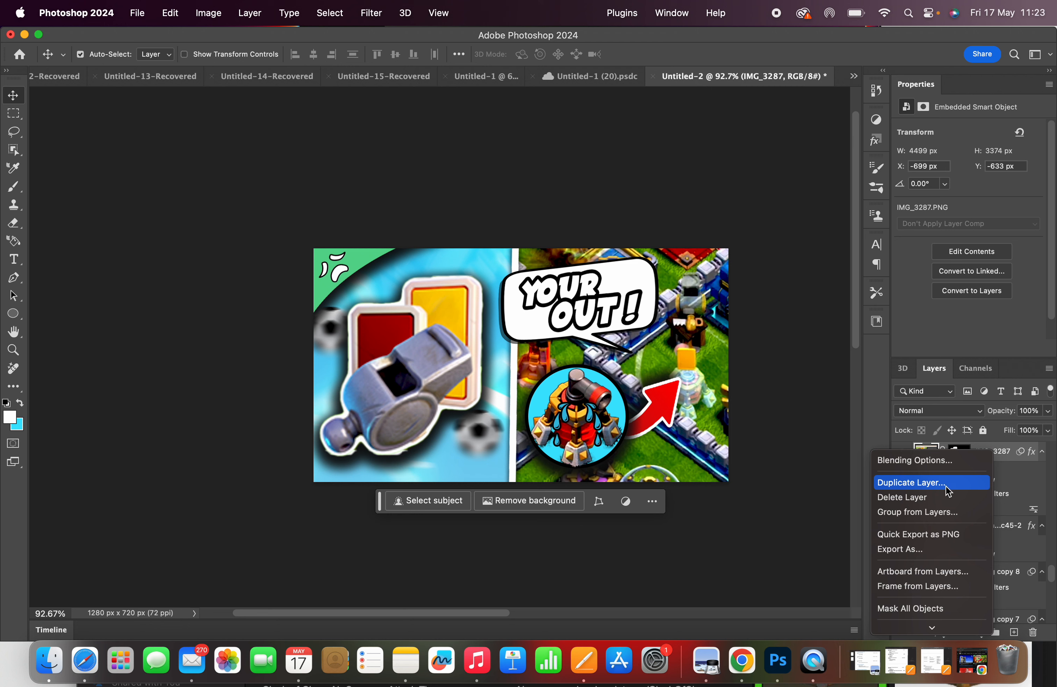
{"action": "left_click", "coordinate": [947, 479]}
{"action": "left_click", "coordinate": [653, 281]}
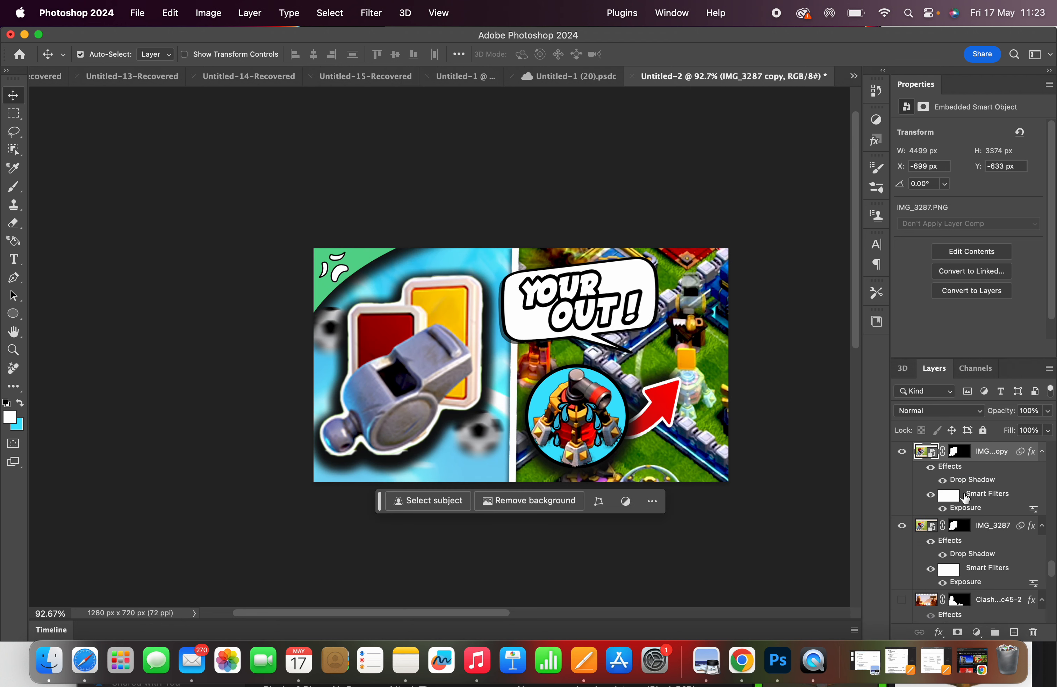
{"action": "left_click", "coordinate": [943, 479]}
Step: Free-transform the whistle-and-cards copy down to about 937 × 703 px, placing it at about X 911 px, Y 47 px
{"action": "left_click", "coordinate": [170, 13]}
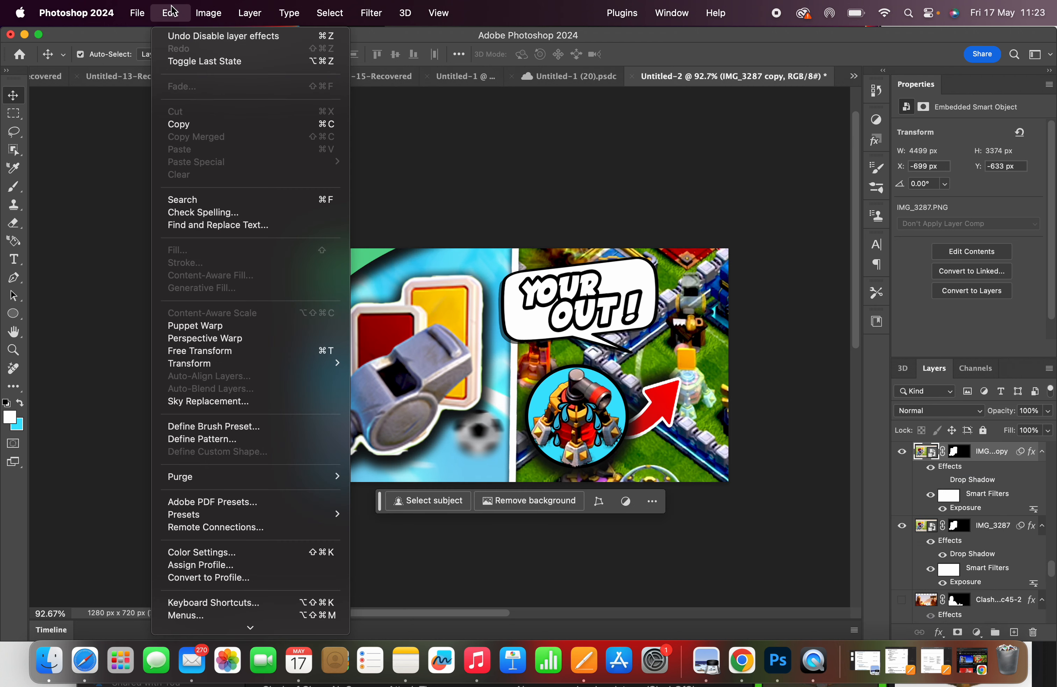
{"action": "left_click", "coordinate": [241, 352]}
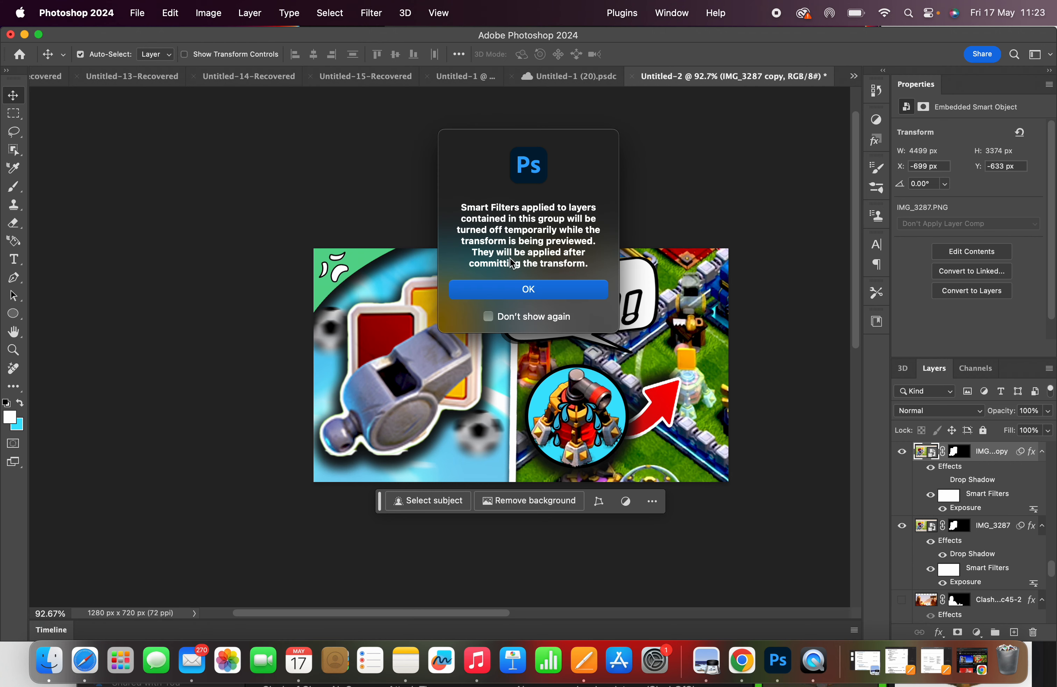
{"action": "key", "text": "Return"}
{"action": "scroll", "coordinate": [215, 224], "scroll_direction": "down", "scroll_amount": 8}
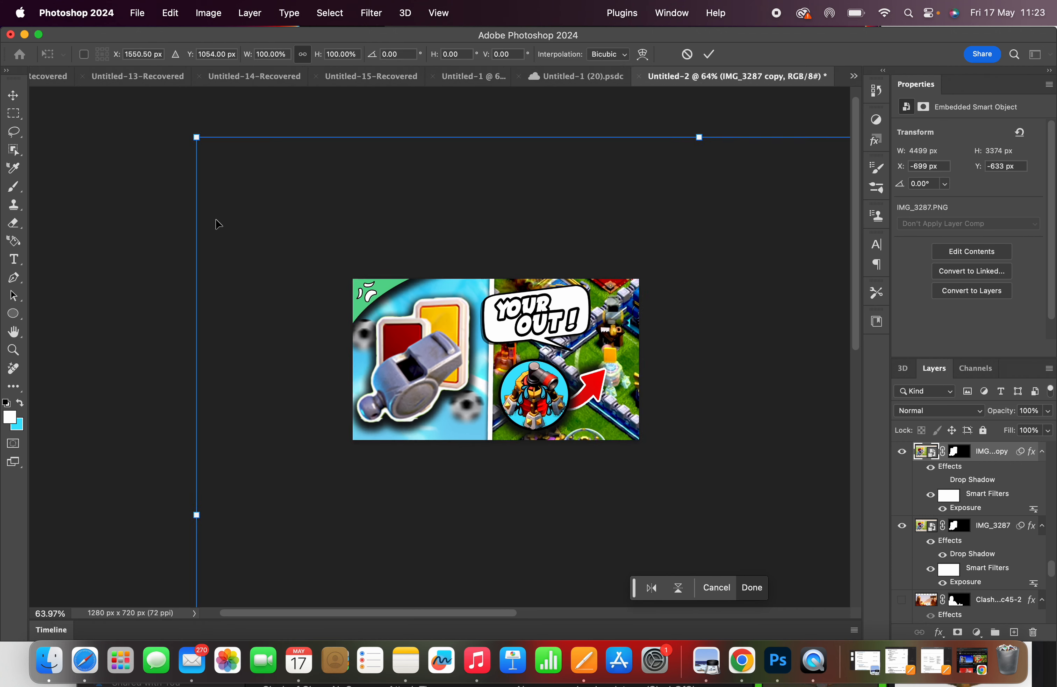
{"action": "left_click_drag", "start_coordinate": [285, 206], "coordinate": [621, 464]}
{"action": "left_click_drag", "start_coordinate": [692, 524], "coordinate": [548, 323]}
{"action": "left_click_drag", "start_coordinate": [480, 257], "coordinate": [649, 394]}
{"action": "left_click_drag", "start_coordinate": [708, 436], "coordinate": [570, 348]}
{"action": "scroll", "coordinate": [574, 351], "scroll_direction": "up", "scroll_amount": 3}
{"action": "key", "text": "Return"}
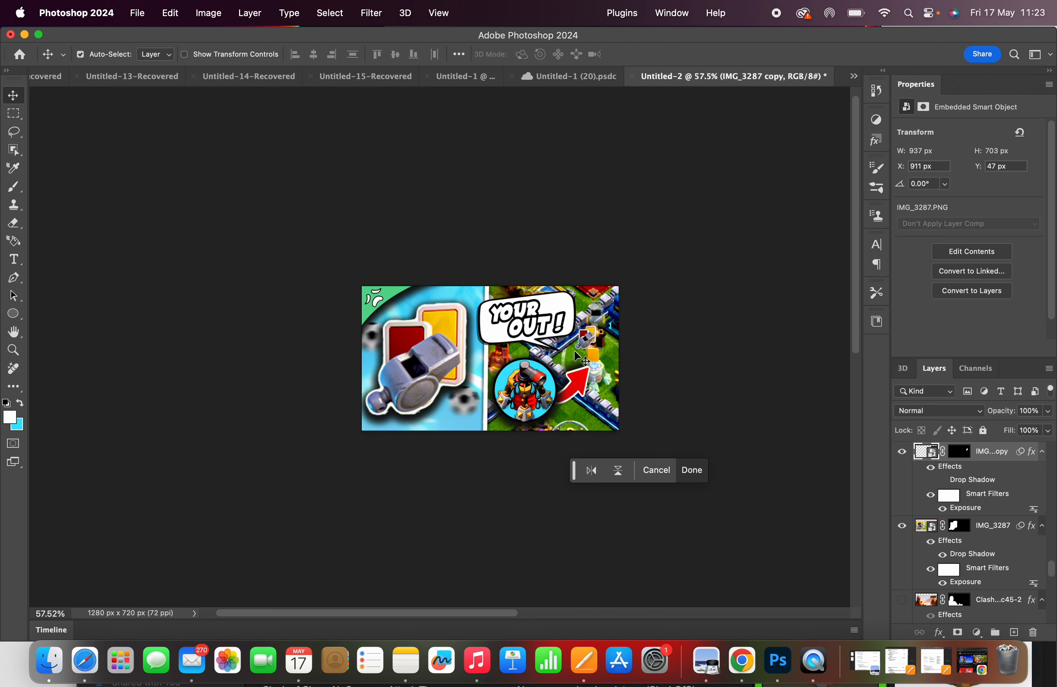
Step: Move the small whistle-and-cards copy below the red arrow's tip, at about X 953 px, Y 409 px
{"action": "scroll", "coordinate": [574, 349], "scroll_direction": "up", "scroll_amount": 5}
{"action": "scroll", "coordinate": [576, 352], "scroll_direction": "right", "scroll_amount": 5}
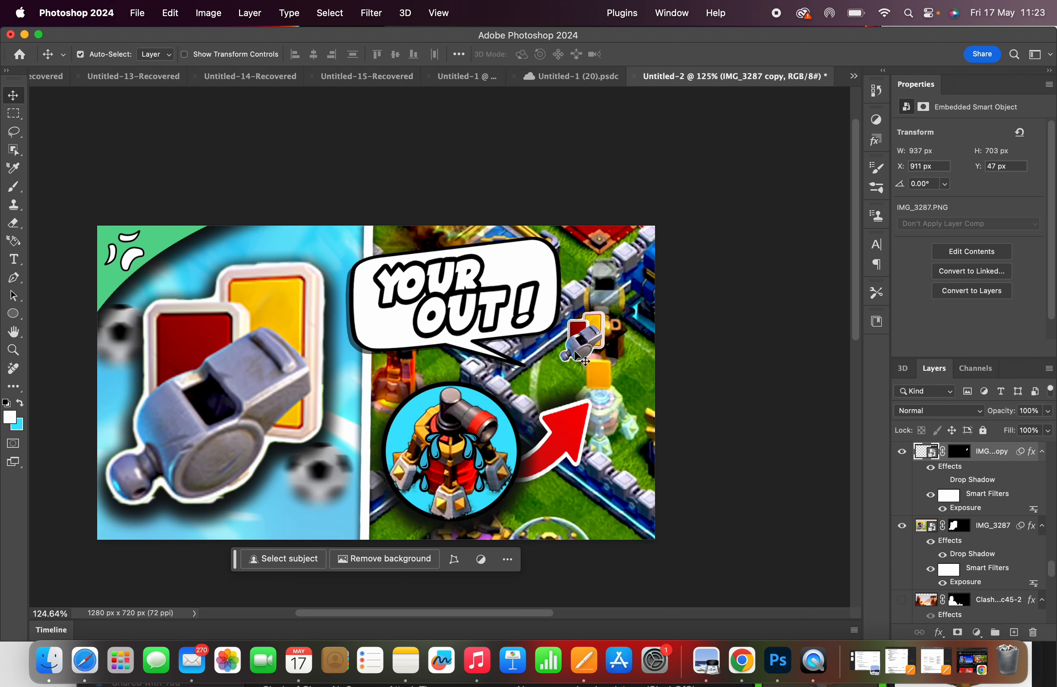
{"action": "left_click_drag", "start_coordinate": [590, 327], "coordinate": [609, 497]}
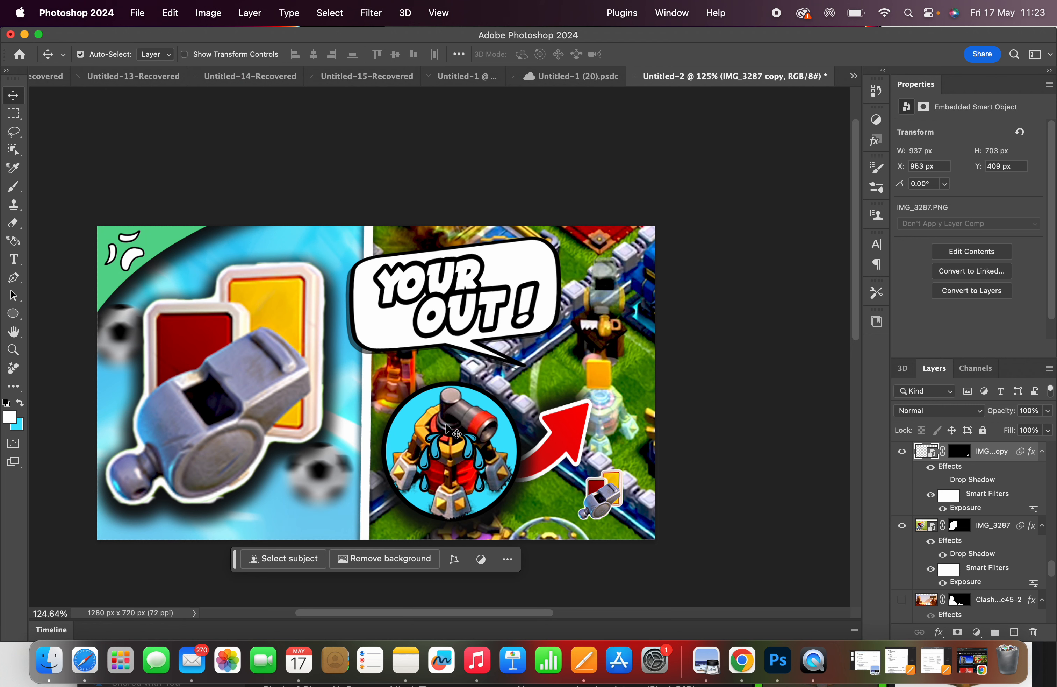
{"action": "scroll", "coordinate": [446, 422], "scroll_direction": "left", "scroll_amount": 4}
{"action": "scroll", "coordinate": [445, 423], "scroll_direction": "right", "scroll_amount": 2}
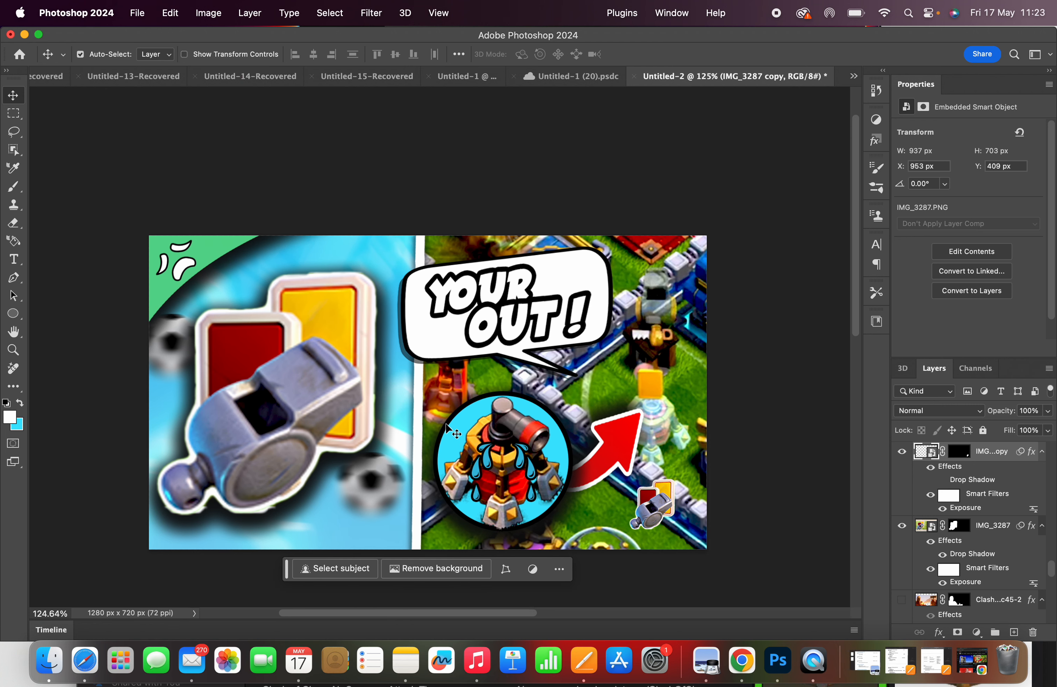